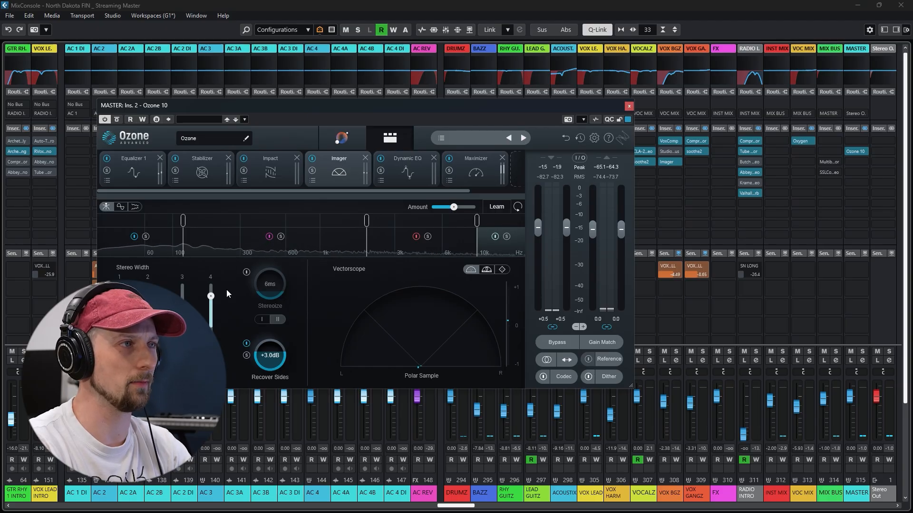
Review the Dynamic EQ and Maximizer in Ozone 10 on MASTER, then turn the plug-in off and raise the MASTER fader to 5.82 dB
left_click(410, 163)
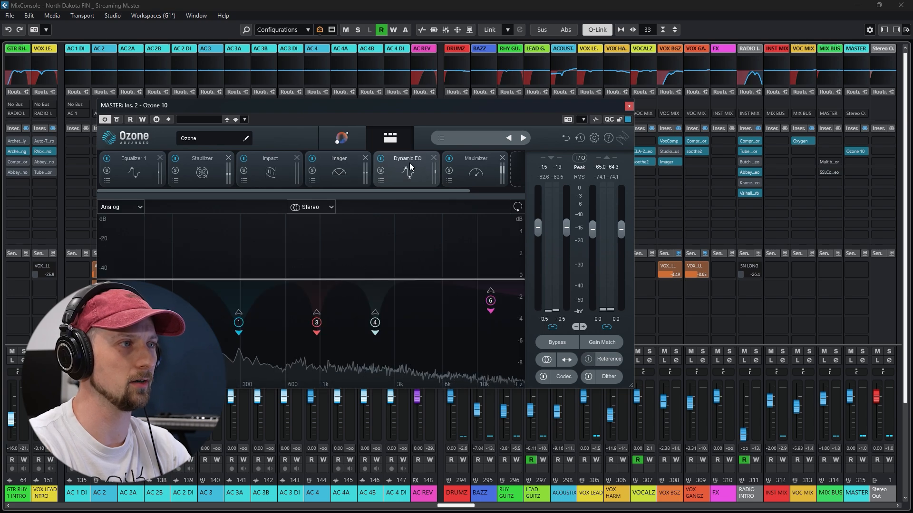
left_click(476, 170)
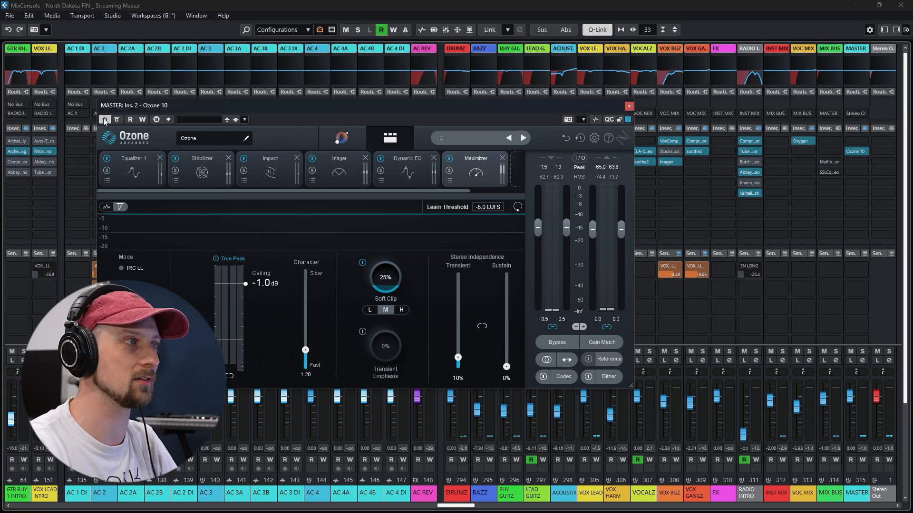
left_click(629, 106)
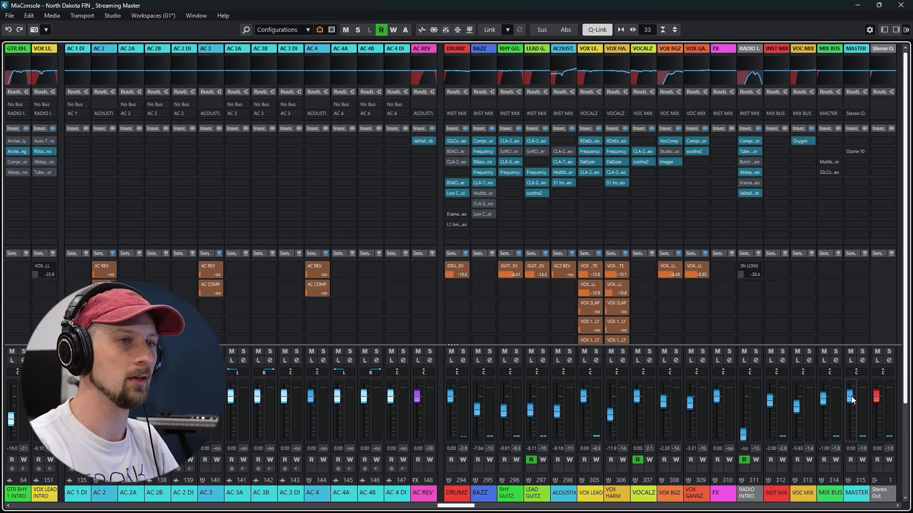
scroll(853, 391, "up", 5)
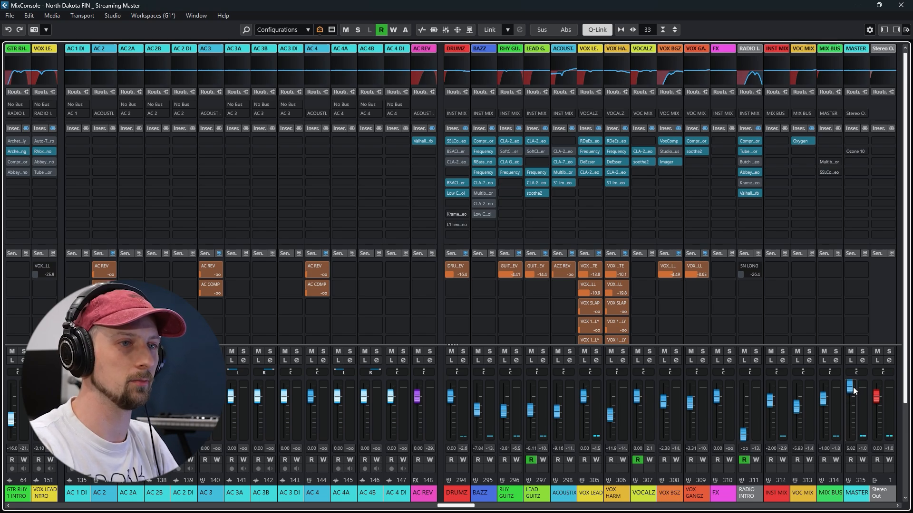
Return to the project window and play the arrangement from bar 49 to about bar 57
left_click(858, 4)
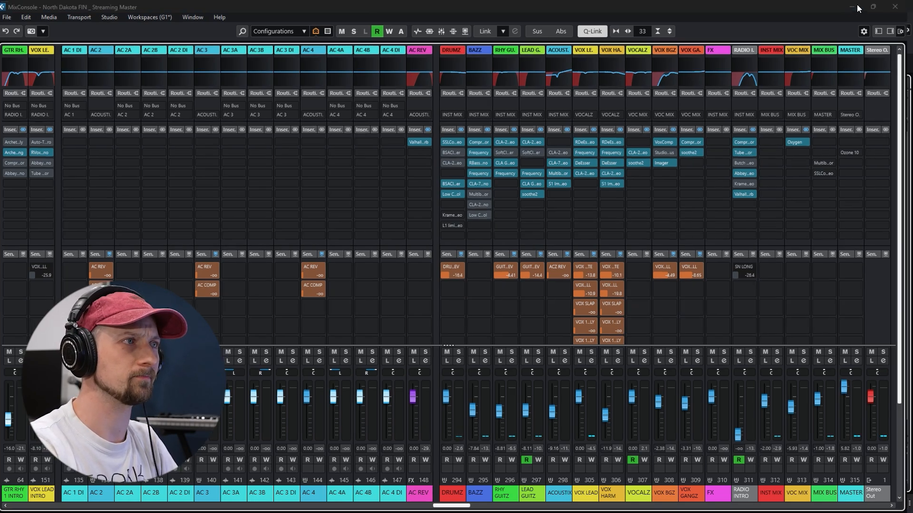
left_click_drag(414, 86, 412, 96)
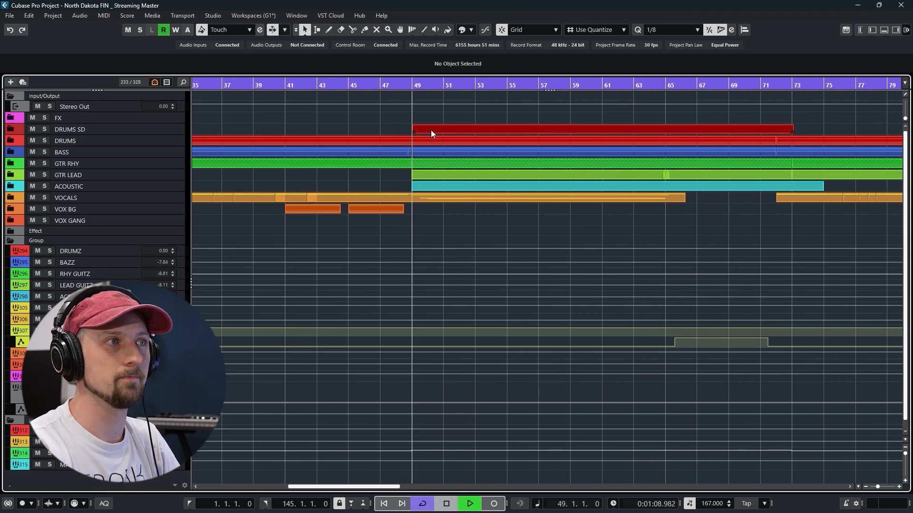
key("space")
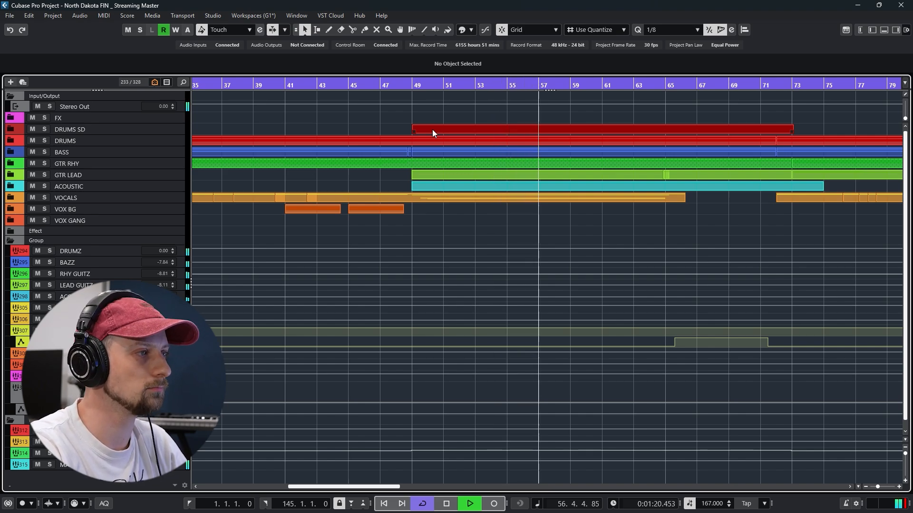
key("space")
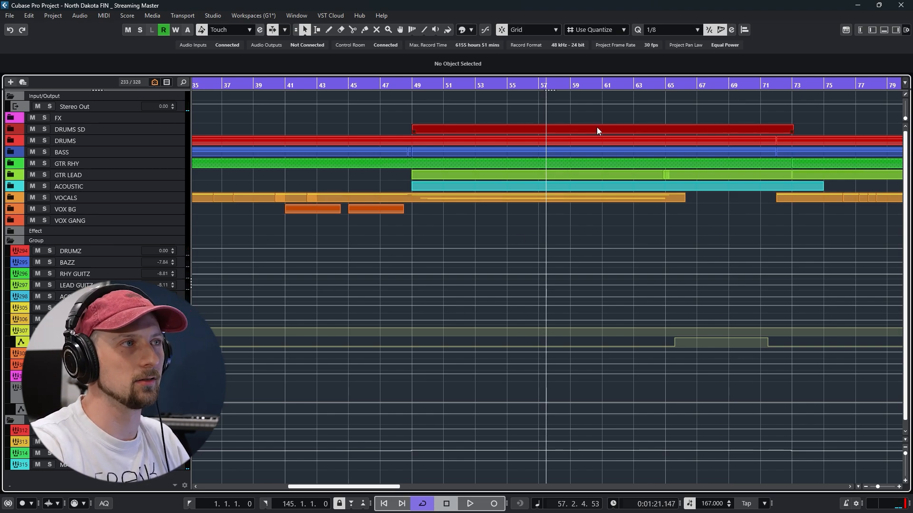
Go back to the song's beginning, expand the DRUMS folder and select all of its tracks
left_click_drag(219, 84, 202, 80)
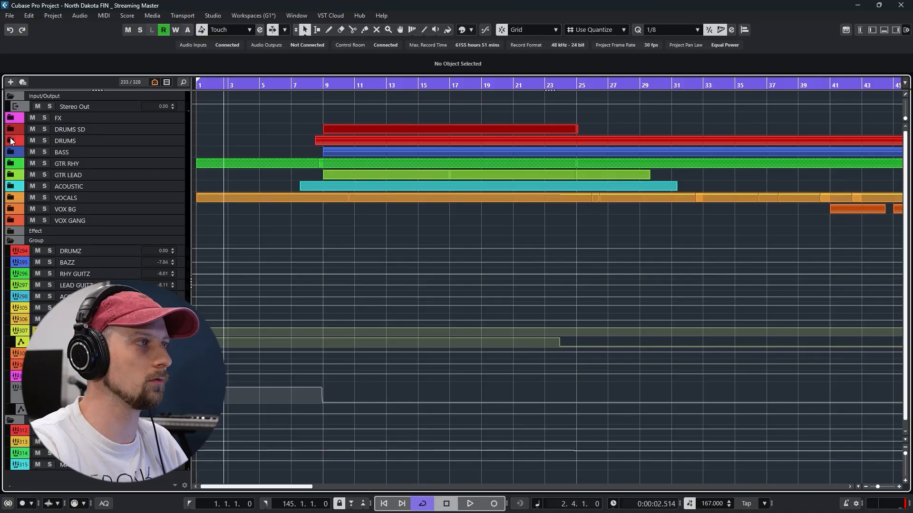
left_click(11, 140)
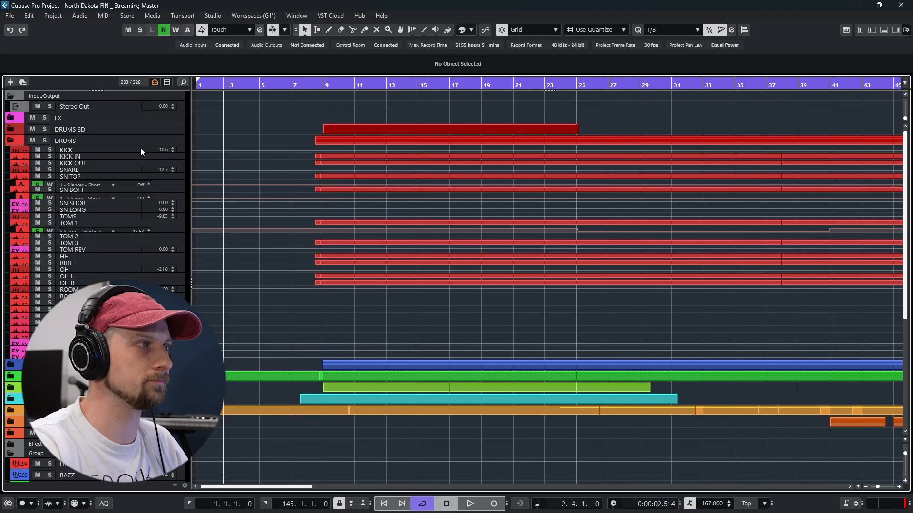
left_click(103, 141)
left_click(103, 355, "shift")
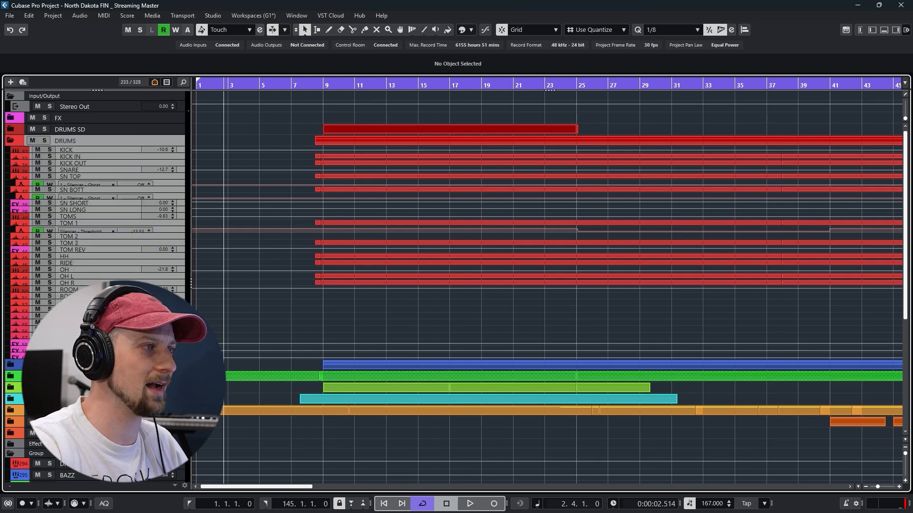
Adjust the height of the selected drum tracks so their waveforms are readable and several tracks fit in view
left_click_drag(103, 359, 103, 352)
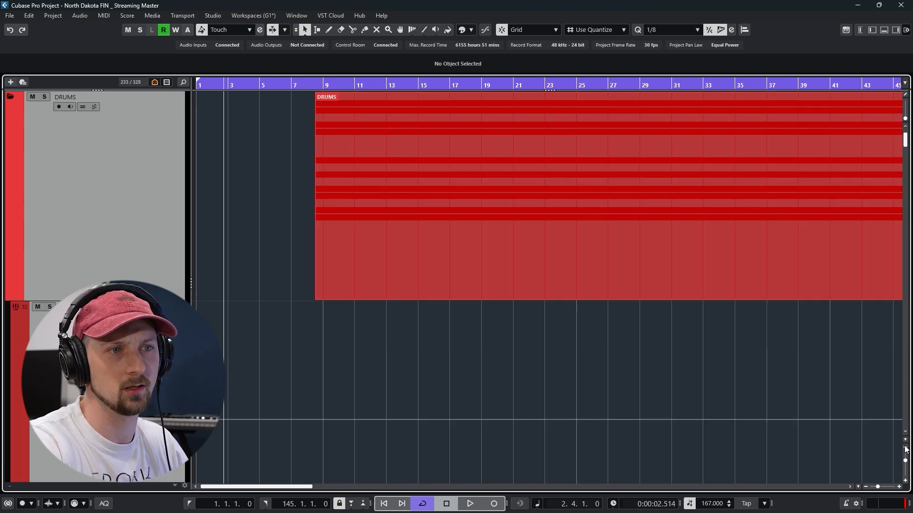
left_click(906, 448)
left_click(906, 448)
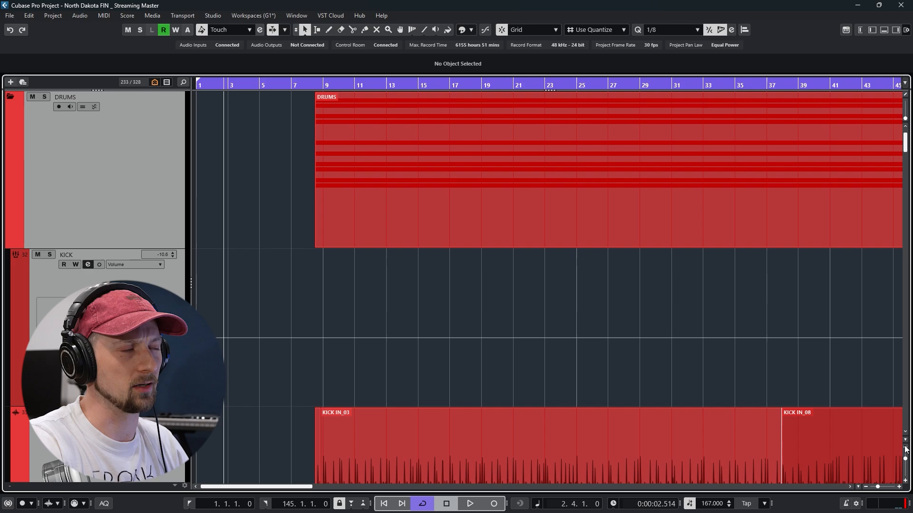
left_click(906, 448)
left_click(905, 448)
left_click(906, 449)
left_click(906, 449)
left_click(905, 449)
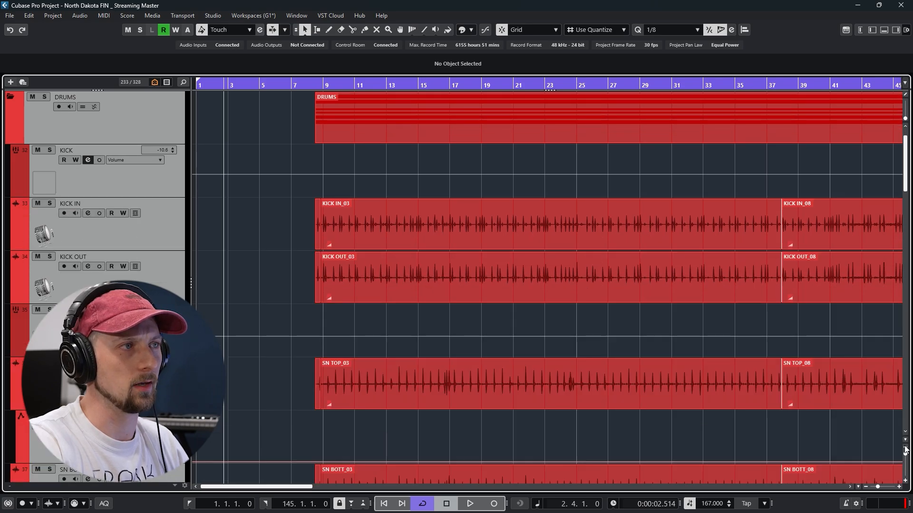
Solo the drum tracks and play them in a loop from bar 9 to bar 49
left_click_drag(323, 84, 323, 92)
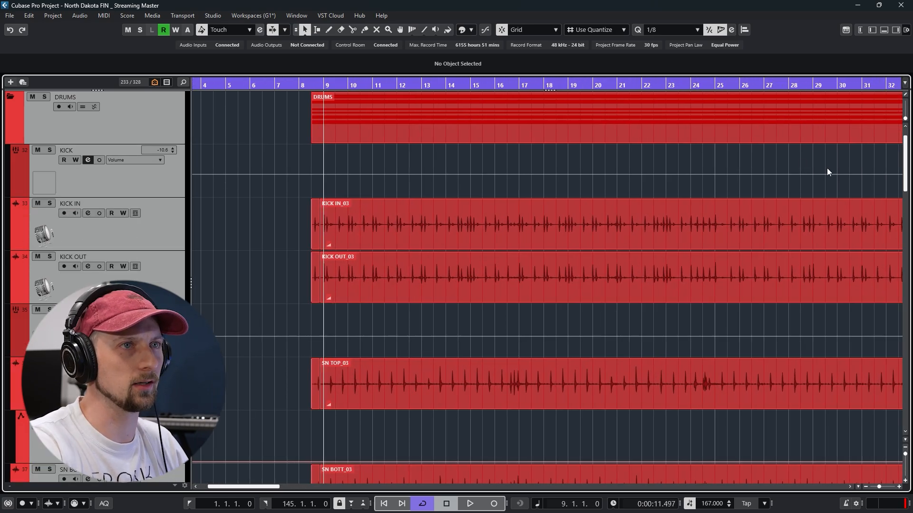
scroll(475, 191, "up", 1)
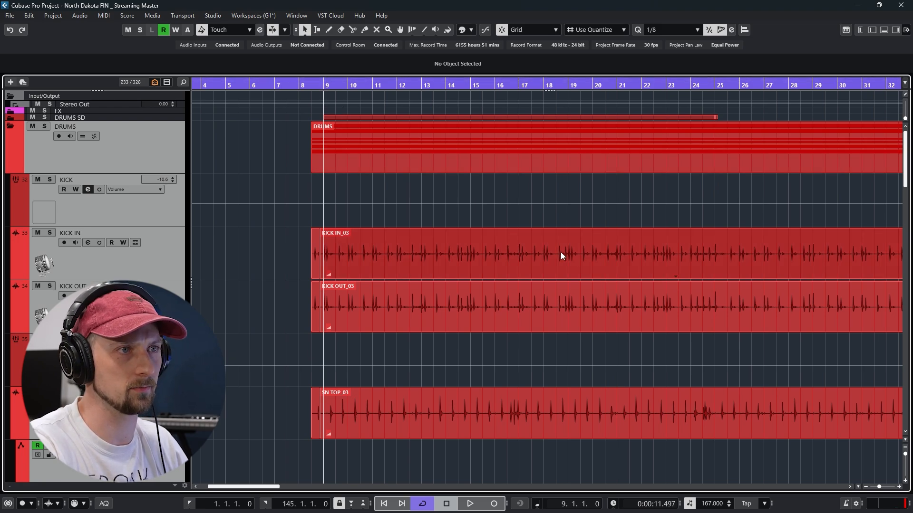
scroll(621, 260, "down", 3)
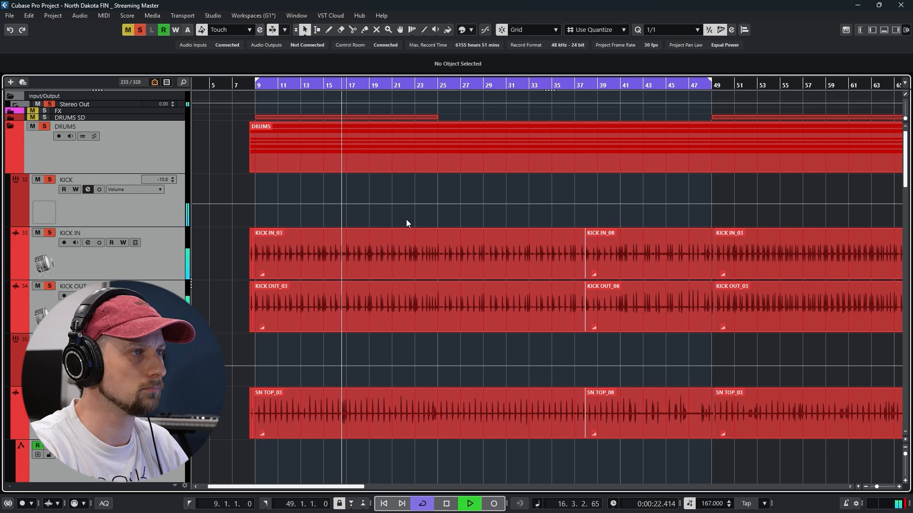
key("space")
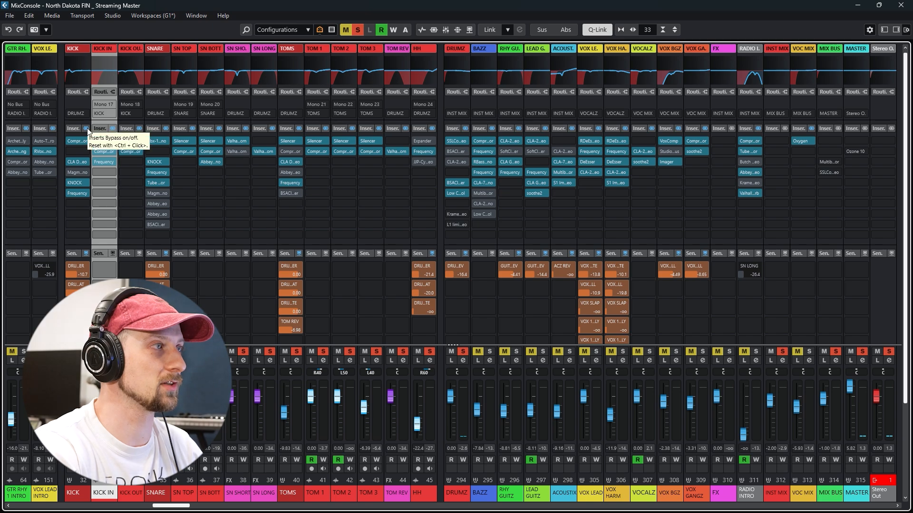
Bypass the inserts on the individual drum channels in the mixer, from KICK through OH
left_click(87, 129)
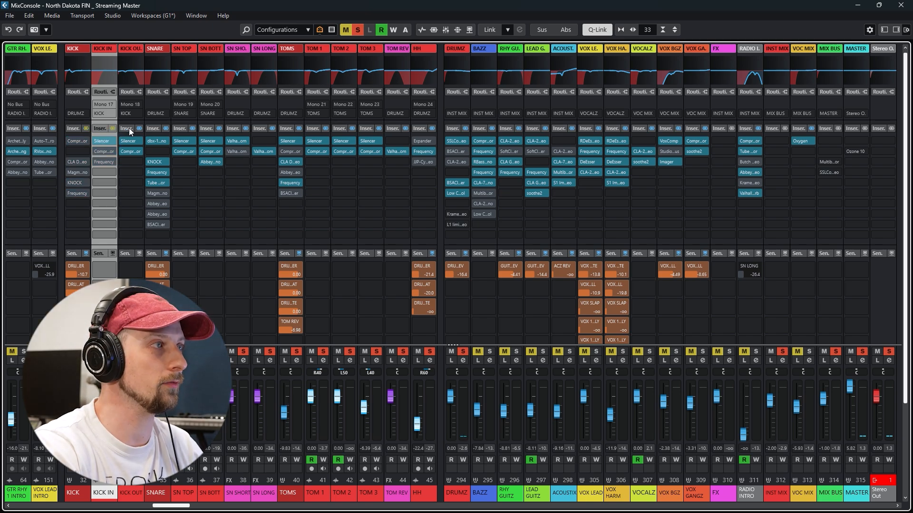
left_click(219, 129)
left_click(246, 129)
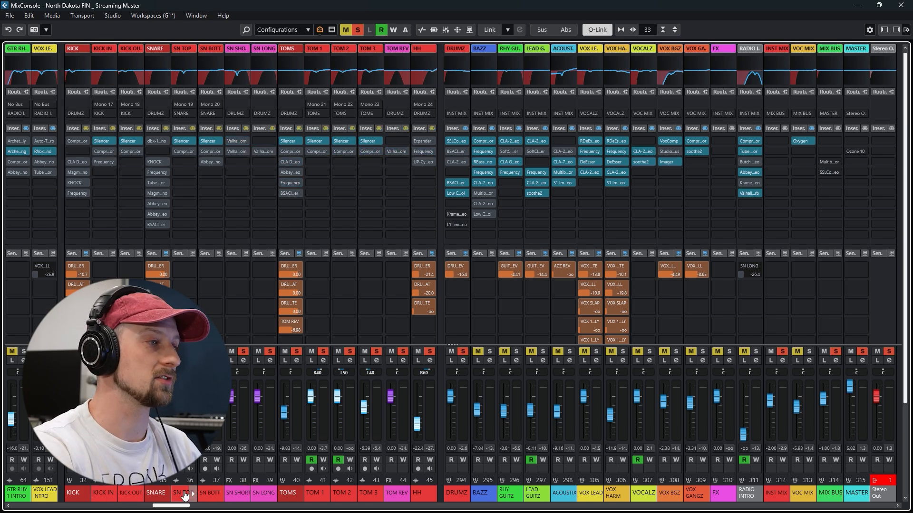
Examine the drum channel layout in the mixer, from the KICK and SNARE groups through toms and overheads to the room and percussion channels
mouse_move(178, 506)
left_mouse_down()
mouse_move(210, 511)
mouse_move(175, 507)
left_mouse_up()
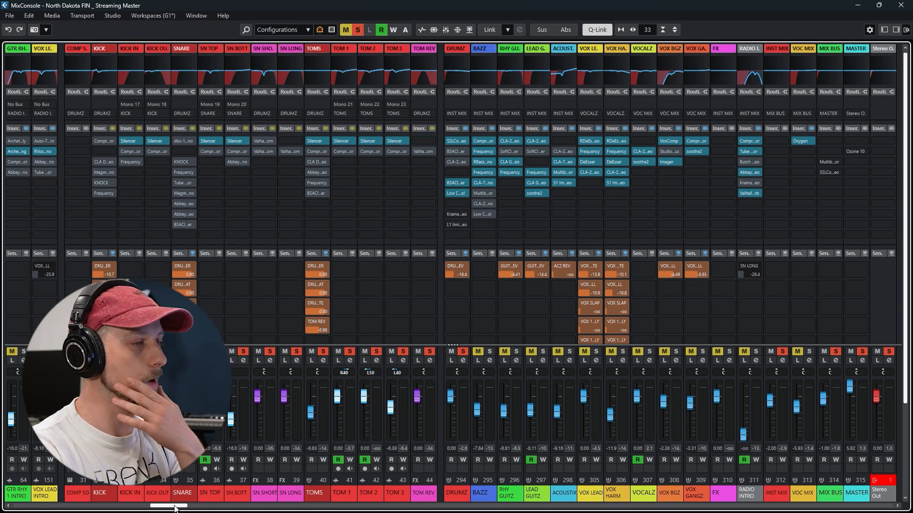
left_click(102, 496)
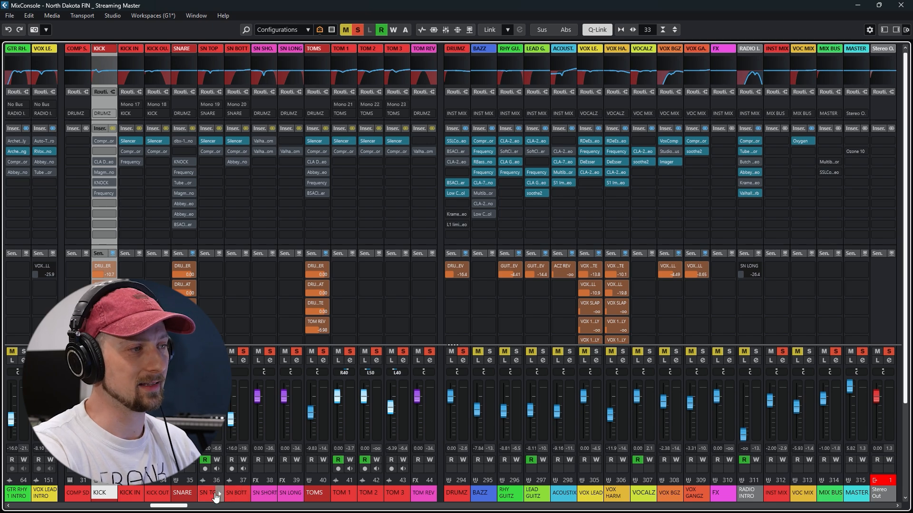
left_click(184, 494)
scroll(190, 496, "right", 3)
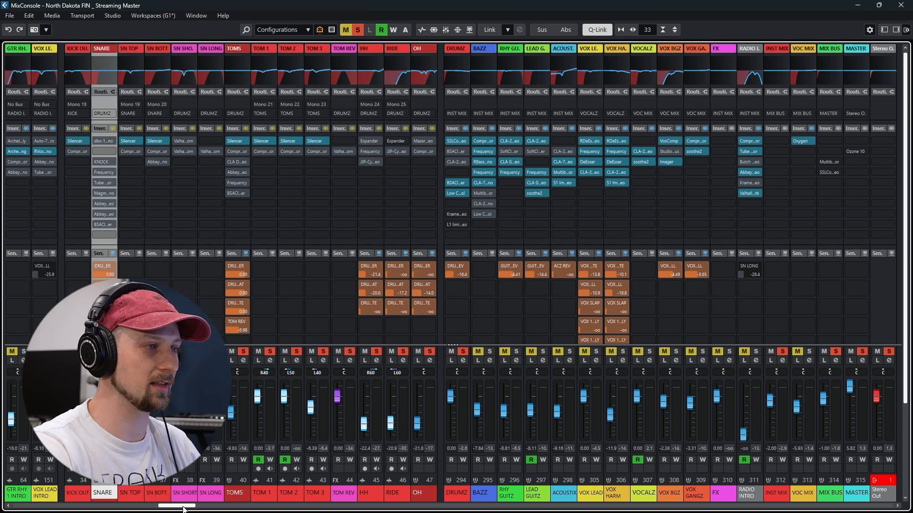
left_click(192, 496)
left_click(207, 495)
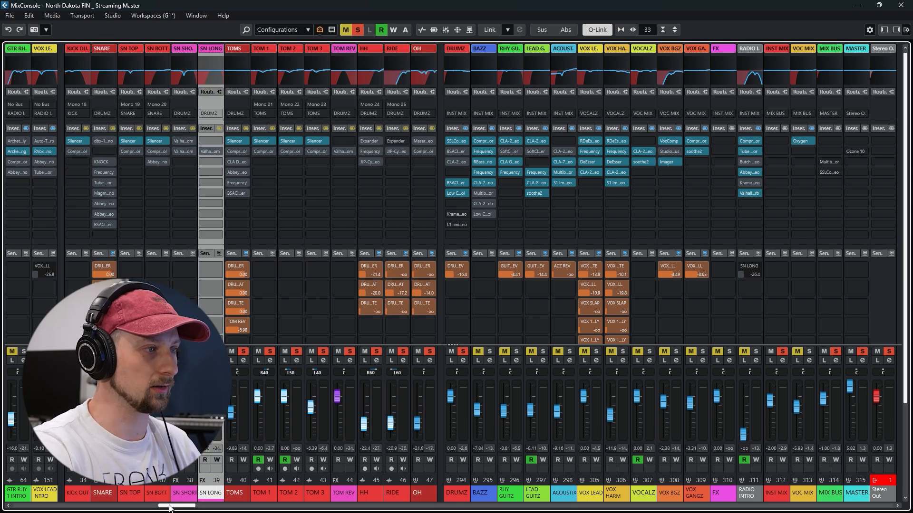
scroll(171, 508, "right", 4)
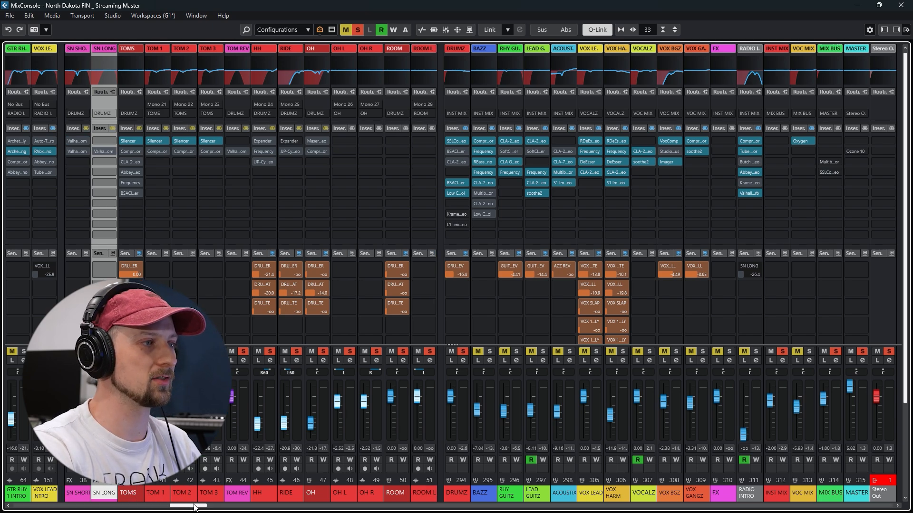
left_click_drag(194, 506, 214, 508)
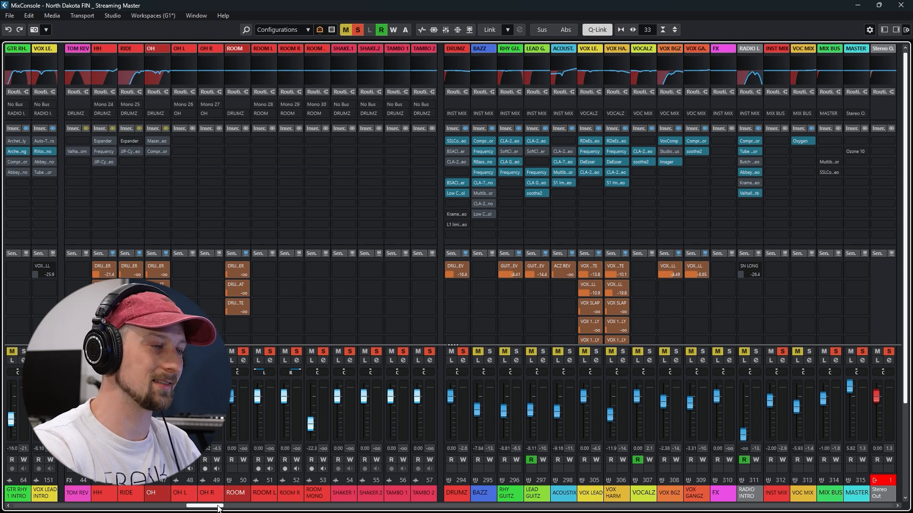
left_click_drag(218, 508, 130, 509)
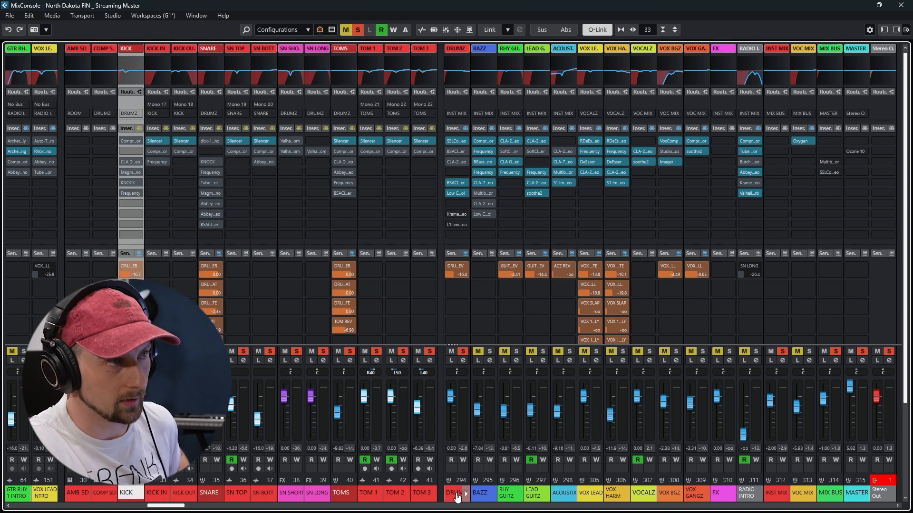
Bypass the inserts on the DRUMZ group channel and raise its fader to 6.02 dB
left_click(456, 497)
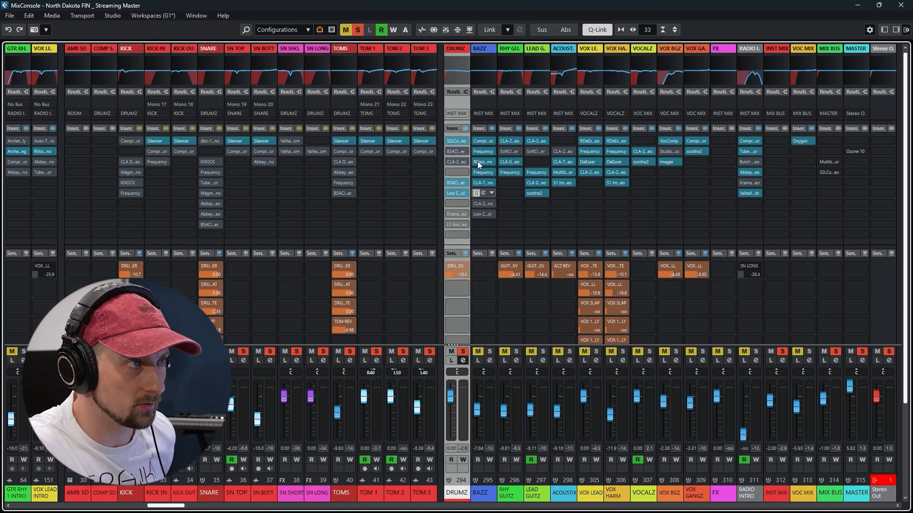
left_click(466, 129)
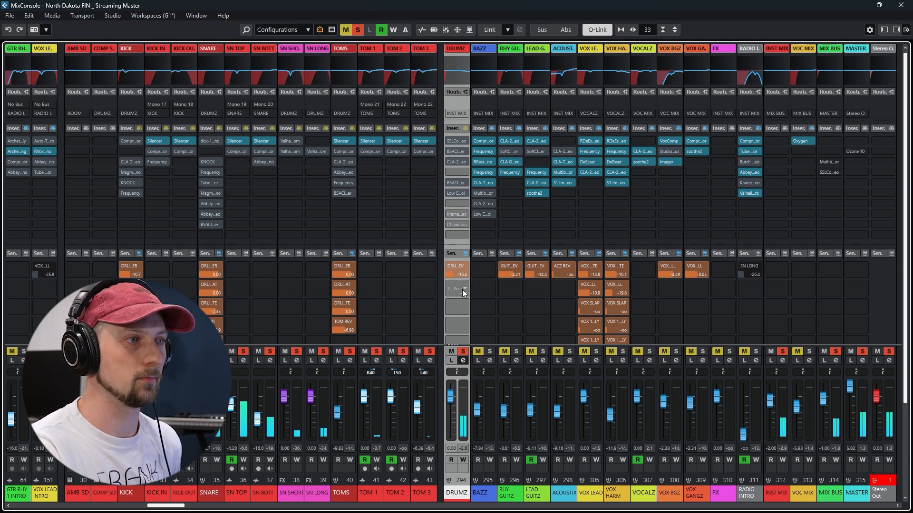
left_click_drag(450, 397, 449, 386)
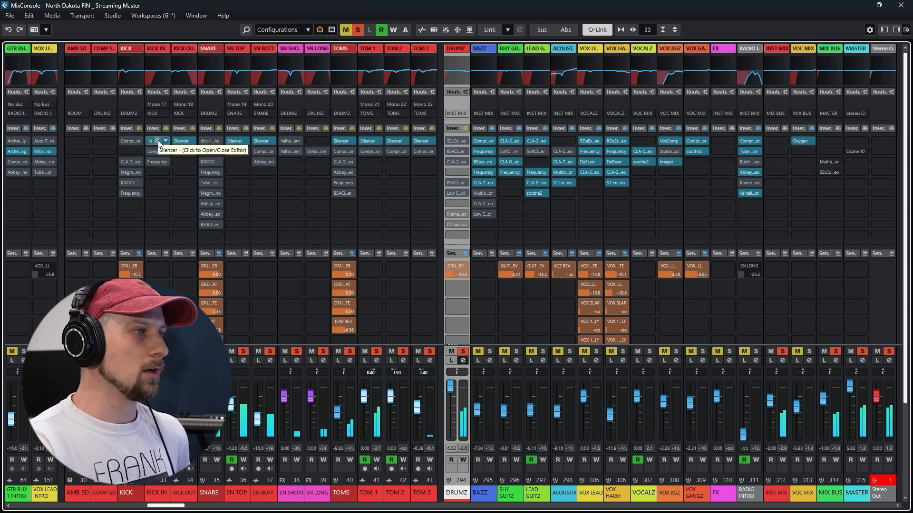
Narrow the solo to the kick tracks and open Silencer on KICK IN, placing its window clear of the kick channels
left_click(464, 350)
key("s")
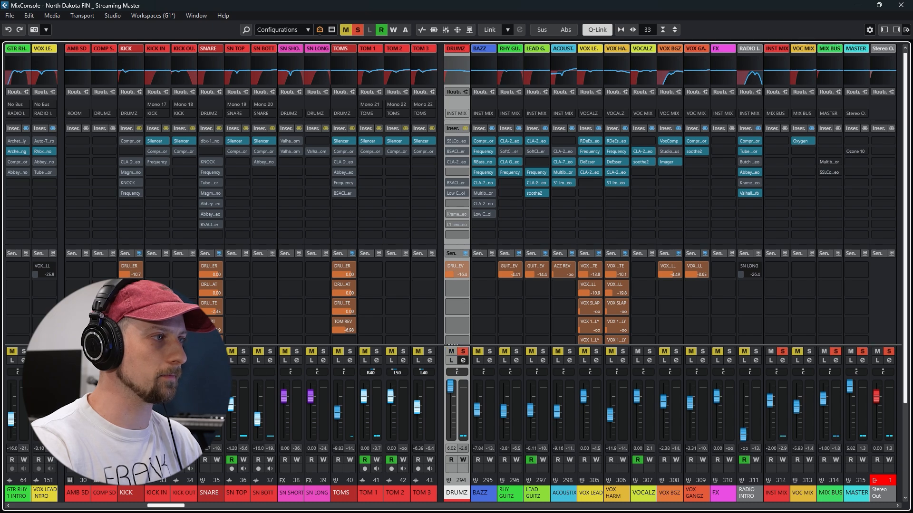
left_click(158, 141)
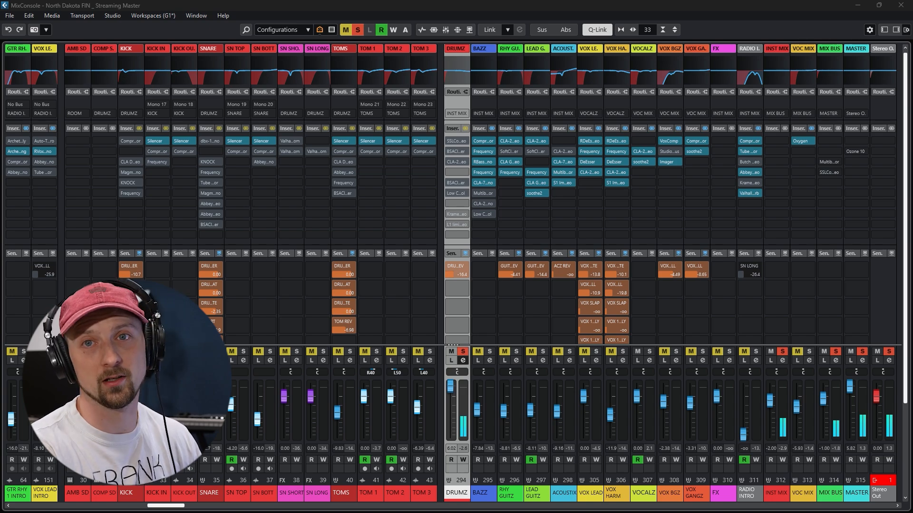
left_click_drag(0, 90, 365, 33)
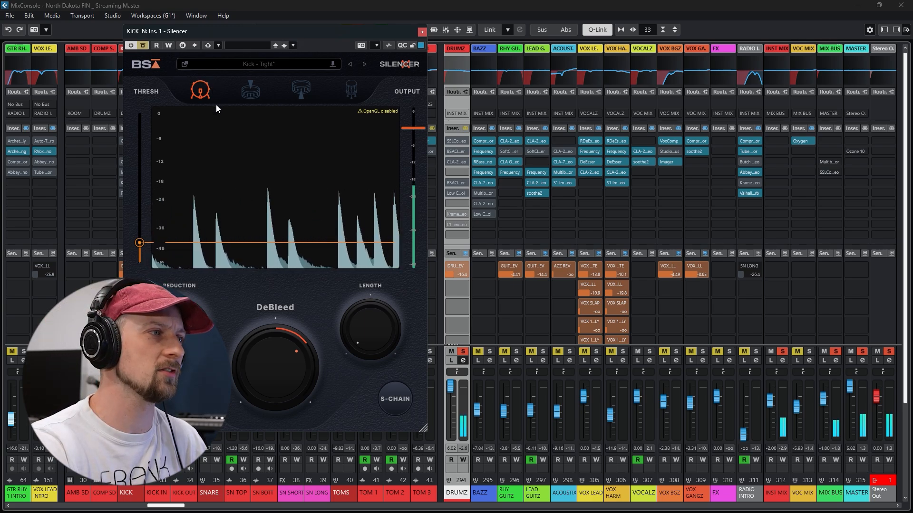
left_click_drag(275, 30, 535, 36)
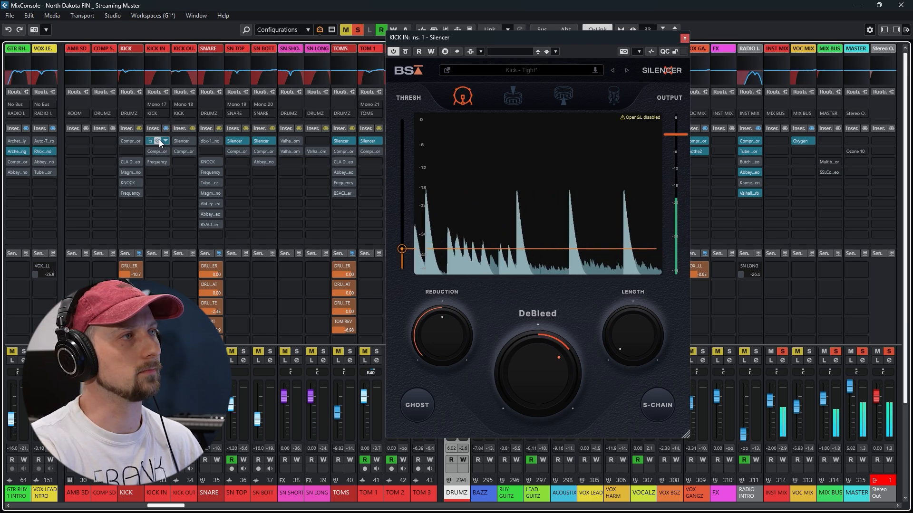
Compare KICK IN with Silencer bypassed and active, and re-enable the inserts on KICK OUT
left_click(159, 140)
left_click(159, 140)
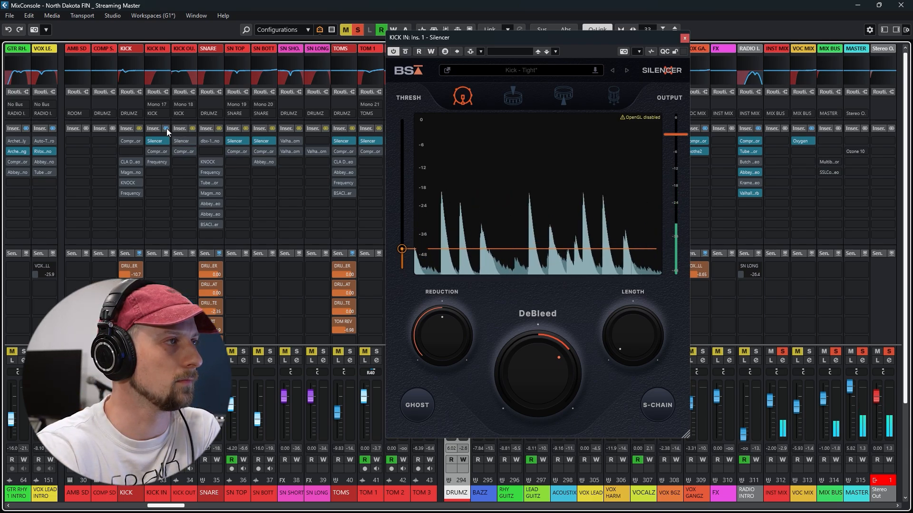
left_click(192, 129)
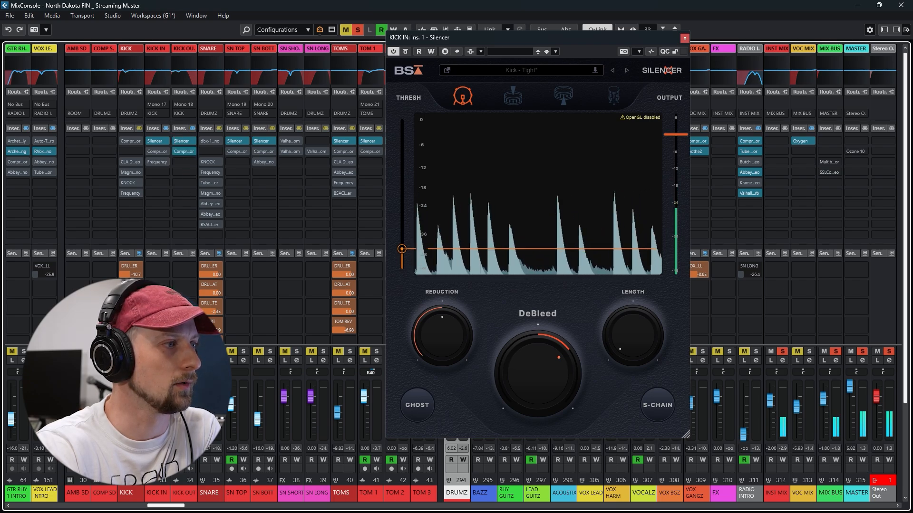
Enable the inserts on the KICK group channel, open its Compressor, clear the output peak reading, and close the plug-in after auditioning it
left_click(184, 152)
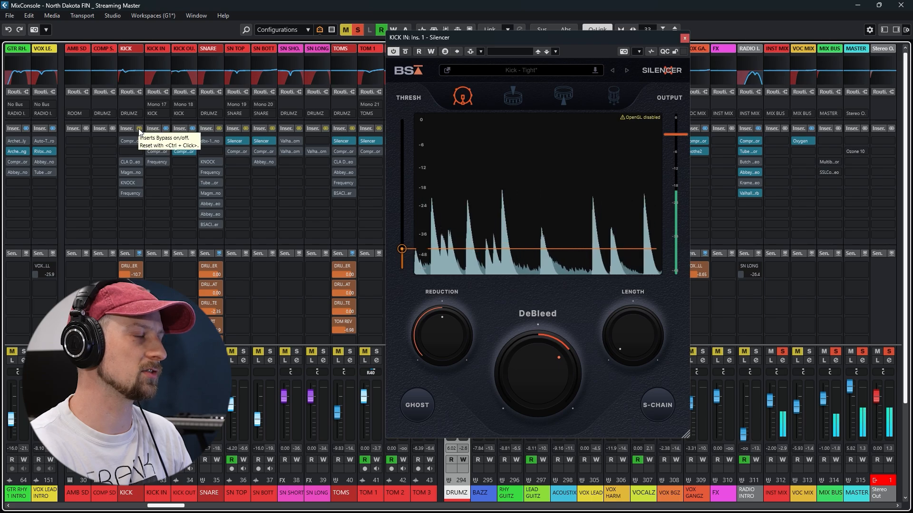
left_click(139, 129)
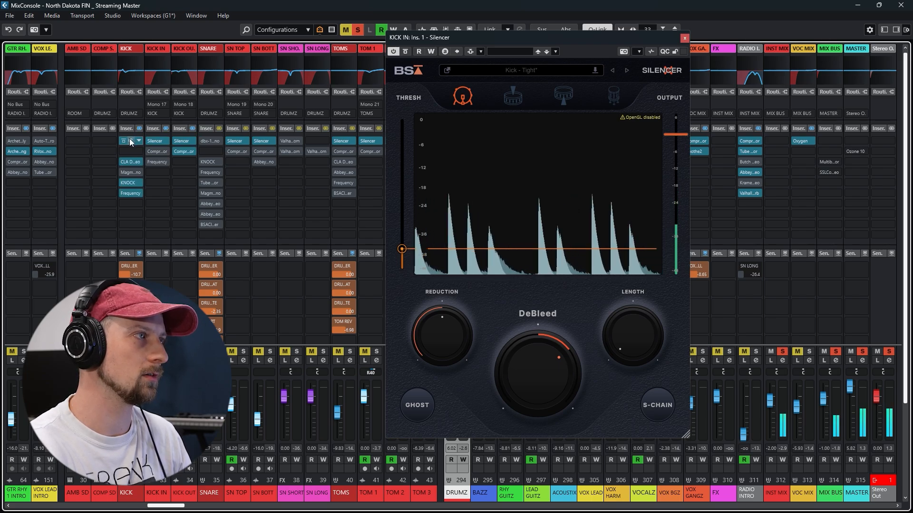
left_click(131, 140)
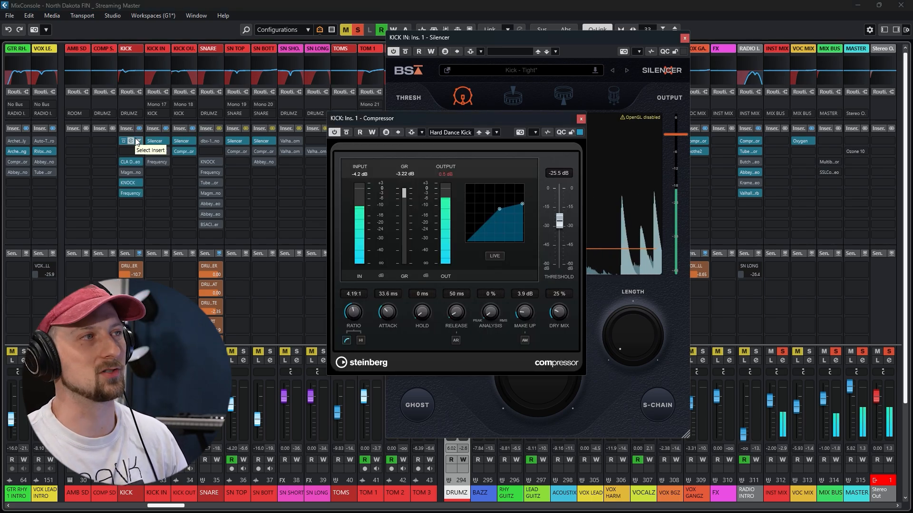
left_click(448, 174)
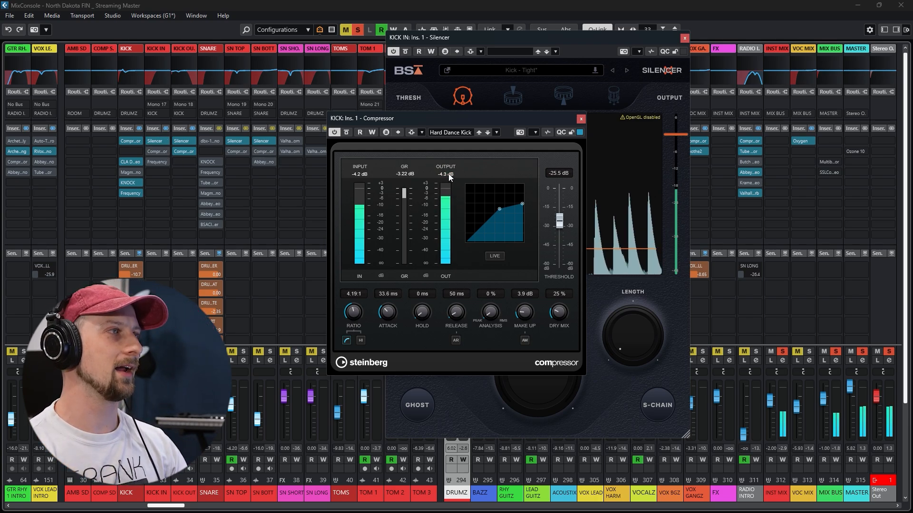
left_click(131, 140)
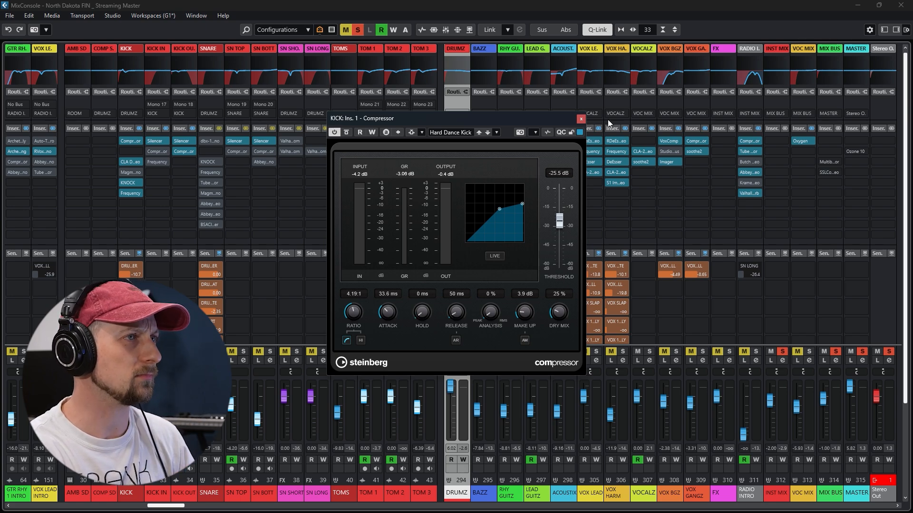
left_click(579, 118)
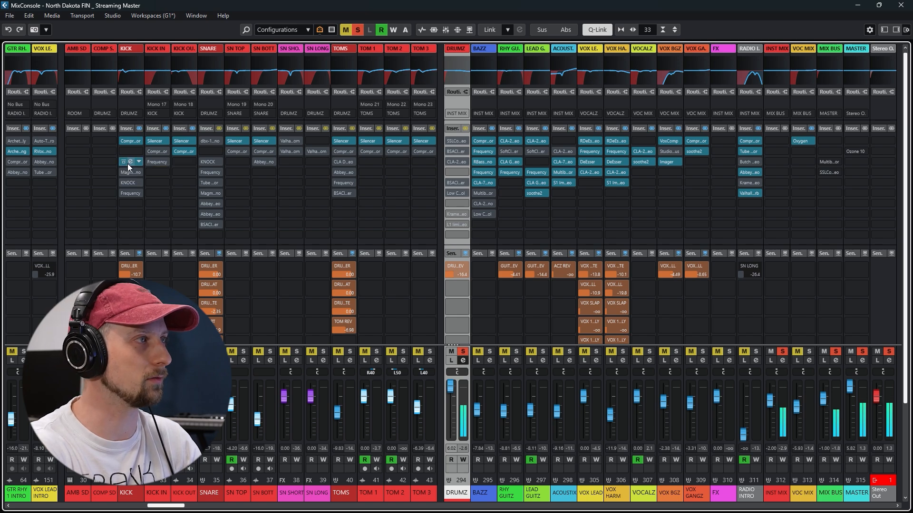
Enable CLA Drums on the KICK group and inspect its Kick - Rock 1 settings, and audition Magma Lil Tube, leaving it bypassed
left_click(130, 163)
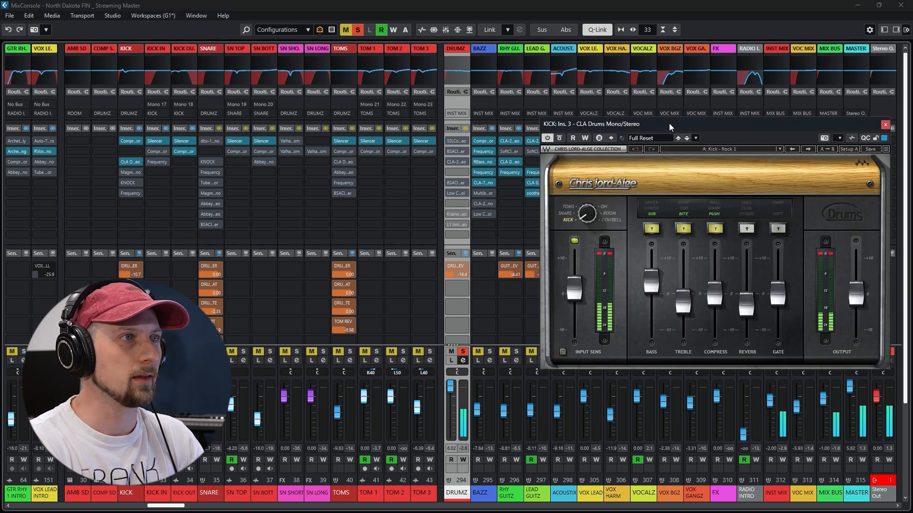
left_click_drag(669, 124, 567, 121)
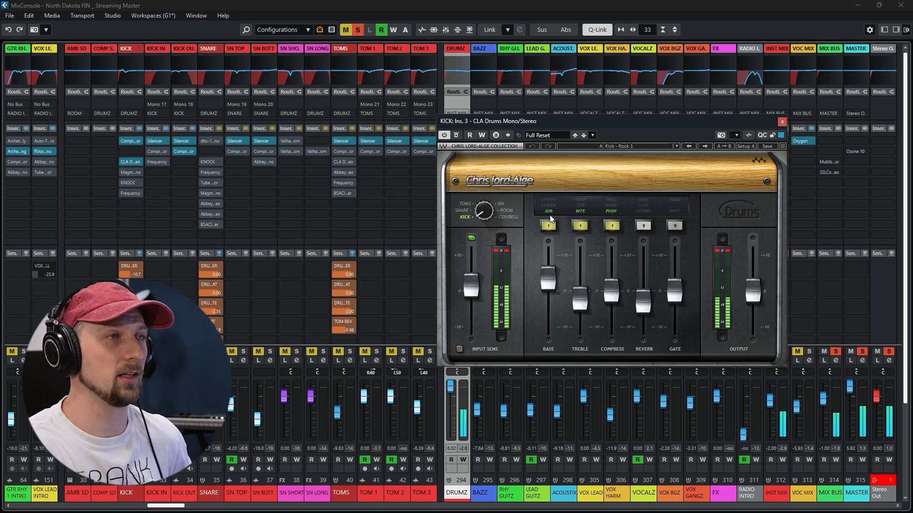
mouse_move(583, 307)
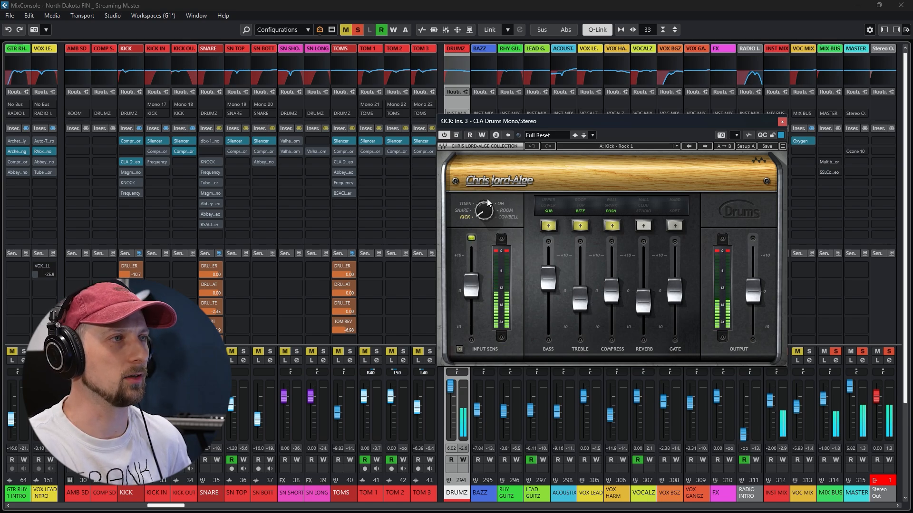
left_click(782, 122)
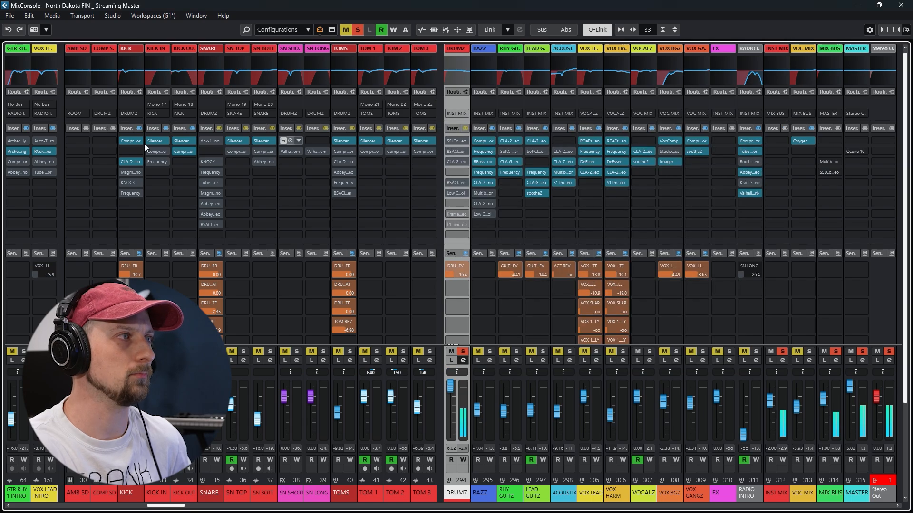
left_click(130, 172)
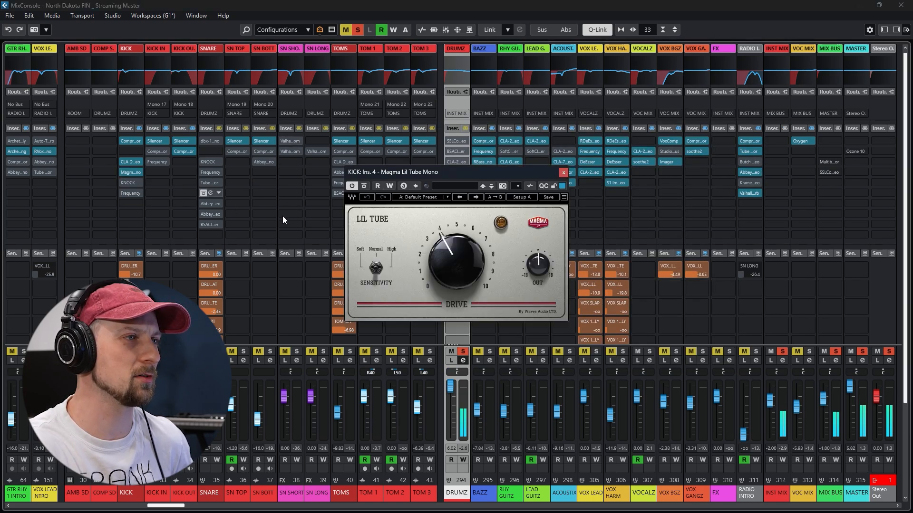
left_click(563, 172)
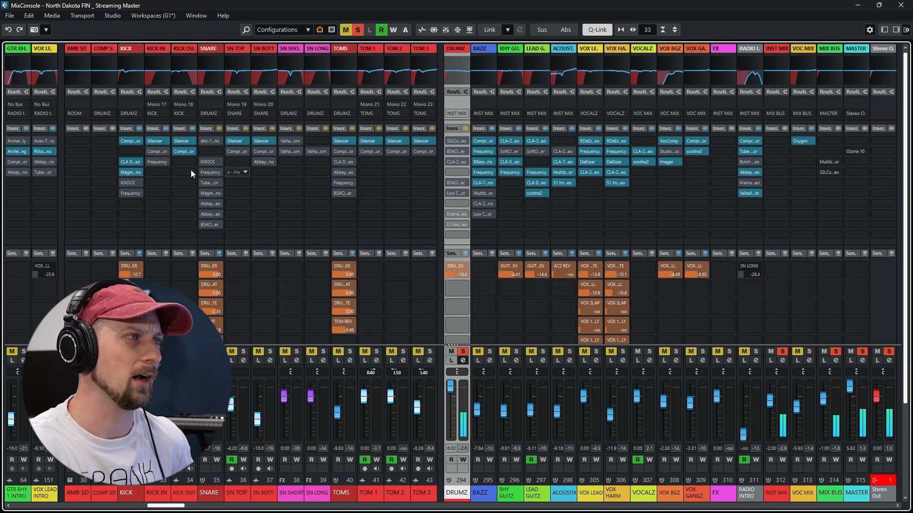
Enable KNOCK on the KICK group with its window clear of the kick channels, and raise the SUB amount slightly
left_click(132, 182)
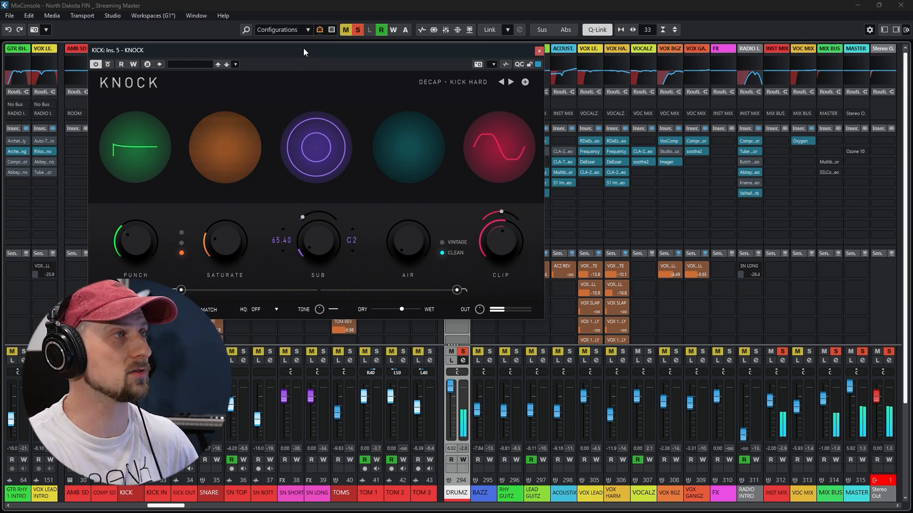
left_click_drag(303, 49, 446, 84)
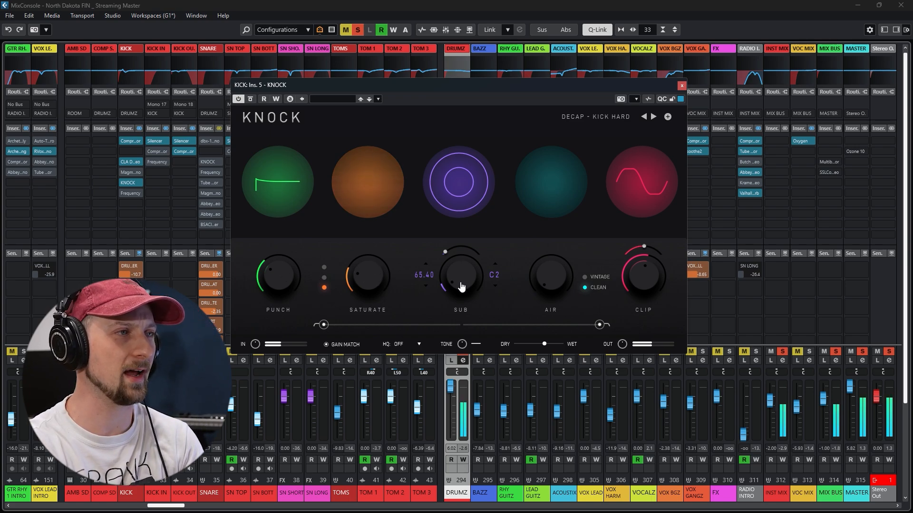
mouse_move(461, 286)
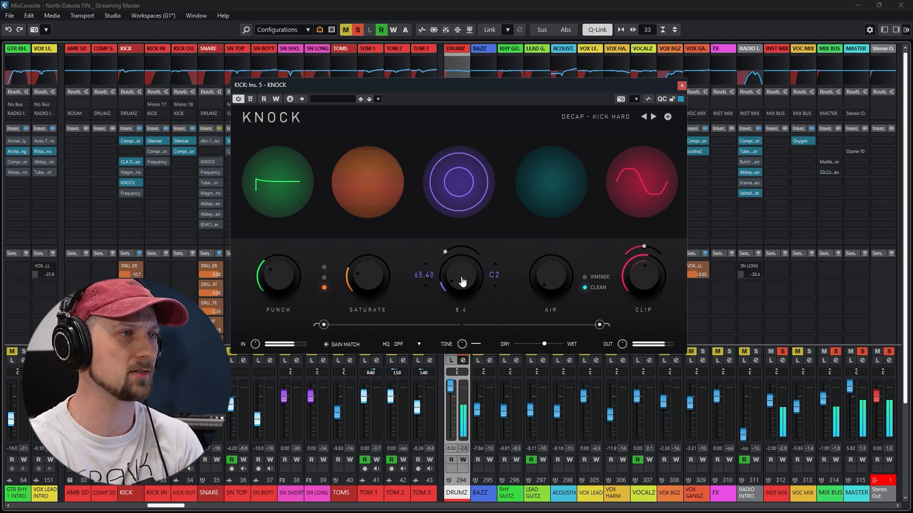
mouse_move(461, 285)
left_mouse_down()
mouse_move(481, 191)
mouse_move(478, 293)
left_mouse_up()
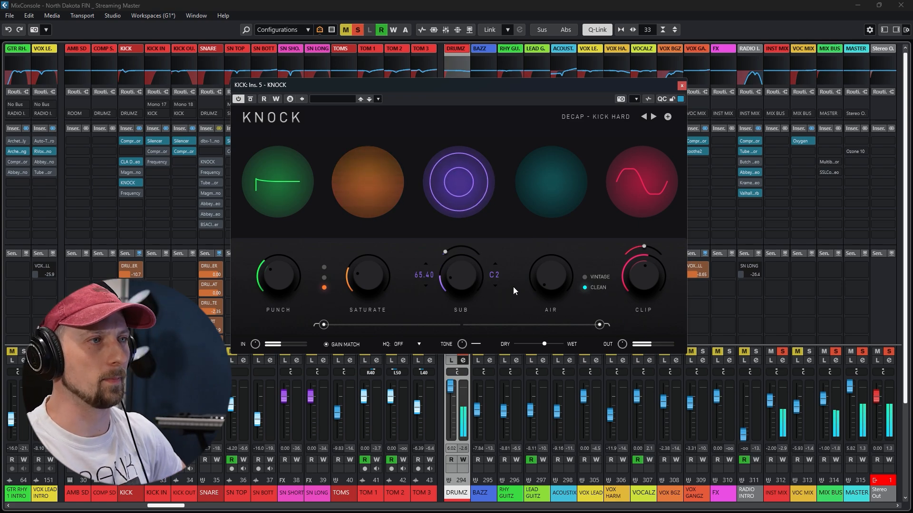
left_click_drag(536, 266, 575, 341)
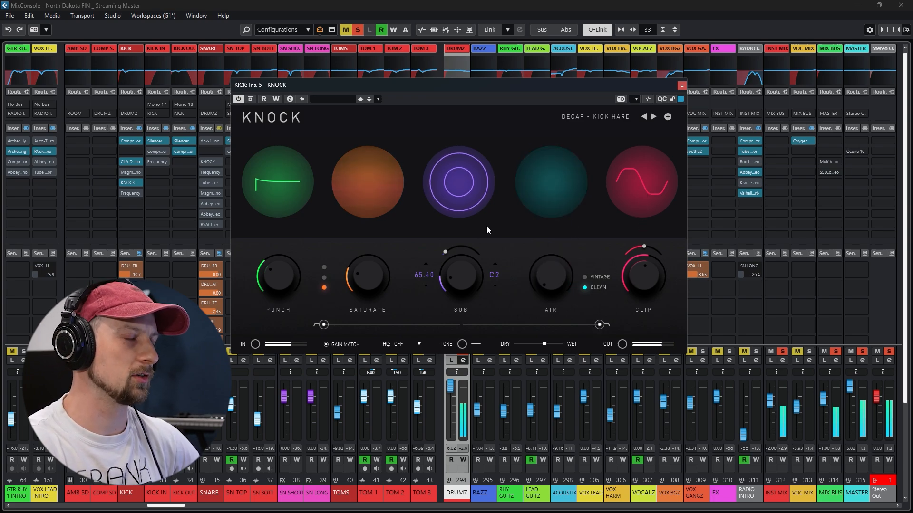
left_click(682, 86)
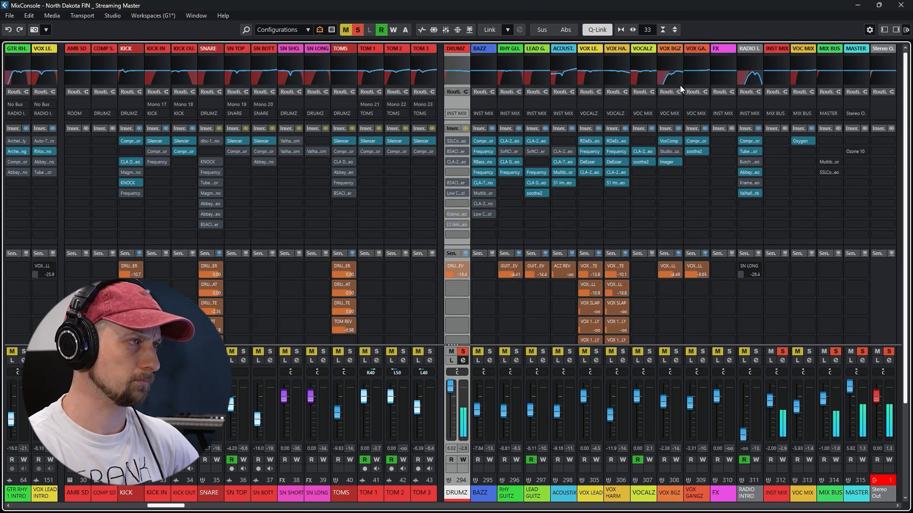
Enable Frequency on the KICK group, audition band 3 with a strong boost, and set that band to -20.7 dB at 728 Hz
left_click(130, 193)
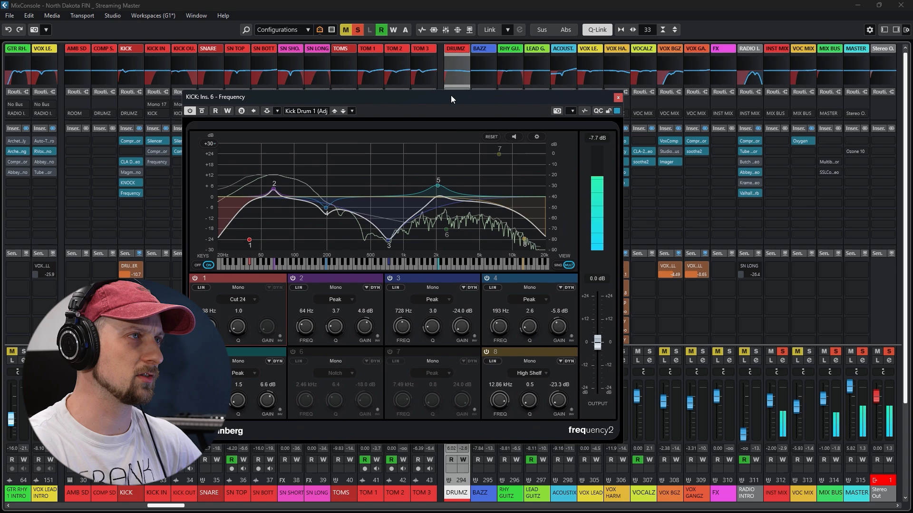
left_click_drag(452, 96, 542, 67)
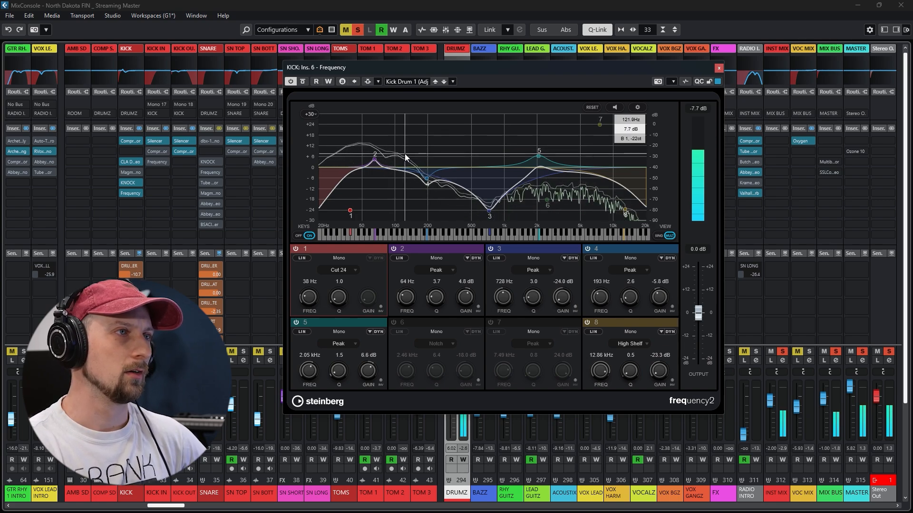
left_click_drag(490, 215, 491, 211)
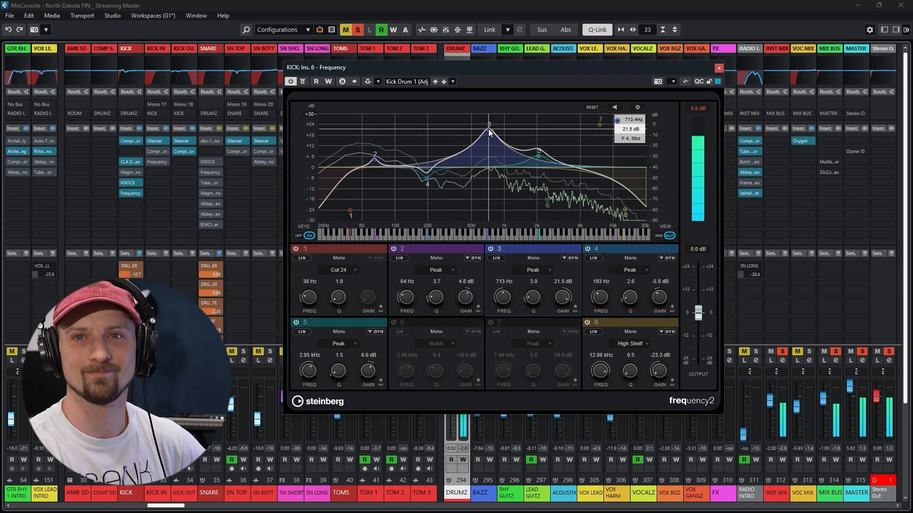
left_click_drag(490, 132, 491, 171)
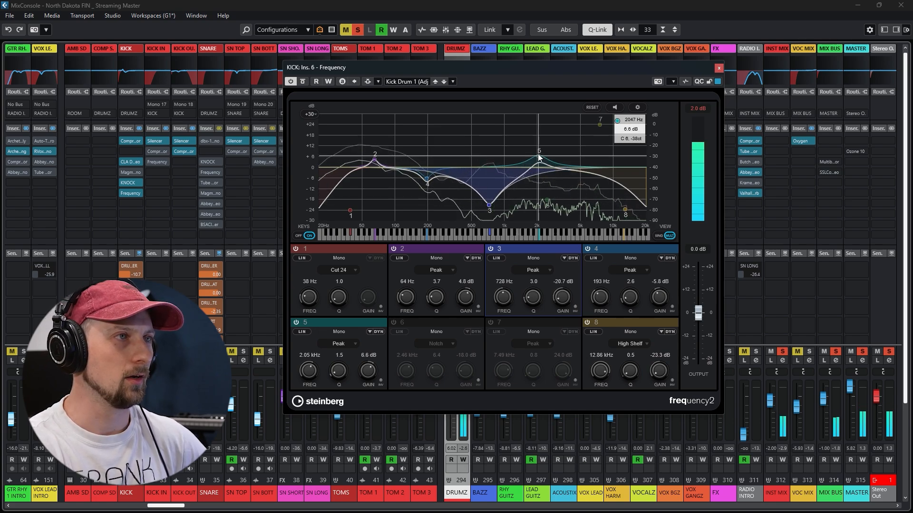
Set Frequency's band 5 to 5.8 dB at 2.03 kHz and band 2 to 4.5 dB at 66 Hz, and close the equalizer
mouse_move(538, 155)
left_mouse_down()
mouse_move(538, 130)
mouse_move(539, 161)
left_mouse_up()
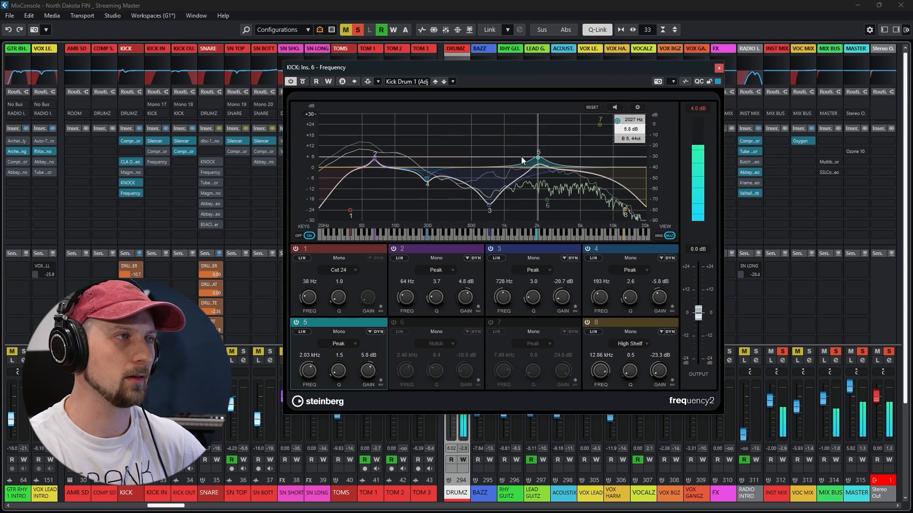
left_click_drag(374, 162, 377, 147)
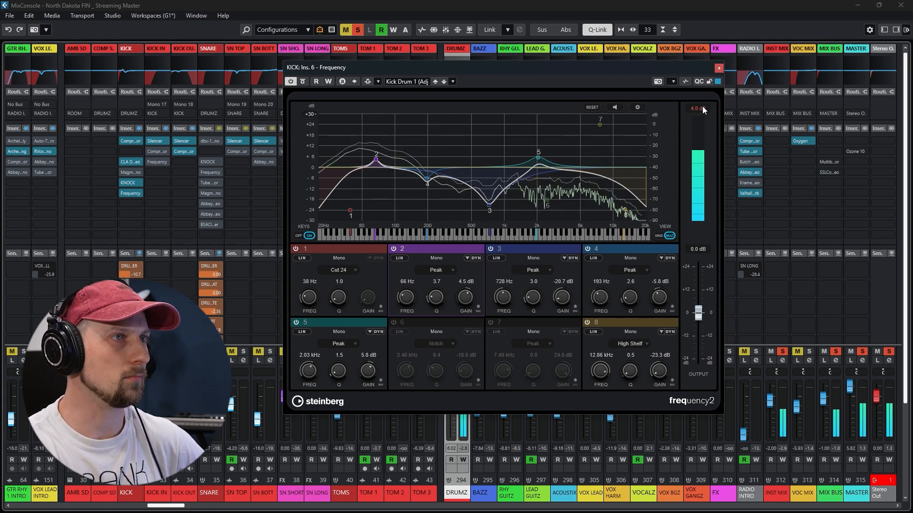
left_click(719, 69)
Compare the KICK group with all its inserts bypassed and active
left_click(138, 128)
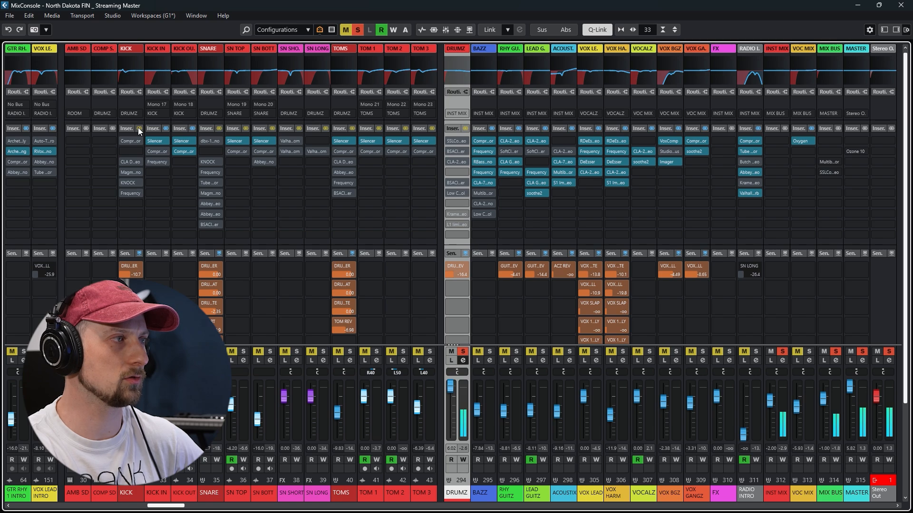
left_click(139, 129)
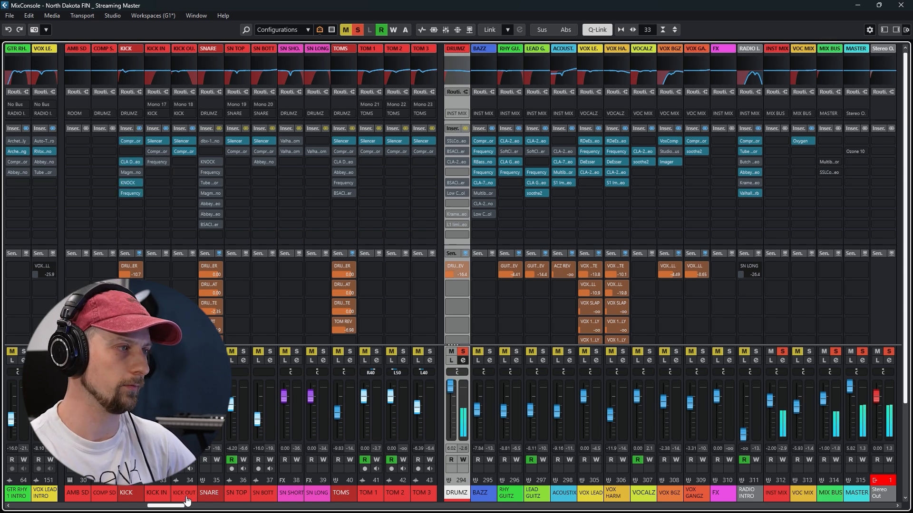
Inspect the Silencer settings on the SN TOP channel and close the plug-in
left_click_drag(178, 510, 242, 510)
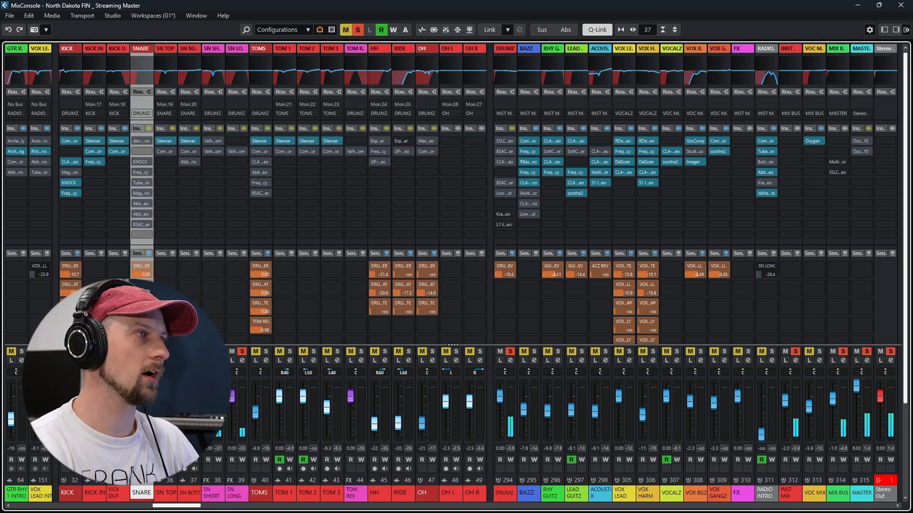
left_click(166, 141)
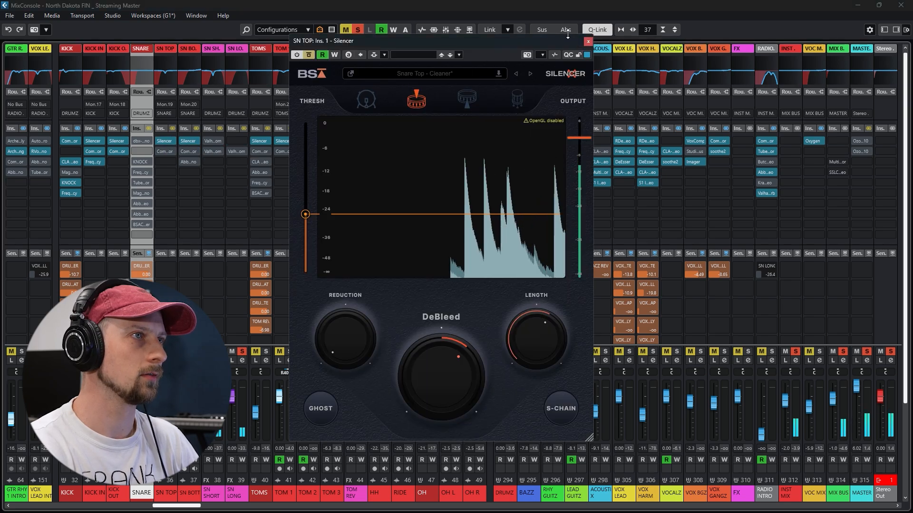
left_click(587, 42)
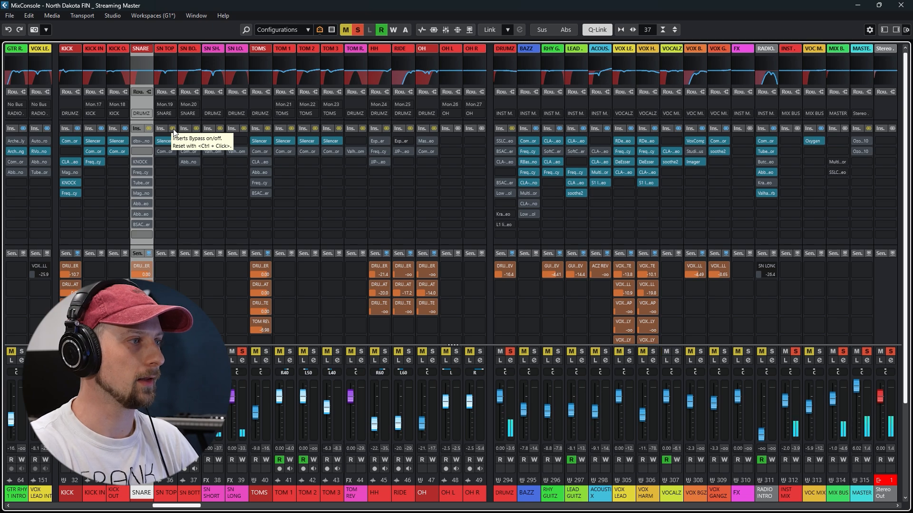
Enable SN TOP's inserts and review the channel's equalizer and Compressor settings
left_click(165, 493)
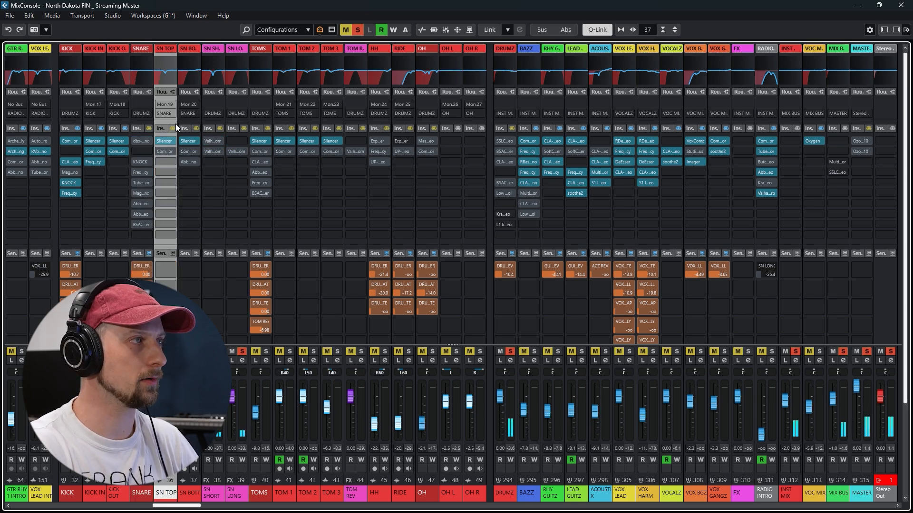
key("e")
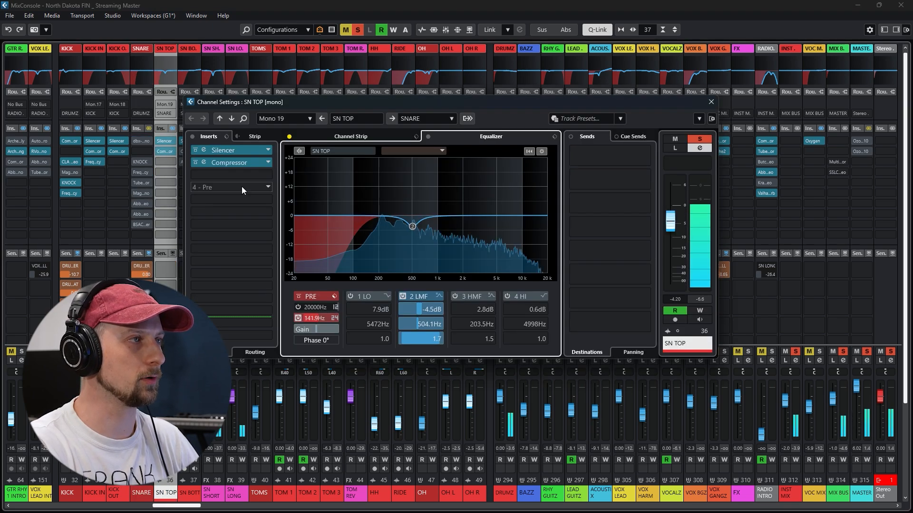
left_click(204, 163)
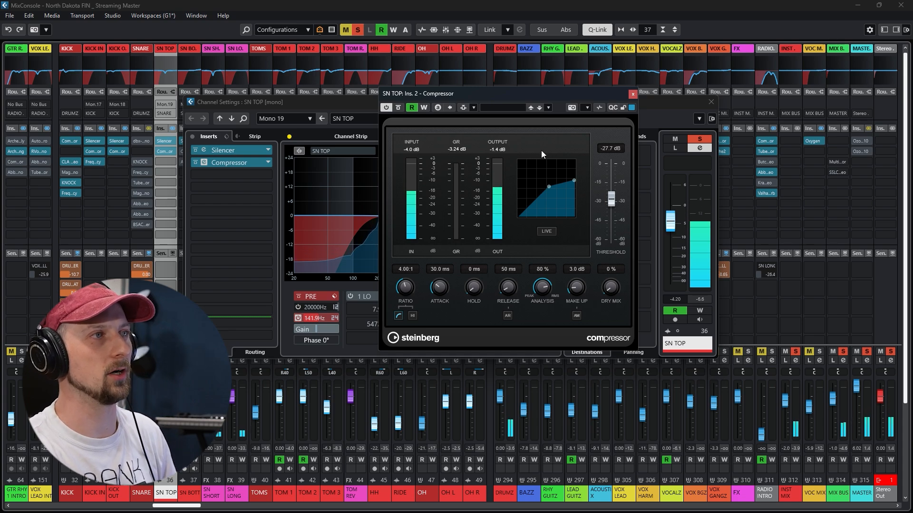
left_click(633, 93)
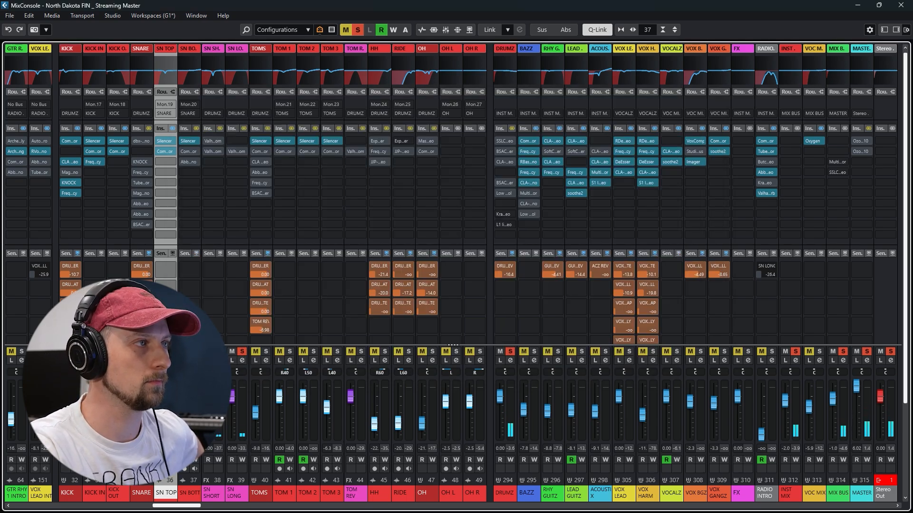
Enable the inserts on the SN BOTT channel
left_click(196, 129)
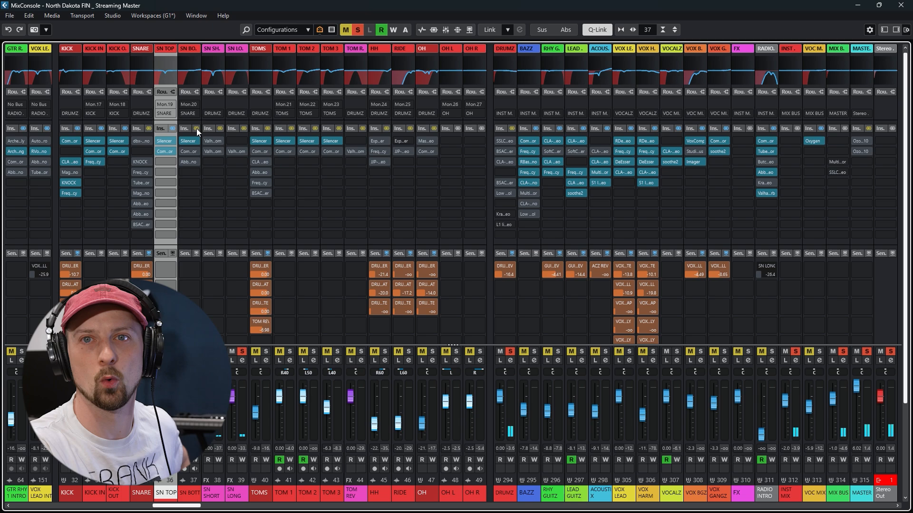
left_click(197, 129)
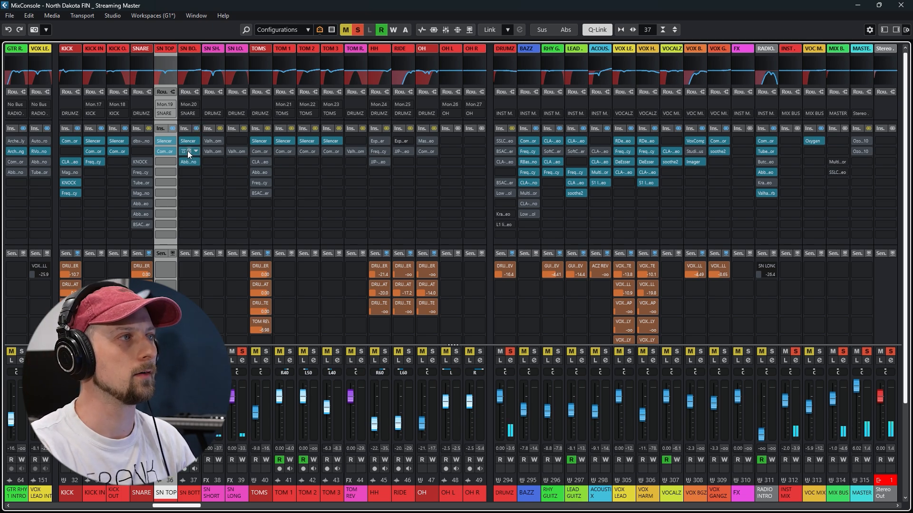
Review the SN BOTT channel's Compressor settings and audition different gain amounts in its Abbey Road Saturator
left_click(188, 151)
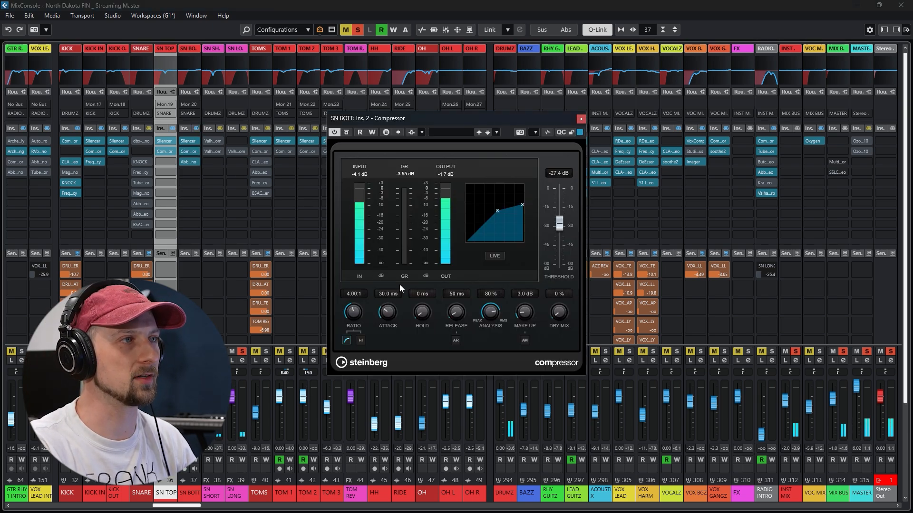
left_click(581, 119)
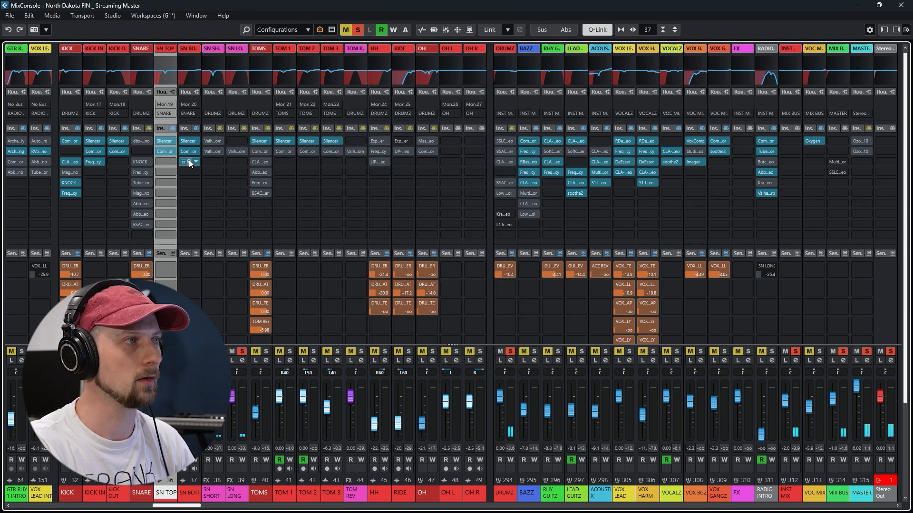
left_click(189, 162)
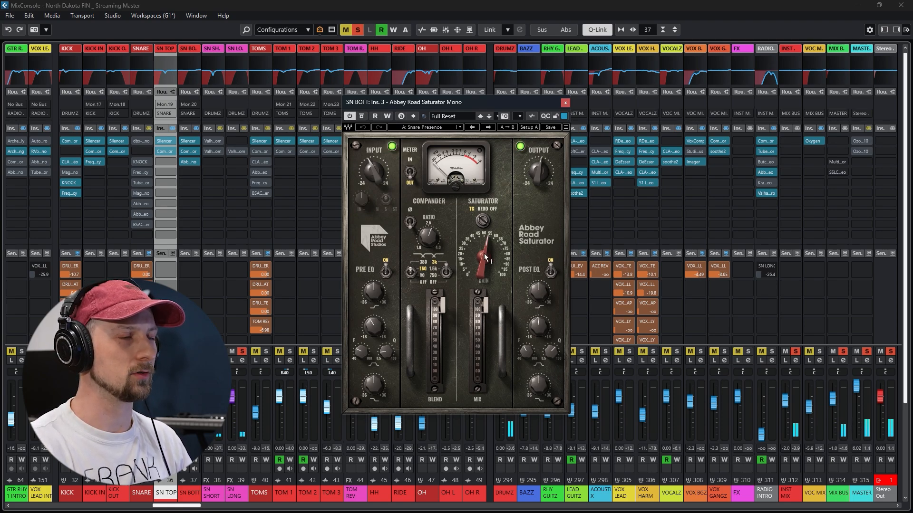
left_click_drag(481, 260, 481, 209)
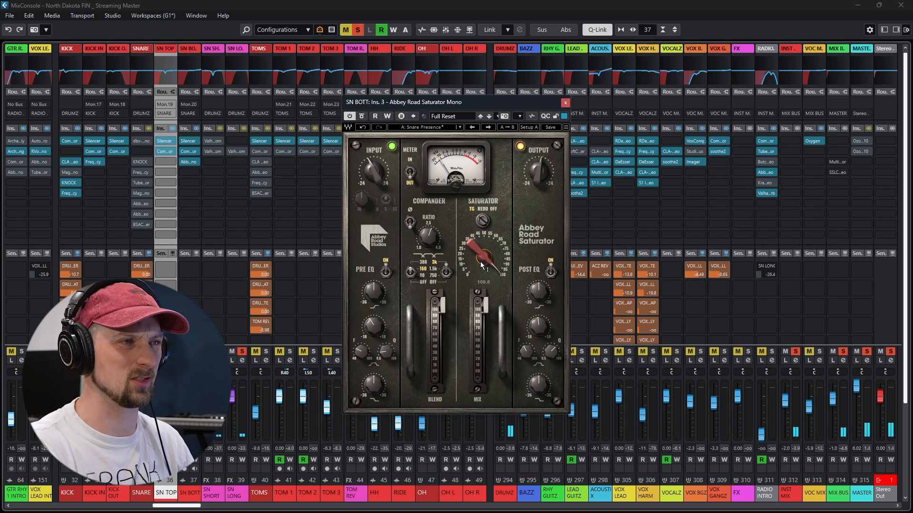
left_click_drag(477, 252, 478, 301)
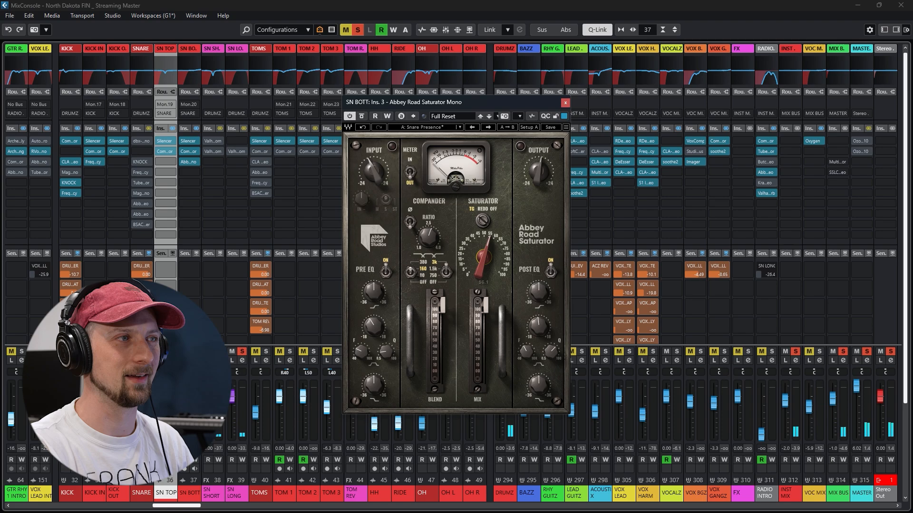
left_click(565, 103)
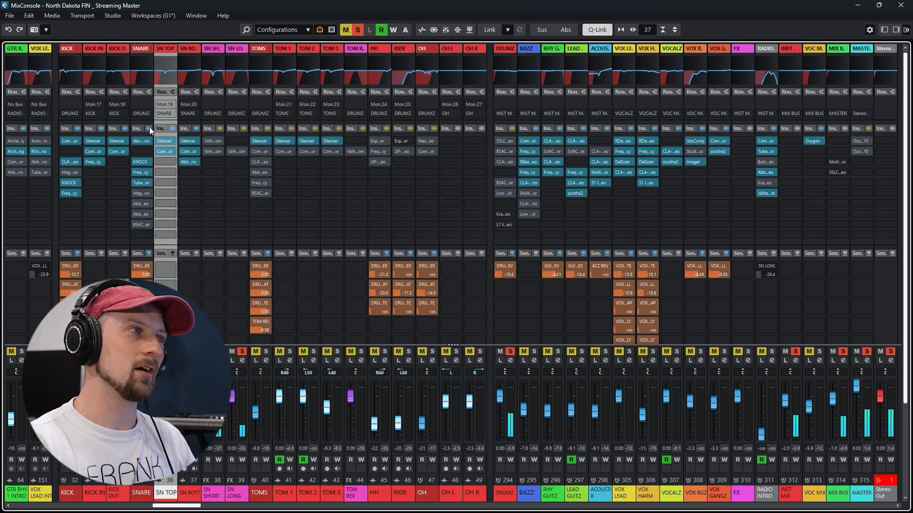
Review the SNARE group's dbx-160 and compare its KNOCK plug-in with Air fully down and raised again
left_click(137, 142)
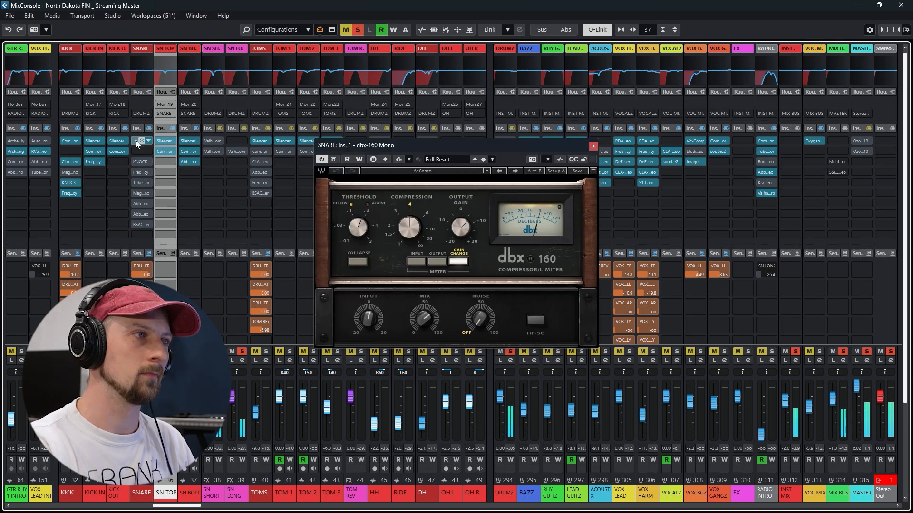
left_click(496, 146)
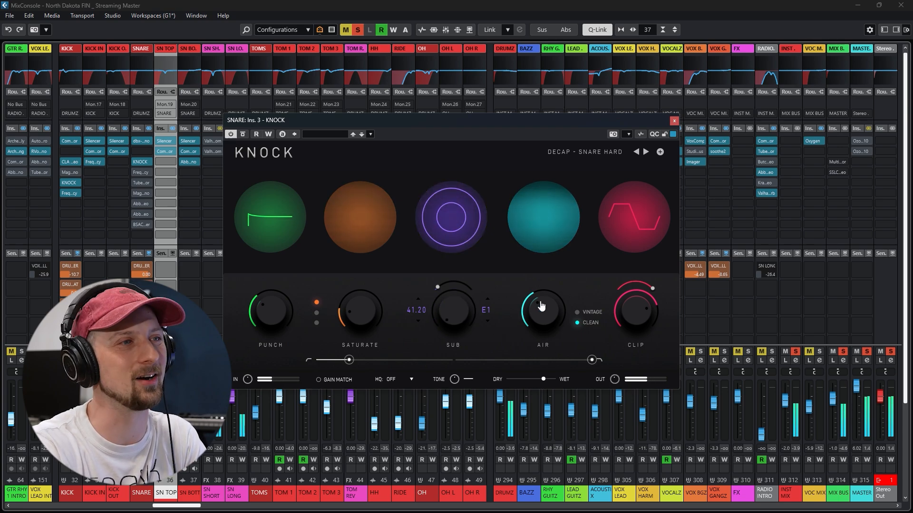
left_click_drag(544, 309, 552, 383)
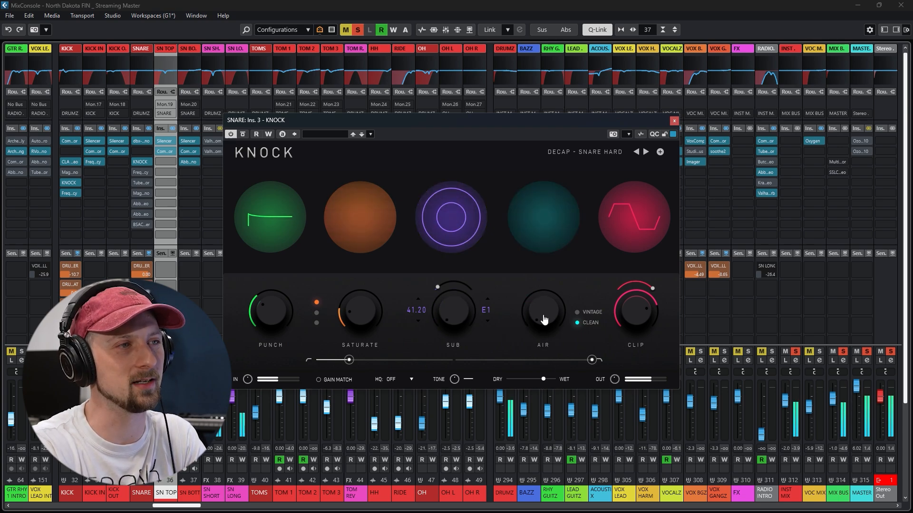
left_click_drag(544, 318, 564, 305)
left_click(674, 121)
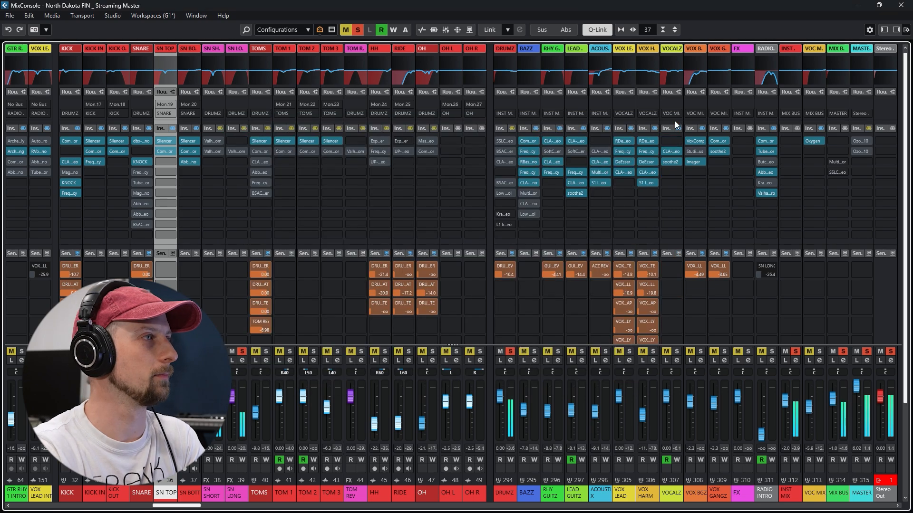
In the SNARE group's Frequency EQ, set band 2 to 225 Hz, band 3 to -5.6 dB, band 5 to 936 Hz at -7.4 dB and band 8 to 7.86 kHz
left_click(141, 172)
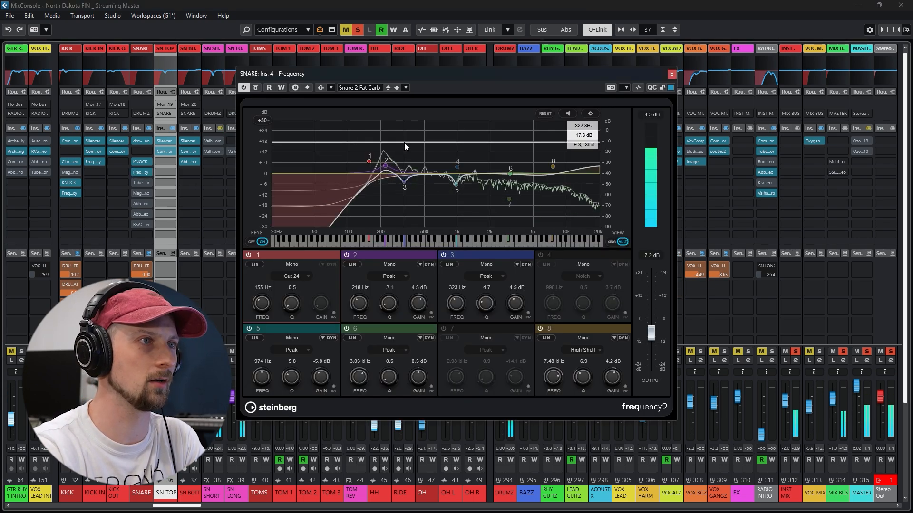
left_click_drag(385, 165, 455, 187)
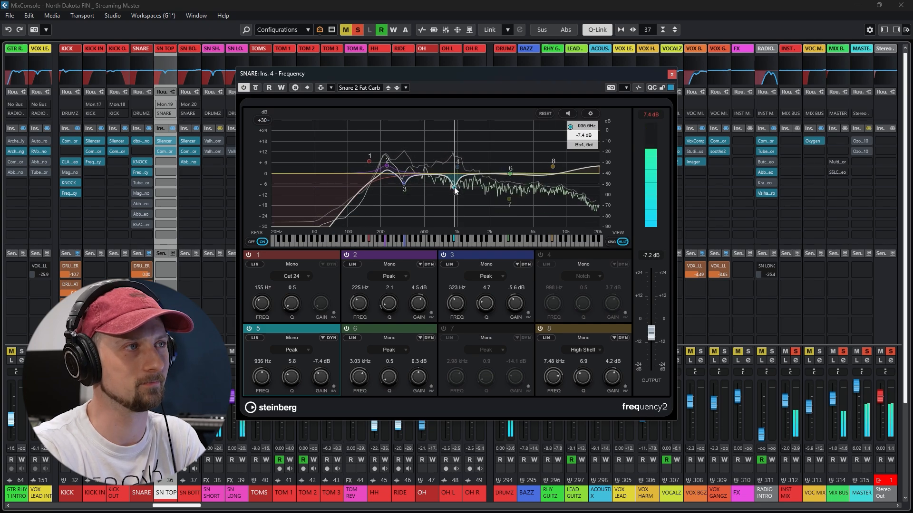
mouse_move(553, 167)
left_mouse_down()
mouse_move(554, 145)
mouse_move(555, 168)
left_mouse_up()
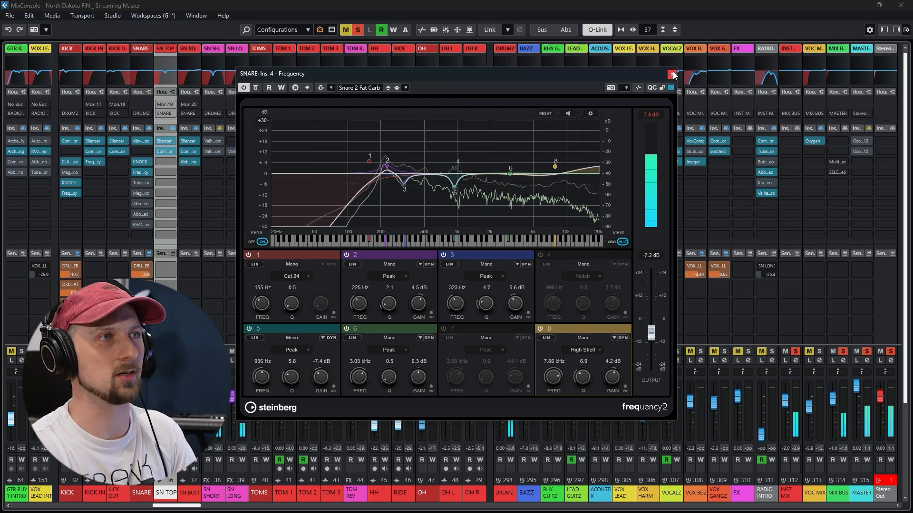
left_click(671, 74)
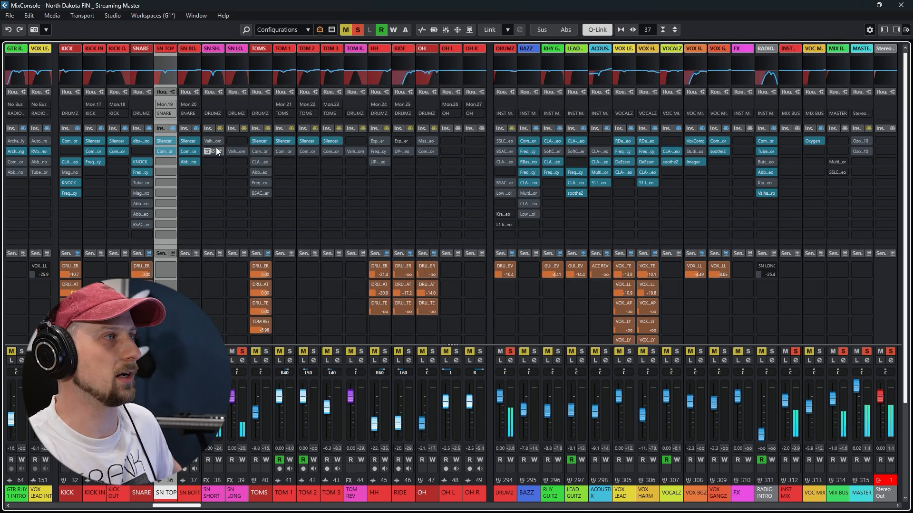
Inspect the Tube Compressor settings on the SNARE group, moving the plug-in window clear, and close it
left_click(142, 183)
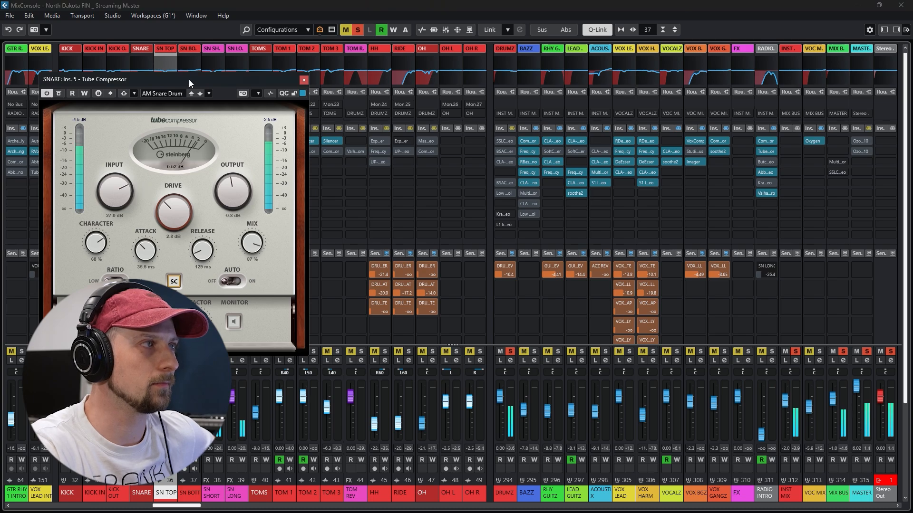
left_click_drag(190, 79, 315, 82)
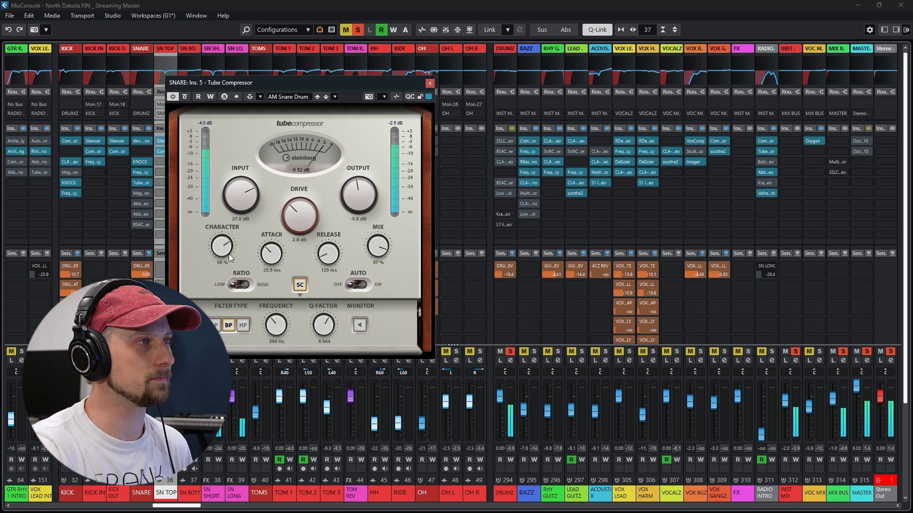
left_click(428, 83)
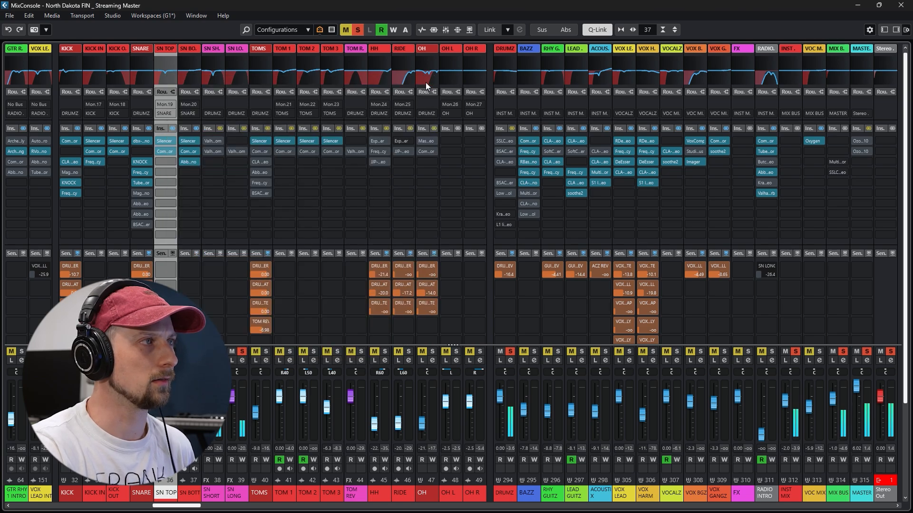
Audition the SNARE group's Magma Lil Tube and two Abbey Road Saturator inserts, leaving them bypassed, and close their windows
left_click(141, 193)
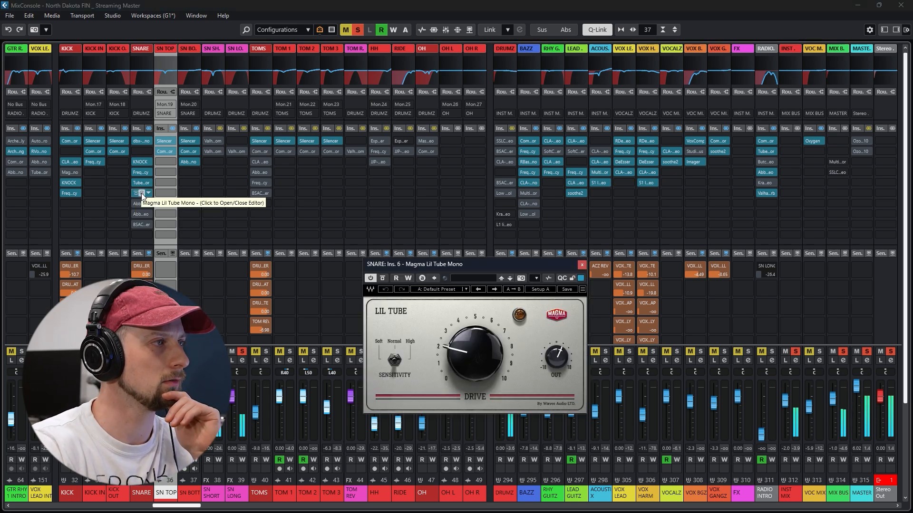
left_click(136, 193)
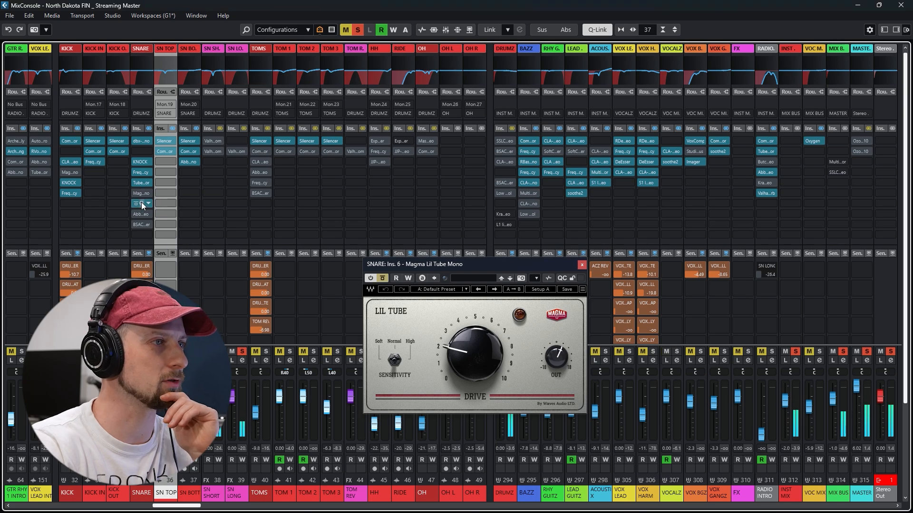
left_click(141, 202)
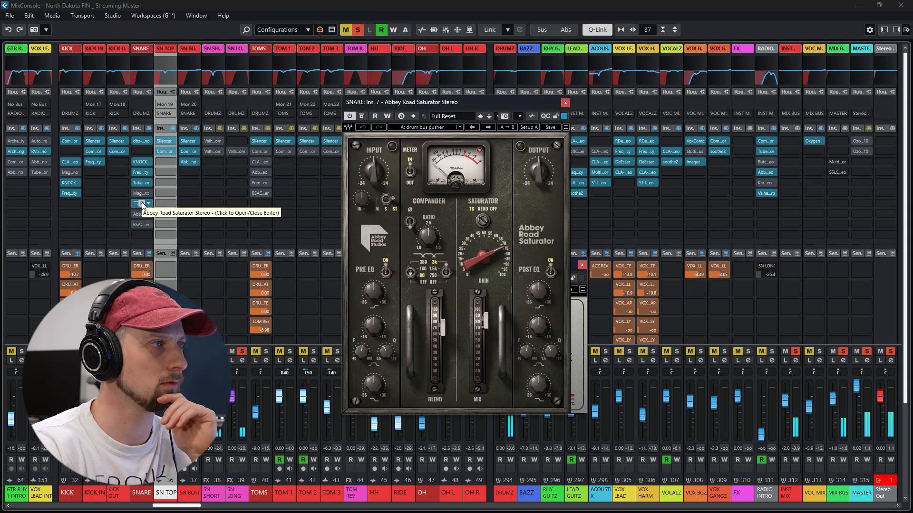
left_click(139, 203)
left_click(135, 213)
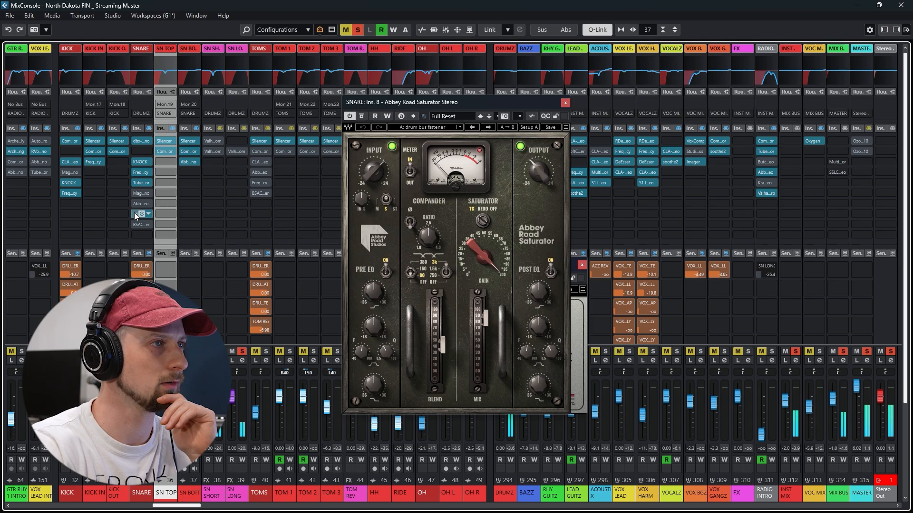
left_click(135, 214)
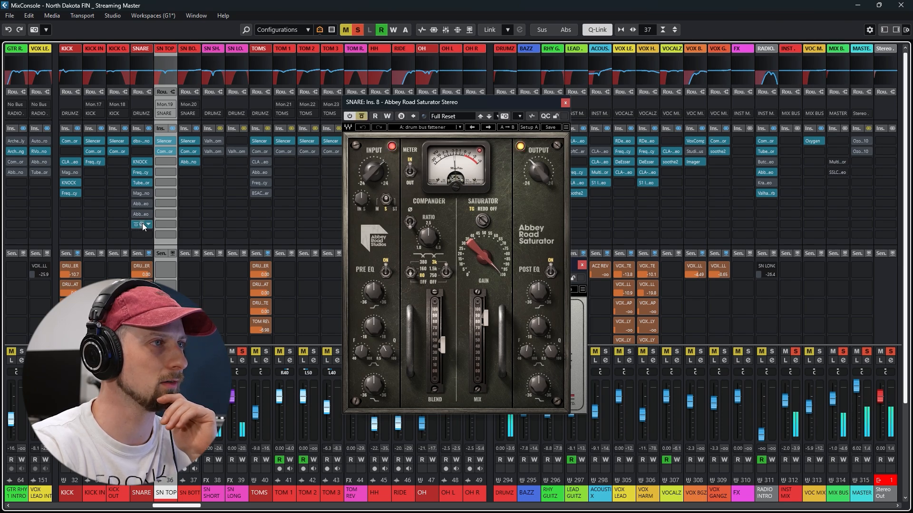
left_click_drag(0, 159, 702, 98)
left_click(777, 98)
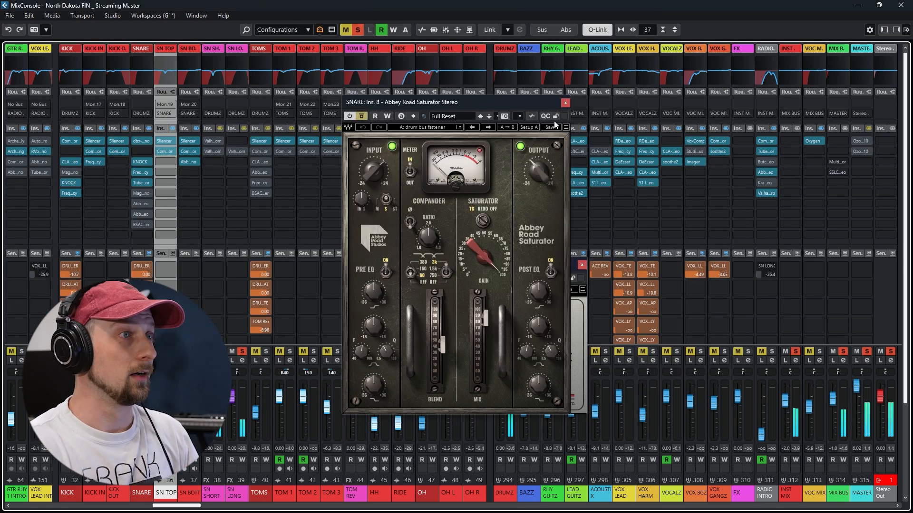
left_click(564, 103)
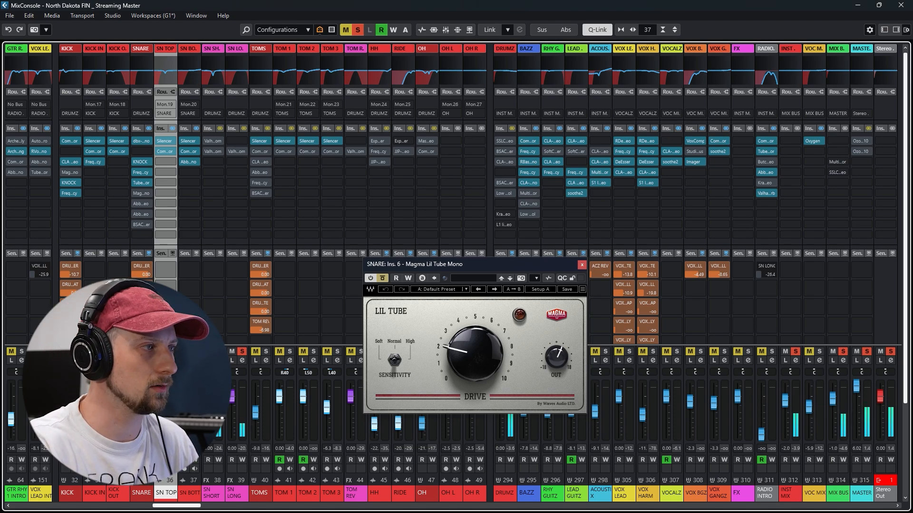
left_click(582, 265)
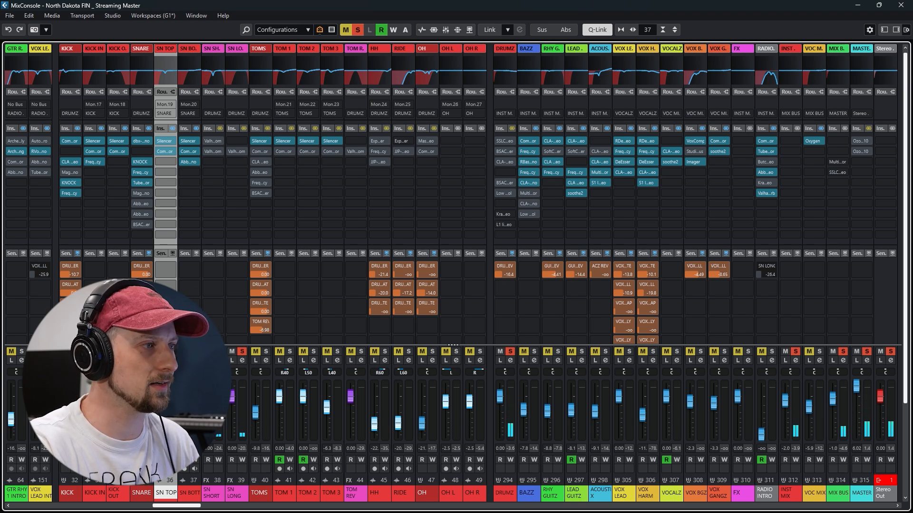
Enable the SN SHORT channel's inserts and review its ValhallaRoom reverb settings
left_click(212, 140)
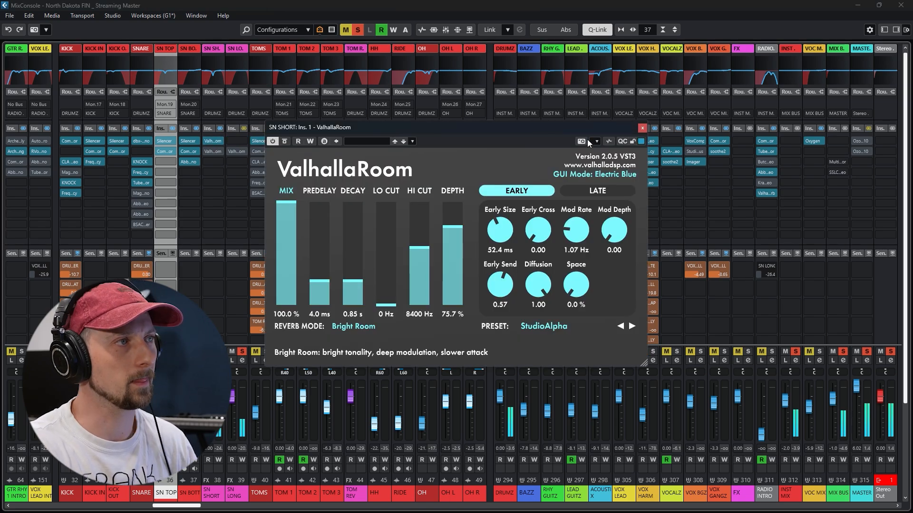
left_click(642, 129)
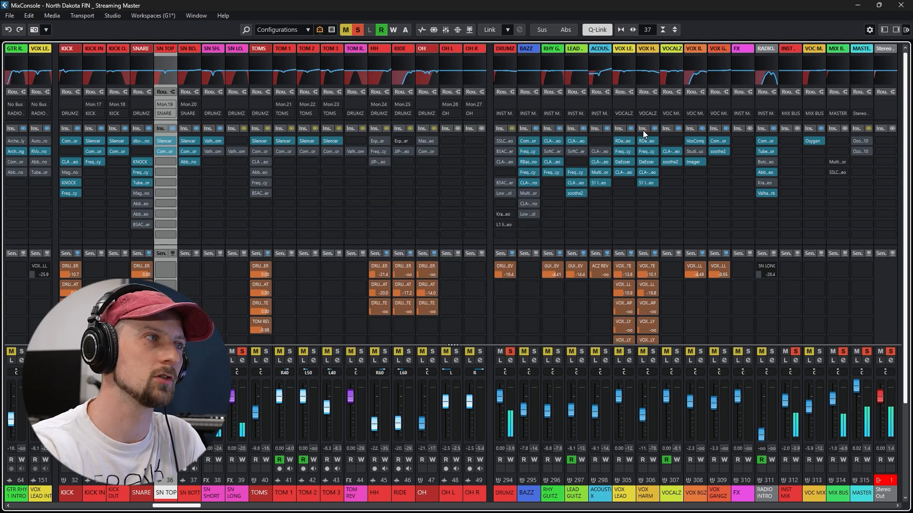
Enable the inserts on the SN LONG channel and compare its reverb with Listen on and off
left_click(243, 128)
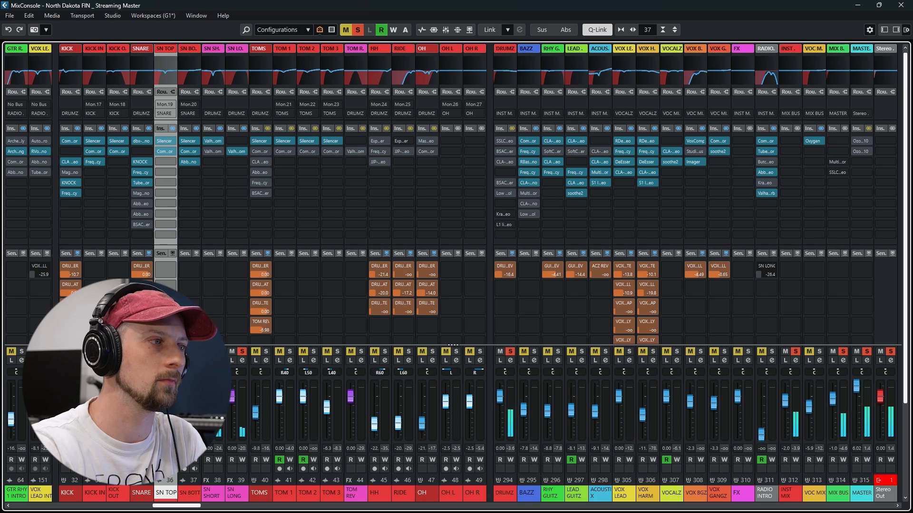
left_click(232, 361)
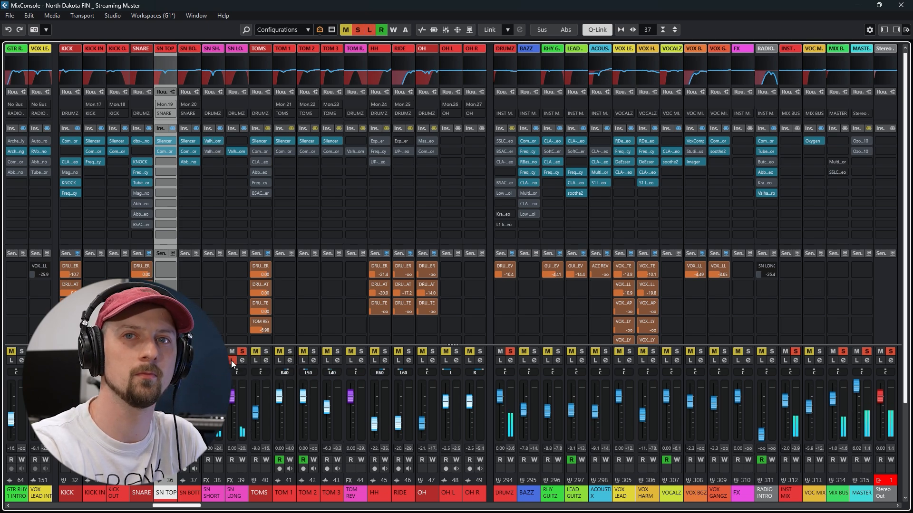
left_click(232, 361)
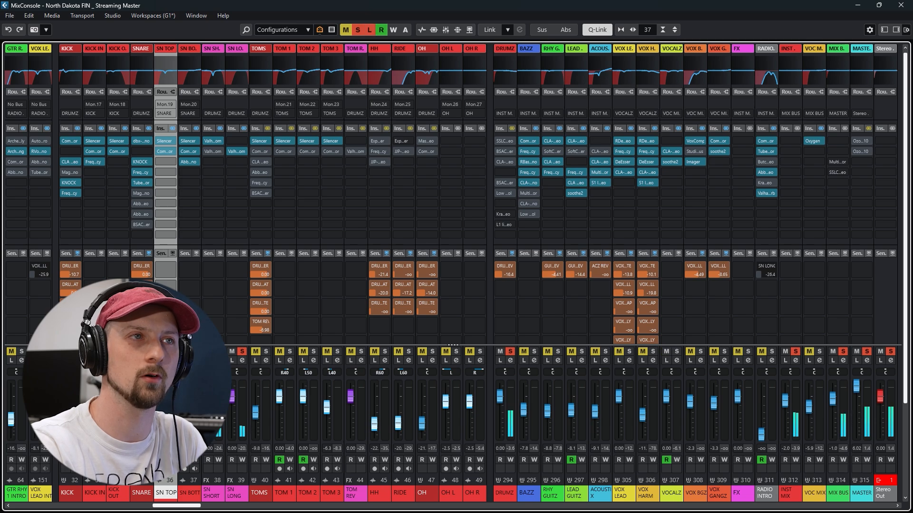
left_click(232, 361)
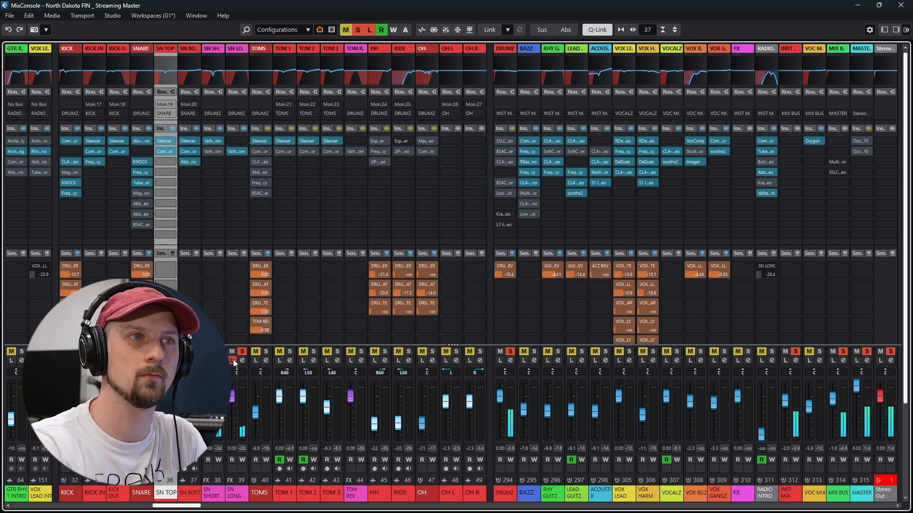
left_click(232, 361)
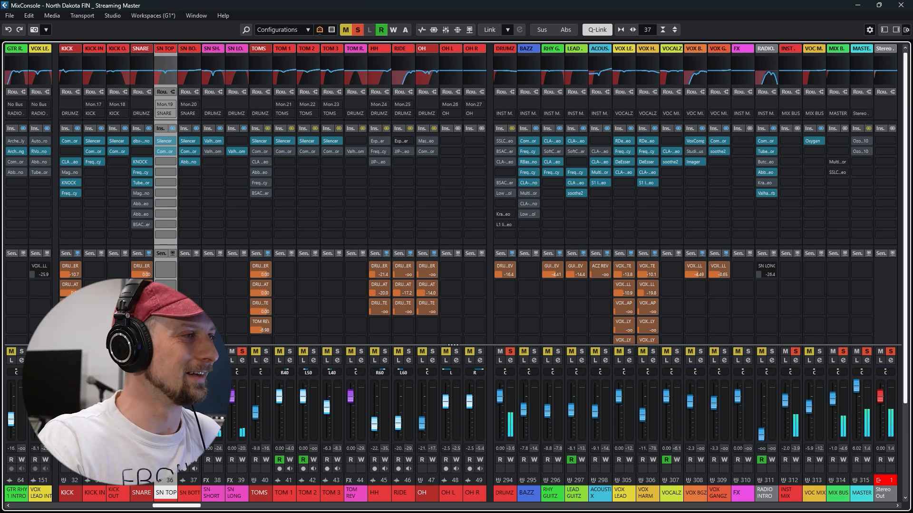
Return to the mixer with the toms soloed and bypass the inserts on TOM 1, TOM 2 and TOM 3
left_click(857, 6)
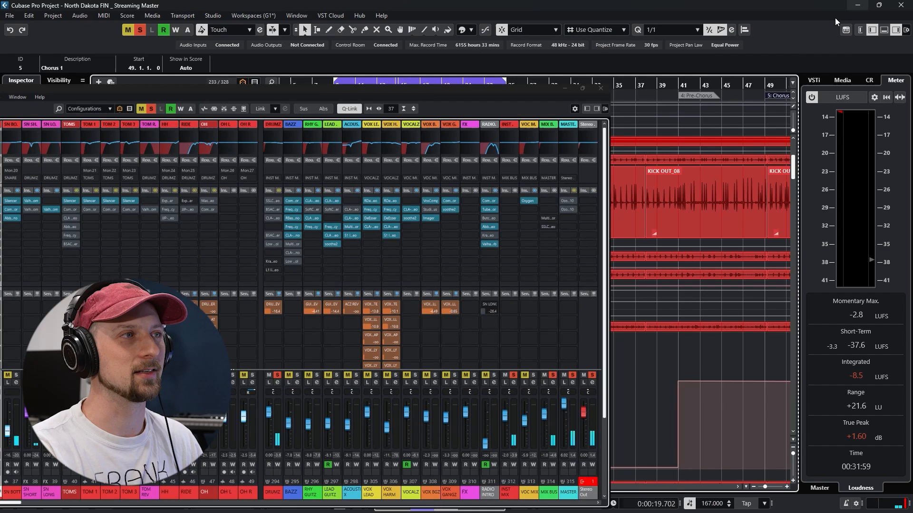
key("F3")
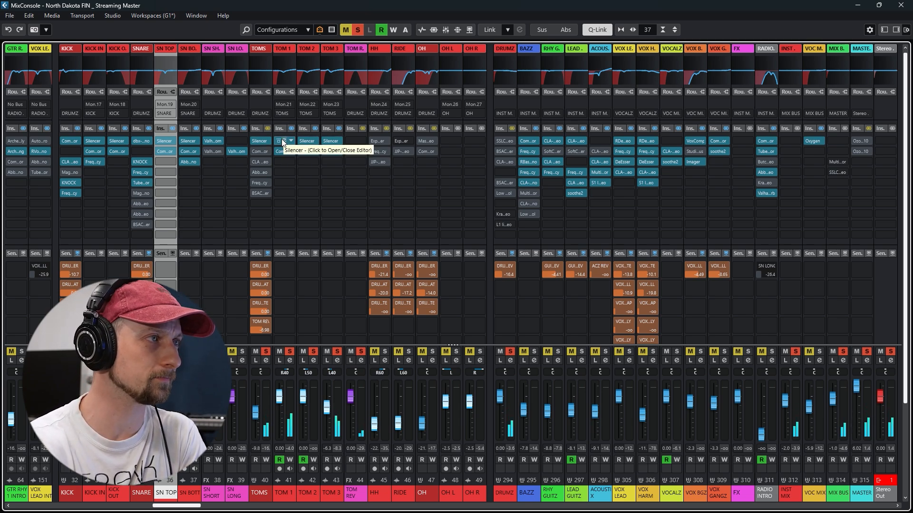
left_click(291, 128)
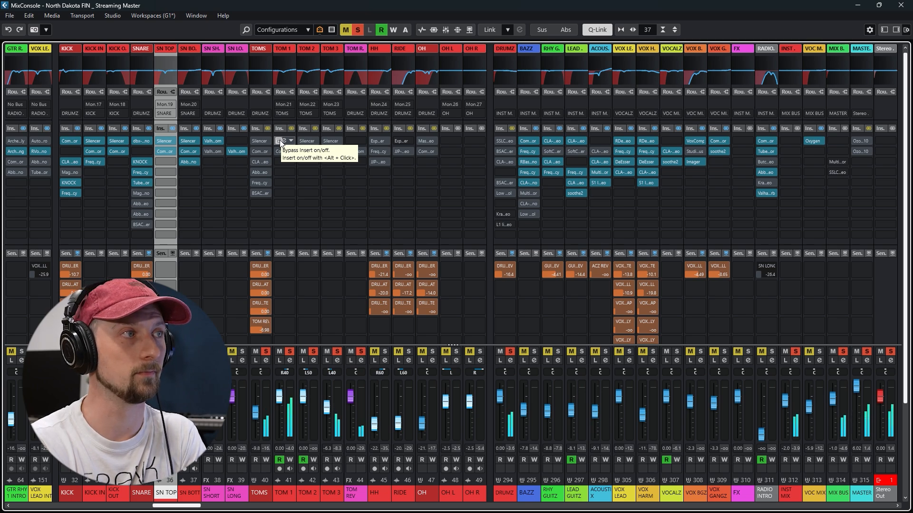
Enable the Silencer and Compressor inserts on TOM 1, TOM 2 and TOM 3, review the three Compressors and close their windows
left_click(280, 141)
left_click(301, 151)
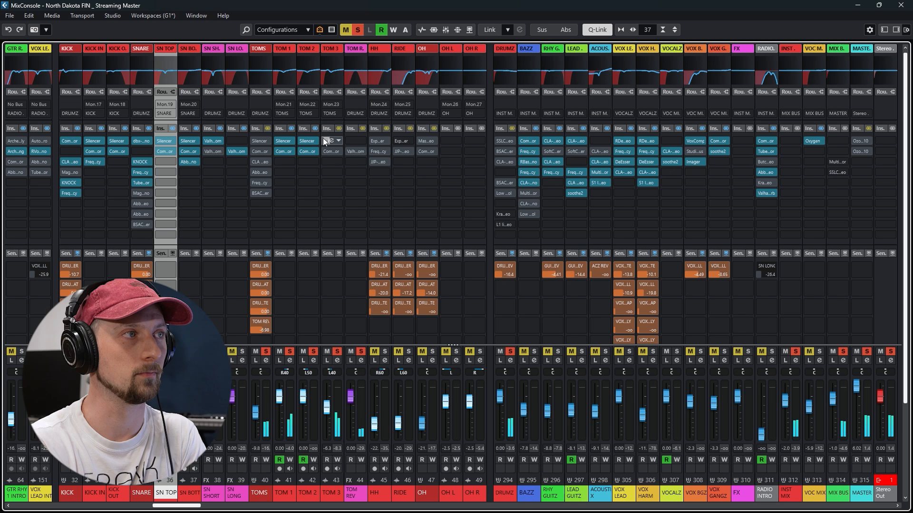
left_click(324, 140)
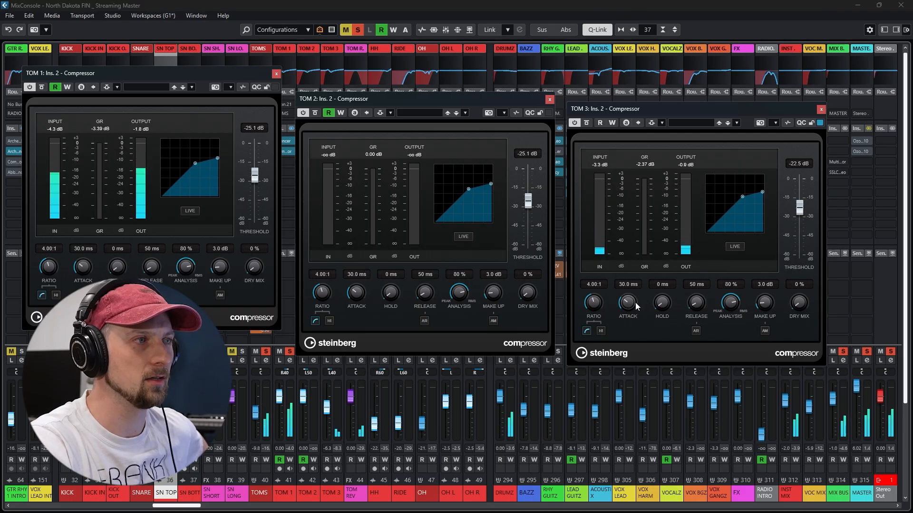
left_click(276, 75)
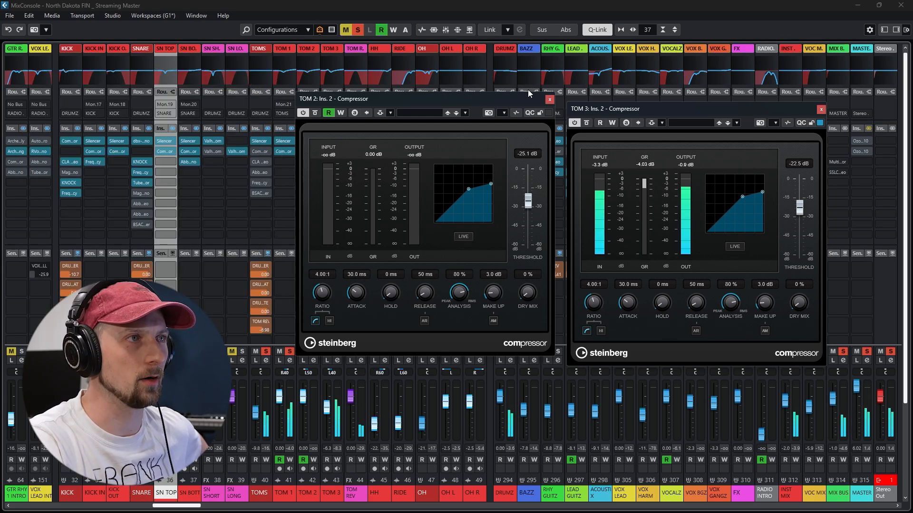
left_click(550, 100)
left_click(821, 109)
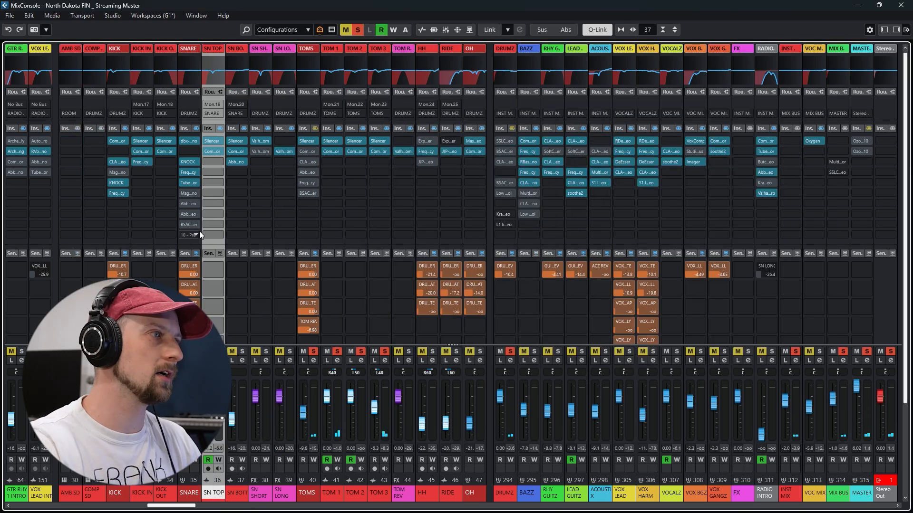
Enable the TOMS group's Silencer and CLA Drums inserts, check the CLA Drums treble setting and close its window
left_click(307, 142)
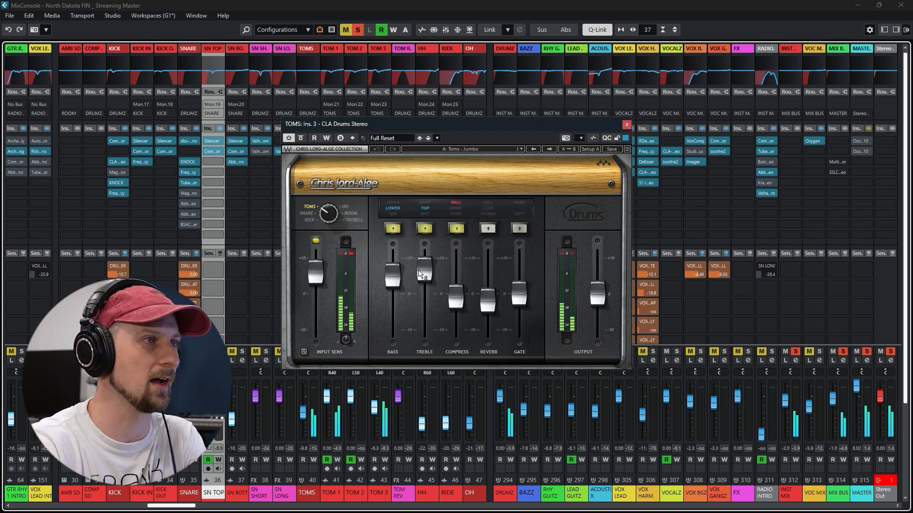
mouse_move(425, 269)
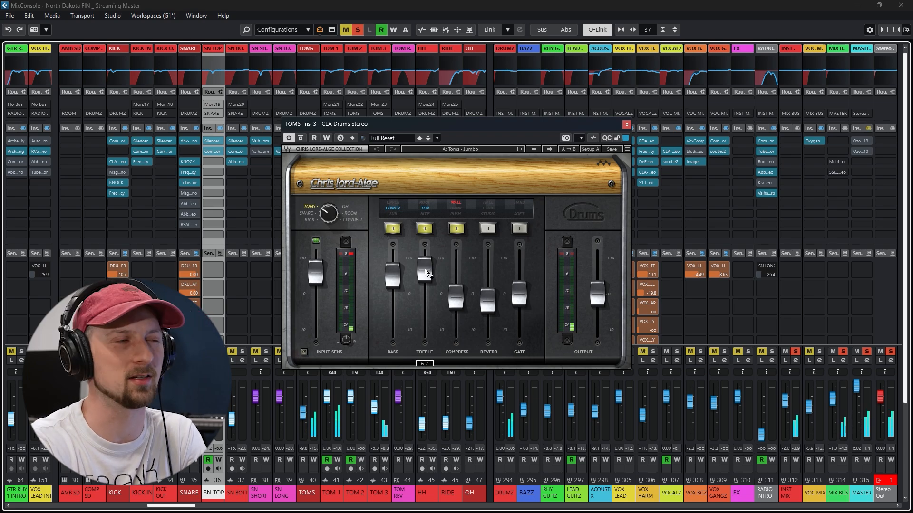
left_click_drag(425, 269, 425, 269)
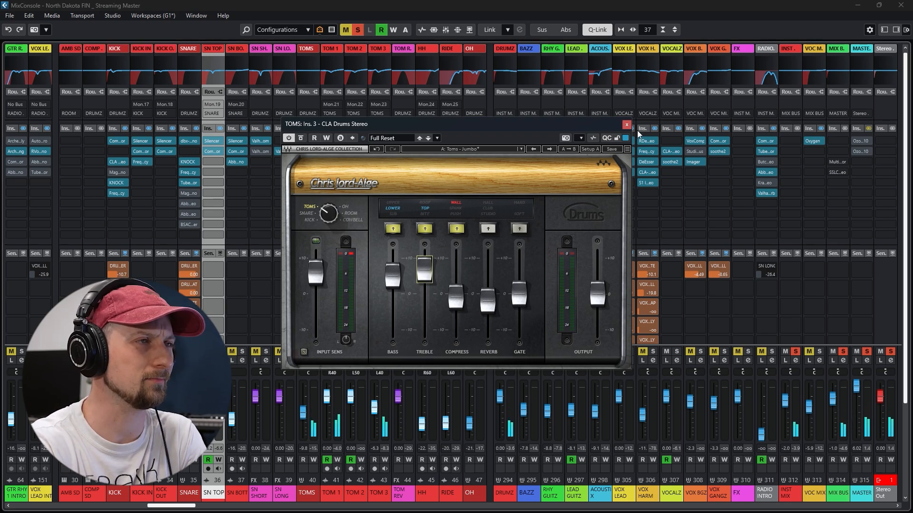
left_click(624, 125)
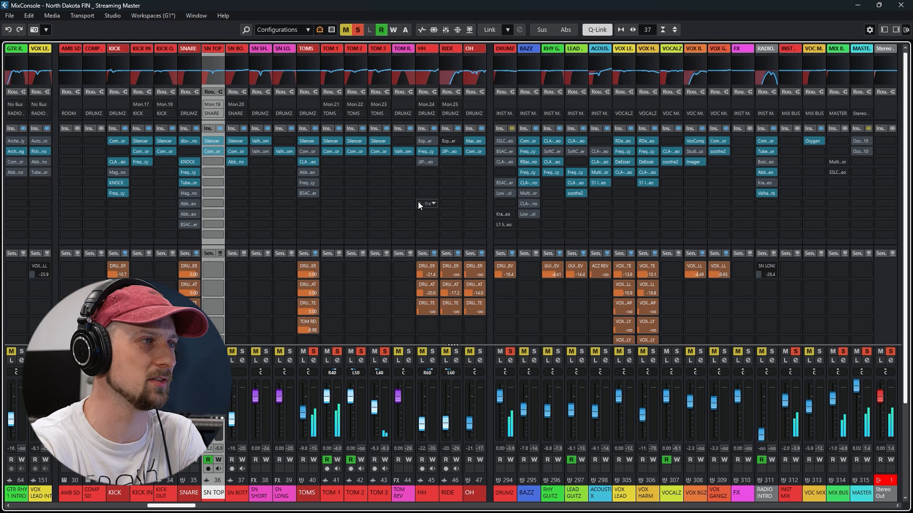
Enable the TOMS group's Frequency EQ and set band 5 to 4759 Hz, 4.0 dB, band 4 to 1.66 kHz, -5.0 dB, and band 3 to 254 Hz, -10.9 dB
left_click(307, 183)
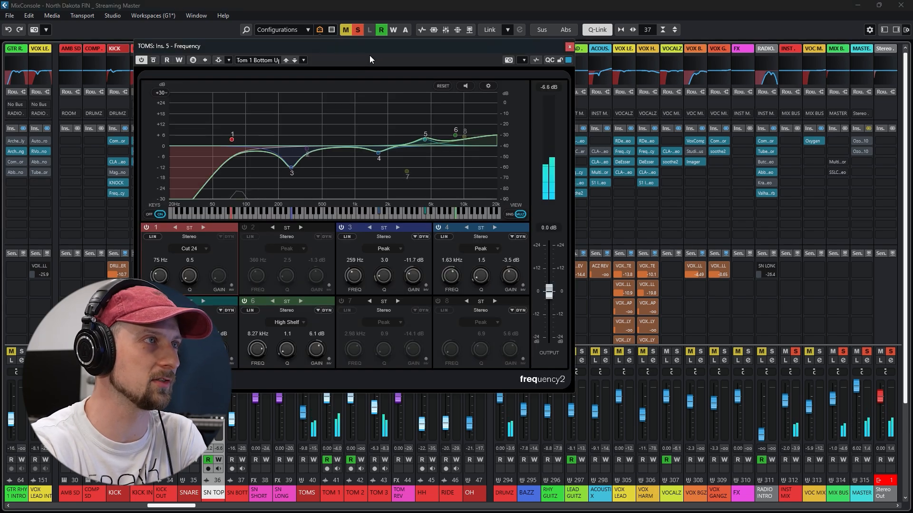
left_click_drag(395, 85, 395, 85)
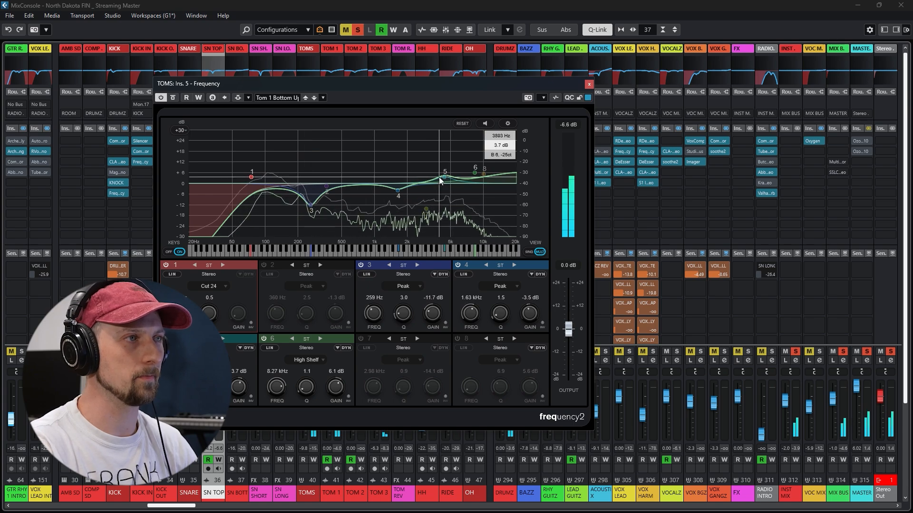
mouse_move(443, 178)
left_mouse_down()
mouse_move(447, 151)
mouse_move(449, 179)
left_mouse_up()
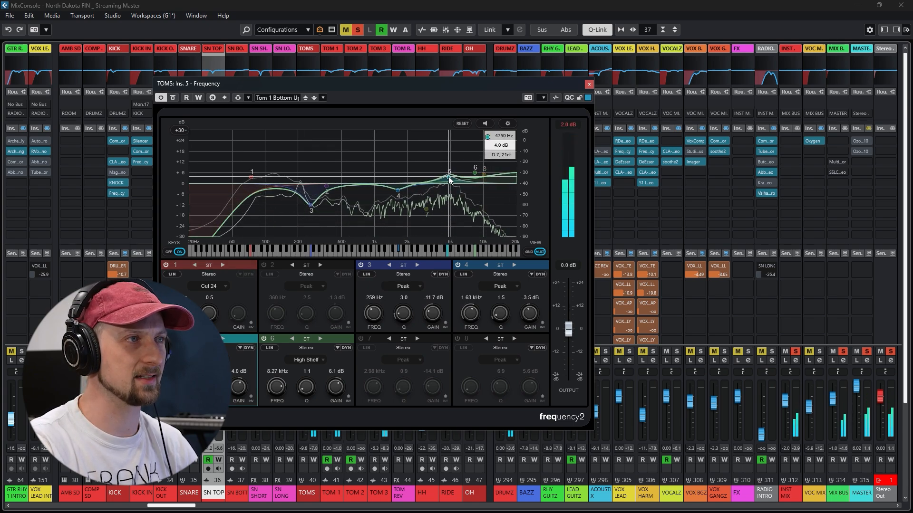
mouse_move(398, 190)
left_mouse_down()
mouse_move(398, 144)
mouse_move(398, 193)
left_mouse_up()
mouse_move(311, 205)
left_mouse_down()
mouse_move(310, 151)
mouse_move(310, 203)
left_mouse_up()
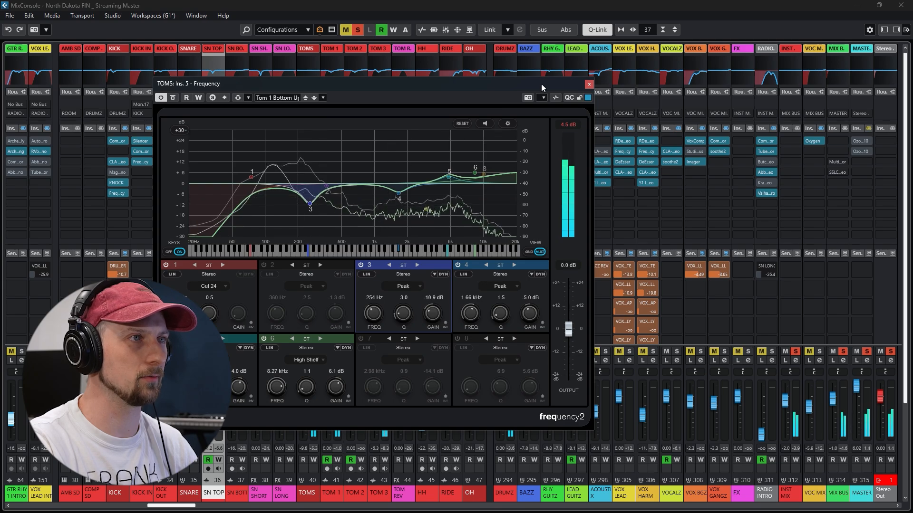
left_click(589, 85)
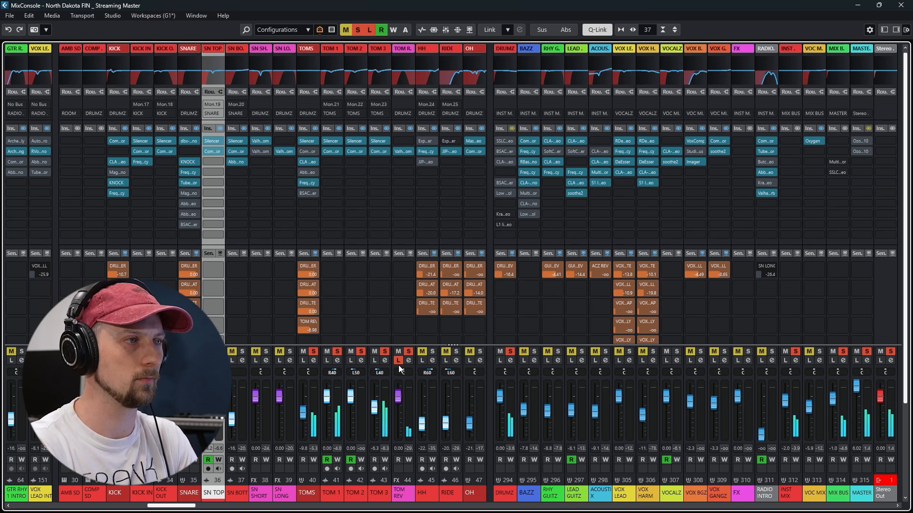
Review the ValhallaRoom settings on the TOM REV channel, close its window and take the channel out of solo to hear the toms without reverb
left_click(404, 151)
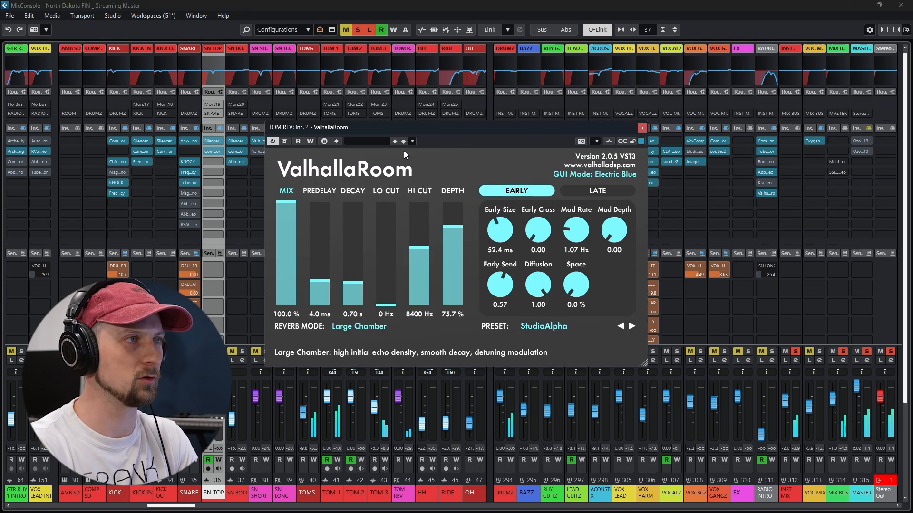
left_click(642, 128)
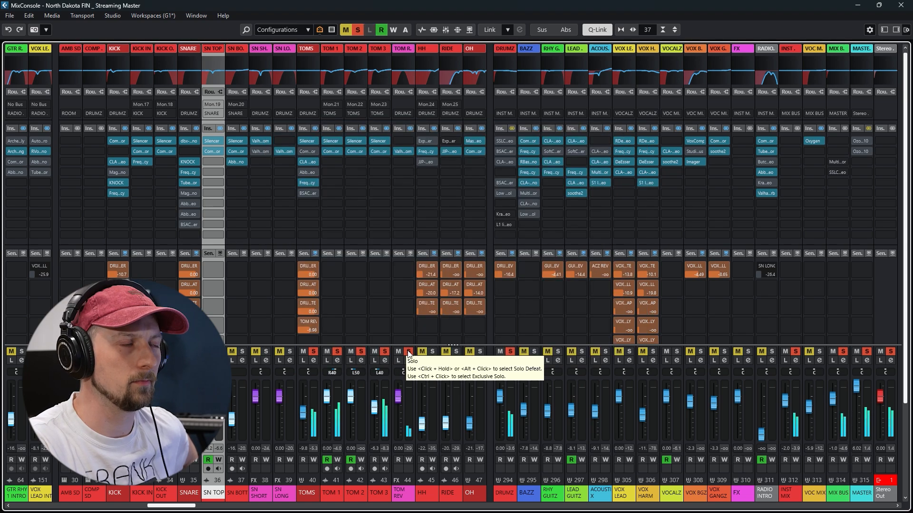
left_click(409, 353)
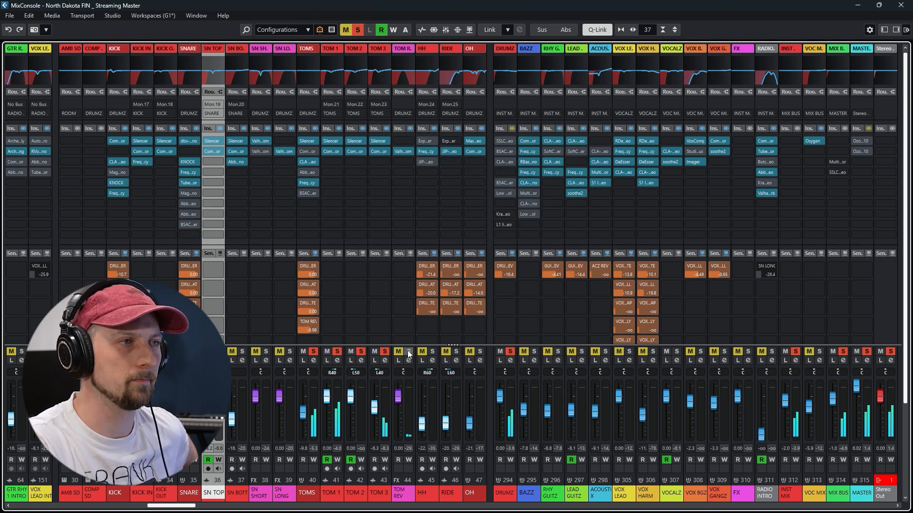
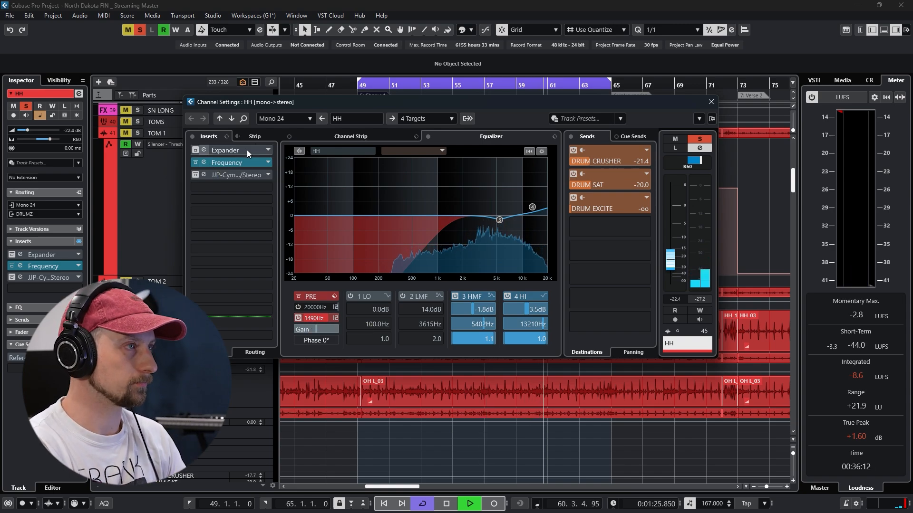
Review the Frequency EQ settings on the HH channel and close both its window and the channel settings
left_click(204, 161)
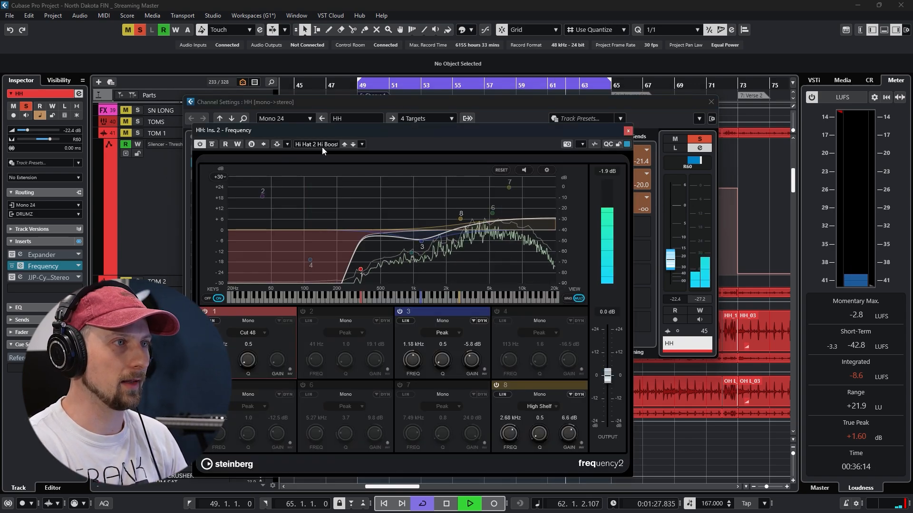
left_click_drag(556, 130, 553, 80)
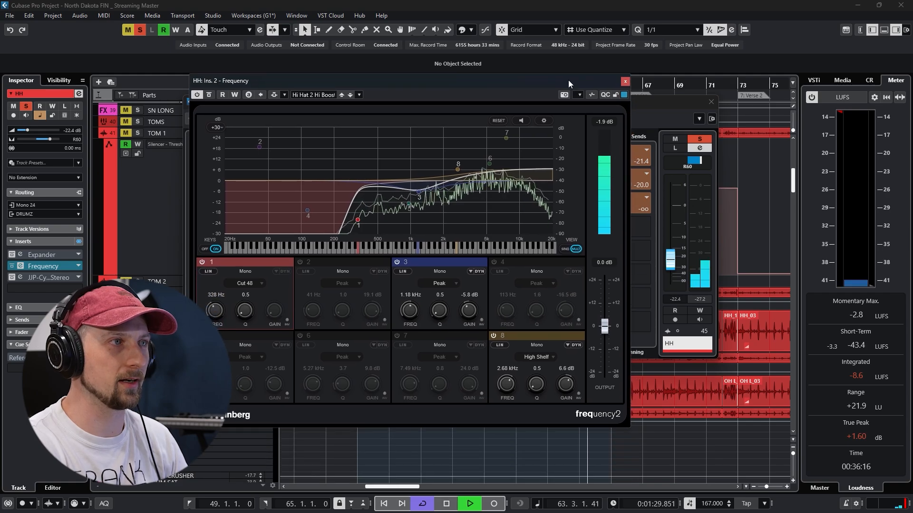
left_click(625, 82)
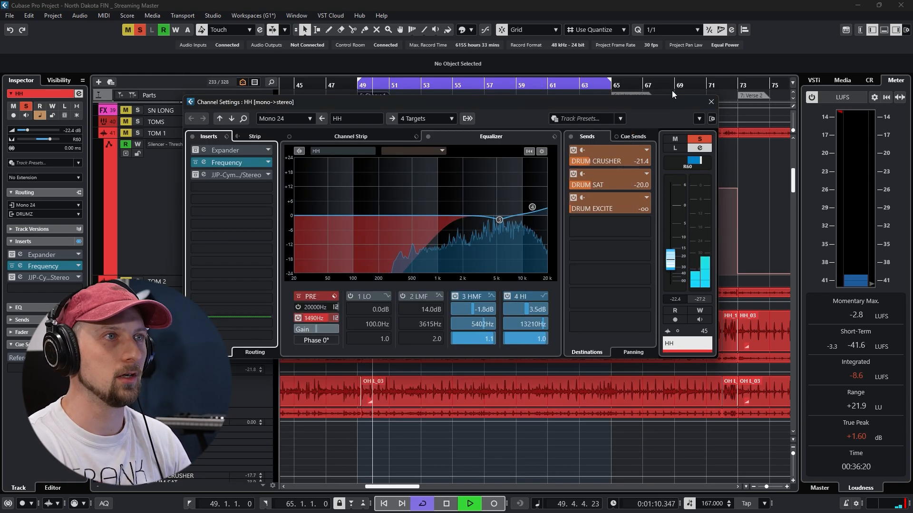
left_click(711, 102)
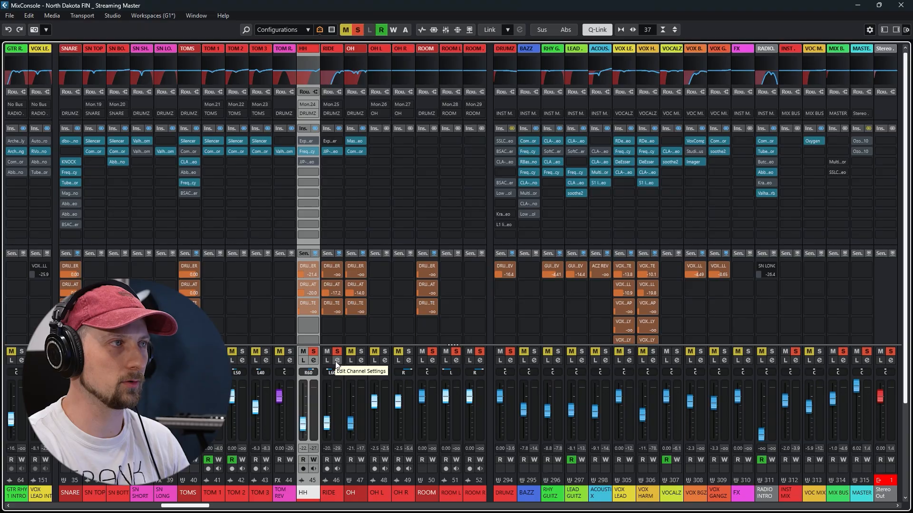
Play the RIDE channel, open its JJP-Cymb-Perc insert, set ATTITUDE to -14.1 and raise TONE slightly
left_click(335, 361)
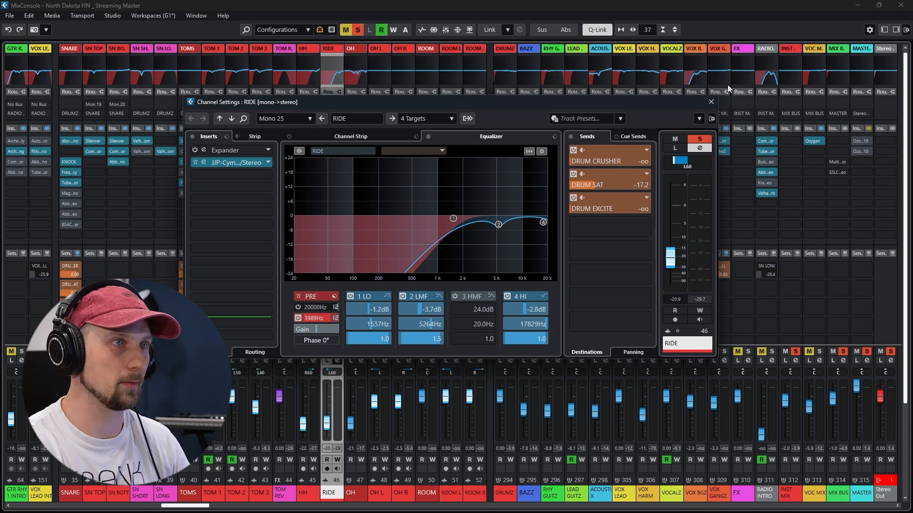
key("space")
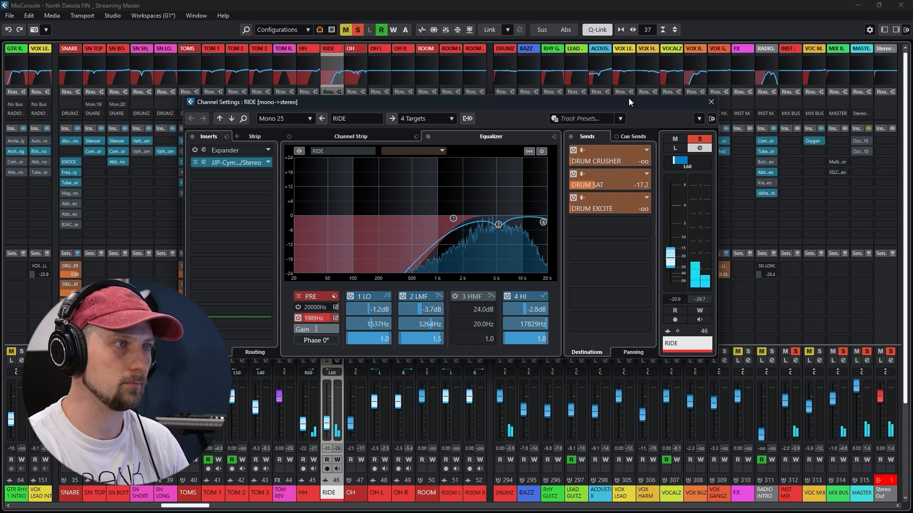
left_click(203, 163)
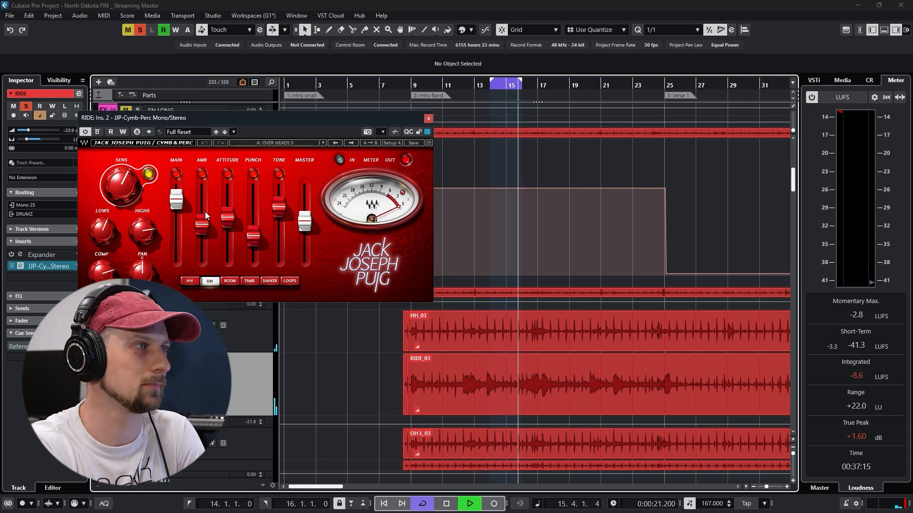
left_click(228, 217)
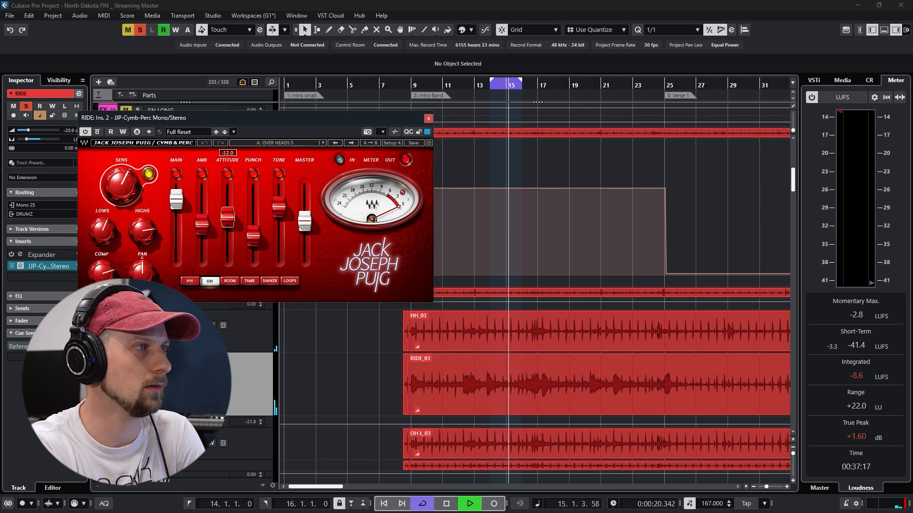
mouse_move(228, 217)
left_mouse_down()
mouse_move(228, 194)
mouse_move(228, 230)
mouse_move(228, 222)
left_mouse_up()
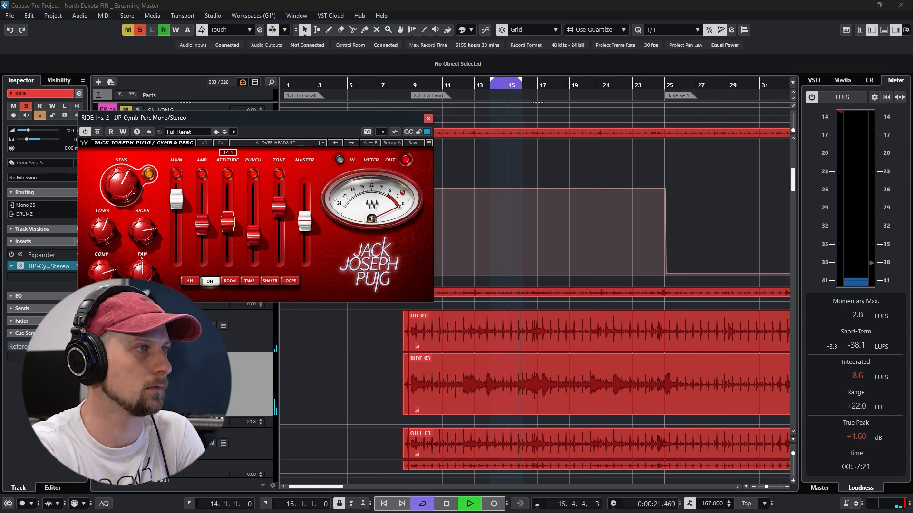
mouse_move(279, 207)
left_mouse_down()
mouse_move(279, 194)
mouse_move(279, 206)
left_mouse_up()
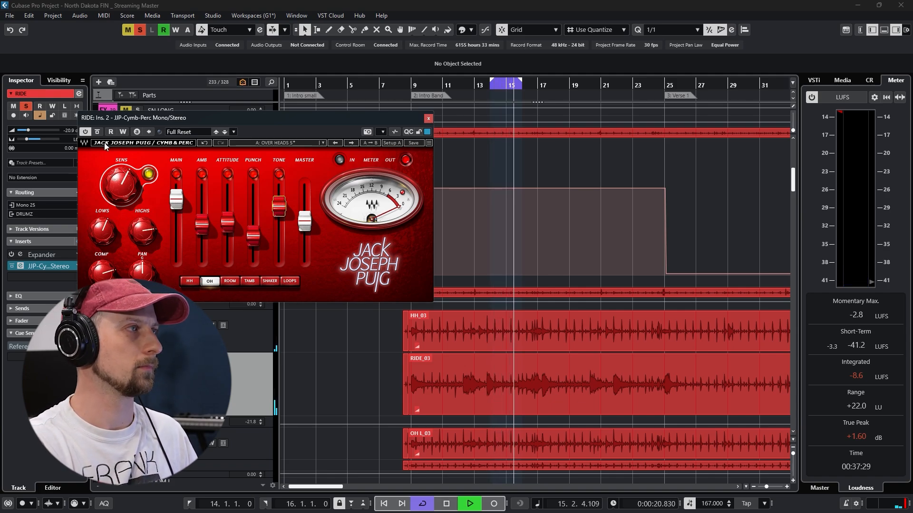
Compare the ride with and without JJP-Cymb-Perc, close the plug-in, and check the RIDE channel settings
left_click(98, 133)
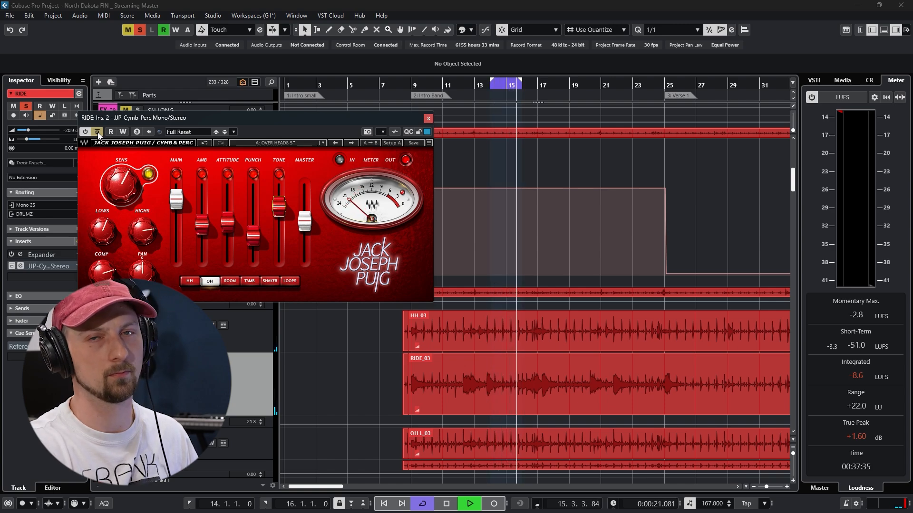
left_click(98, 132)
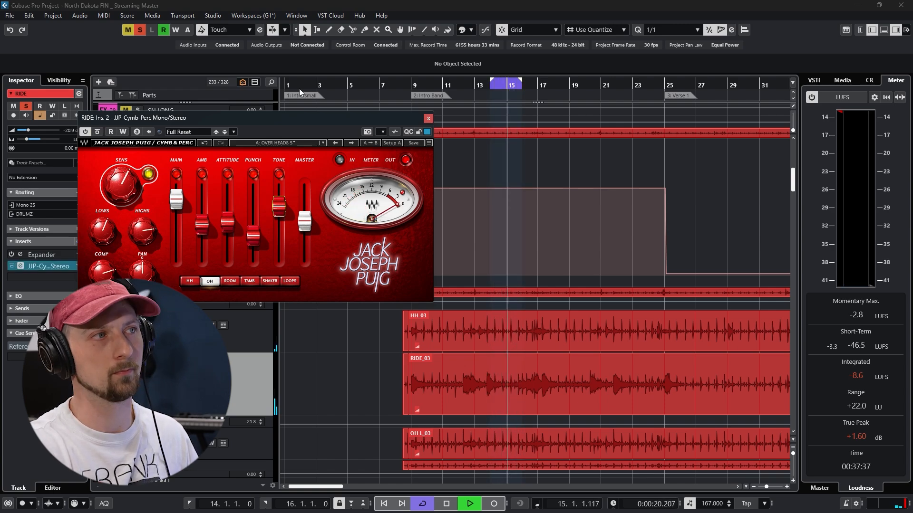
left_click(429, 119)
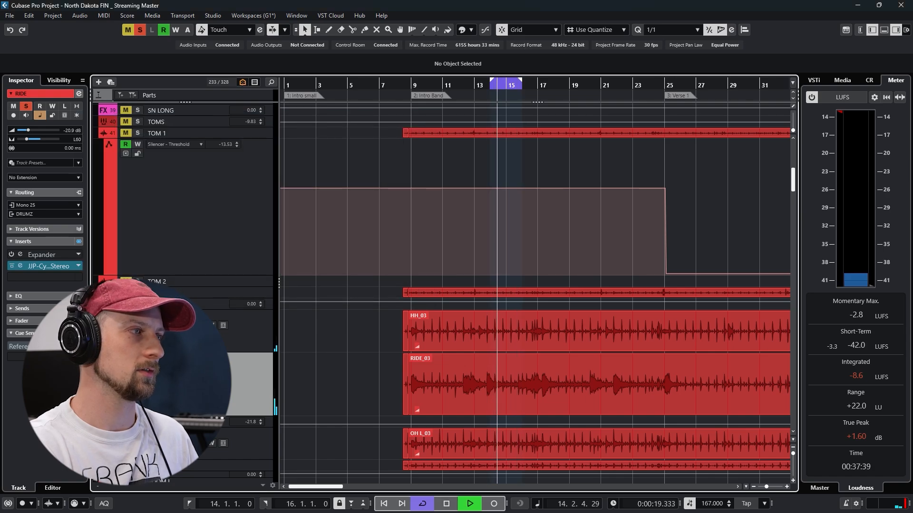
left_click(79, 93)
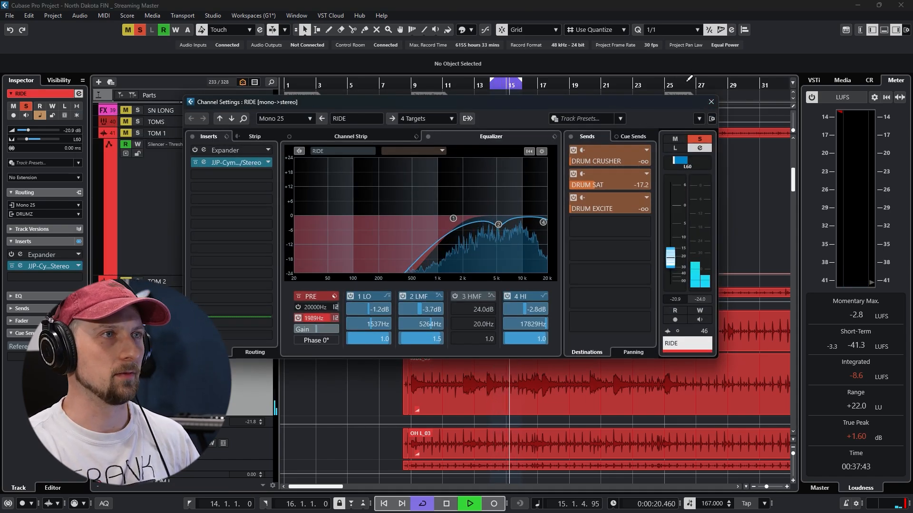
left_click(711, 101)
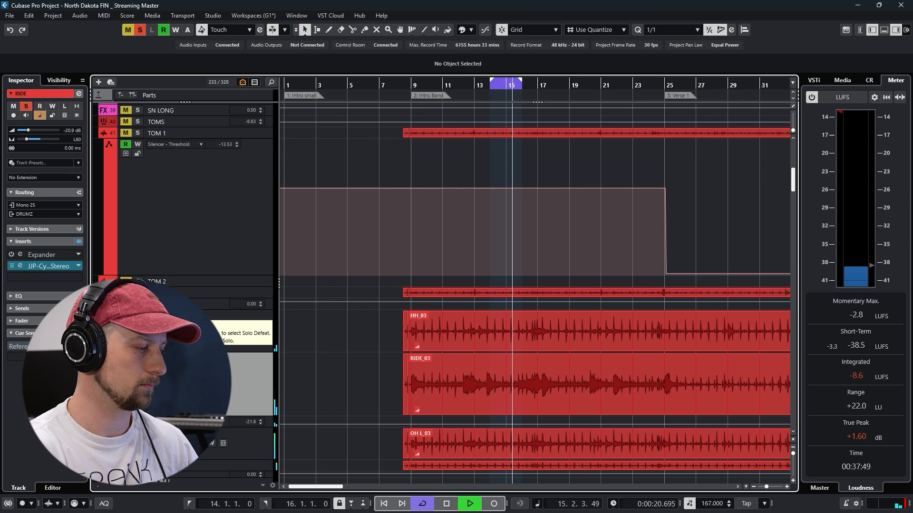
Review the channel settings of OH L, OH R and the OH group from the MixConsole
key("F3")
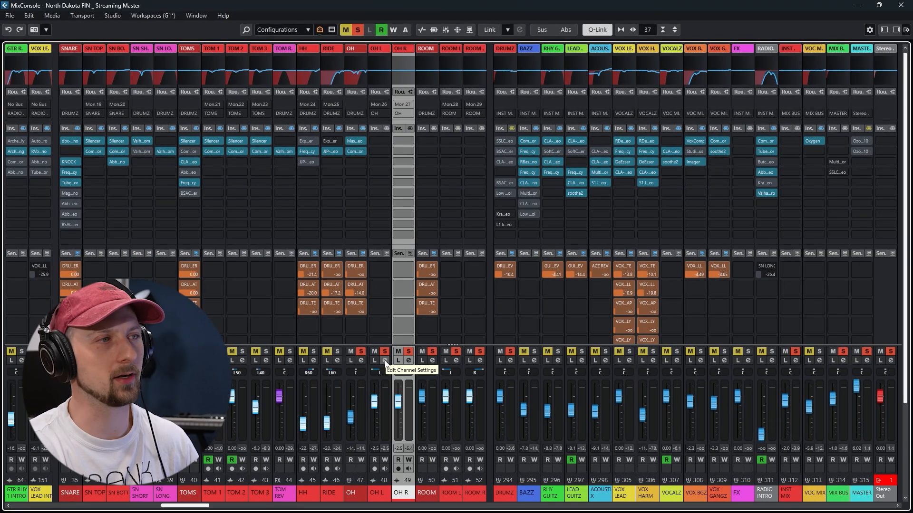
left_click(385, 362)
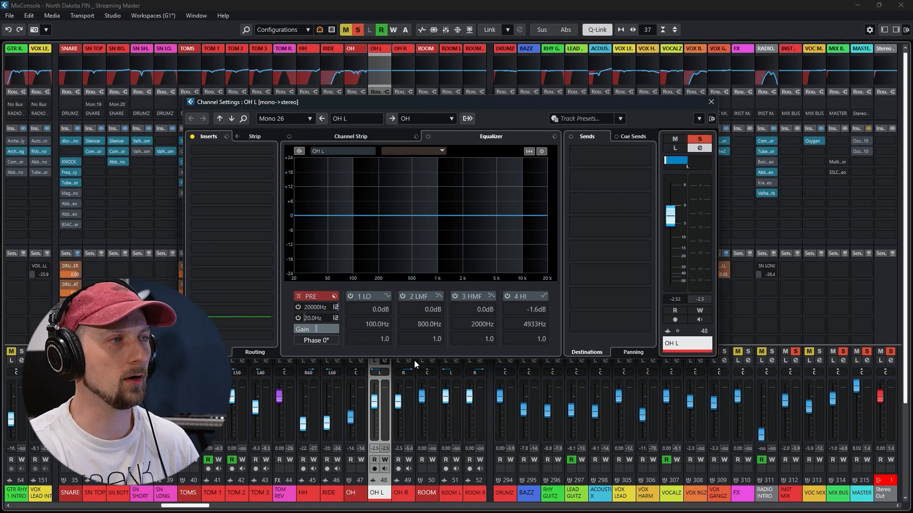
left_click(231, 118)
left_click(711, 103)
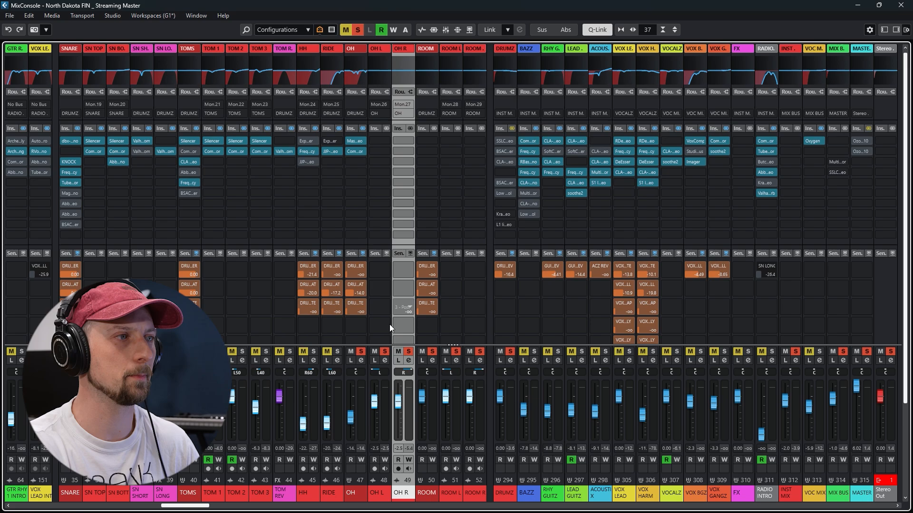
left_click(361, 361)
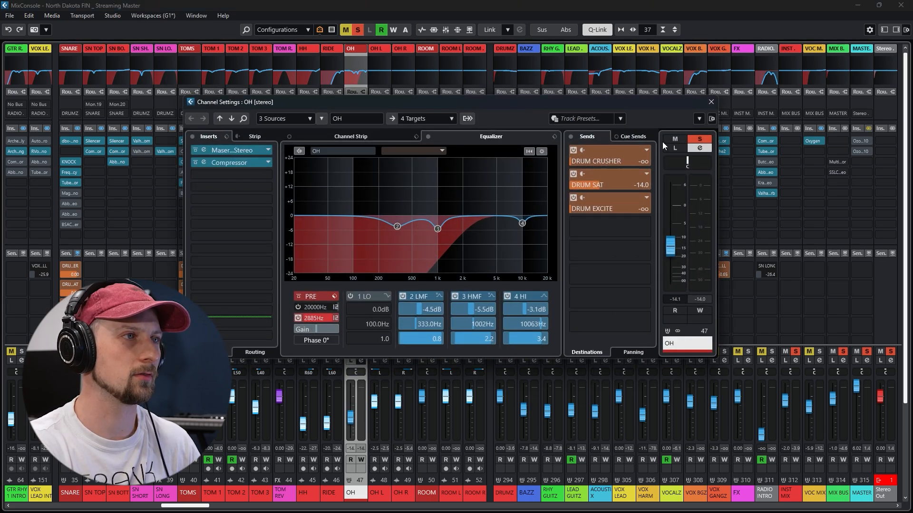
left_click(712, 102)
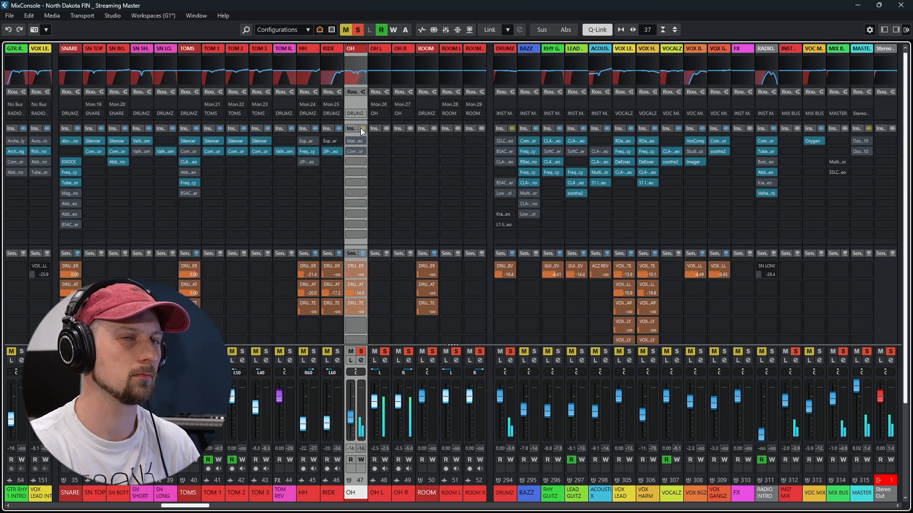
Audition the OH group EQ with its low cut at 21 Hz, set band 2 to 379.1 Hz, -5.5 dB, and set the low cut to 2934 Hz
left_click(362, 361)
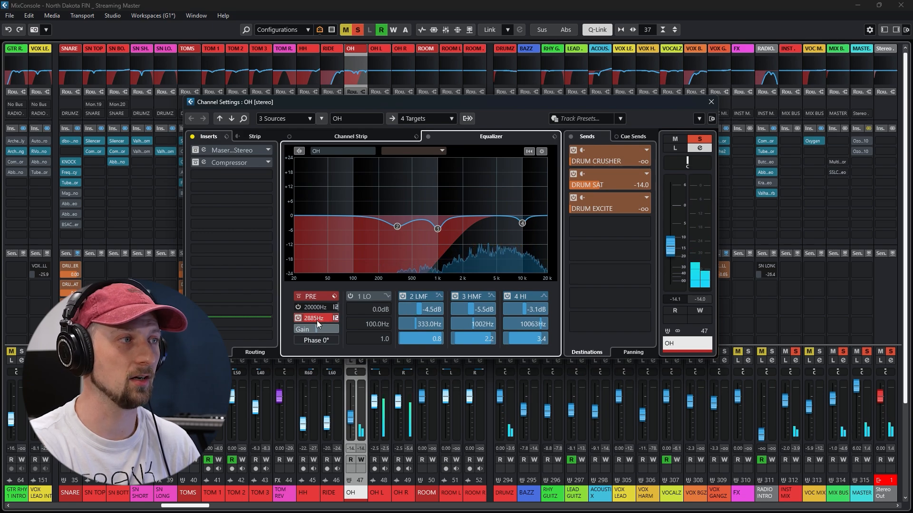
left_click_drag(318, 317, 316, 433)
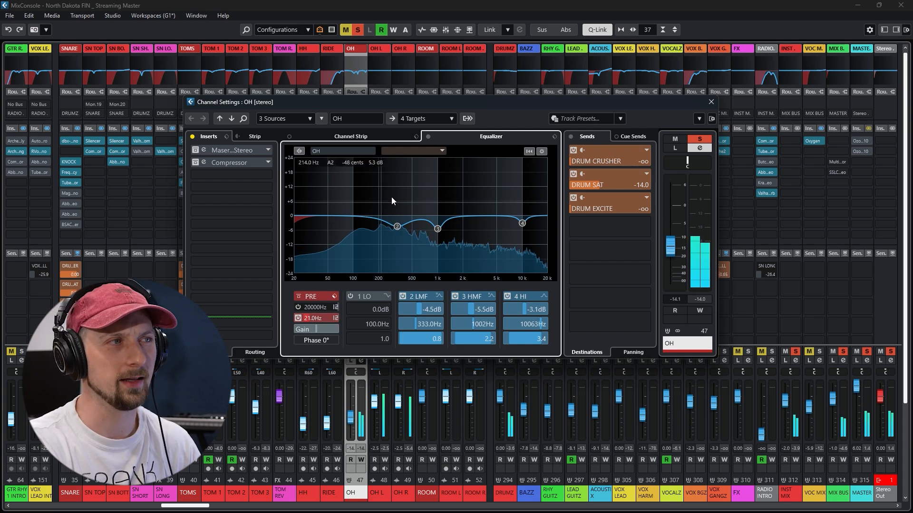
mouse_move(397, 226)
left_mouse_down()
mouse_move(397, 177)
mouse_move(402, 229)
left_mouse_up()
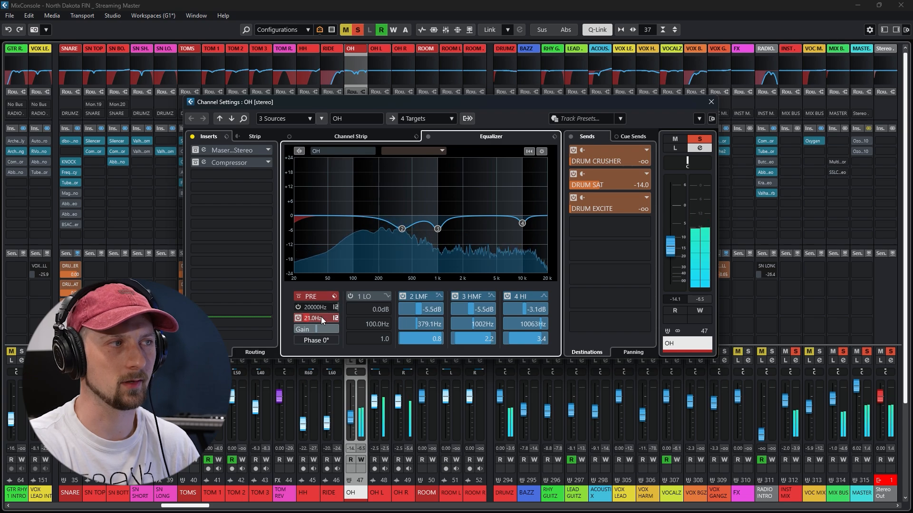
left_click_drag(321, 317, 366, 196)
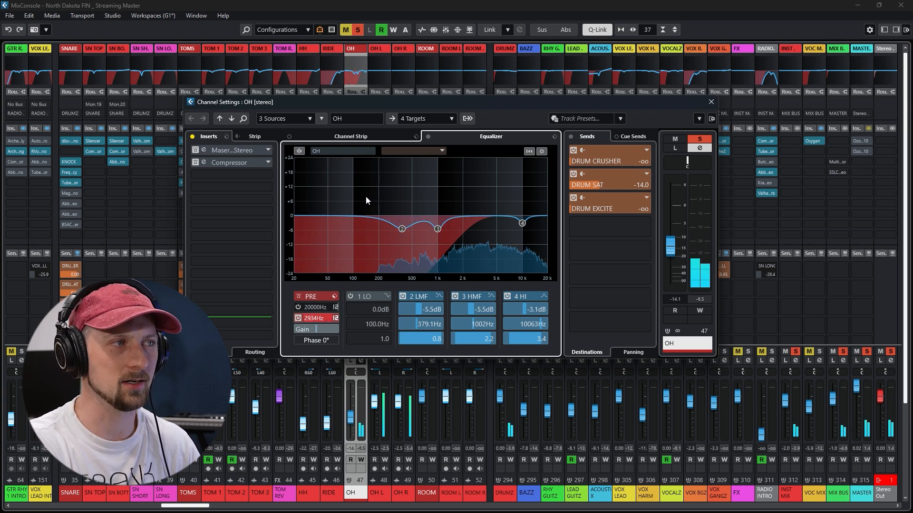
Enable the OH group's Maserati DRM and Compressor inserts, review their settings and close their windows
left_click(198, 150)
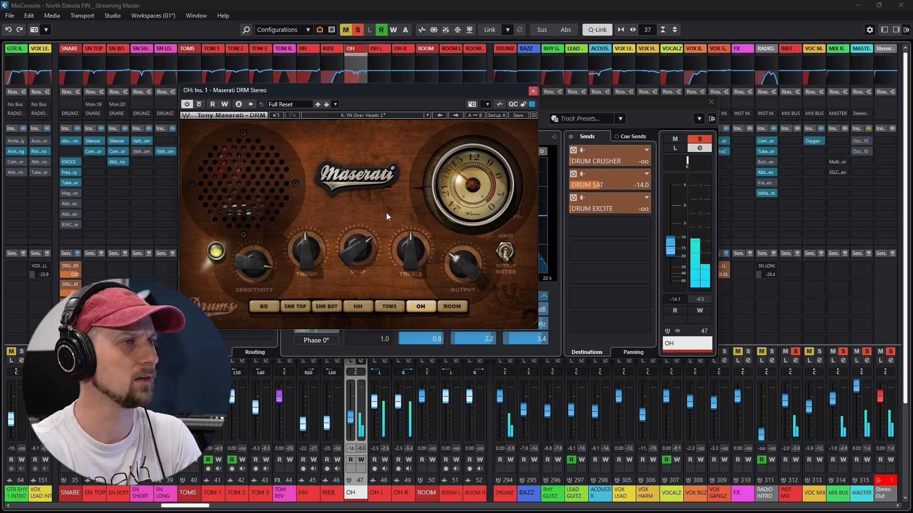
left_click(532, 92)
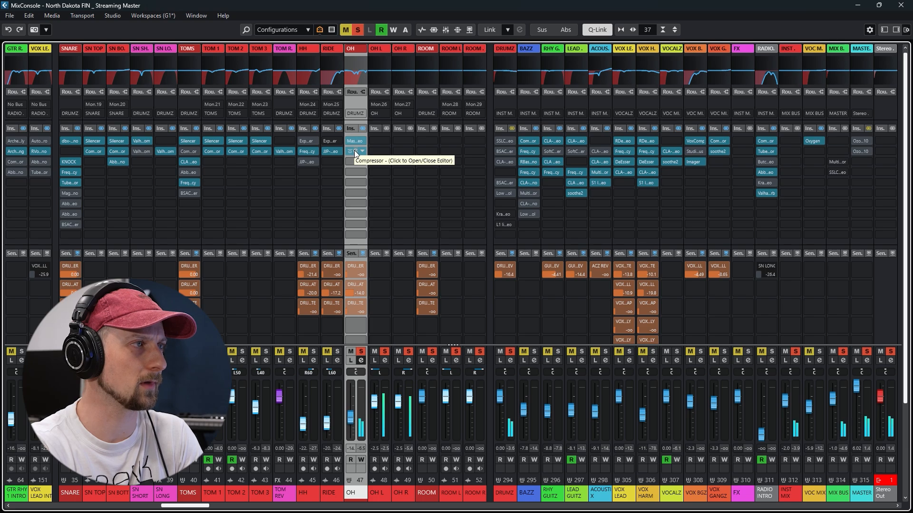
left_click(355, 150)
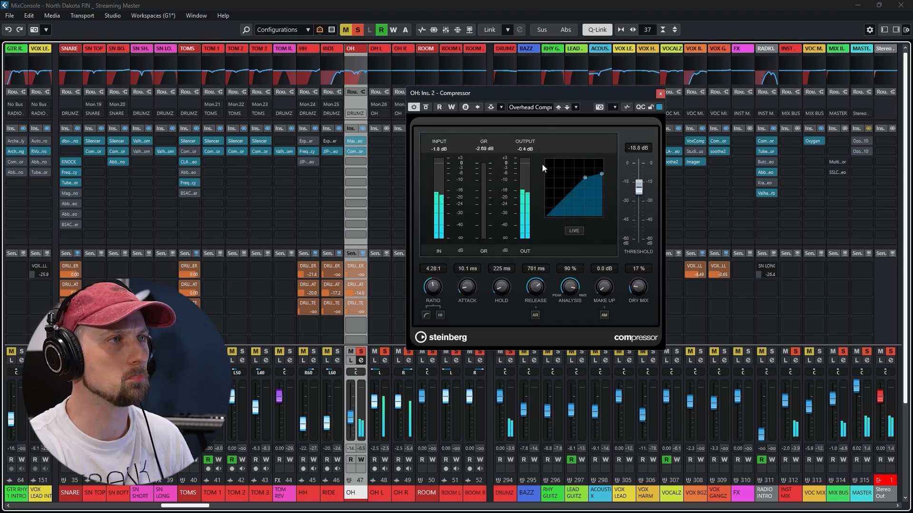
left_click(660, 93)
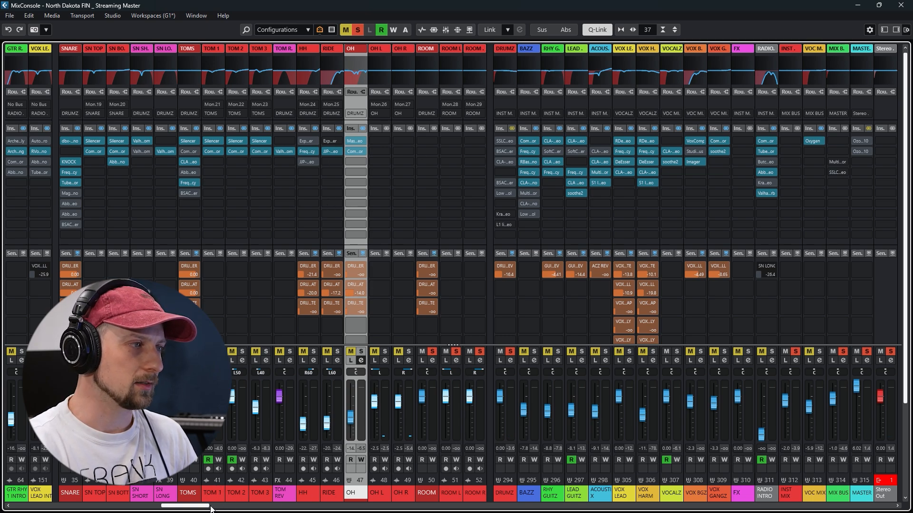
Select the ROOM group channel among the drum channels
left_click_drag(211, 507, 228, 506)
left_click(285, 493)
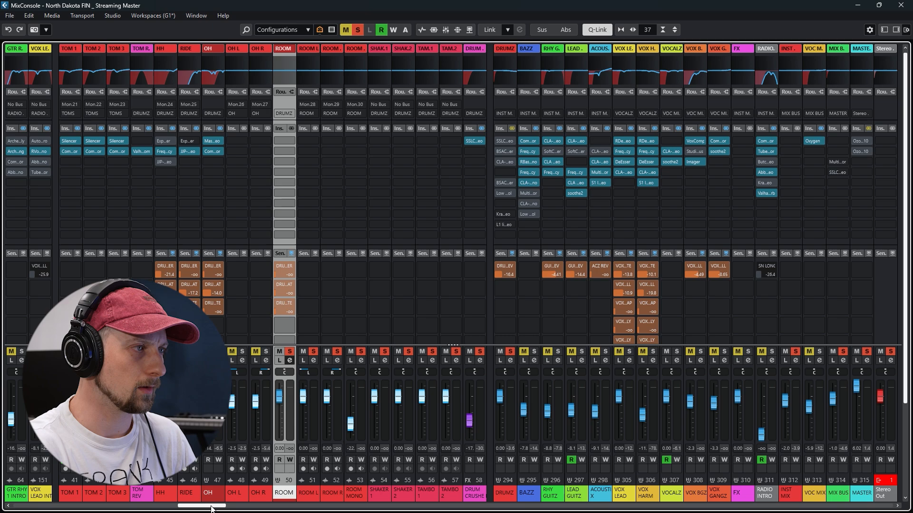
left_click_drag(214, 508, 209, 507)
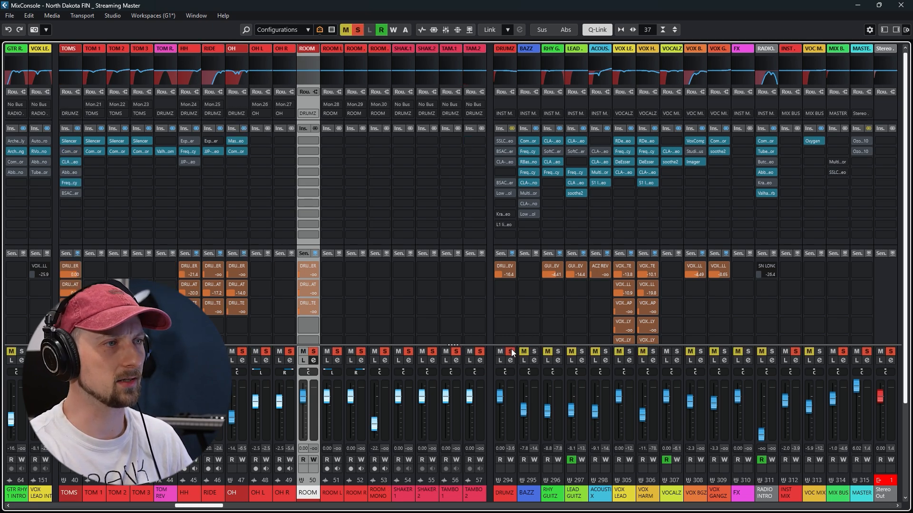
Open the SSL compressor on the DRUM CRUSHER channel, position its window clear of the drum channels, and play the song
left_click_drag(214, 507, 246, 507)
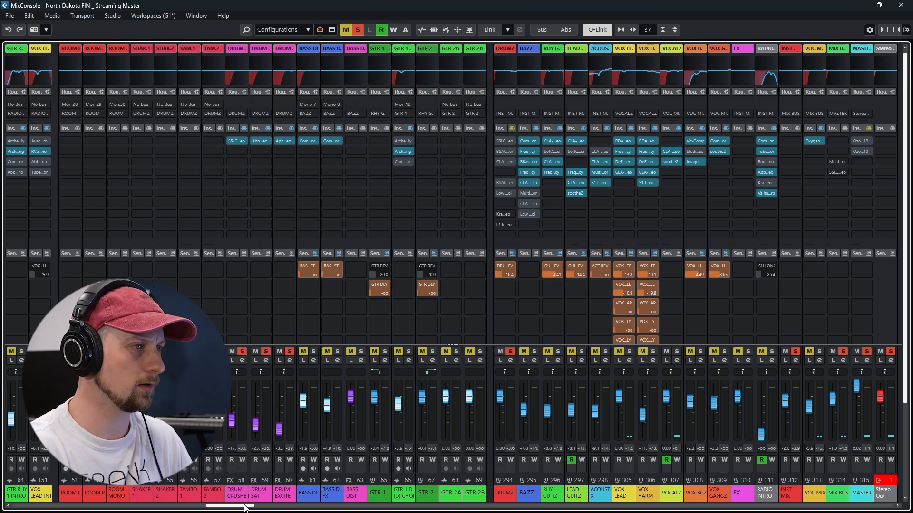
left_click(235, 141)
left_click_drag(313, 61, 476, 67)
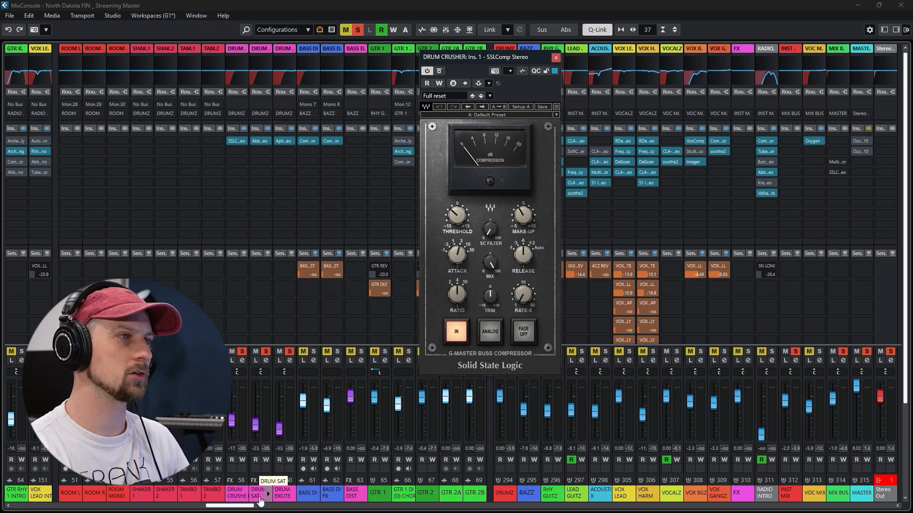
left_click_drag(240, 509, 226, 509)
left_click_drag(469, 57, 412, 61)
key("space")
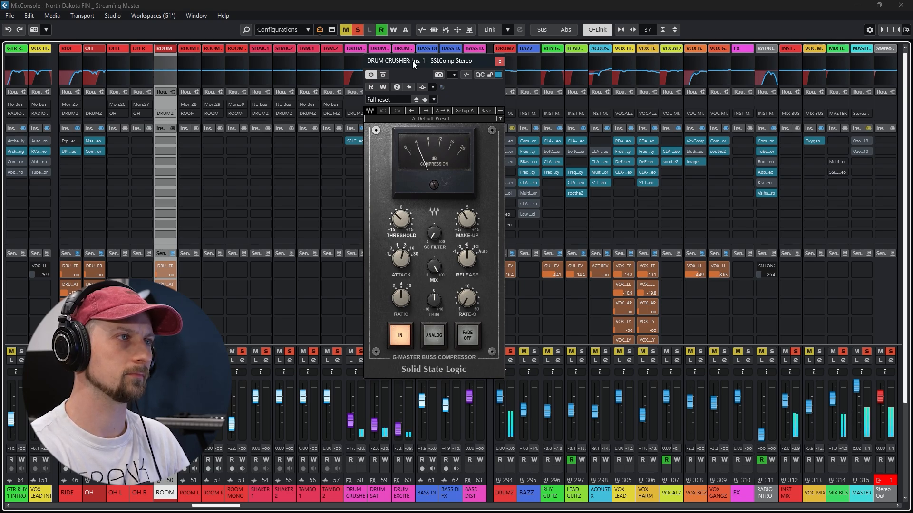
right_click(412, 60)
left_click(404, 62)
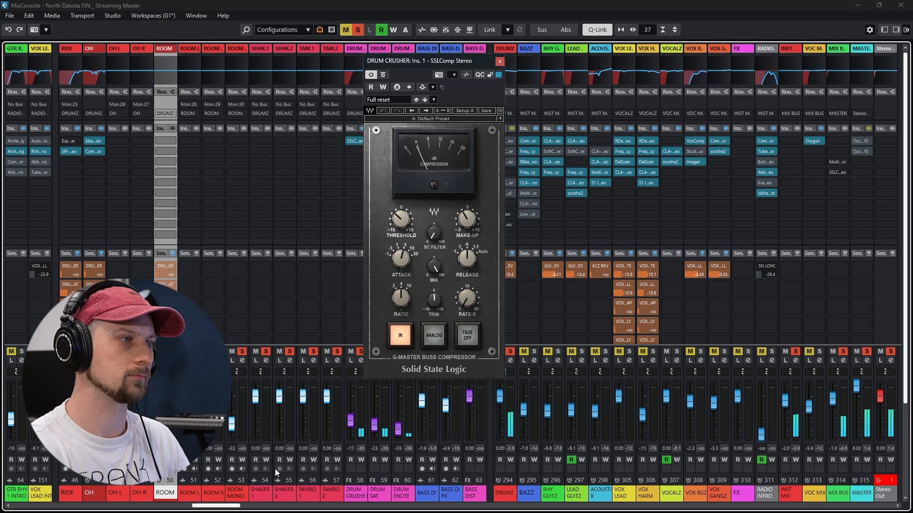
Review the kick, snare, tom and cymbal channels' sends to the parallel drum effects and return to the drum effect channels
left_click(173, 507)
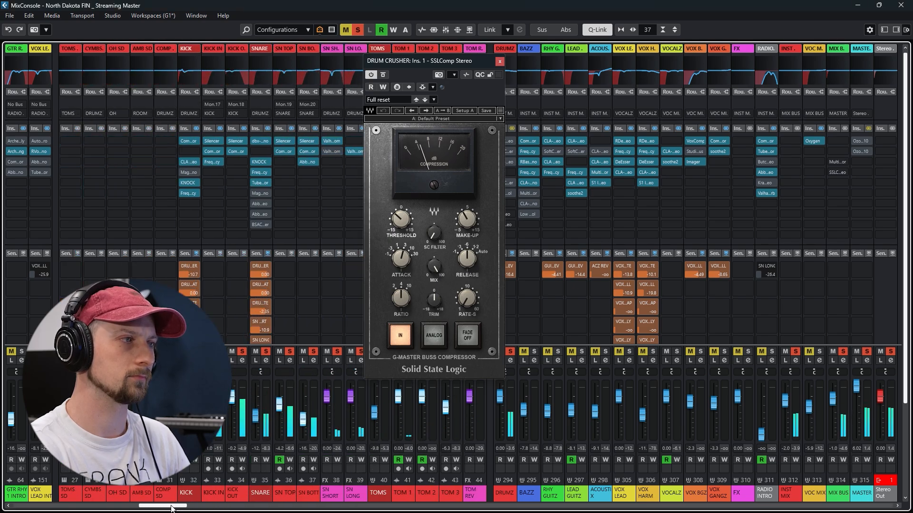
mouse_move(173, 507)
left_mouse_down()
mouse_move(195, 508)
mouse_move(184, 508)
left_mouse_up()
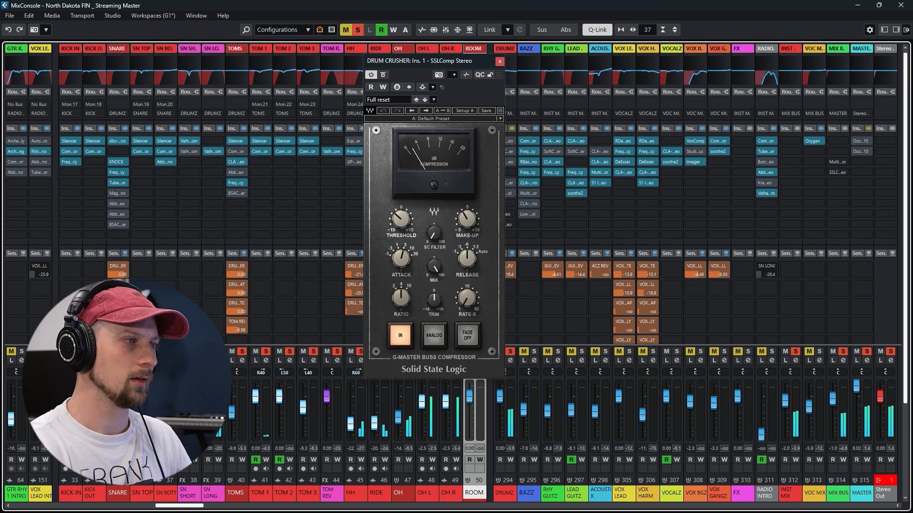
left_click_drag(187, 507, 210, 508)
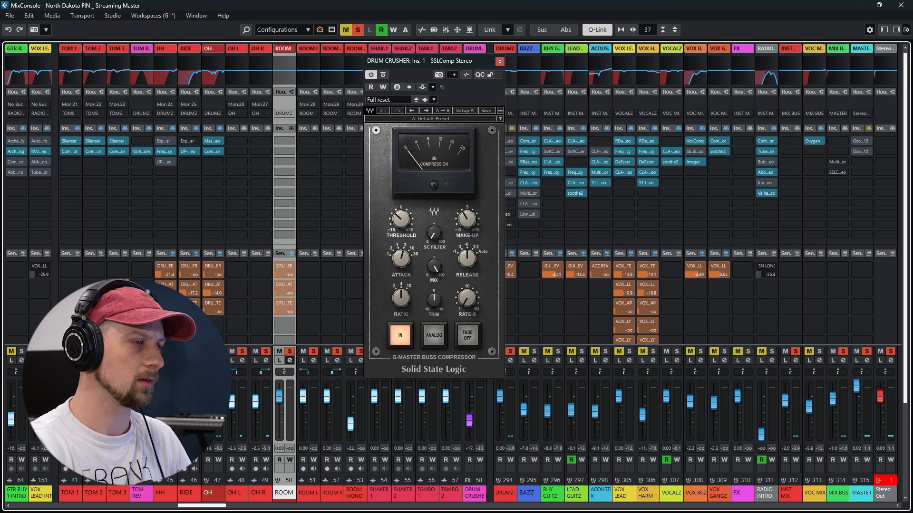
left_click_drag(205, 508, 241, 508)
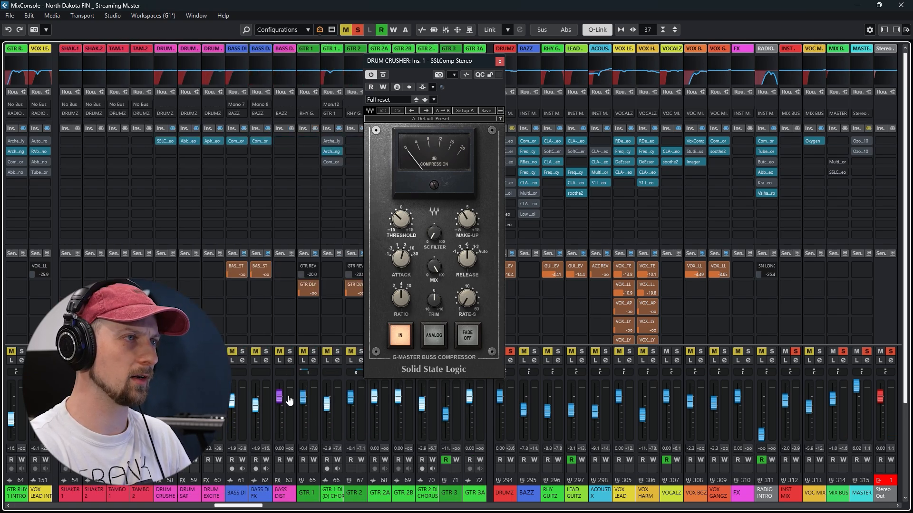
Play the song and audition the DRUM CRUSHER channel in Listen mode, switching Listen off when done
key("space")
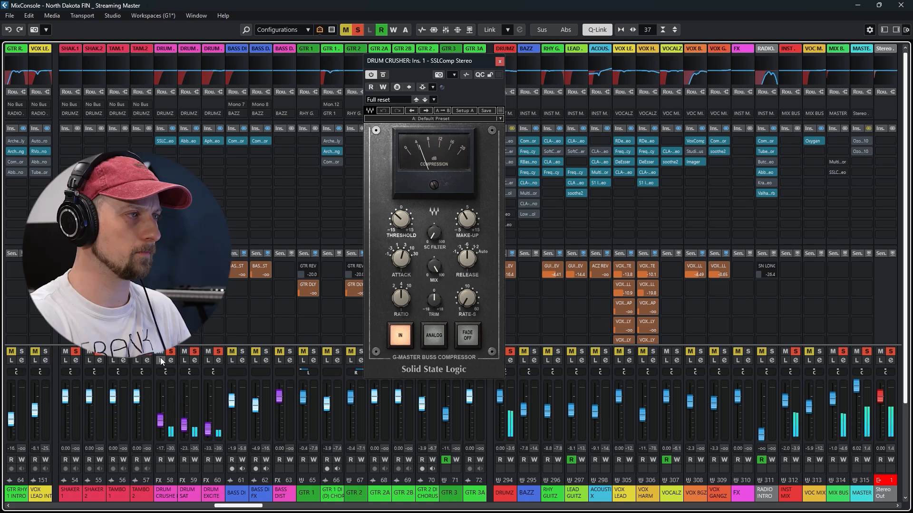
left_click(161, 359)
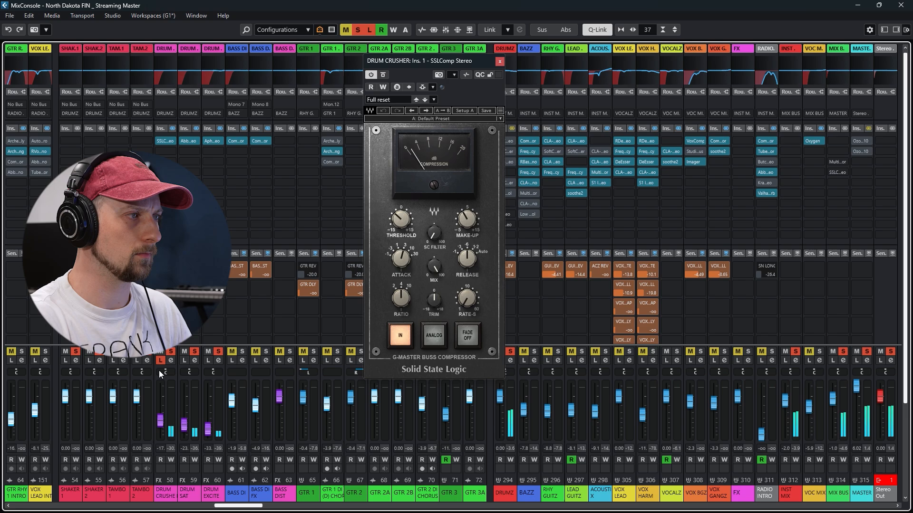
mouse_move(161, 415)
left_mouse_down()
mouse_move(161, 398)
mouse_move(164, 423)
left_mouse_up()
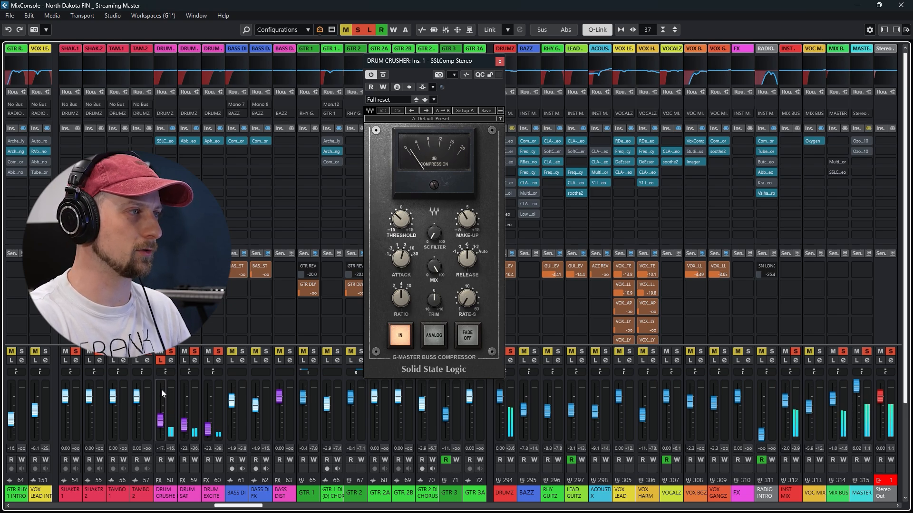
left_click(161, 360)
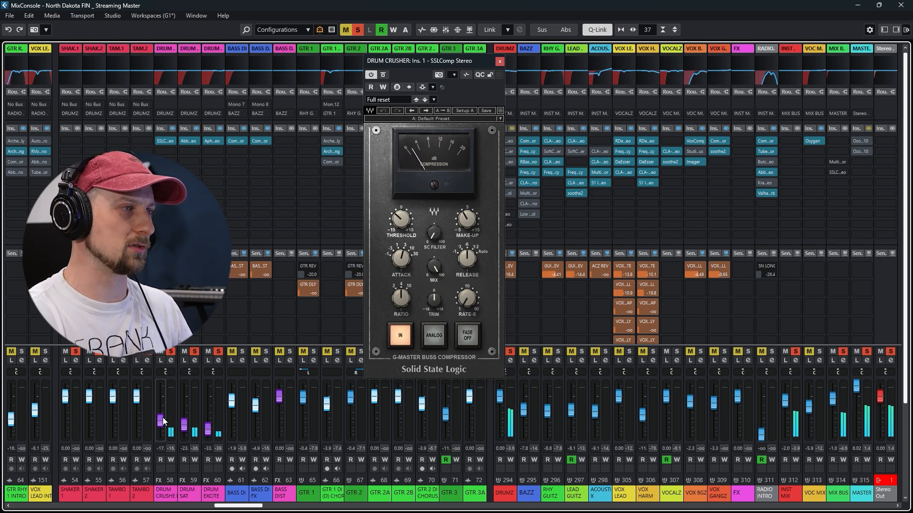
Audition DRUM SAT in Listen mode with its Abbey Road Saturator open, temporarily raising the channel fader before lowering it back
left_click(184, 361)
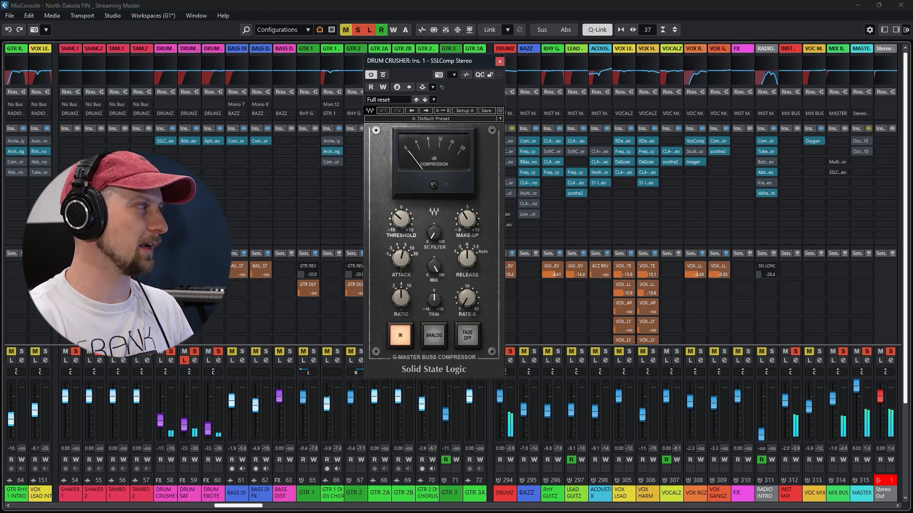
left_click(188, 140)
left_click_drag(641, 79, 637, 61)
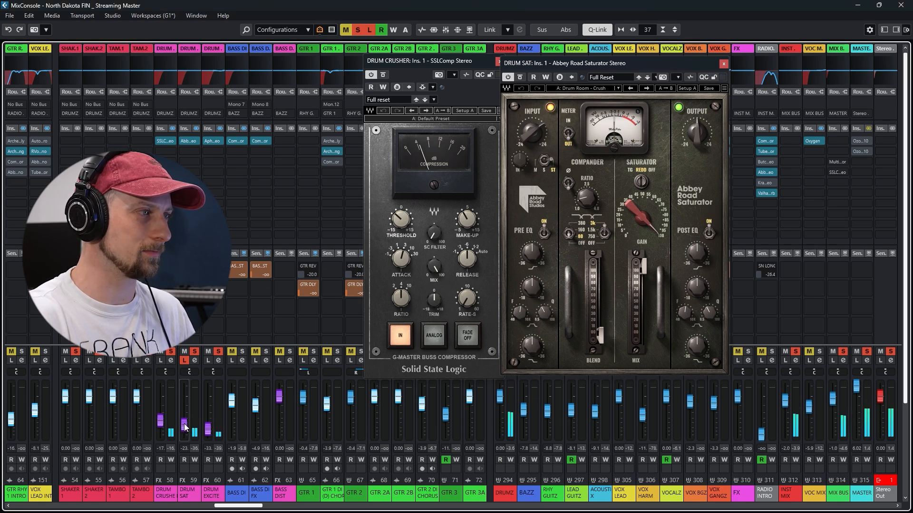
left_click_drag(185, 427, 185, 401)
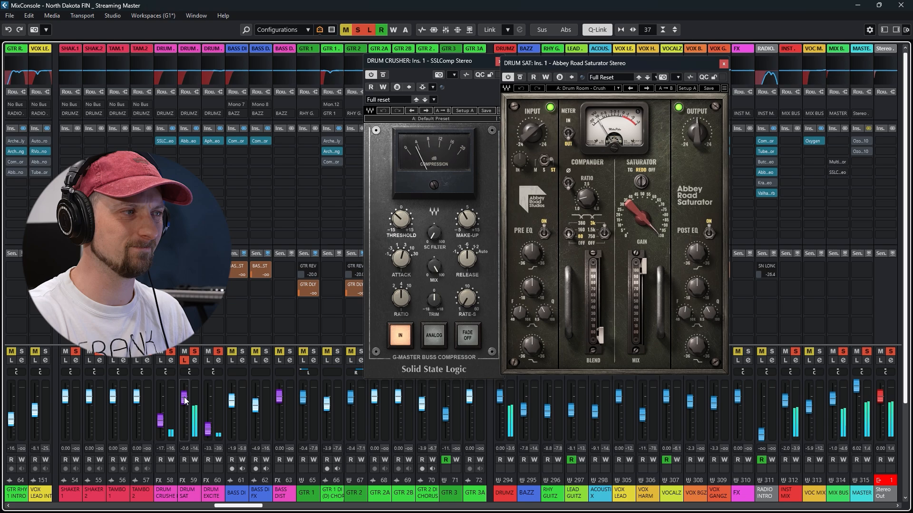
left_click_drag(186, 401, 186, 427)
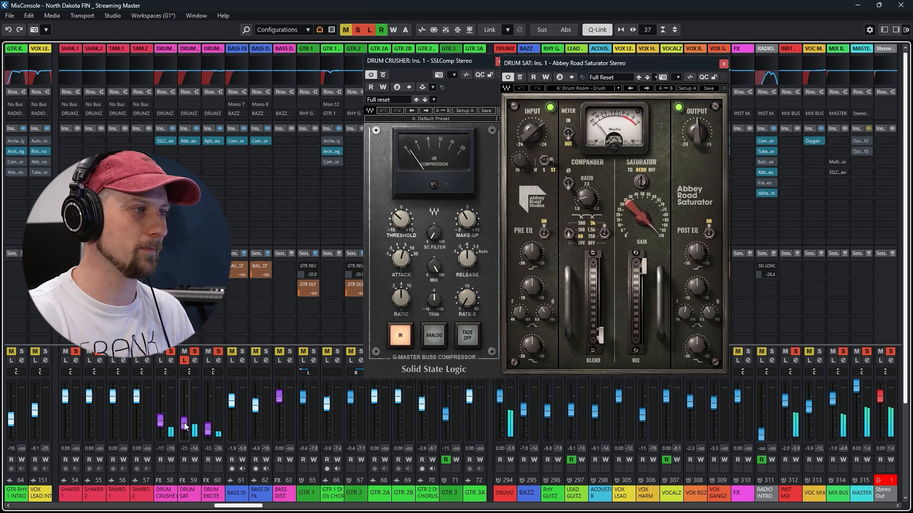
left_click(184, 361)
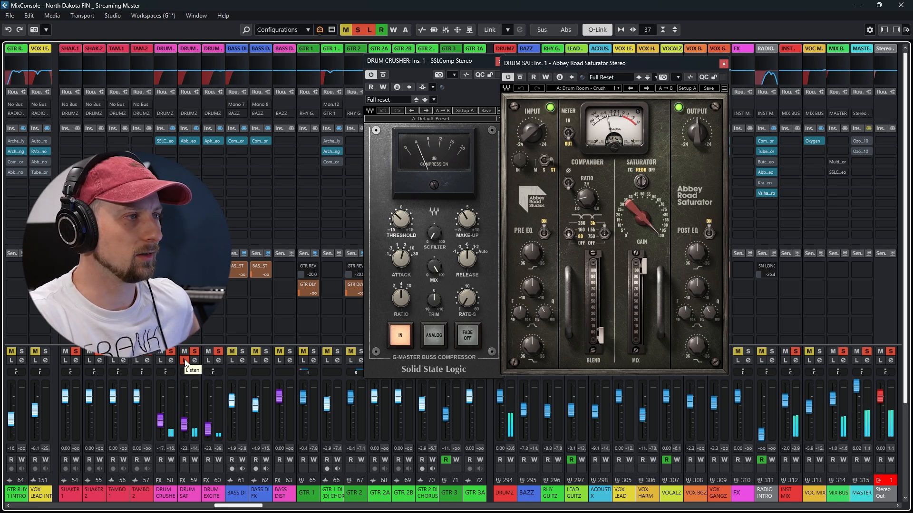
Audition DRUM EXCITE in Listen mode with its fader at 1.03 dB, view its Aphex Vintage Exciter, and close the plug-in windows
left_click(207, 361)
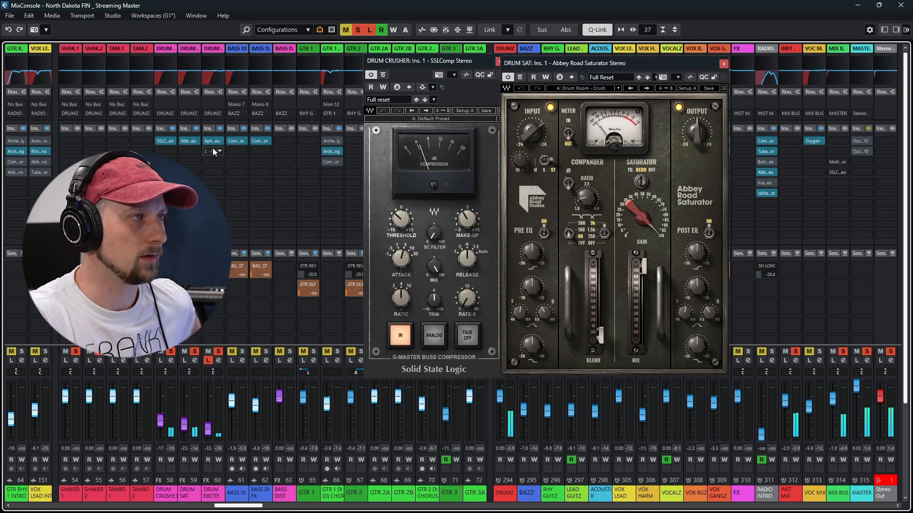
left_click_drag(208, 430, 209, 395)
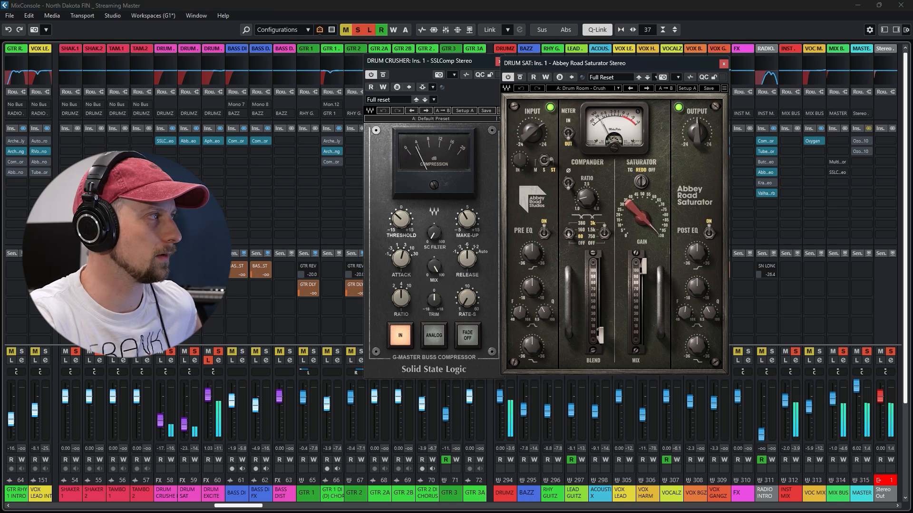
left_click(212, 141)
left_click_drag(331, 87, 387, 86)
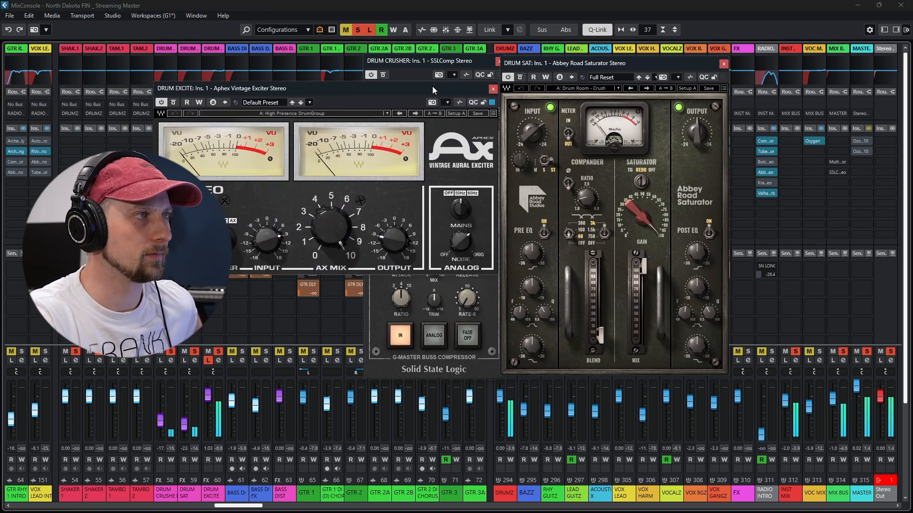
left_click(493, 89)
left_click(723, 63)
left_click(499, 62)
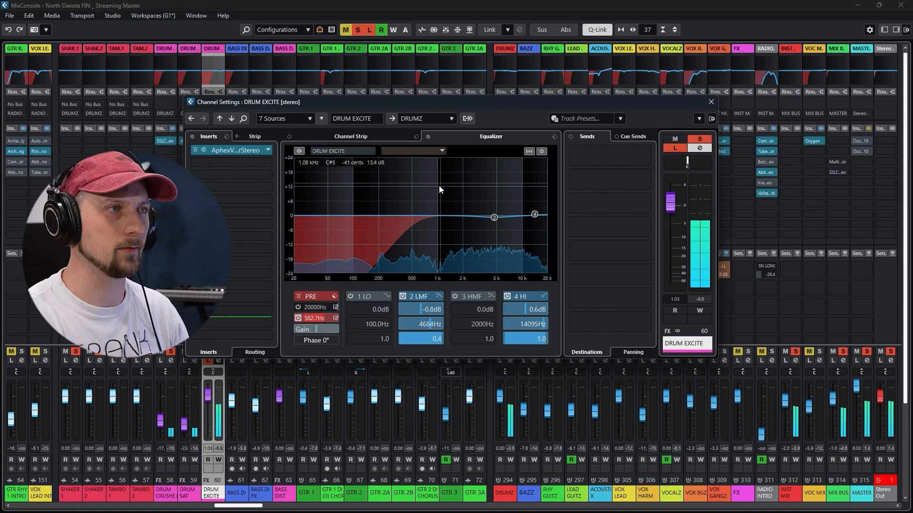
Audition DRUM EXCITE's low cut at 20.2 Hz, set it to 440.9 Hz, and switch off Listen before closing the channel settings
left_click_drag(316, 318, 299, 366)
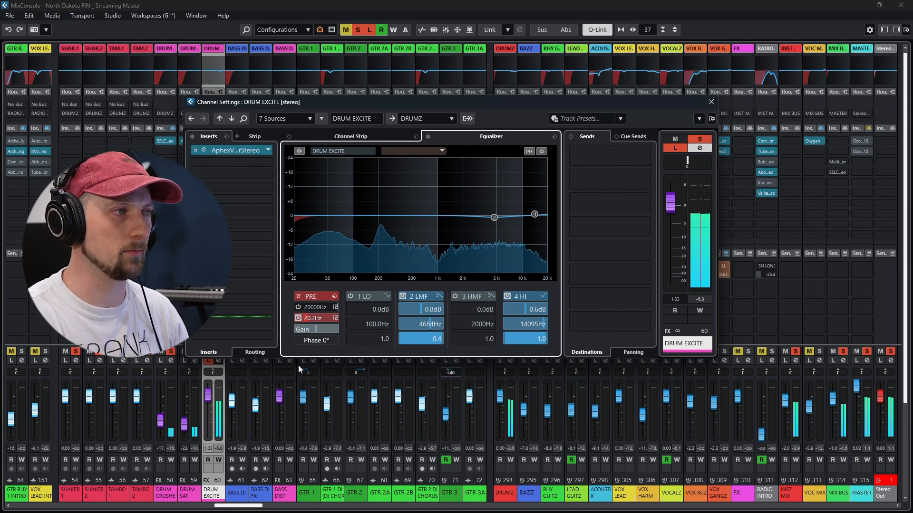
left_click_drag(317, 316, 372, 240)
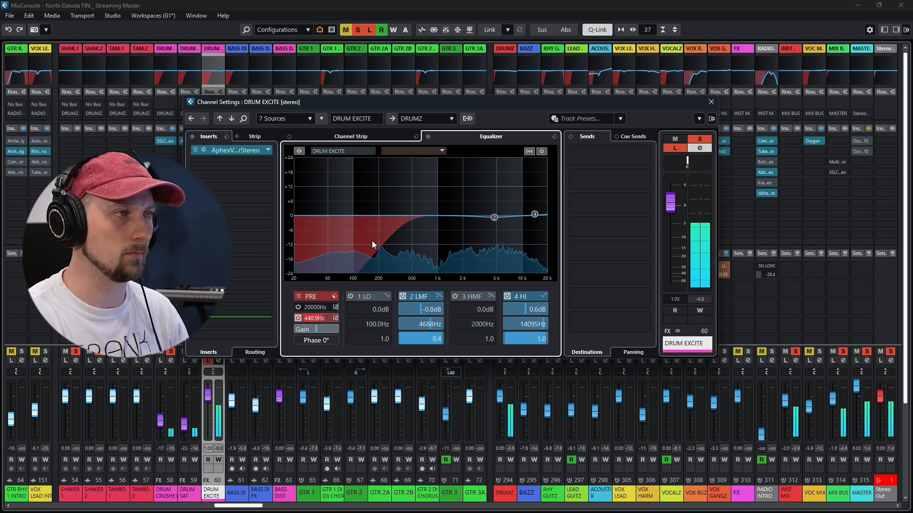
left_click(674, 148)
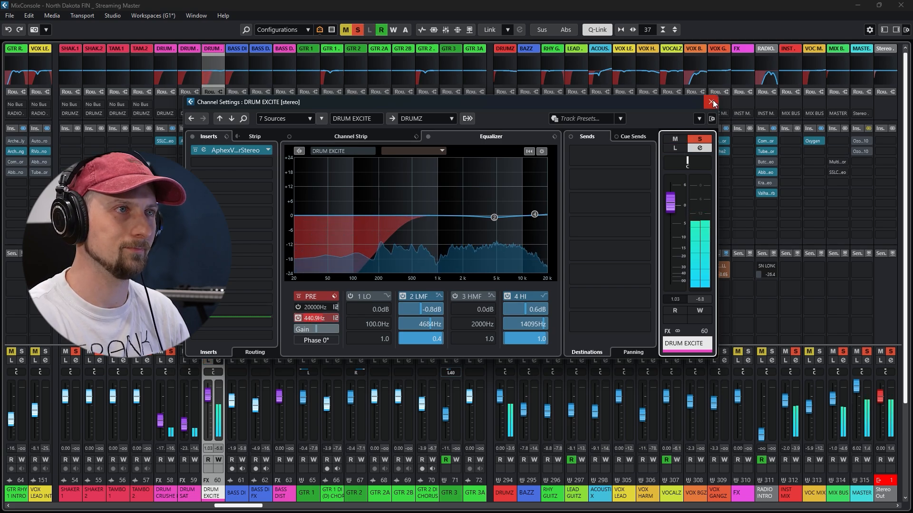
left_click(711, 101)
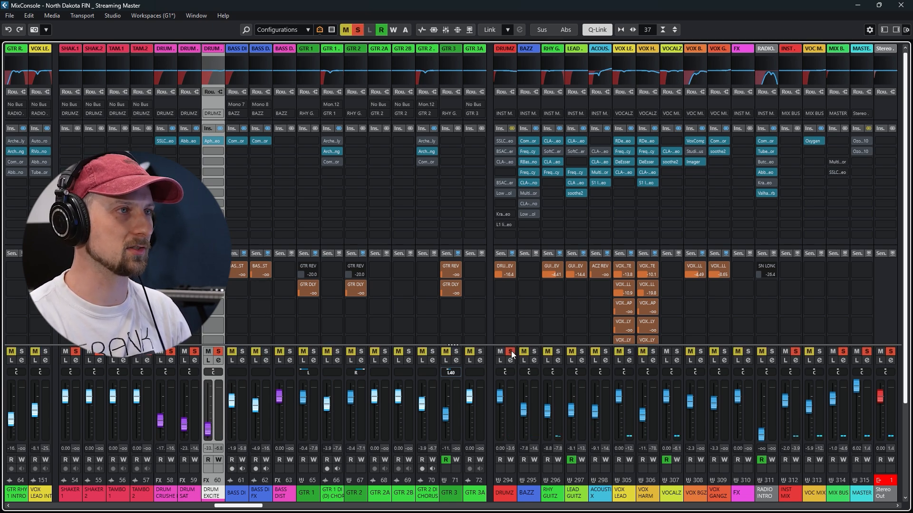
Play the raw drums, lift the DRUMZ group's insert bypass, and audition its SSL bus compressor with the other inserts bypassed
key("space")
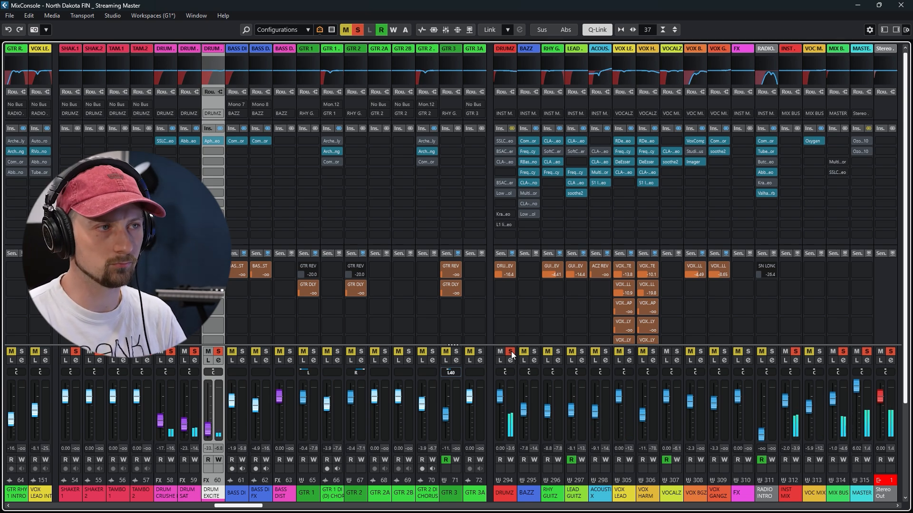
left_click(512, 129)
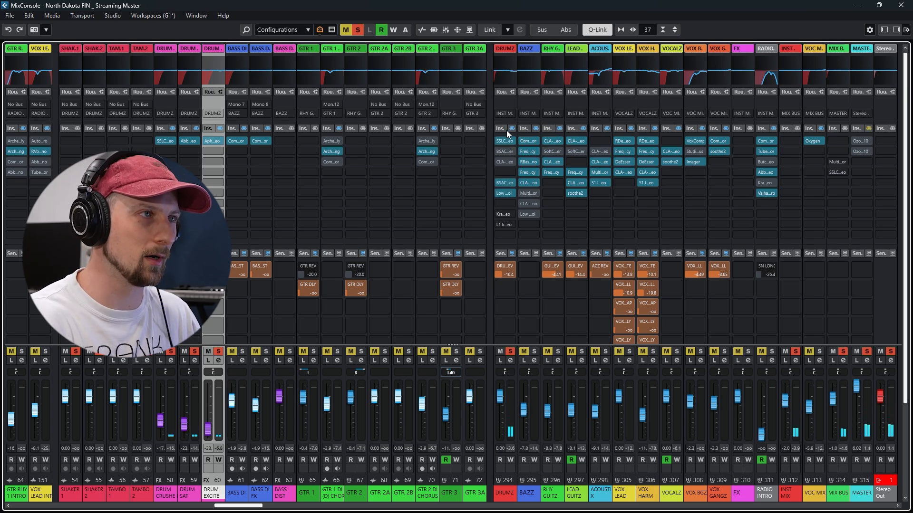
left_click(504, 142)
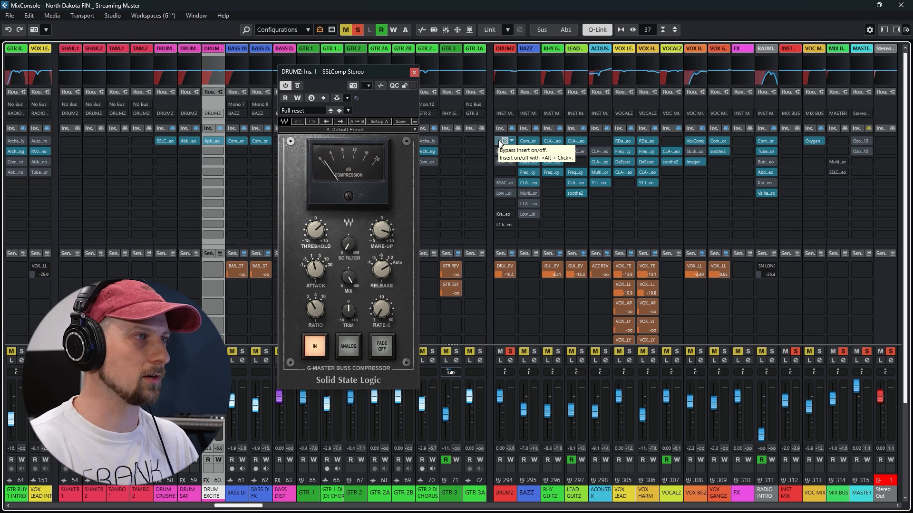
key("space")
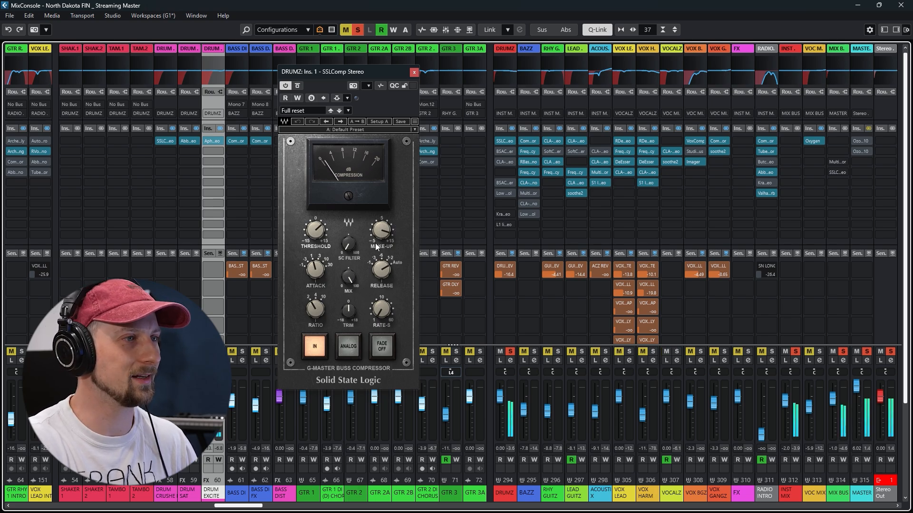
left_click(414, 73)
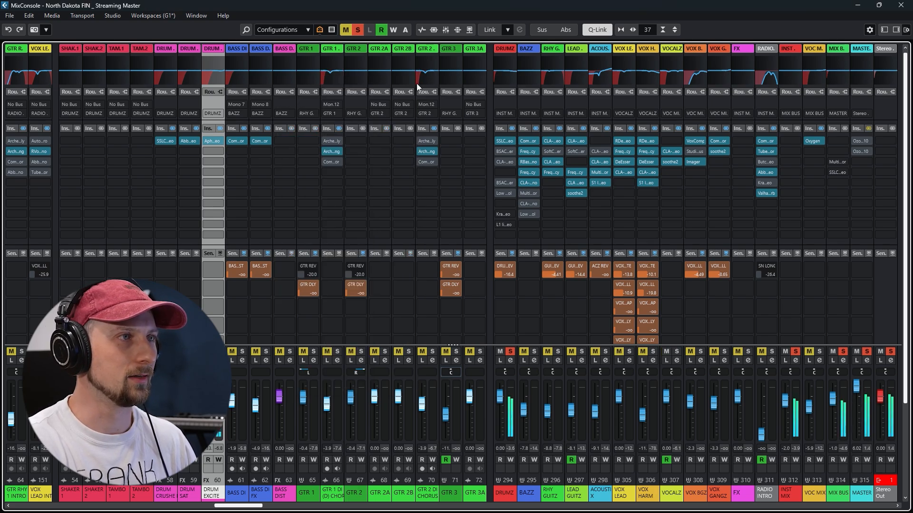
Activate the BSA Clipper on the DRUMZ group, audition it during playback, and close its window
left_click(507, 182)
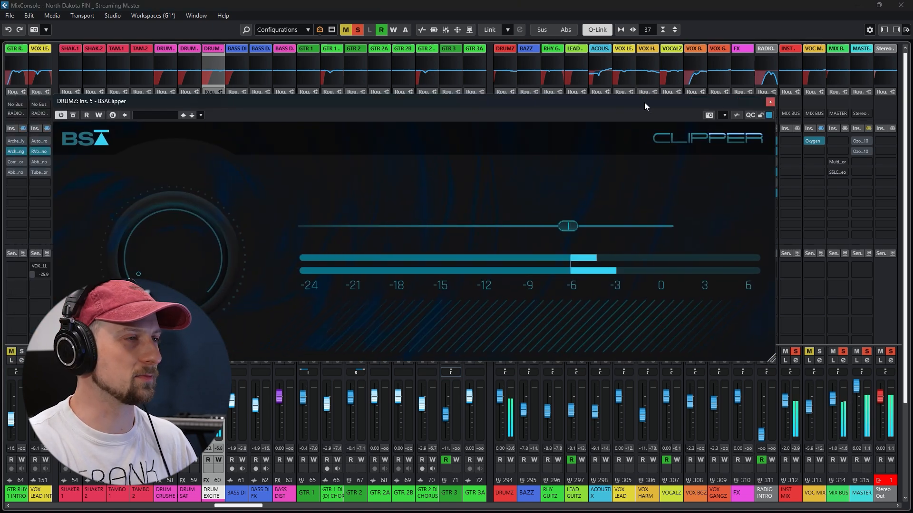
left_click_drag(644, 103, 646, 103)
key("space")
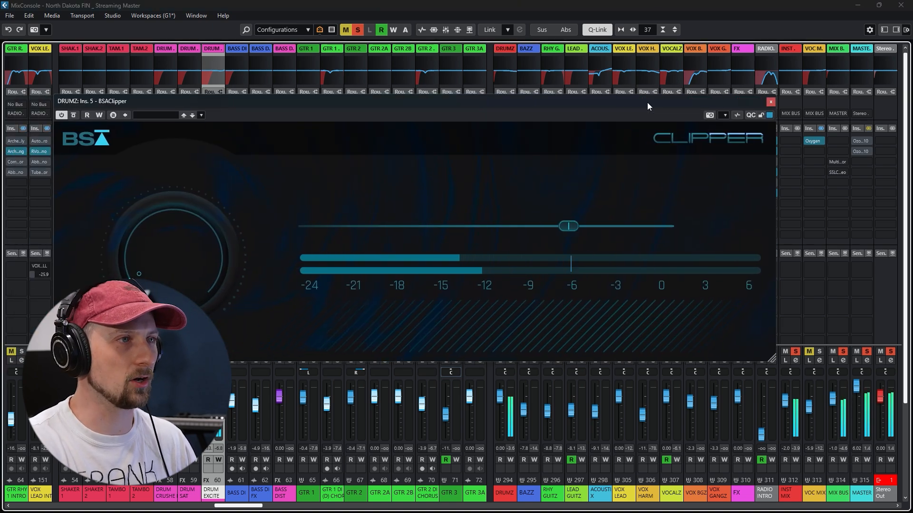
key("space")
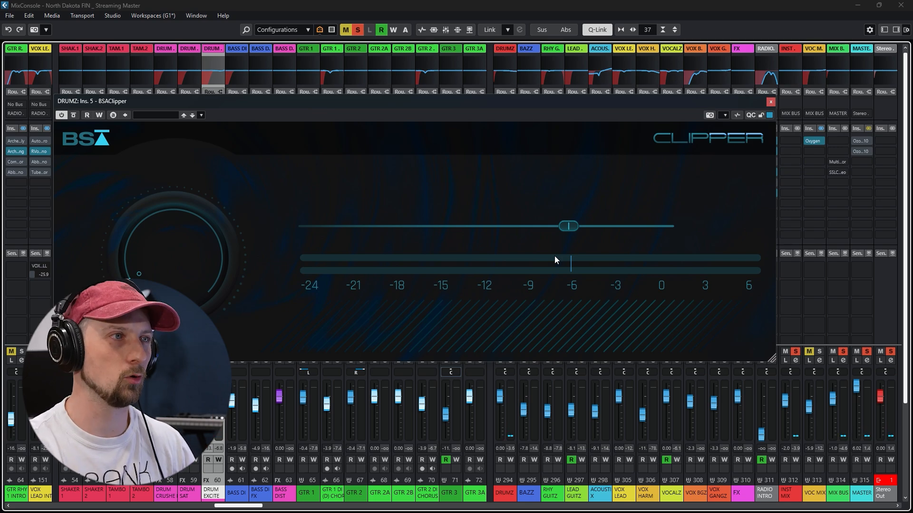
left_click(770, 102)
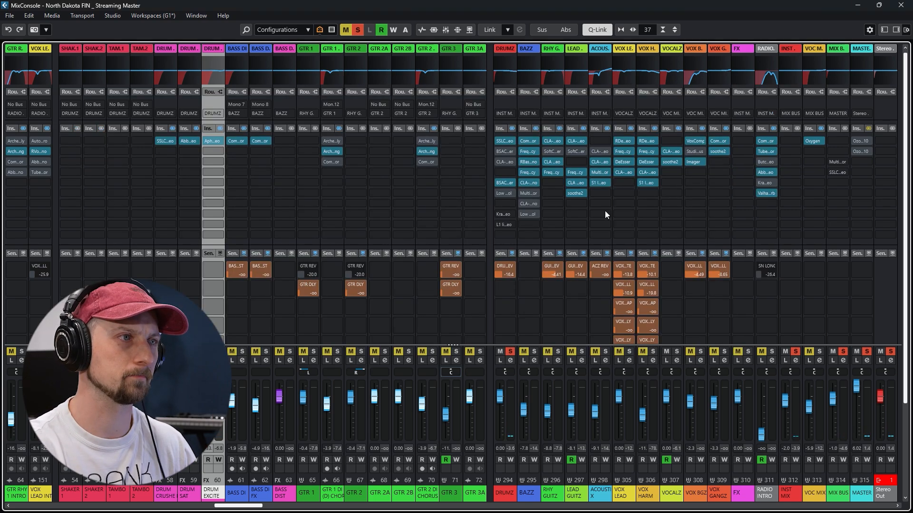
Activate Low Control on the DRUMZ group and audition its Smooth Low preset during playback with the plug-in window open
left_click(504, 194)
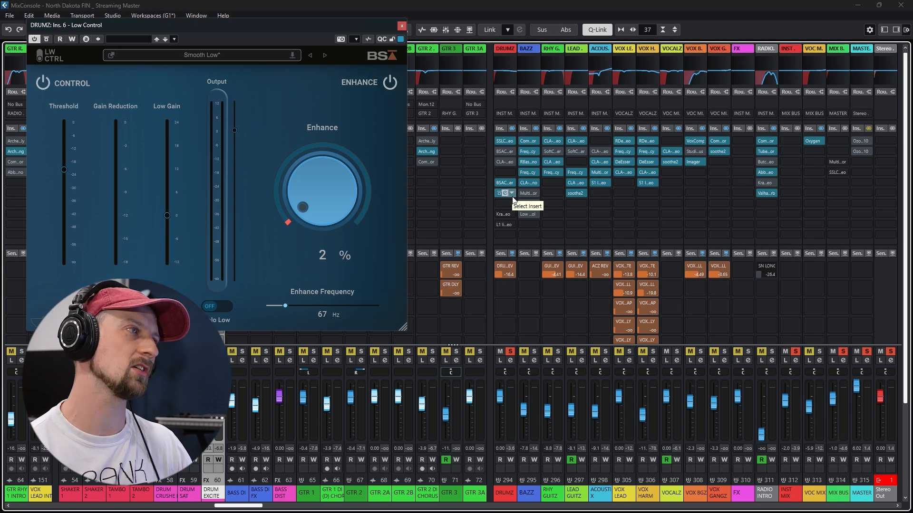
key("space")
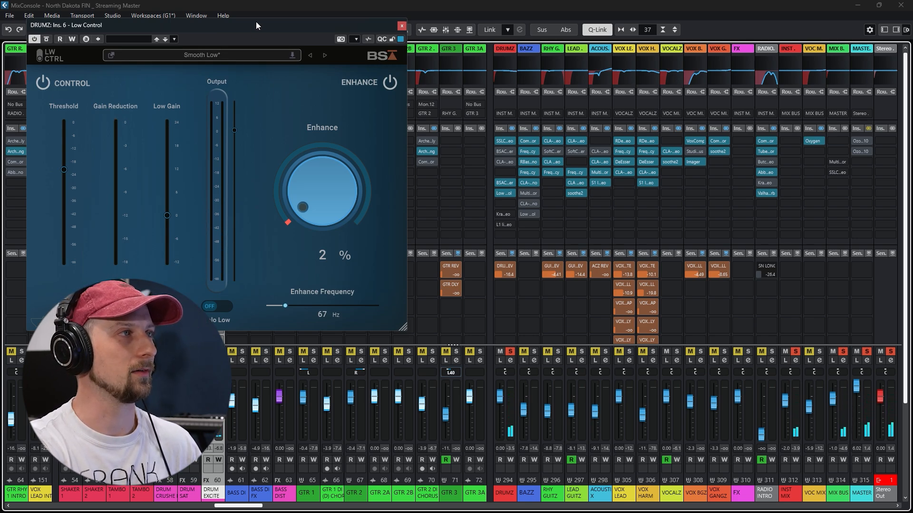
left_click_drag(256, 21, 290, 22)
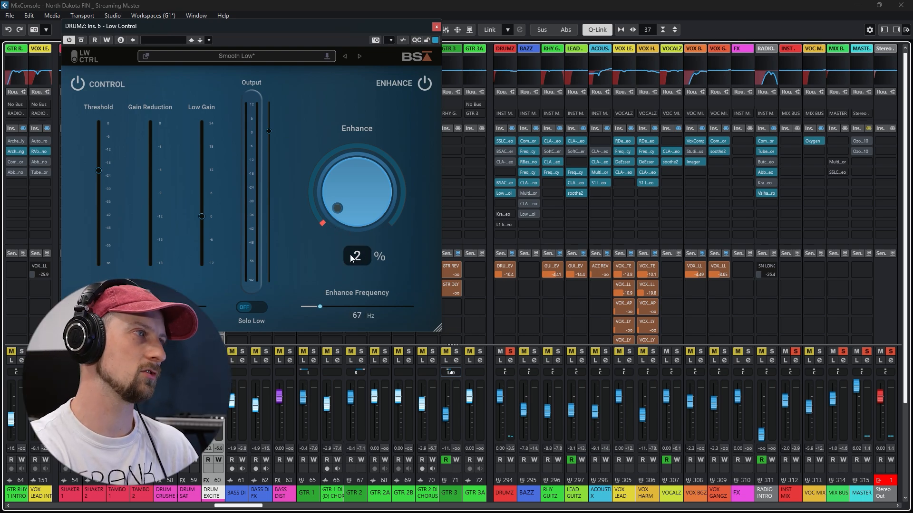
key("space")
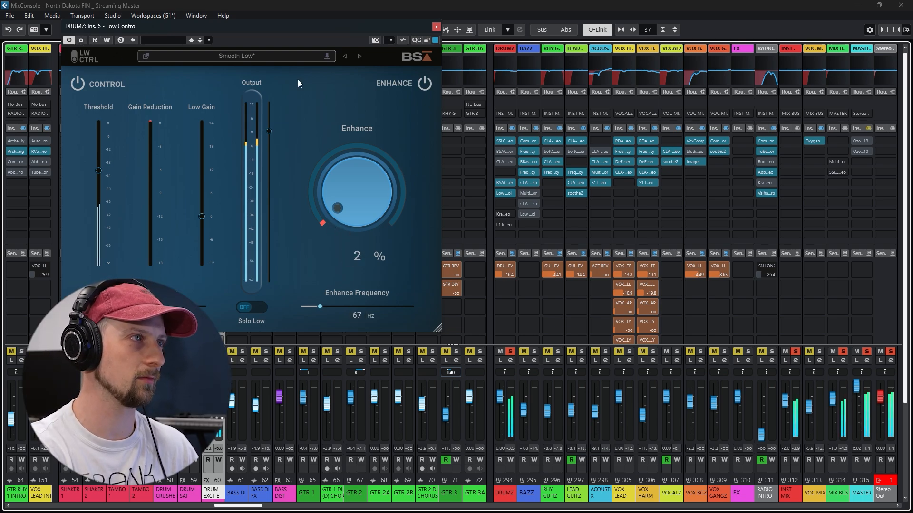
Compare Low Control's Enhance section and the whole plug-in on and off during playback, and close its window
left_click(423, 87)
left_click(423, 88)
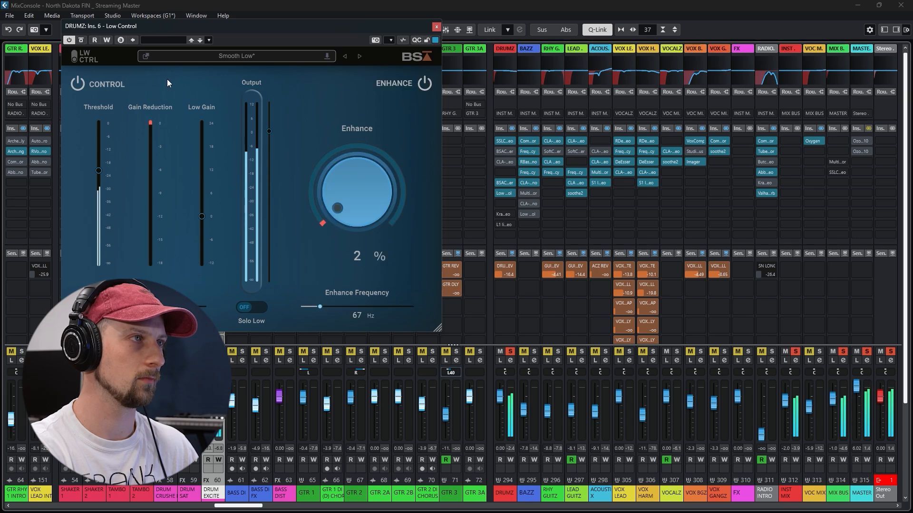
left_click(70, 40)
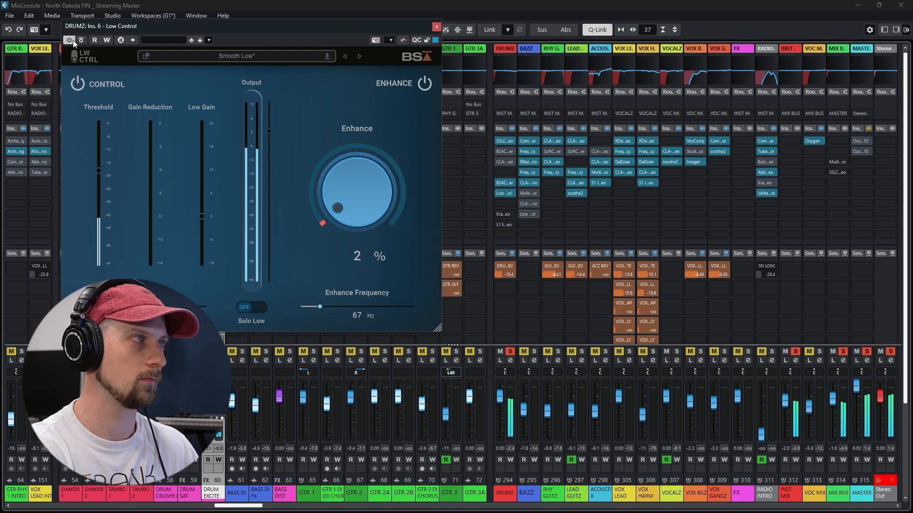
left_click(437, 27)
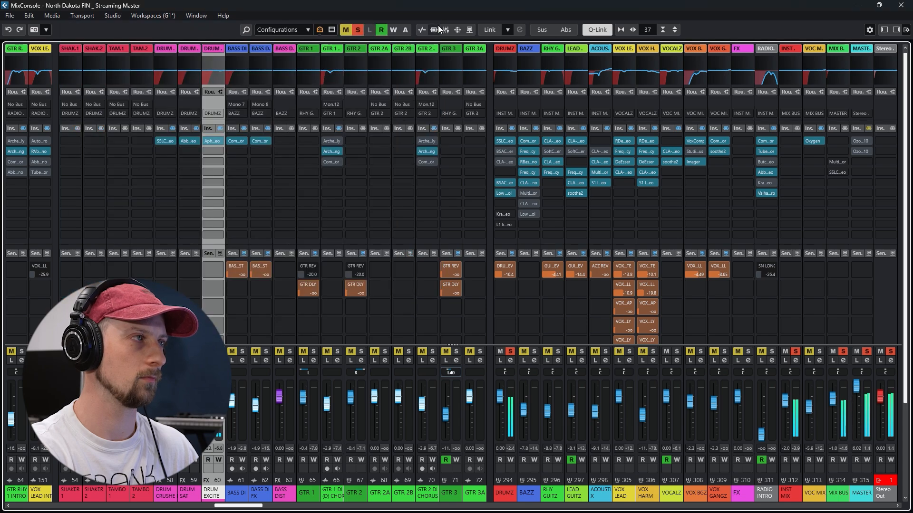
left_click(505, 193)
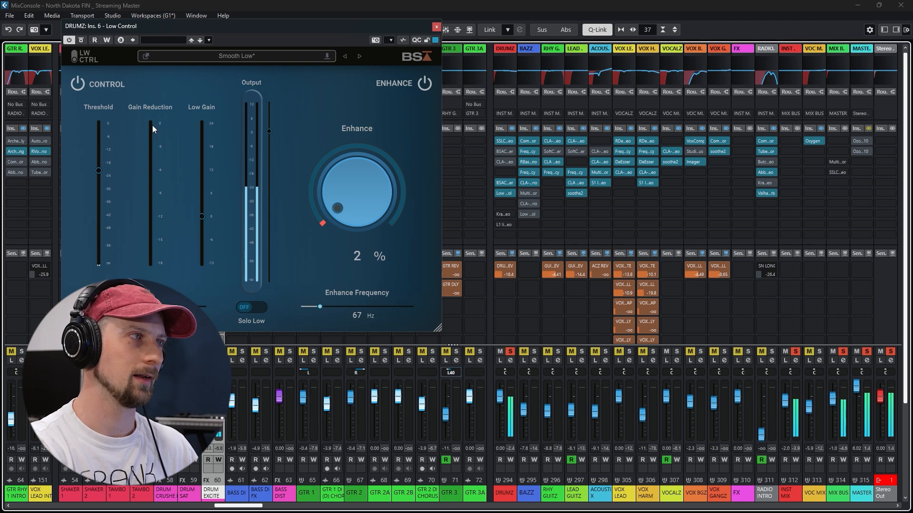
left_click(436, 27)
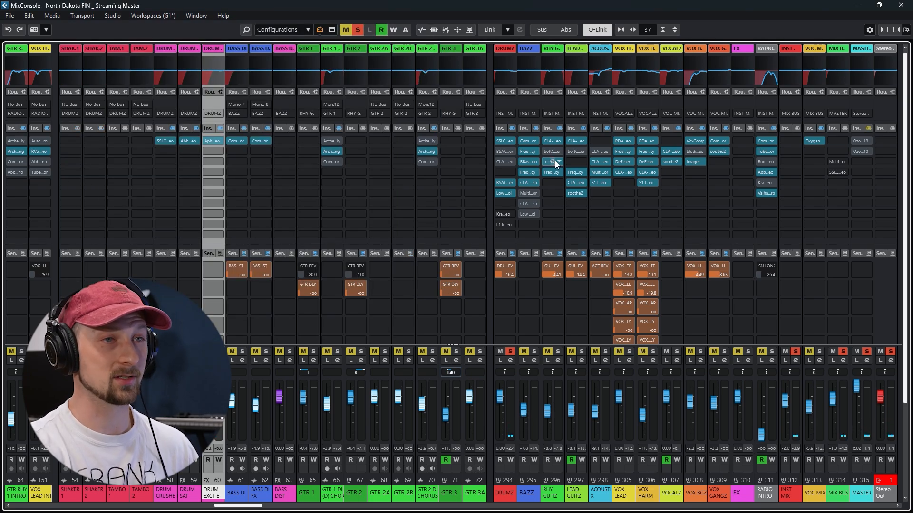
Return to the project window, play the processed drums from Chorus 1, and look through the drum tracks
left_click(857, 5)
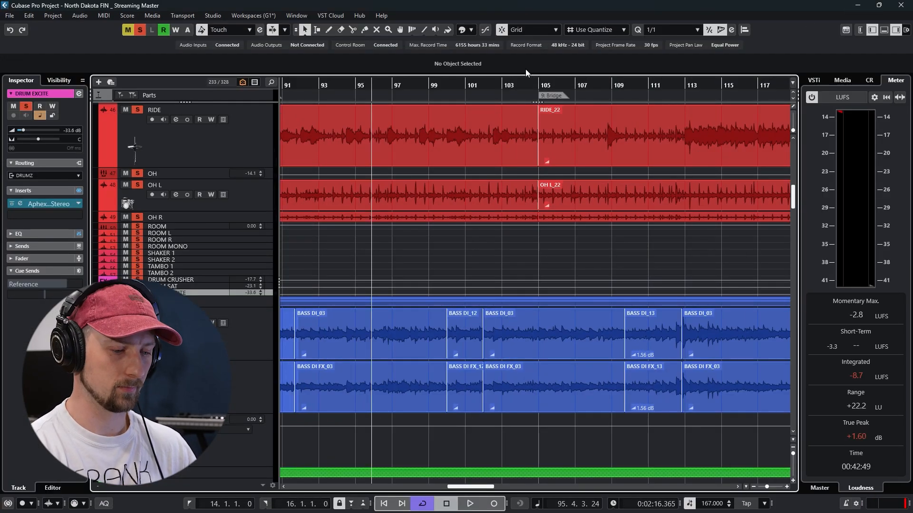
key("KP_5")
key("space")
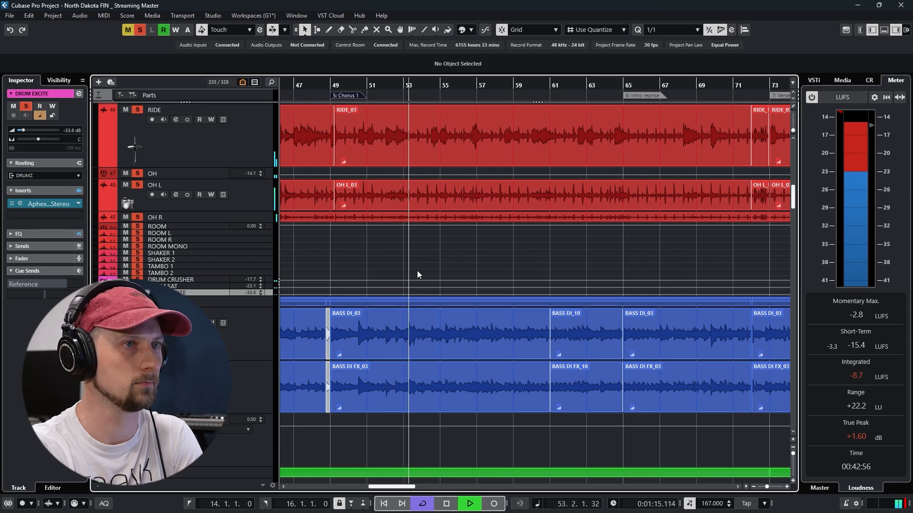
scroll(417, 270, "up", 10)
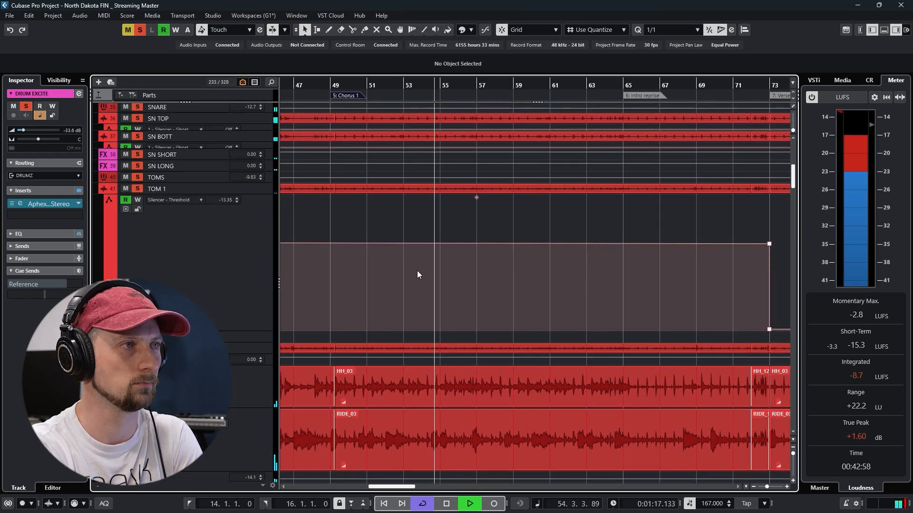
scroll(426, 276, "up", 3)
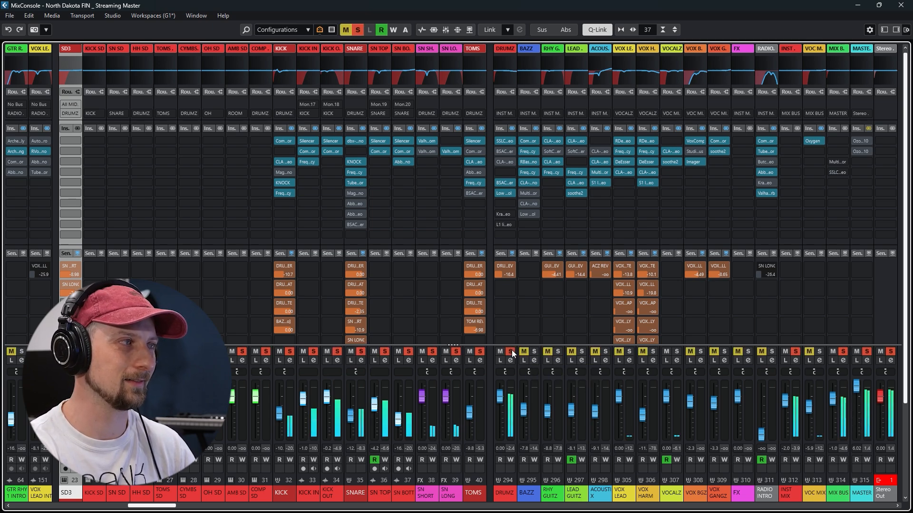
Show where the SD3 parts occur in the arrangement, and play the drums briefly from the start of the Intro Band section
left_click(858, 6)
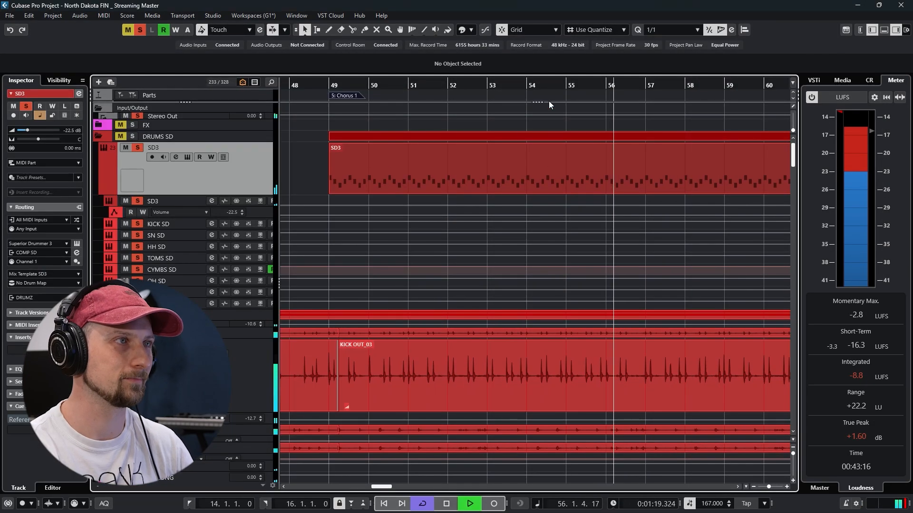
scroll(488, 209, "down", 5)
scroll(490, 208, "up", 5)
scroll(489, 210, "down", 6, "ctrl")
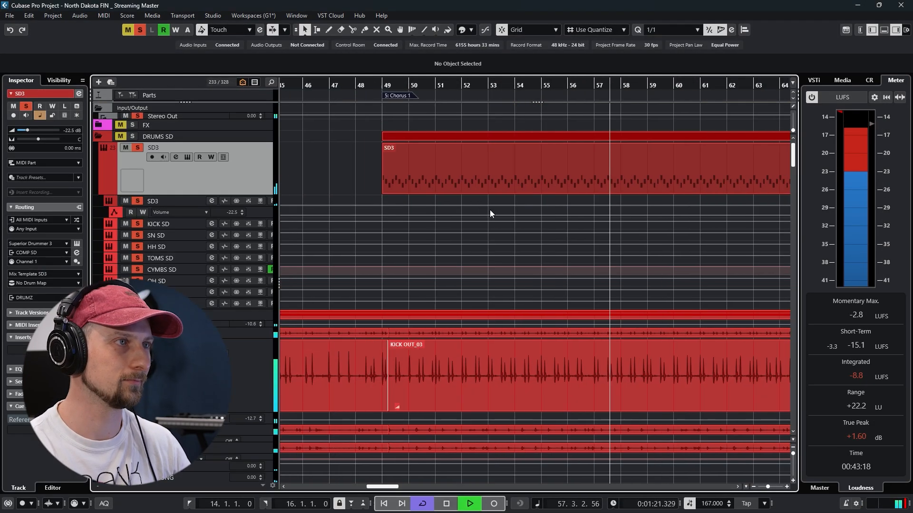
key("space")
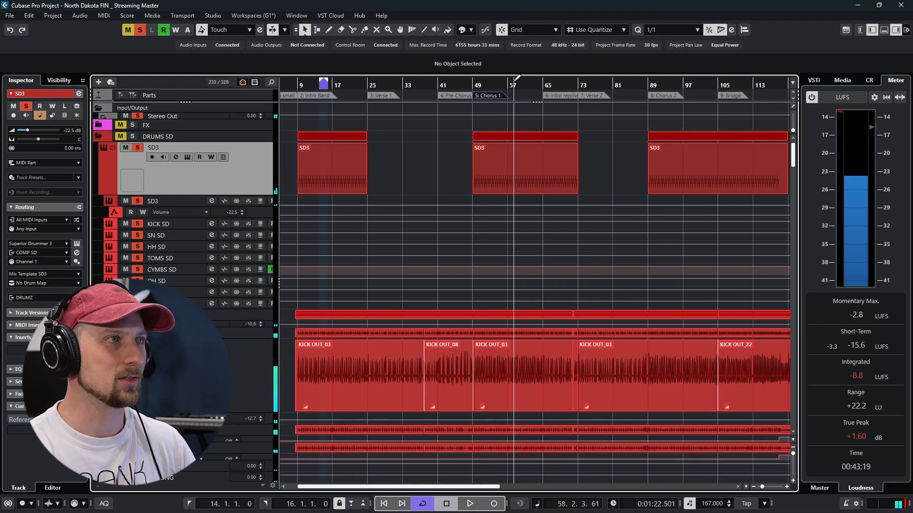
left_click(296, 86)
scroll(299, 95, "up", 2, "ctrl")
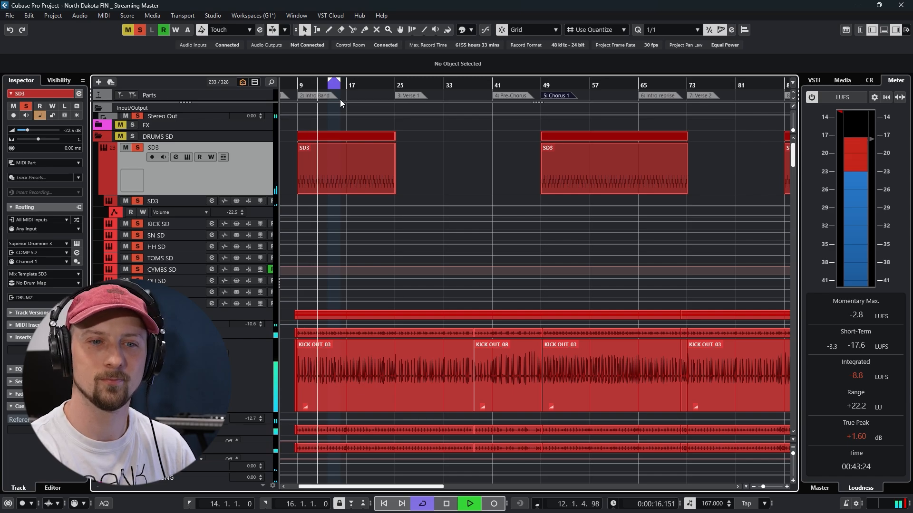
key("space")
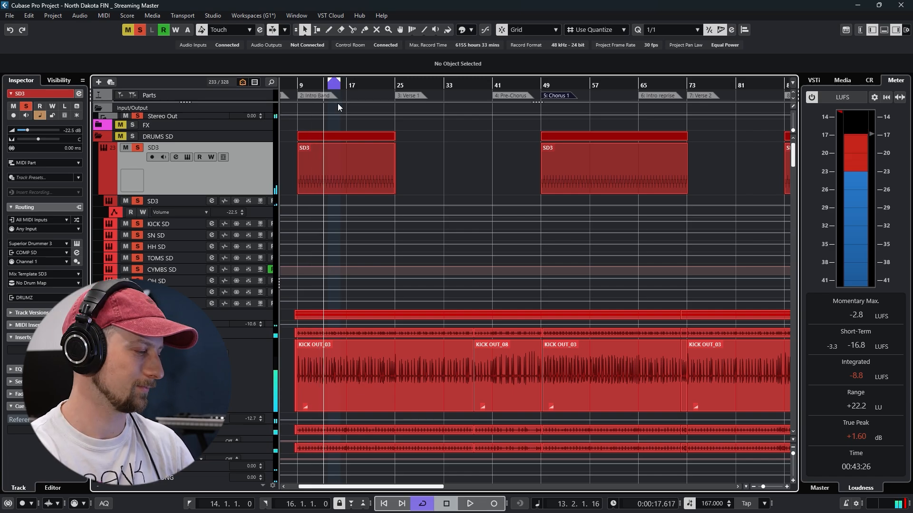
In the mixer, unsolo BASS DI FX, select BASS DI, and play it raw with its inserts bypassed
key("F3")
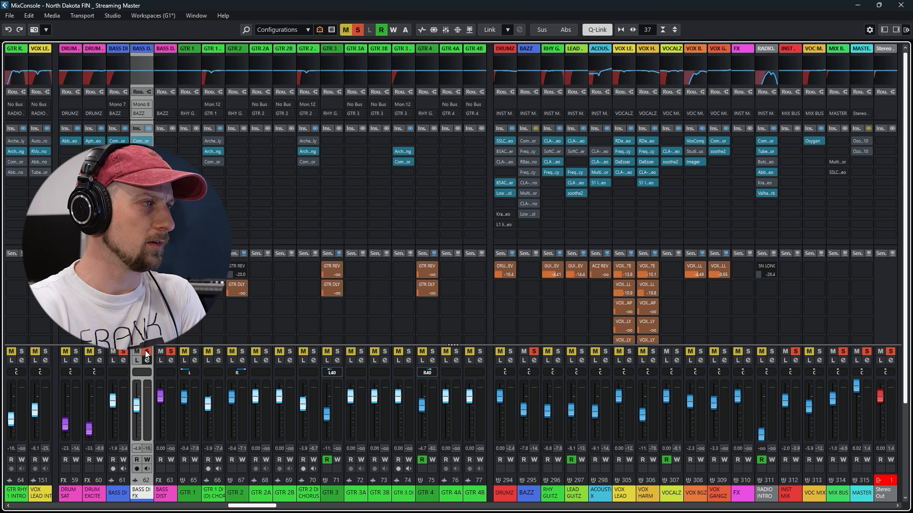
left_click(147, 353)
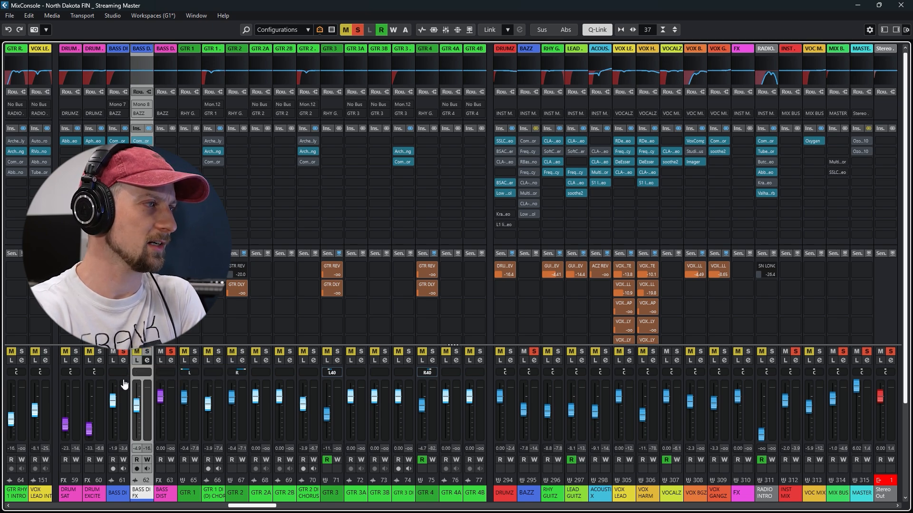
left_click(125, 384)
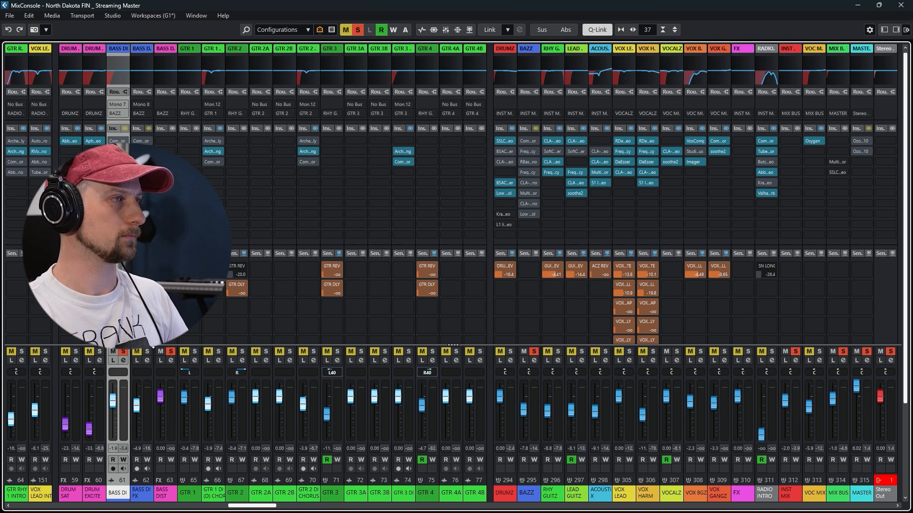
key("space")
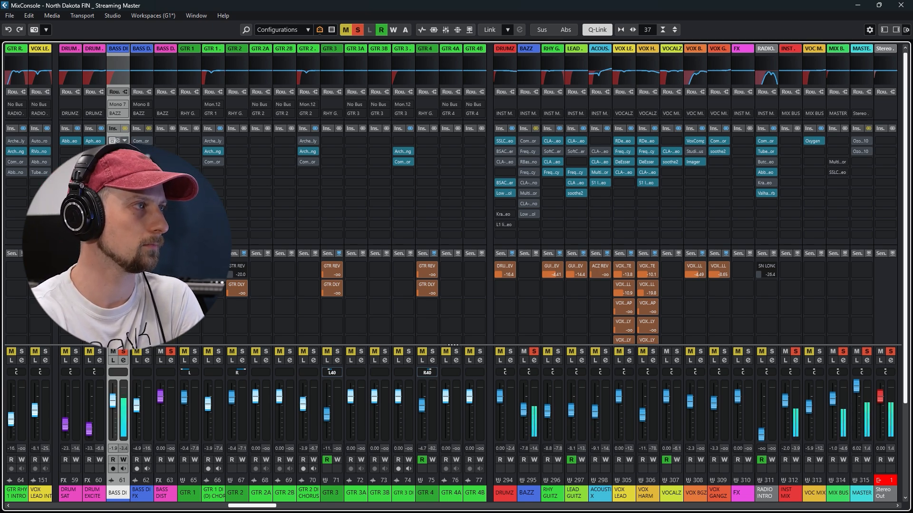
Activate the Compressor inserts on BASS DI and BASS DI FX, view each during playback, and close their windows
left_click(113, 141)
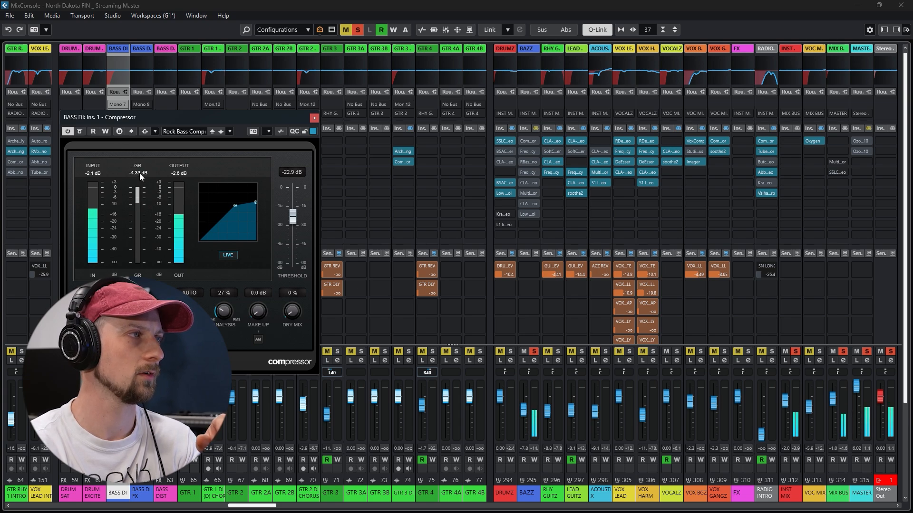
left_click(315, 118)
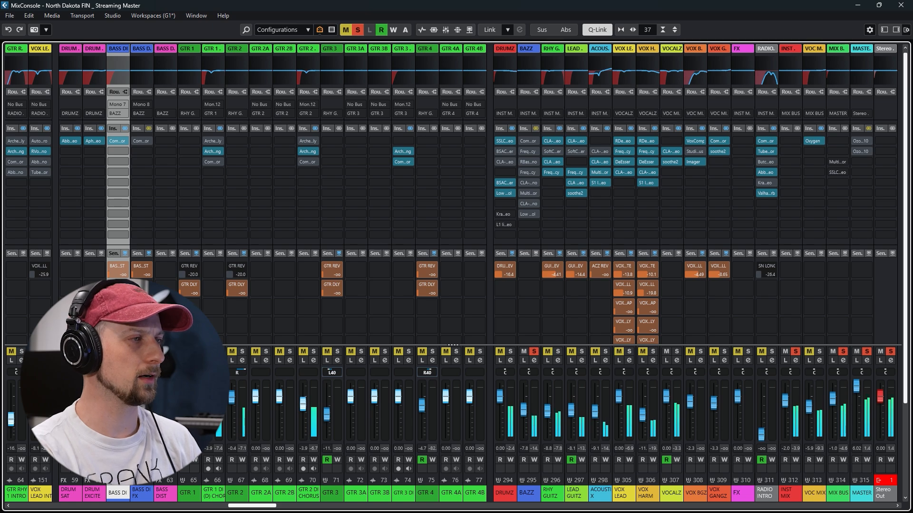
left_click(141, 142)
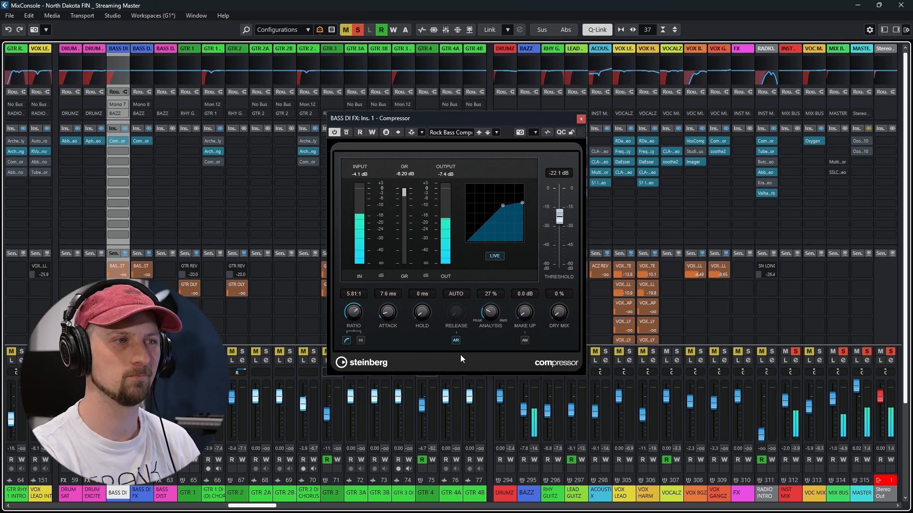
left_click(581, 119)
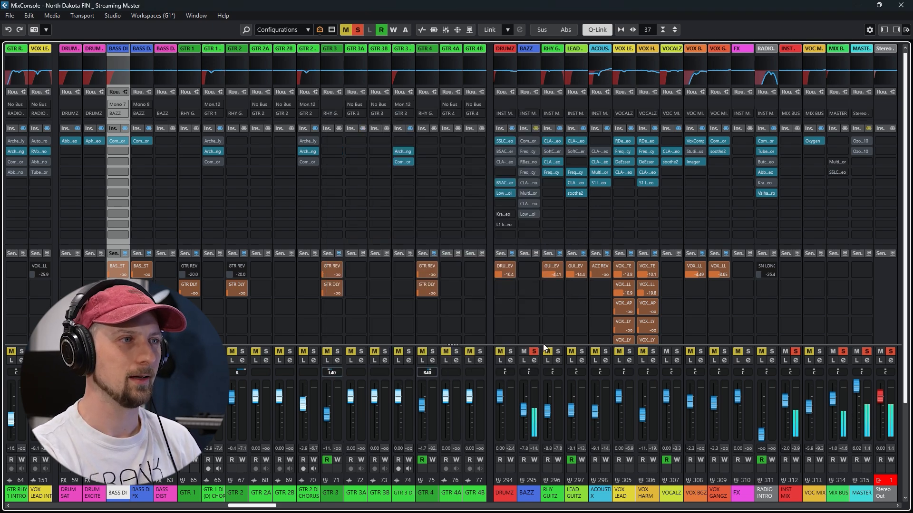
Lift the bypass on the BAZZ group's Compressor, audition it during playback, and close its window
left_click(529, 142)
left_click_drag(530, 119, 405, 104)
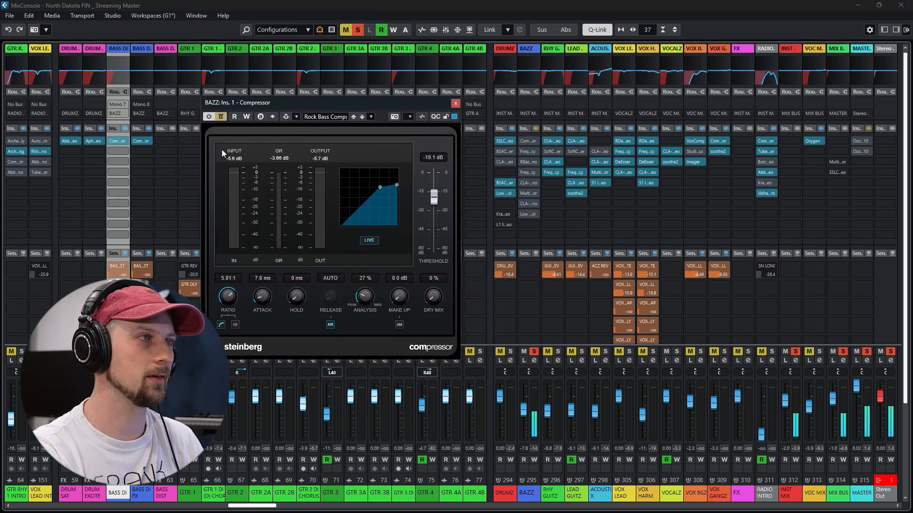
left_click(220, 117)
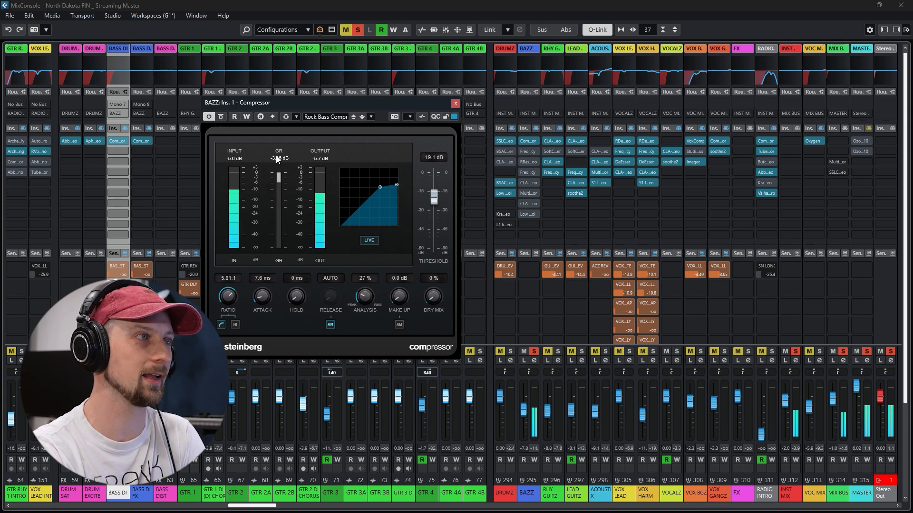
left_click(458, 102)
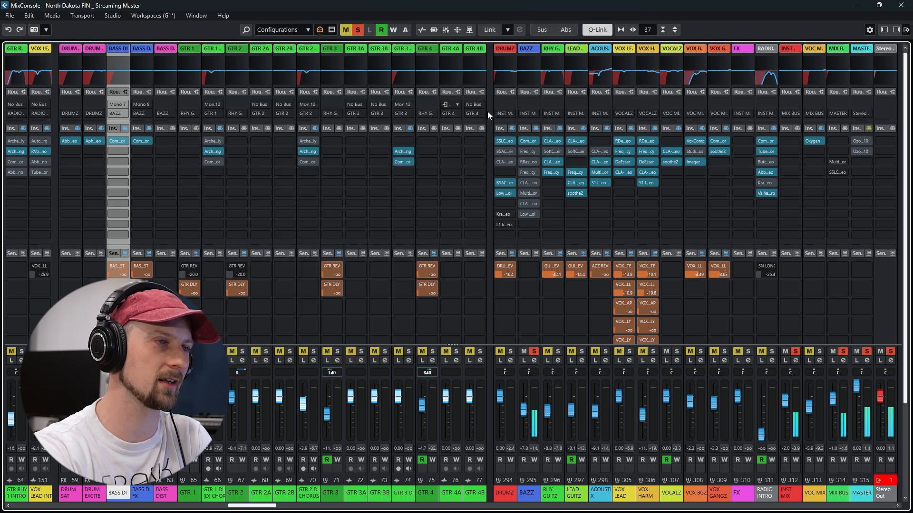
Lift the bypass on the BAZZ group's Frequency EQ and set band 3 to 329 Hz, -8.8 dB and band 2's gain to -1.3 dB
left_click(526, 150)
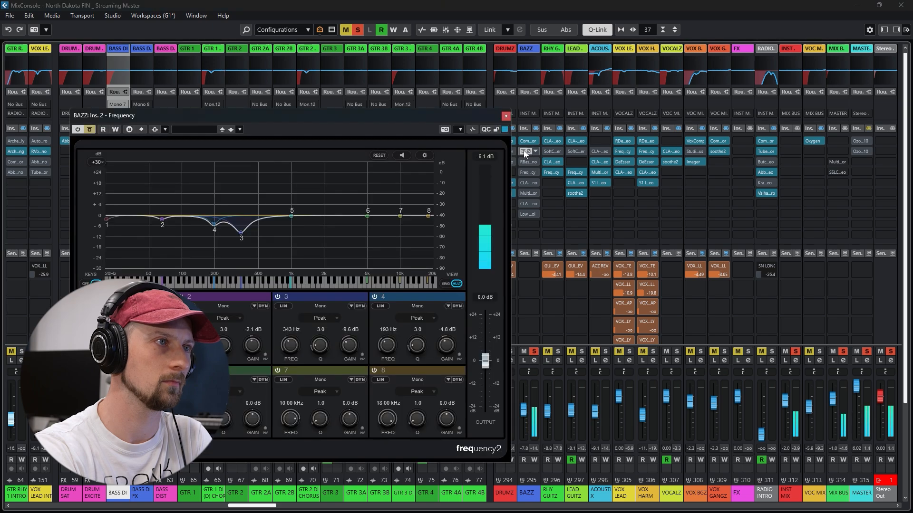
left_click(88, 130)
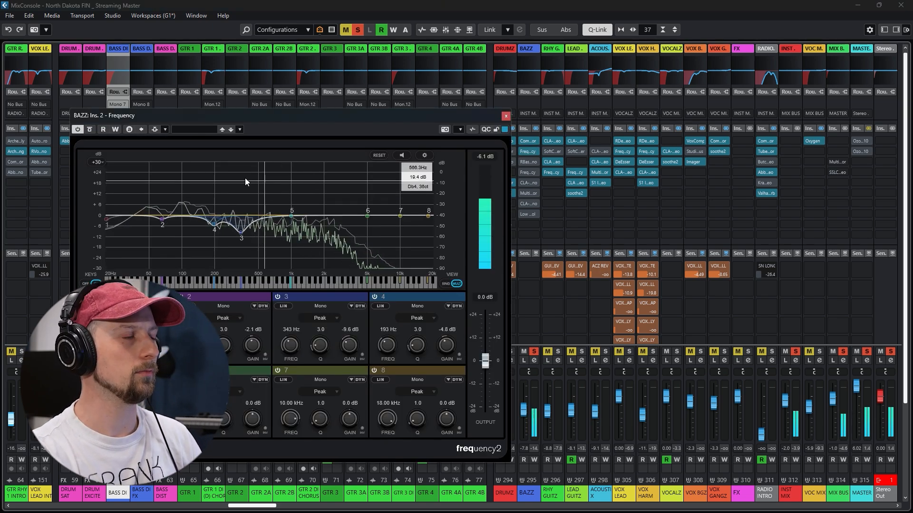
mouse_move(241, 231)
left_mouse_down()
mouse_move(241, 195)
mouse_move(239, 232)
left_mouse_up()
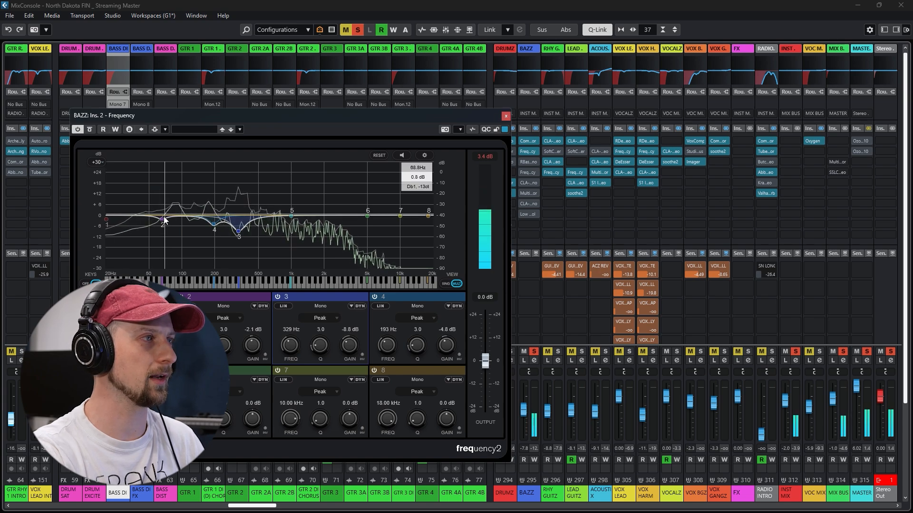
left_click_drag(164, 217, 162, 220)
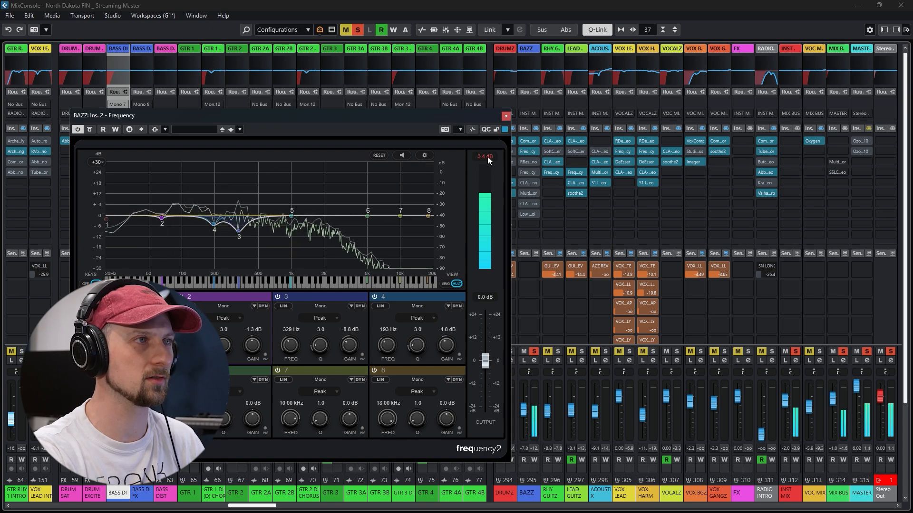
left_click(505, 116)
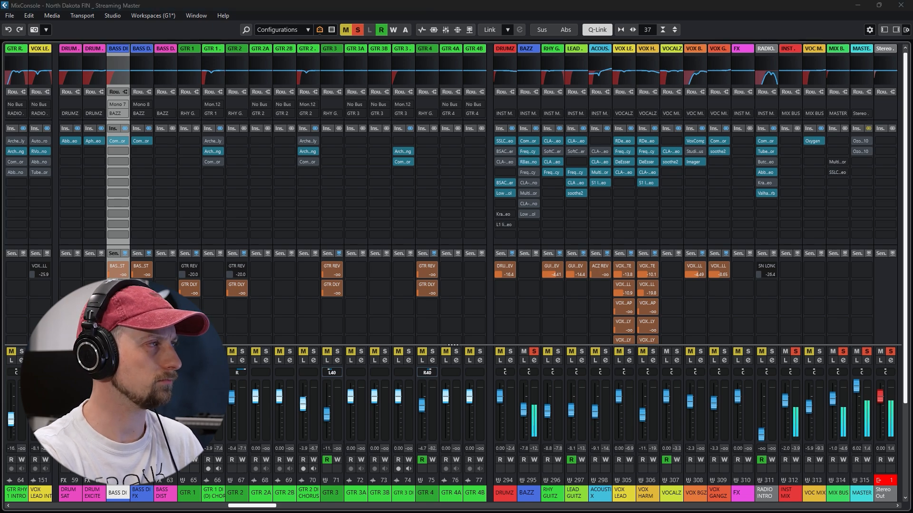
View the RBass Mono insert on the BAZZ group during playback and close its window
left_click(527, 162)
left_click_drag(557, 155, 418, 99)
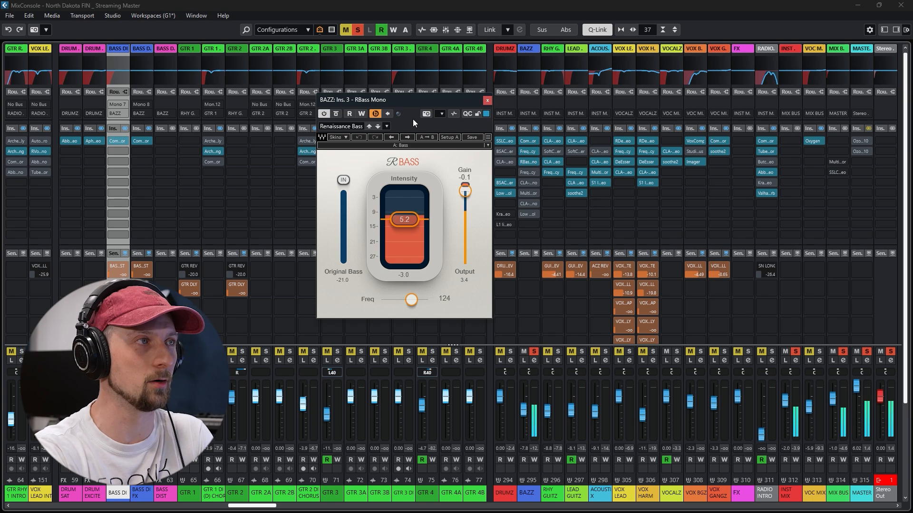
left_click(487, 101)
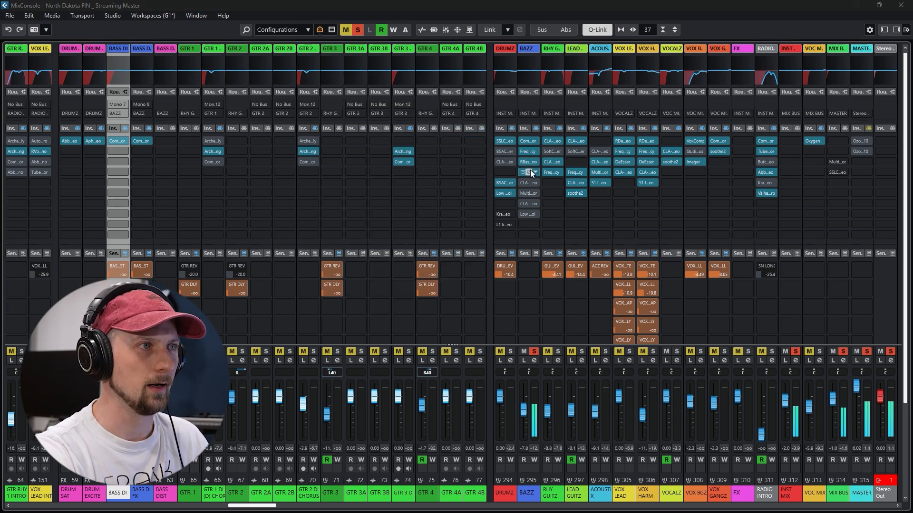
Lift the bypass on the BAZZ group's second Frequency EQ, set band 6 to 2.13 kHz and 5.0 dB, and close its window
left_click(529, 151)
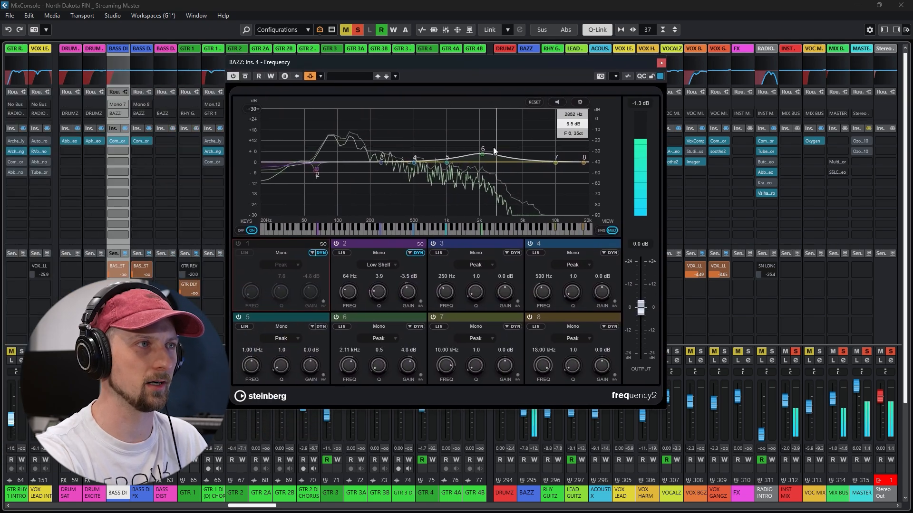
mouse_move(482, 153)
left_mouse_down()
mouse_move(481, 127)
mouse_move(482, 154)
left_mouse_up()
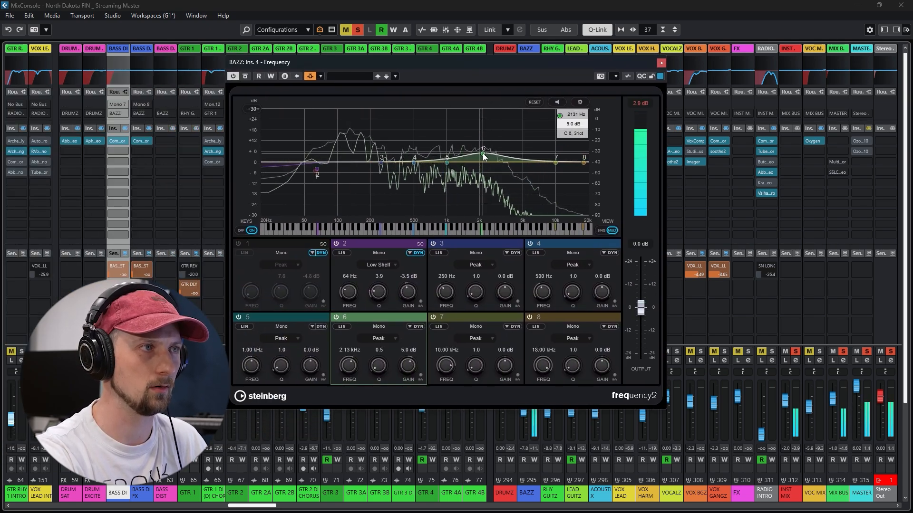
left_click(662, 62)
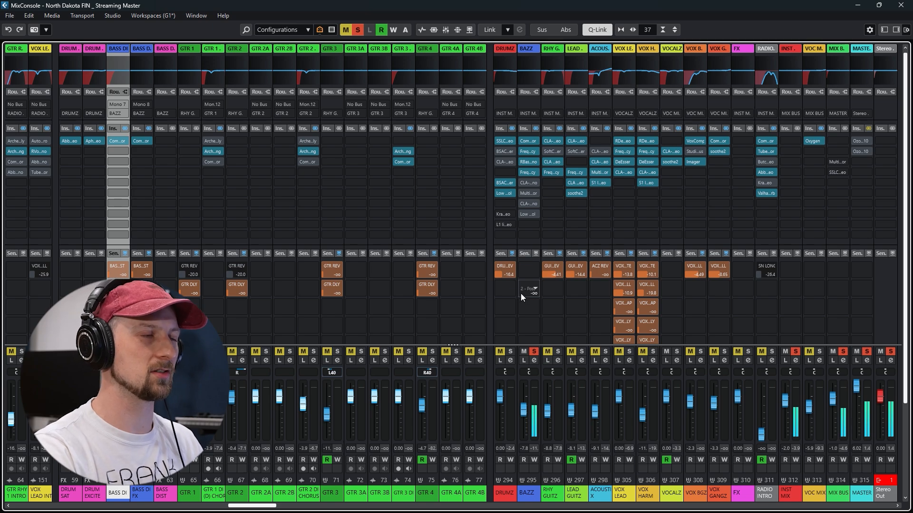
Solo DRUMZ together with BAZZ, then view and close the channel settings of BAZZ and MIX BUS during playback
left_click(511, 351)
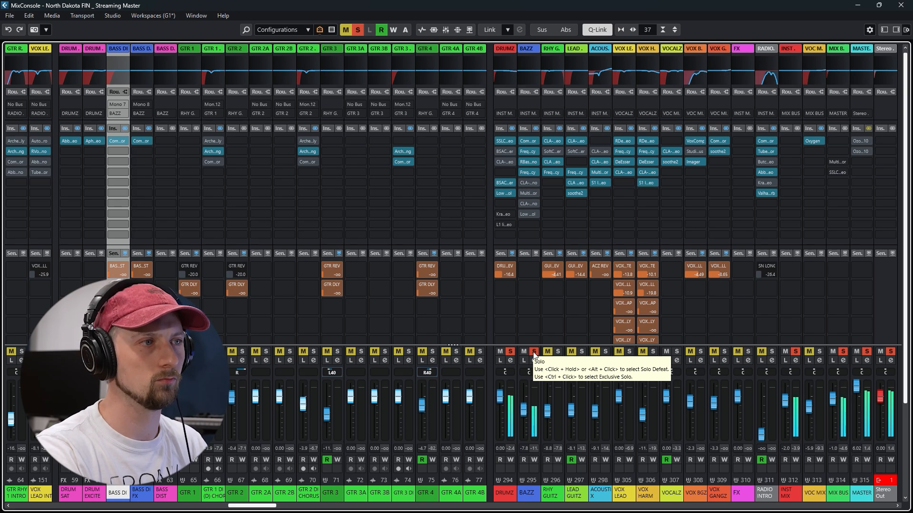
left_click(534, 360)
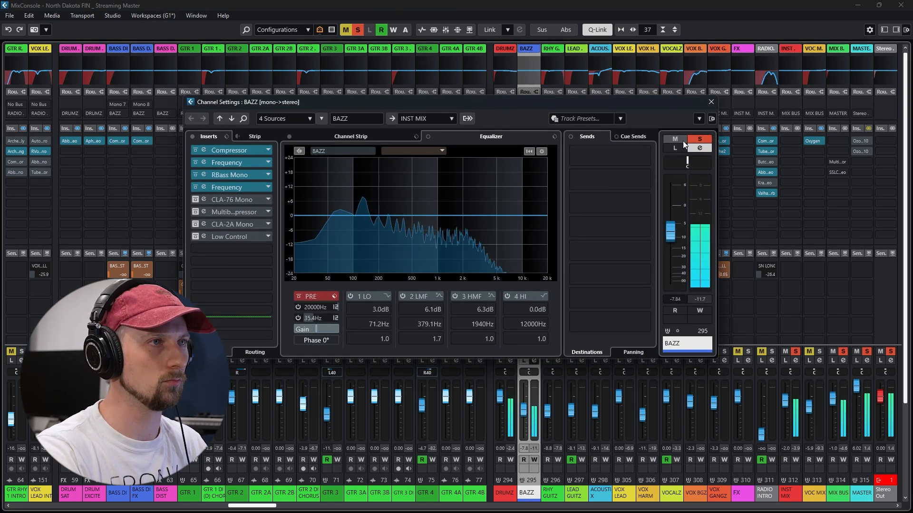
left_click(711, 102)
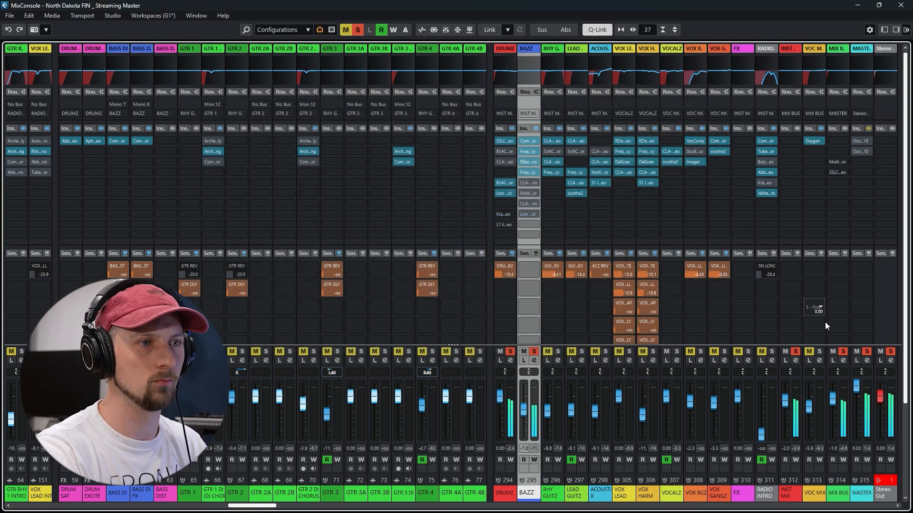
left_click(843, 360)
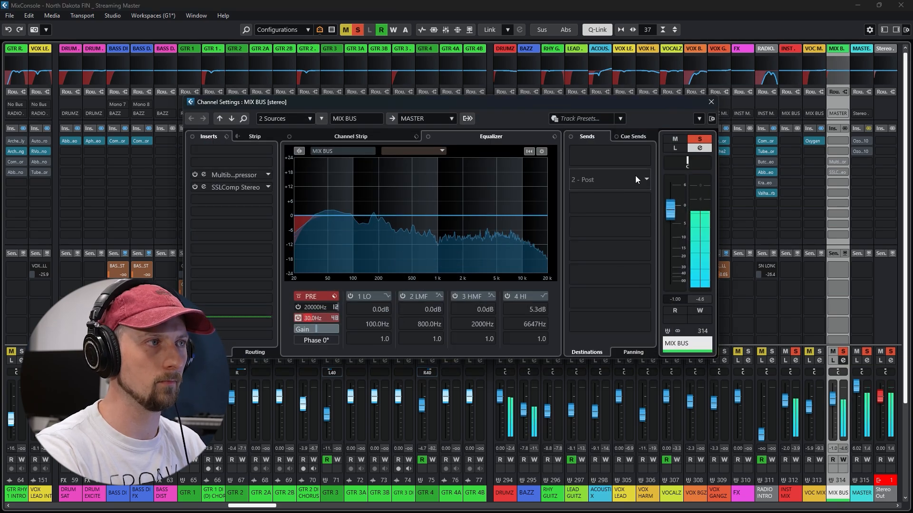
left_click(712, 101)
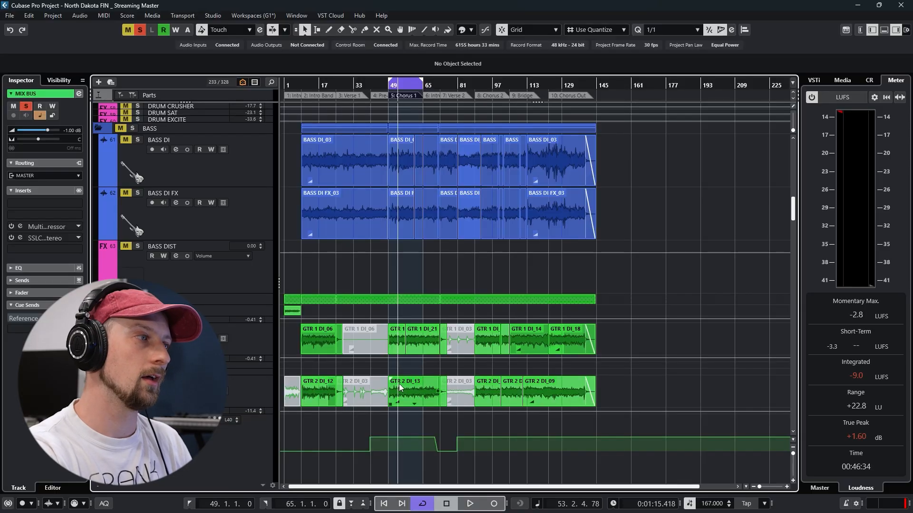
In the project window, select and solo the rhythm guitar tracks from GTR 1 DI (D) CHORUS through GTR 2 DI CHORUS
scroll(399, 388, "up", 2, "ctrl")
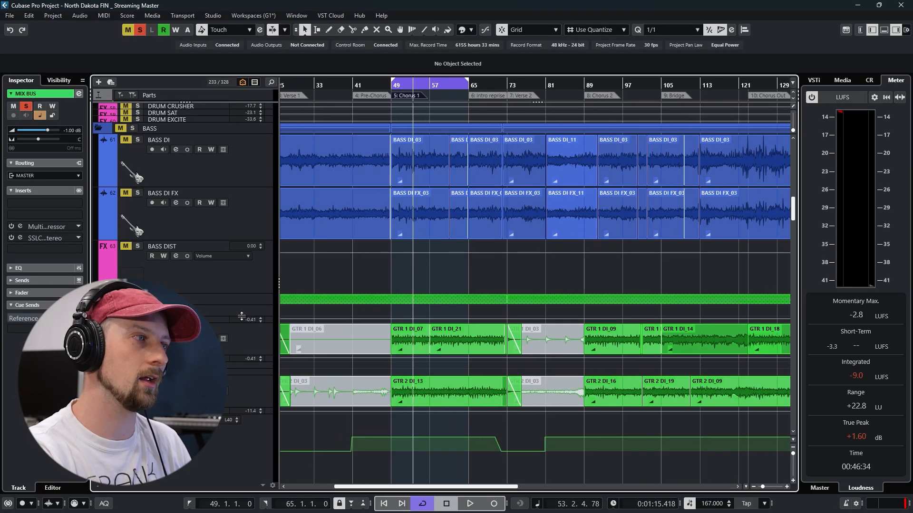
left_click(251, 332)
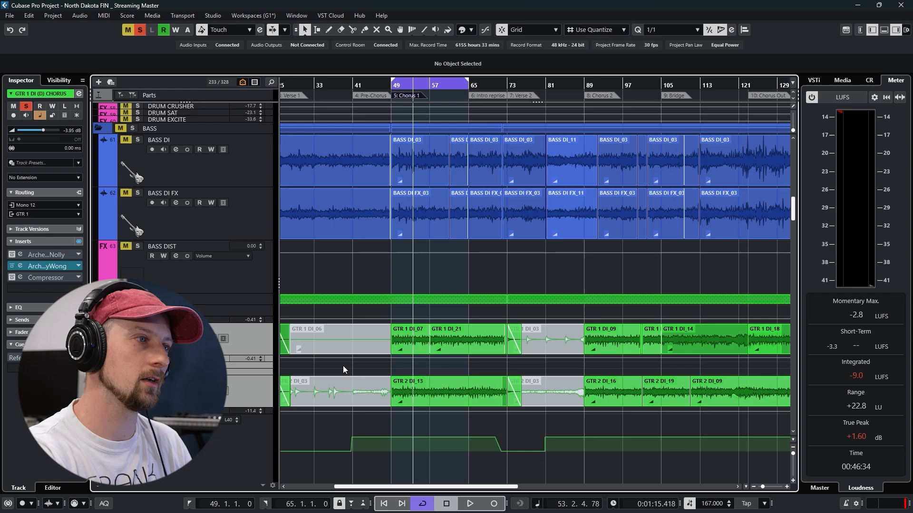
scroll(461, 401, "down", 2)
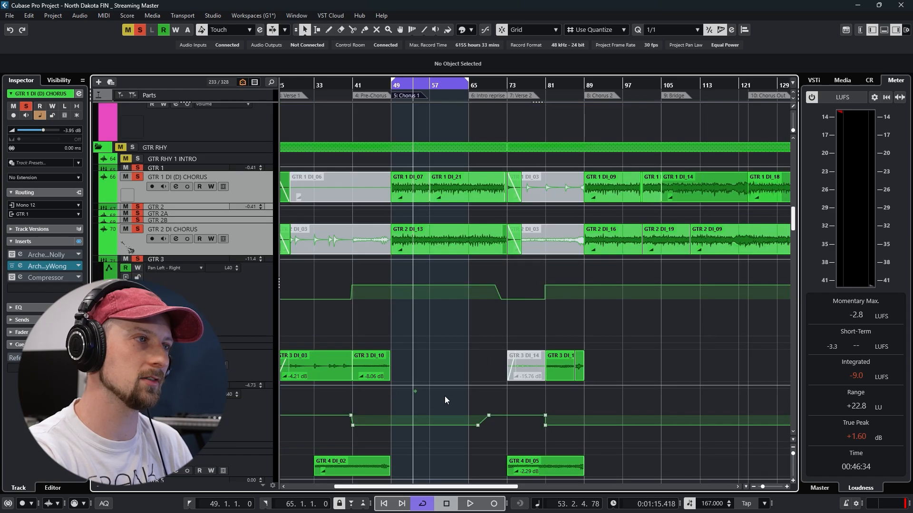
scroll(443, 398, "down", 1)
scroll(441, 396, "down", 1)
scroll(441, 396, "up", 2)
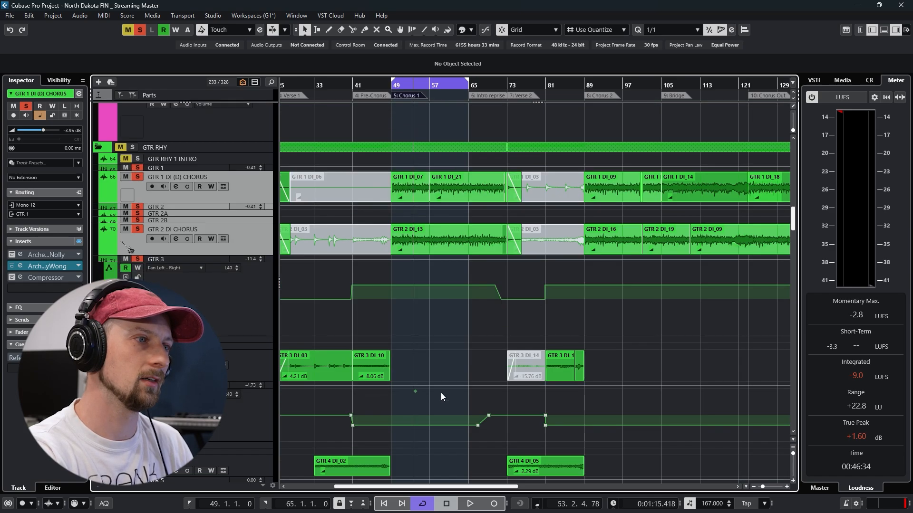
scroll(441, 392, "up", 2)
scroll(422, 372, "up", 1)
Show the mixer, play the selected guitar DI tracks raw, and lift their insert bypass
key("F3")
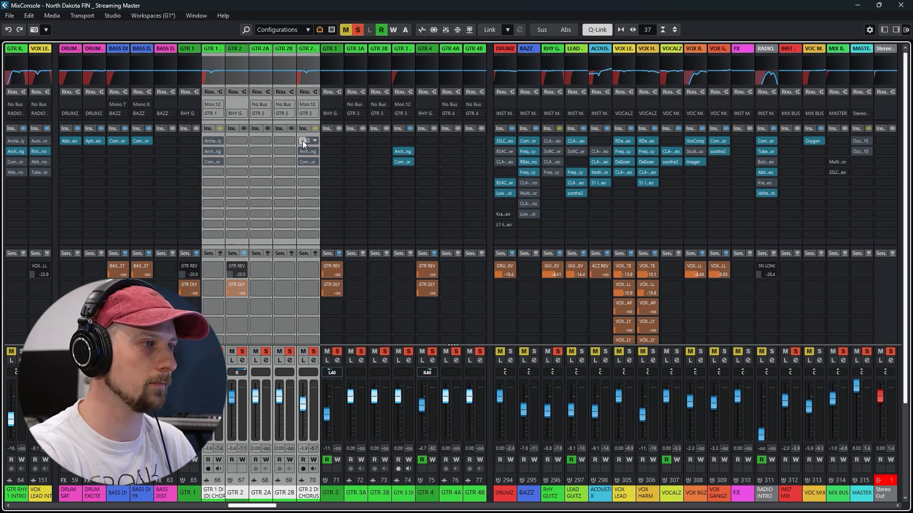
key("space")
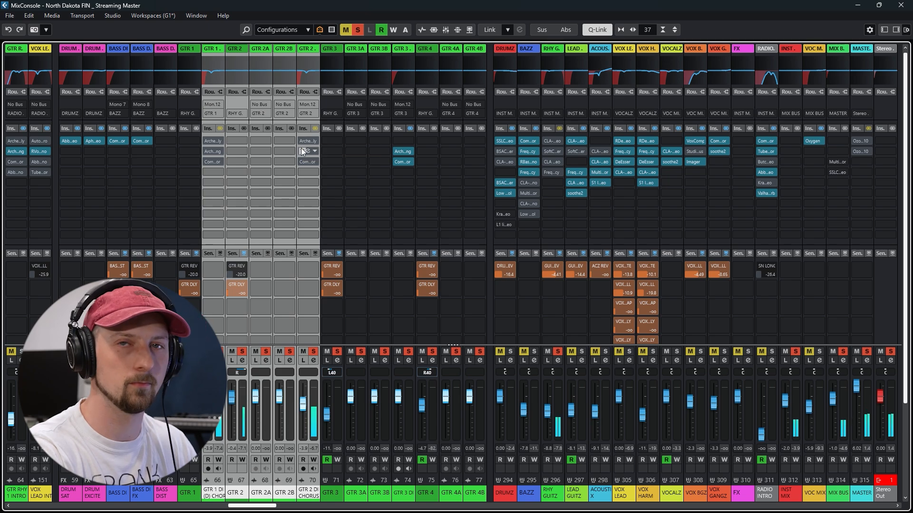
left_click(219, 128)
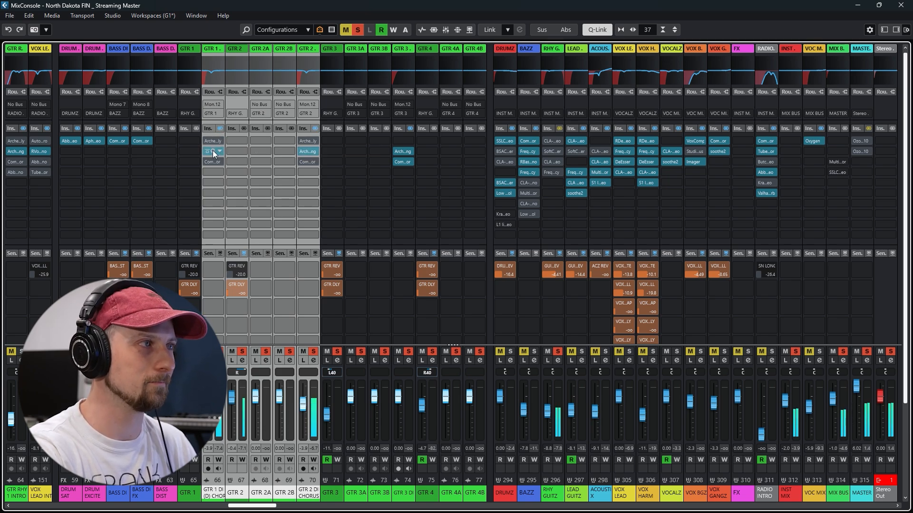
View the Archetype Cory Wong insert on GTR 1 DI (D) CHORUS and GTR 2 DI CHORUS, closing each window
left_click(210, 499)
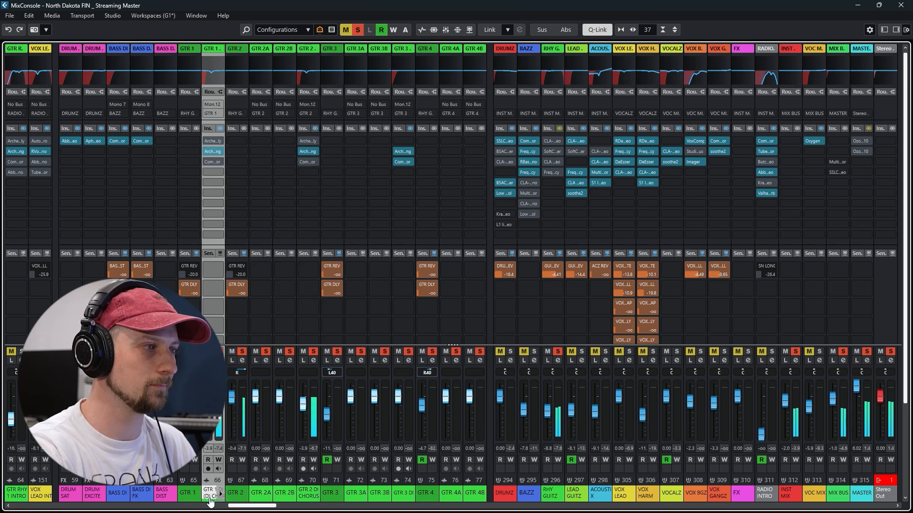
left_click(213, 152)
left_click_drag(372, 28, 381, 23)
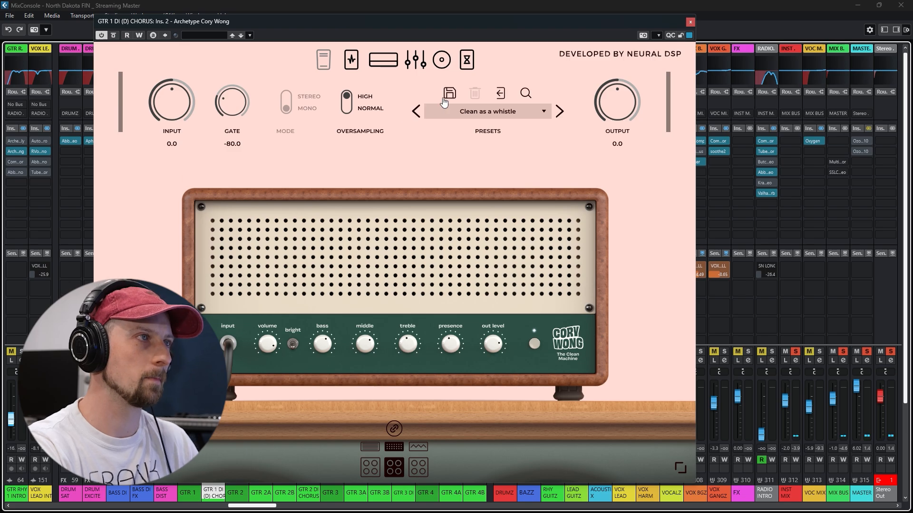
left_click(690, 22)
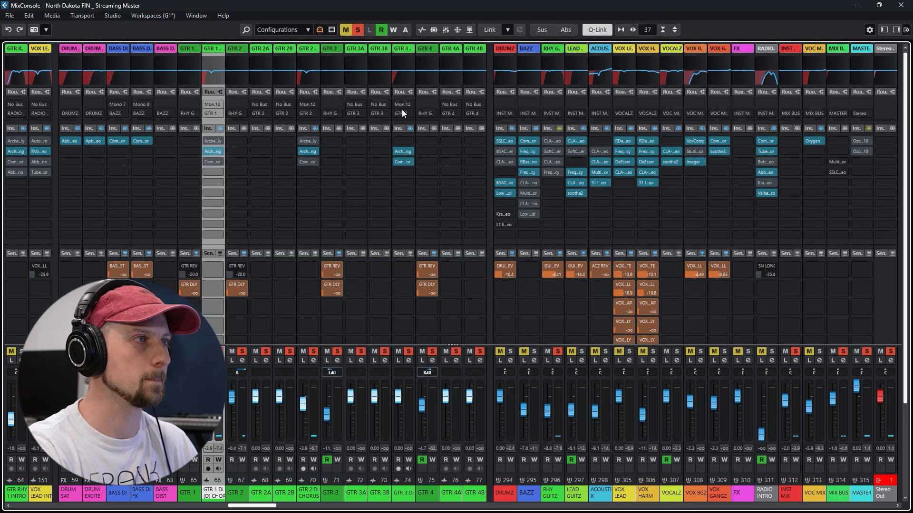
left_click(309, 151)
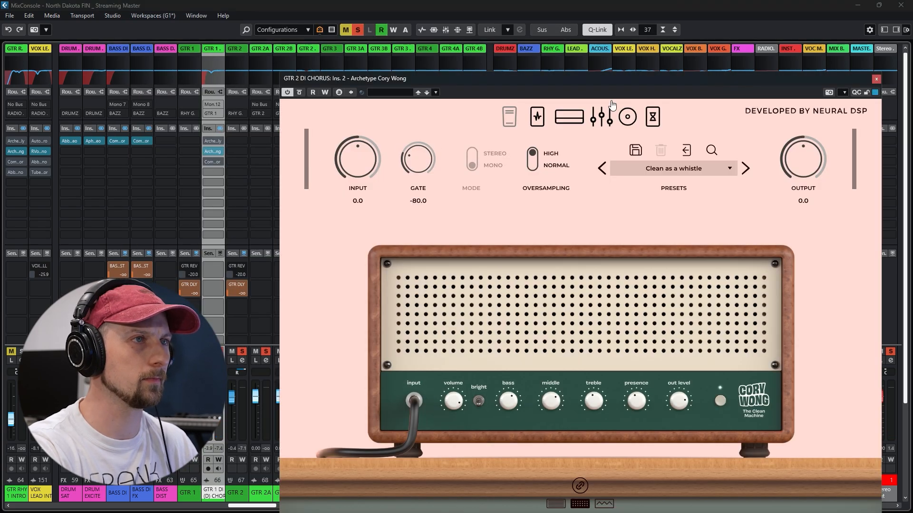
left_click_drag(633, 83, 524, 39)
left_click(768, 36)
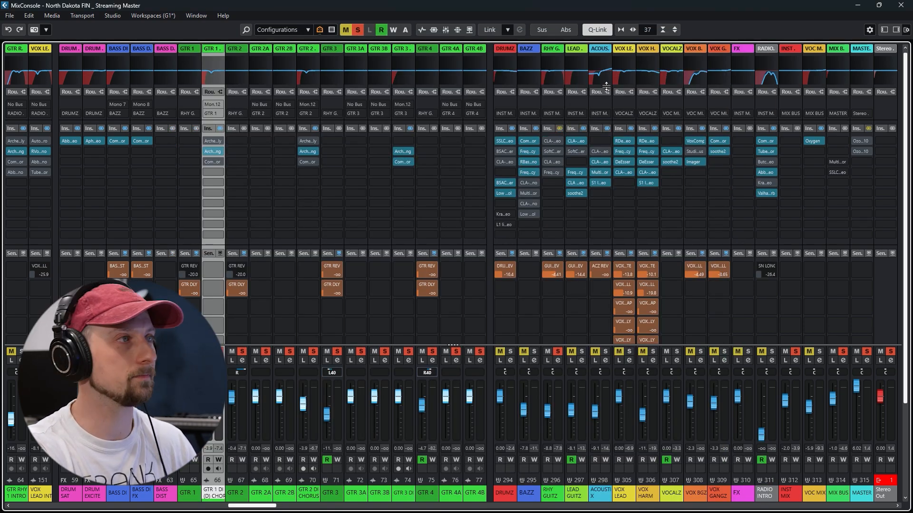
Play the guitars, examine the channel EQ of GTR 1 DI (D) CHORUS, and close its channel settings
key("space")
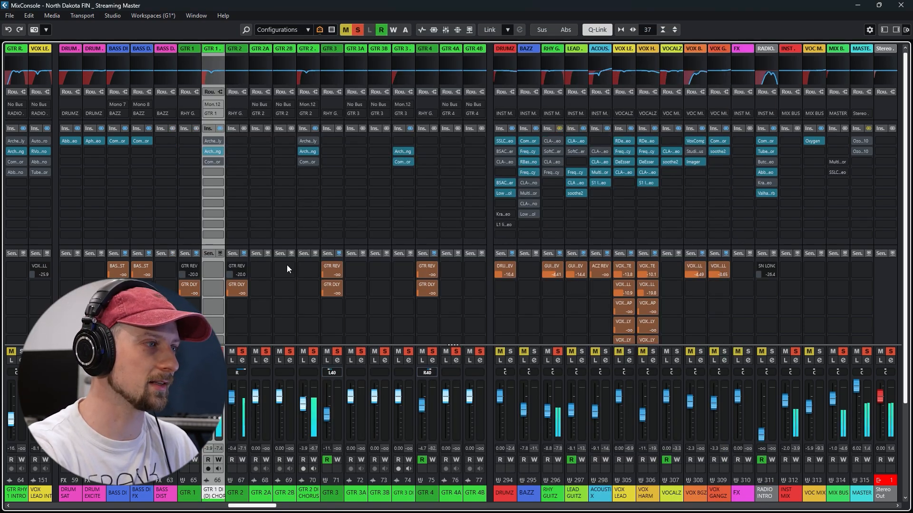
left_click(218, 360)
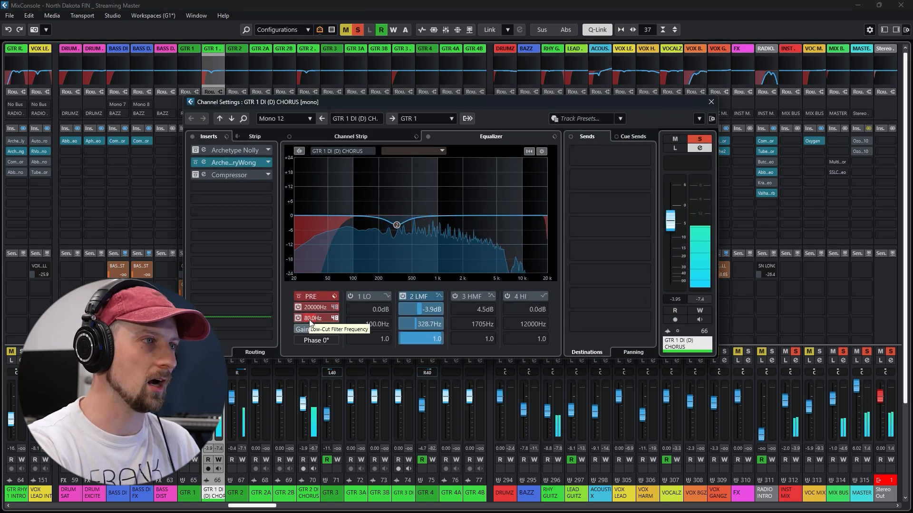
mouse_move(396, 225)
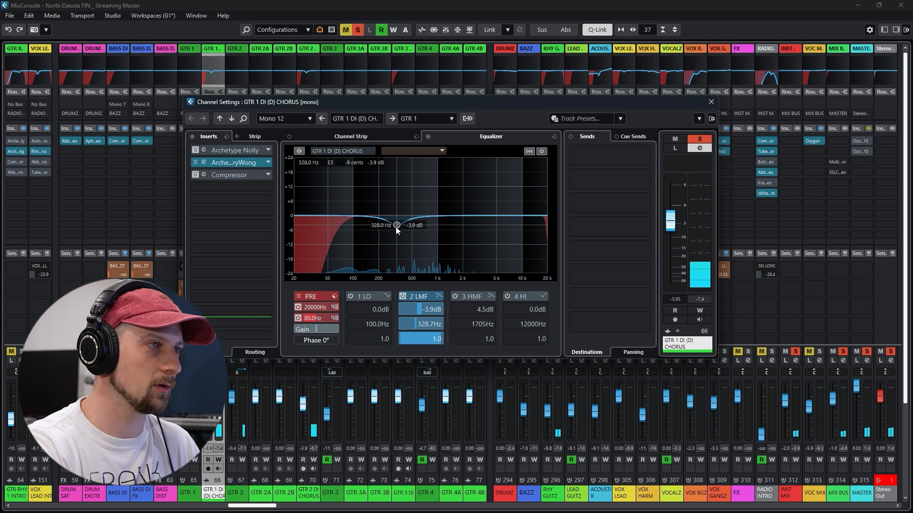
left_click(711, 102)
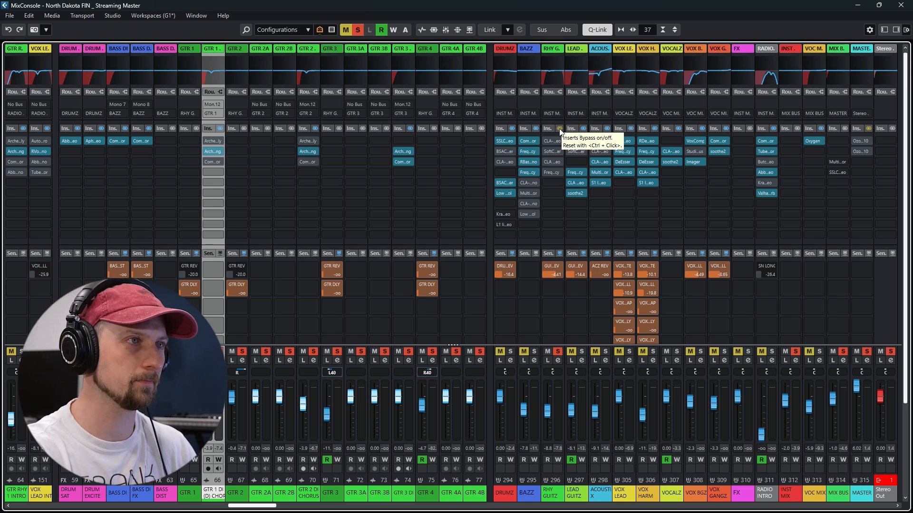
Lift the insert bypass on the RHY GUITZ group, audition its CLA-2A compressor during playback, and close the plug-in window
left_click(551, 141)
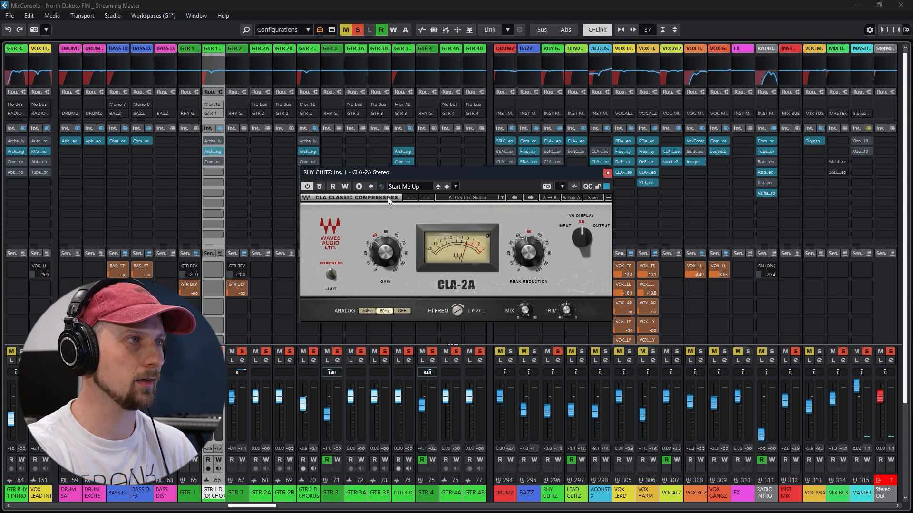
left_click(461, 179)
key("space")
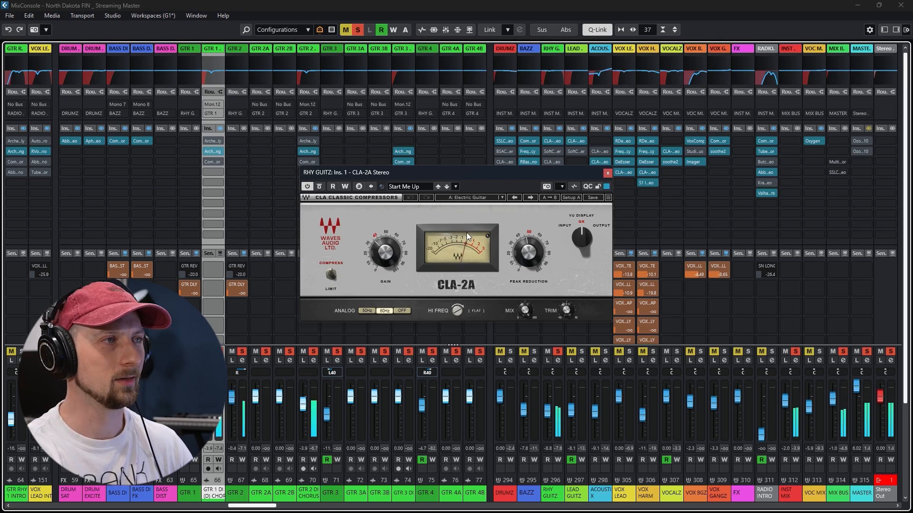
left_click(608, 173)
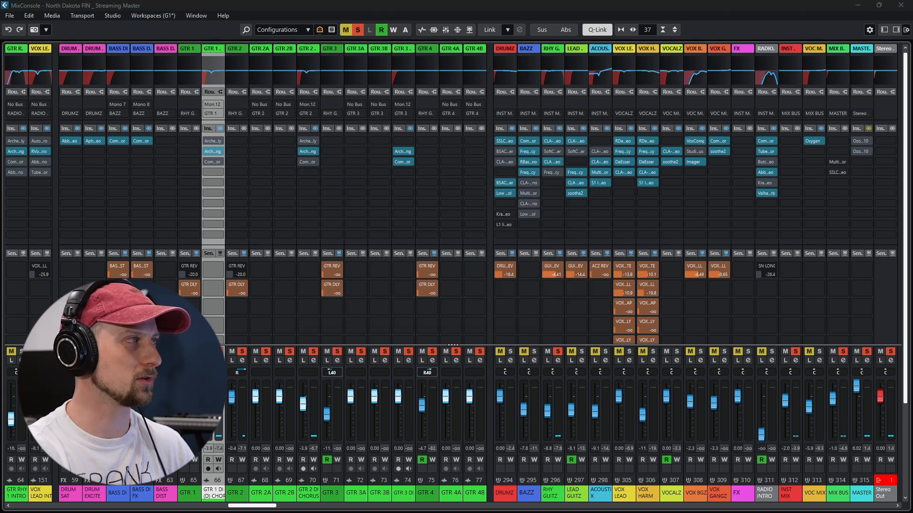
Open the RHY GUITZ group's CLA Guitars insert, audition it during playback, and close its window
left_click(553, 163)
left_click_drag(487, 195, 565, 126)
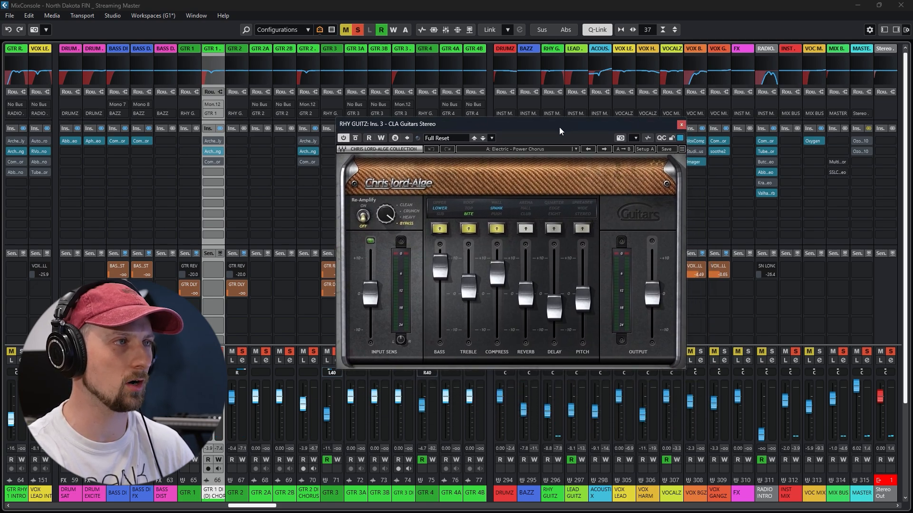
key("space")
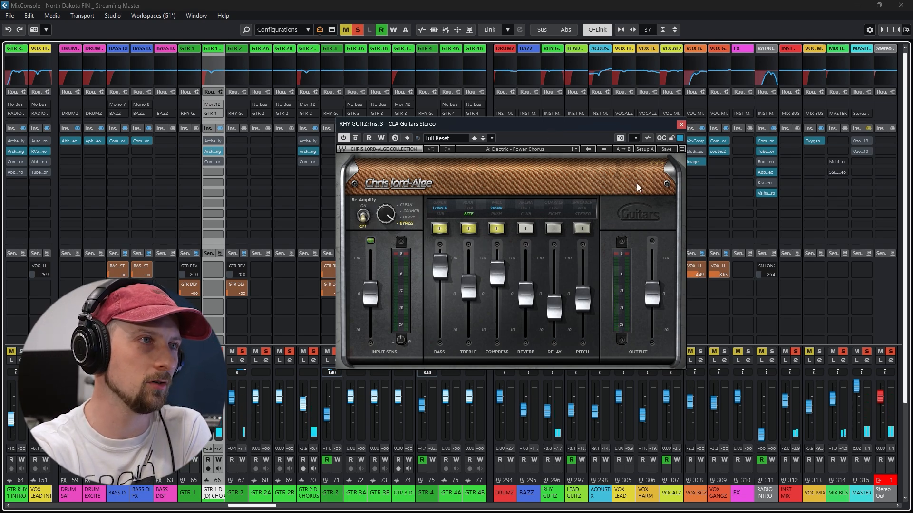
left_click(682, 125)
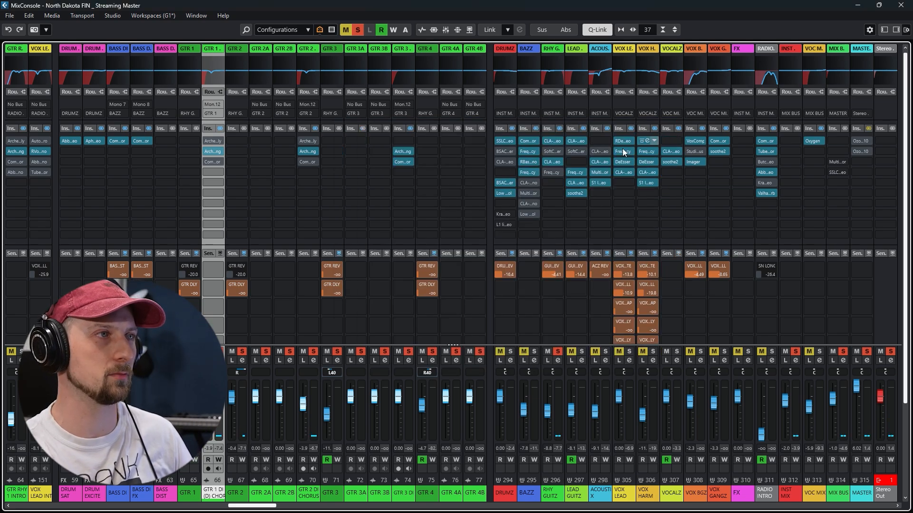
Activate the RHY GUITZ group's Frequency EQ and examine its bands during playback
left_click(553, 172)
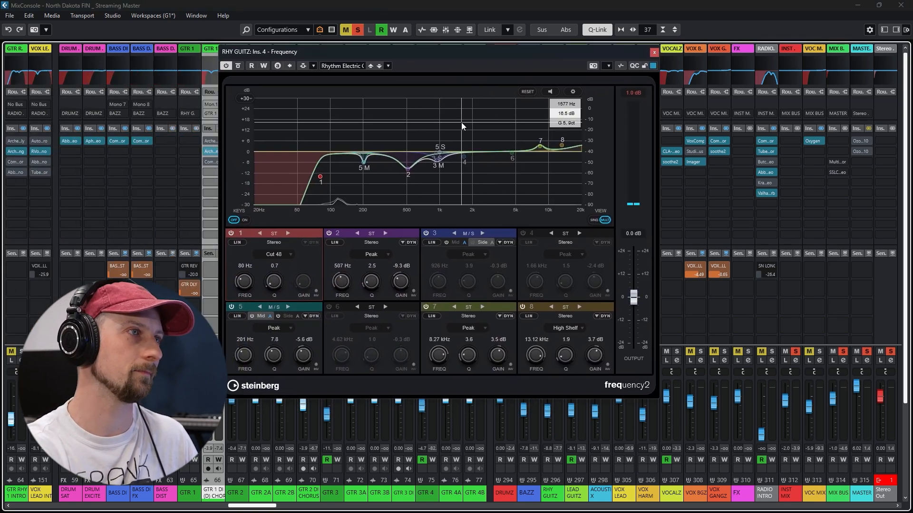
key("space")
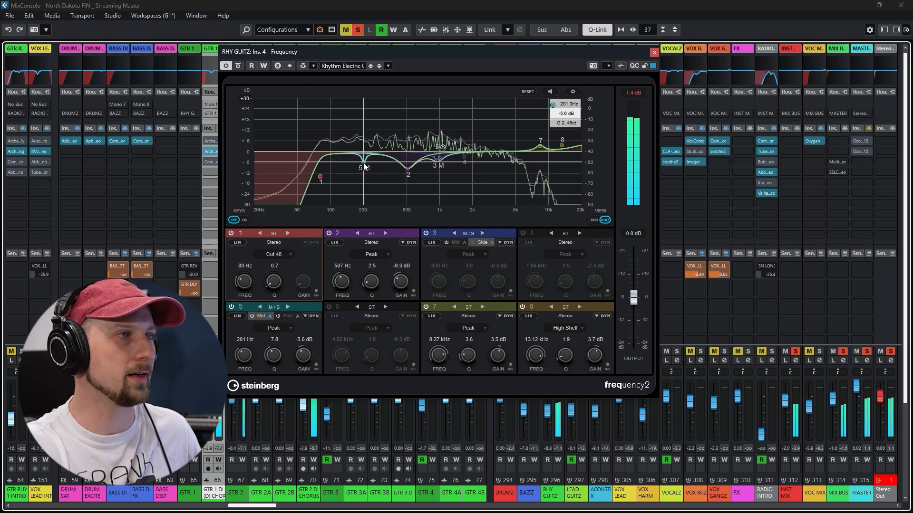
key("space")
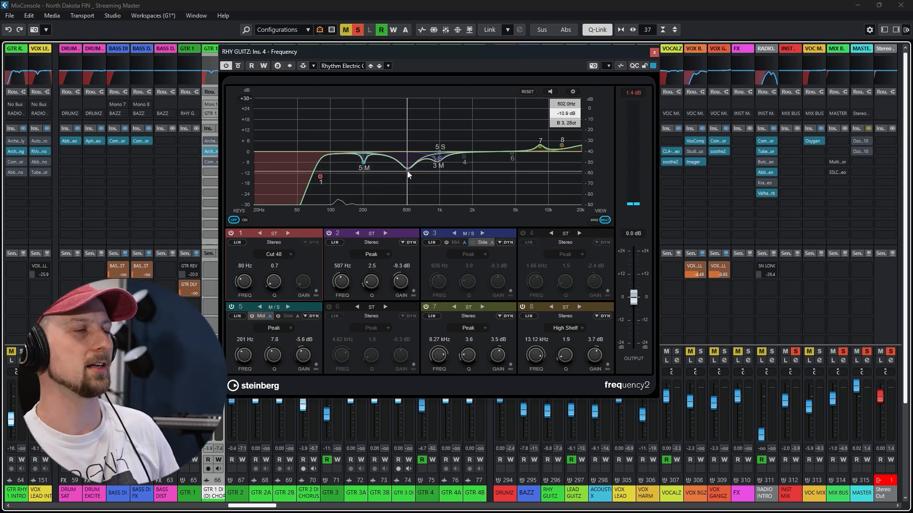
Set band 2 of the RHY GUITZ Frequency EQ to 492 Hz and -9.8 dB, and examine bands 7 and 8 during playback
key("space")
mouse_move(407, 168)
left_mouse_down()
mouse_move(406, 119)
mouse_move(407, 172)
left_mouse_up()
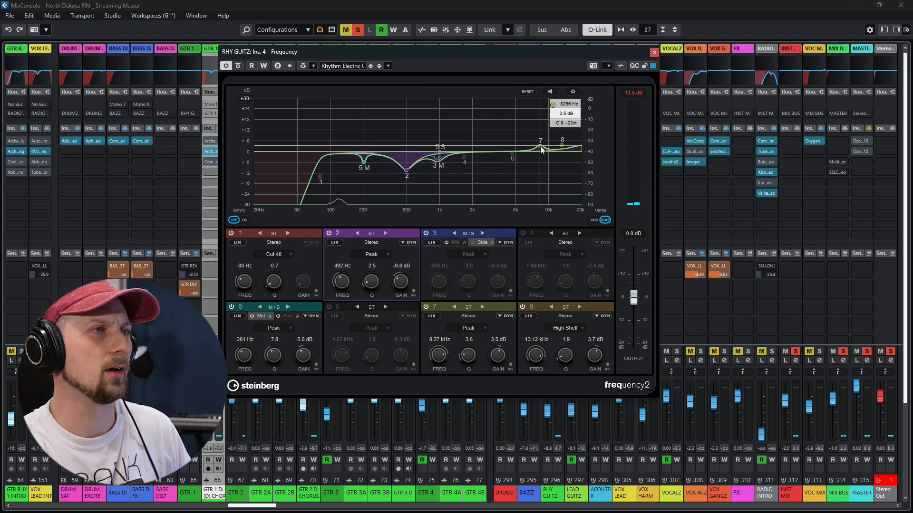
key("space")
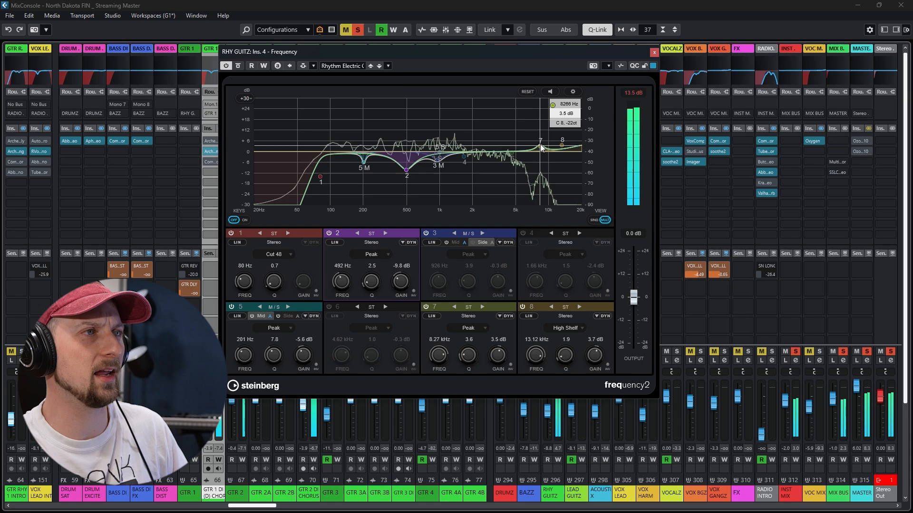
left_click_drag(541, 149, 562, 142)
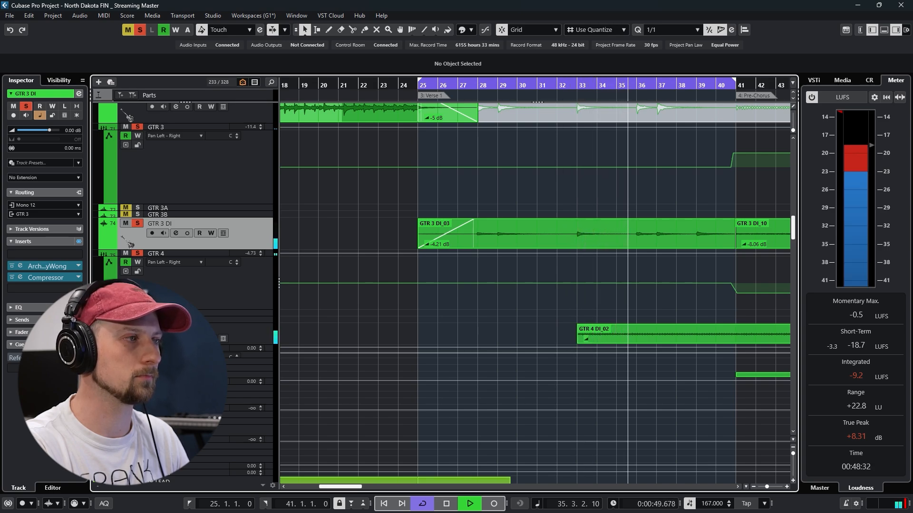
Examine the amp, delay and reverb, and pedal sections of GTR 4 DI's Archetype Cory Wong insert, and close its windows
left_click(176, 339)
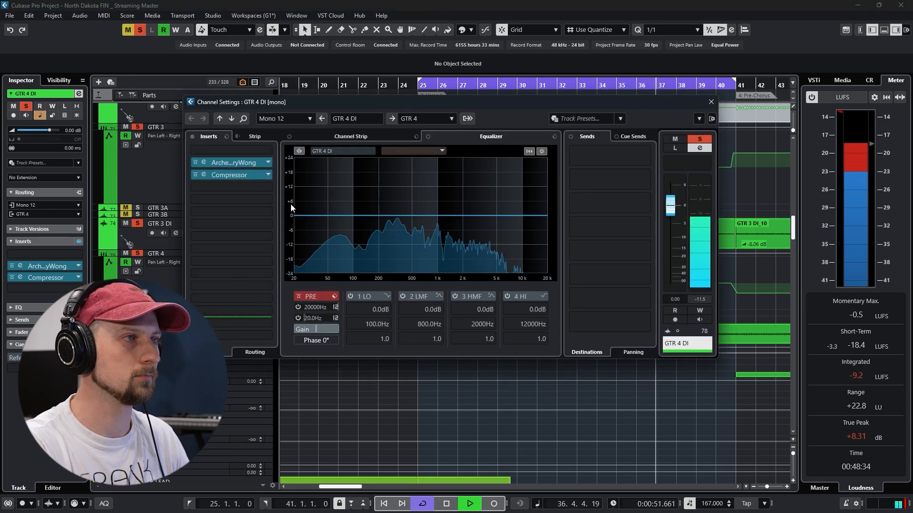
left_click(204, 162)
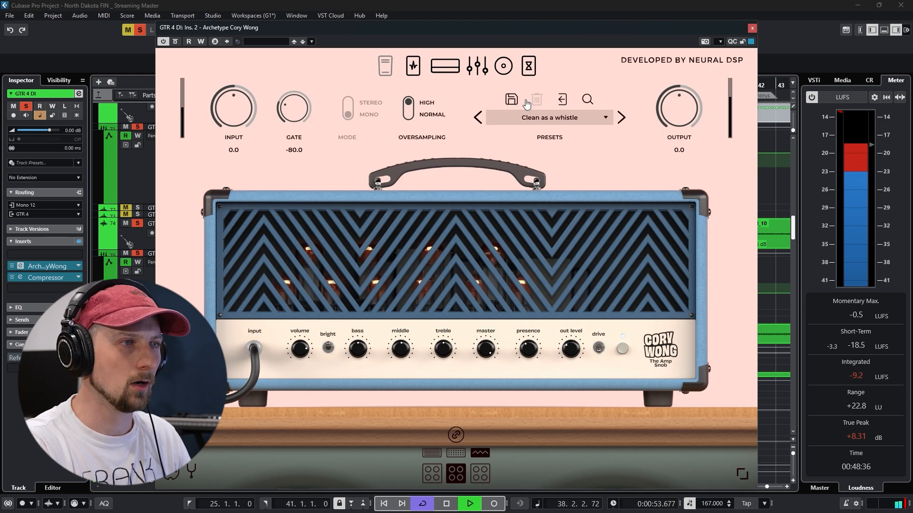
left_click_drag(414, 27, 436, 37)
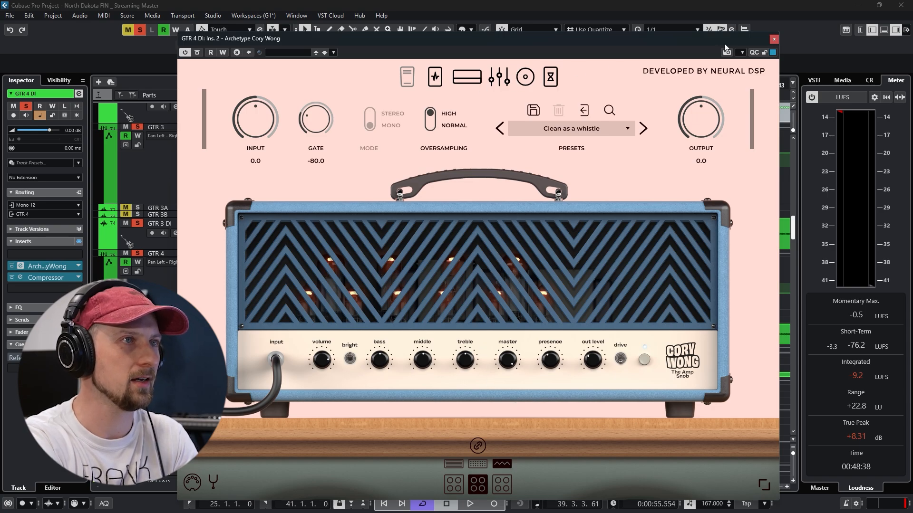
left_click(524, 78)
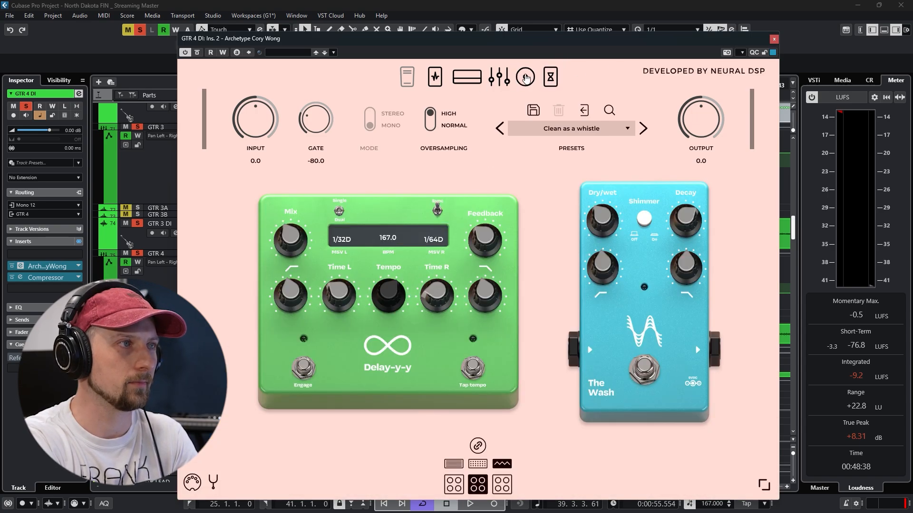
left_click(436, 77)
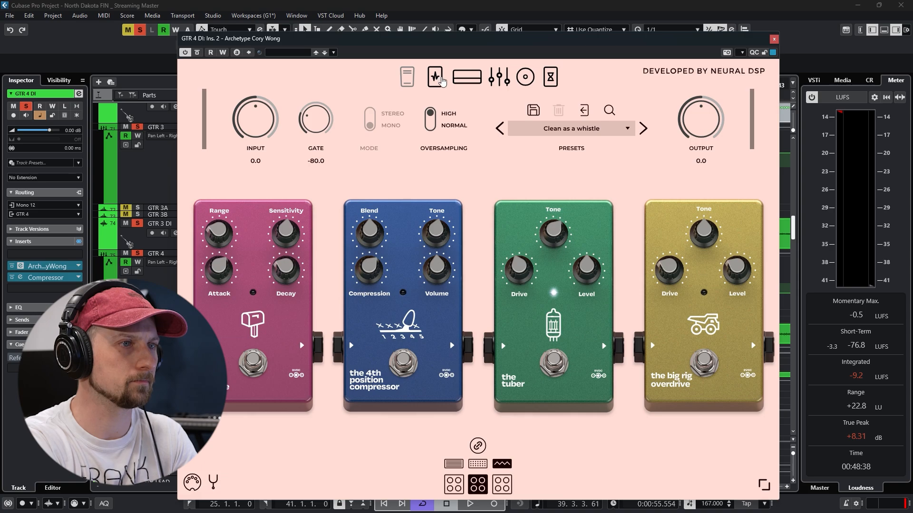
left_click(775, 39)
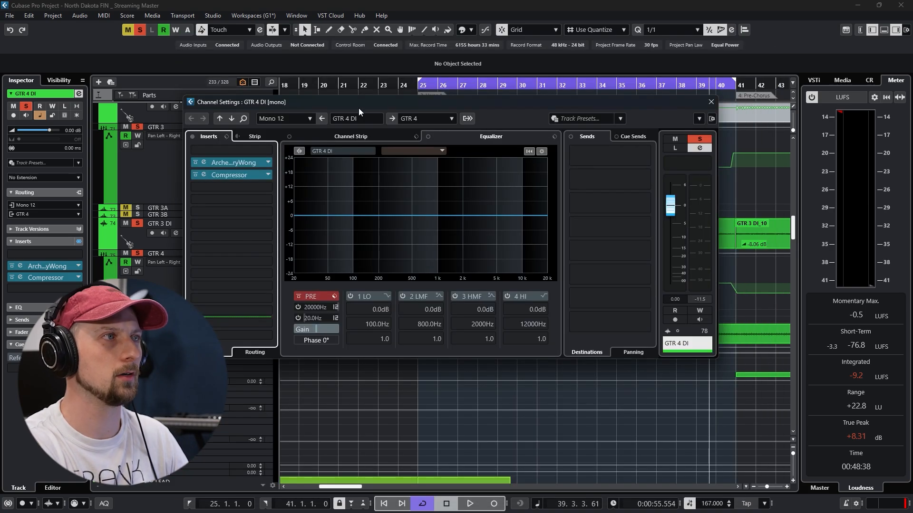
left_click(710, 103)
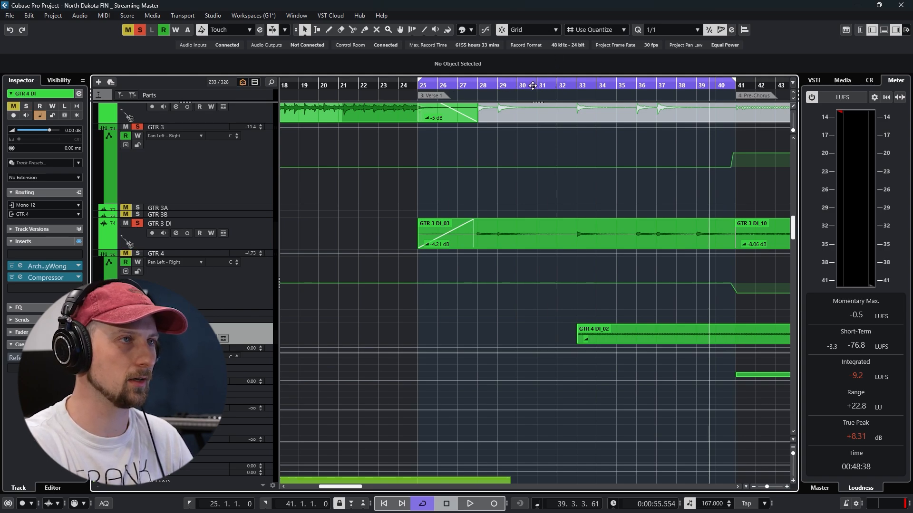
Play from bar 25 with GTR 3 DI's Archetype Cory Wong insert open on its delay and reverb effects
left_click(420, 88)
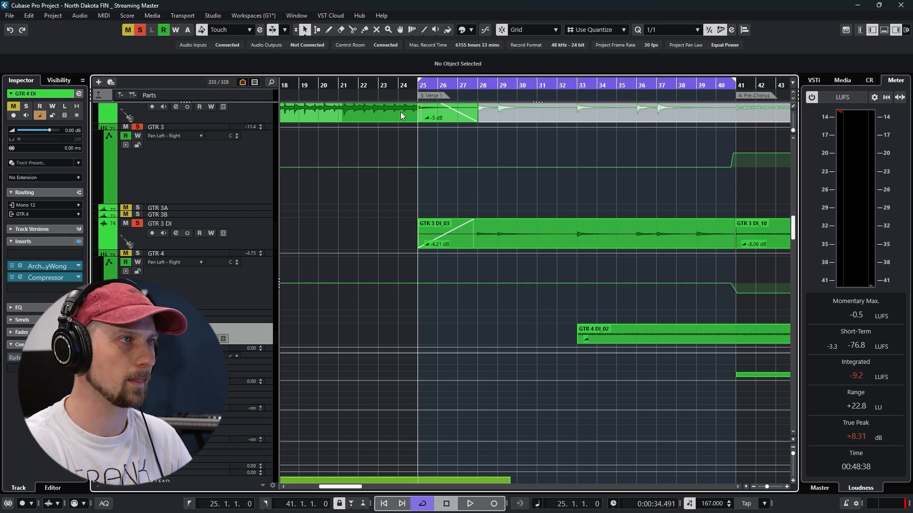
left_click(176, 233)
left_click(204, 162)
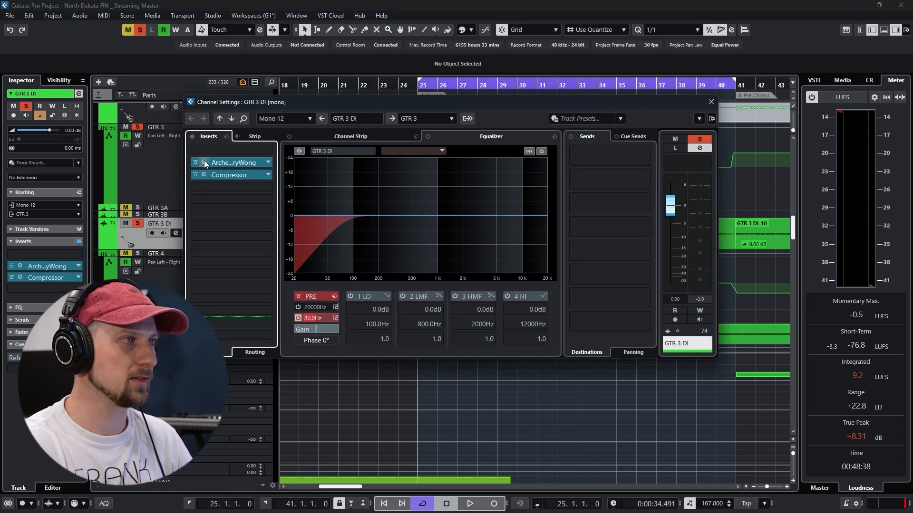
key("space")
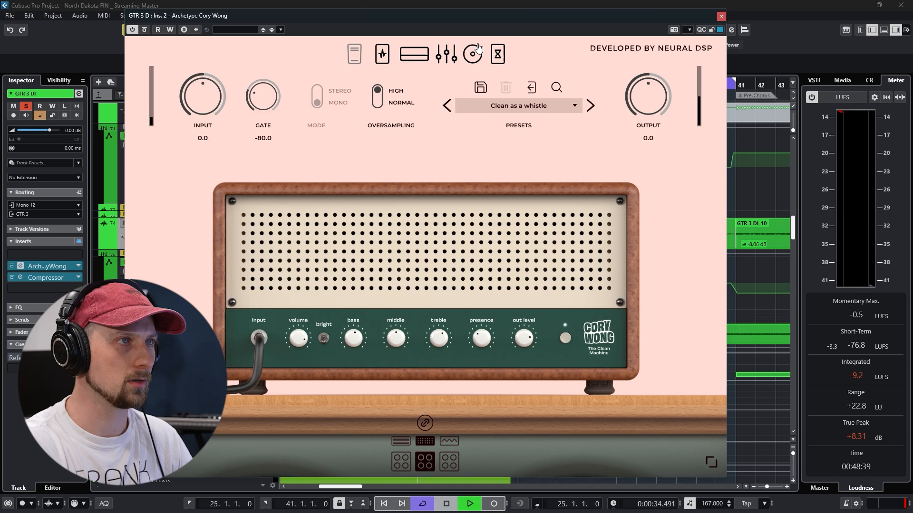
left_click(499, 55)
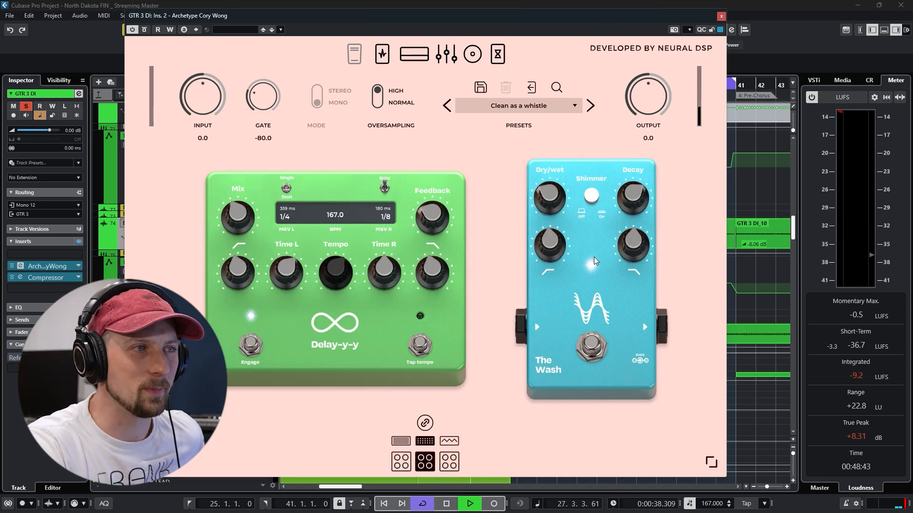
Compare The Wash reverb on GTR 3 DI switched off and on and at different Dry/wet amounts, and close the channel's windows
left_click(593, 348)
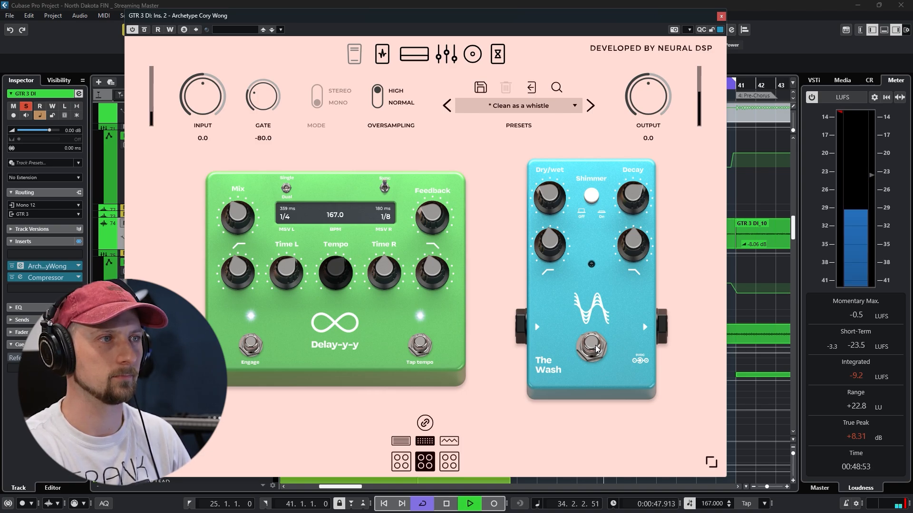
left_click(597, 348)
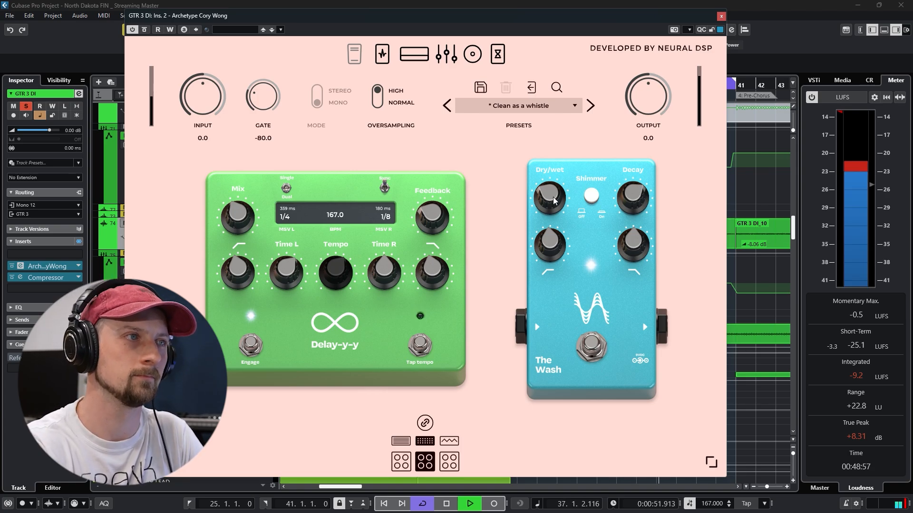
left_click_drag(550, 197, 569, 118)
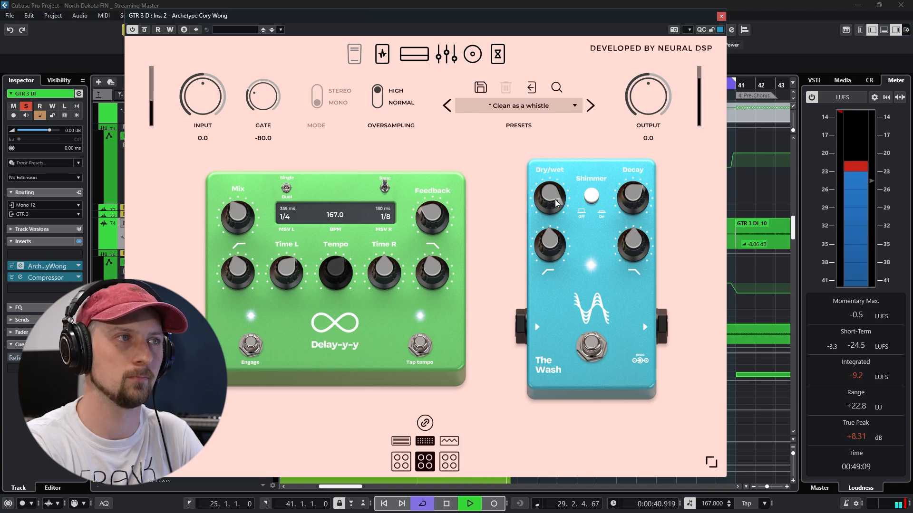
left_click_drag(555, 193, 554, 264)
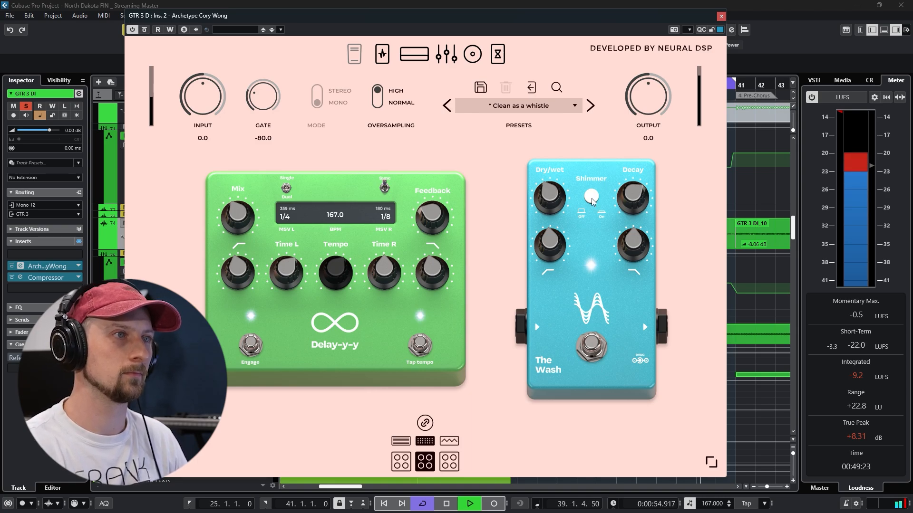
key("space")
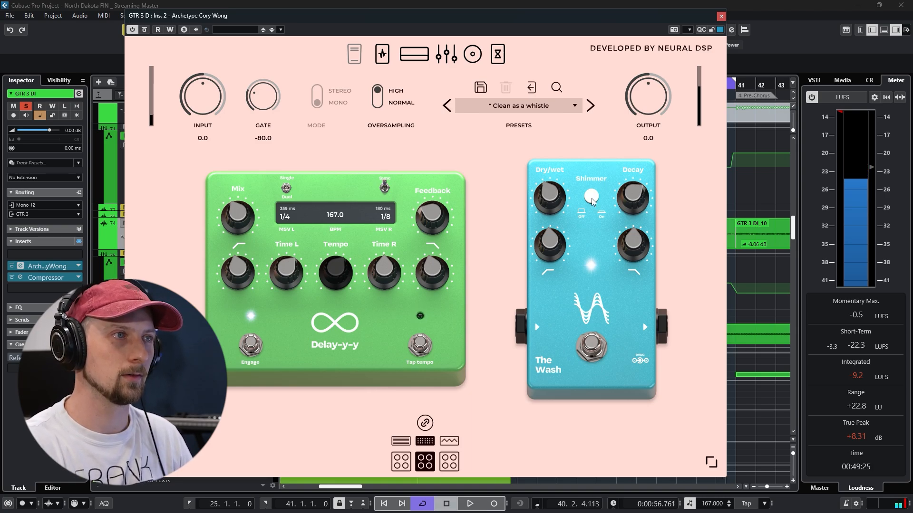
left_click(722, 17)
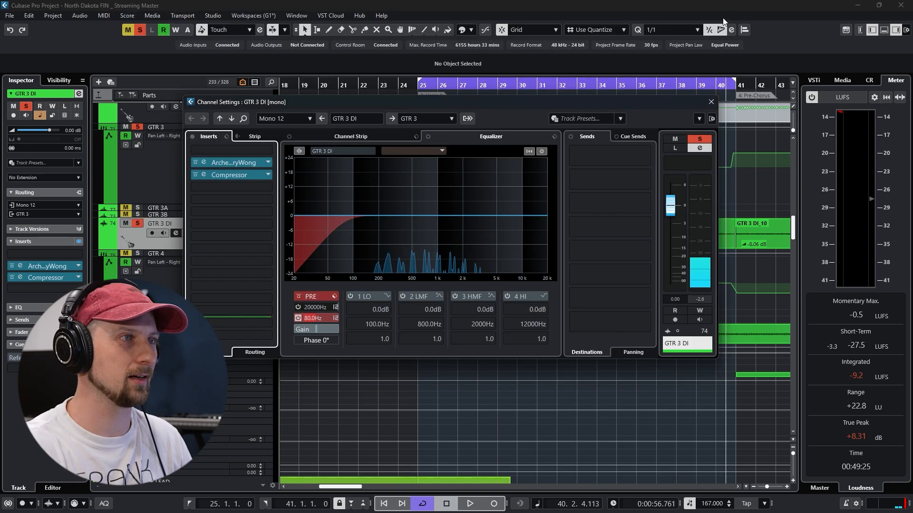
left_click(712, 102)
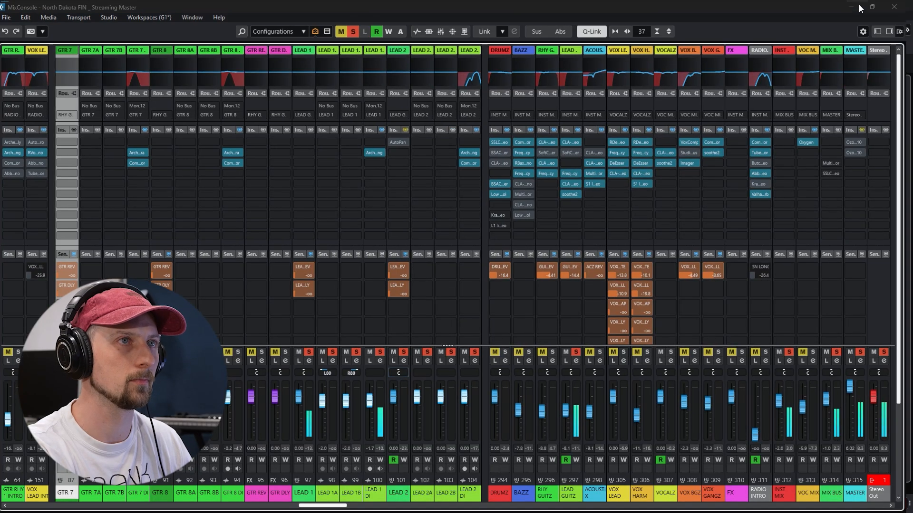
Check the lead guitar tracks in the project, return to the MixConsole, and bypass the LEAD GUITZ group's inserts
left_click(851, 5)
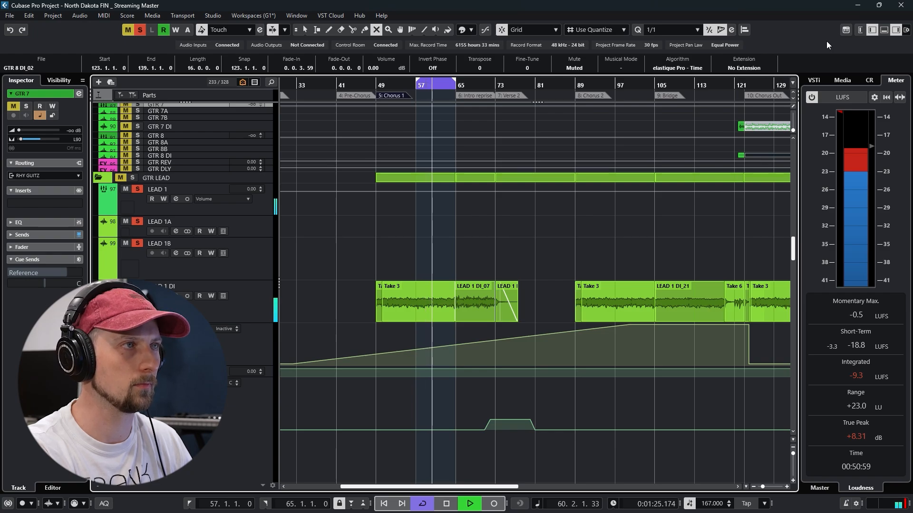
key("F3")
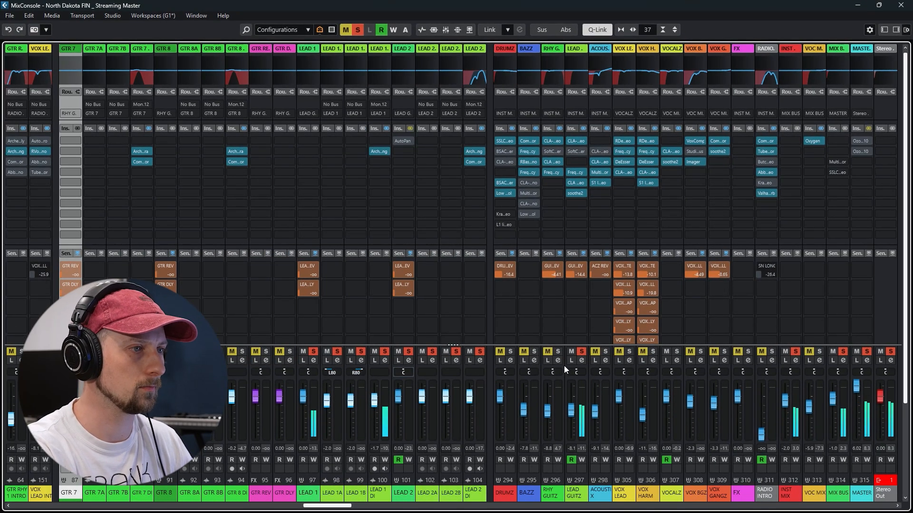
left_click(583, 128)
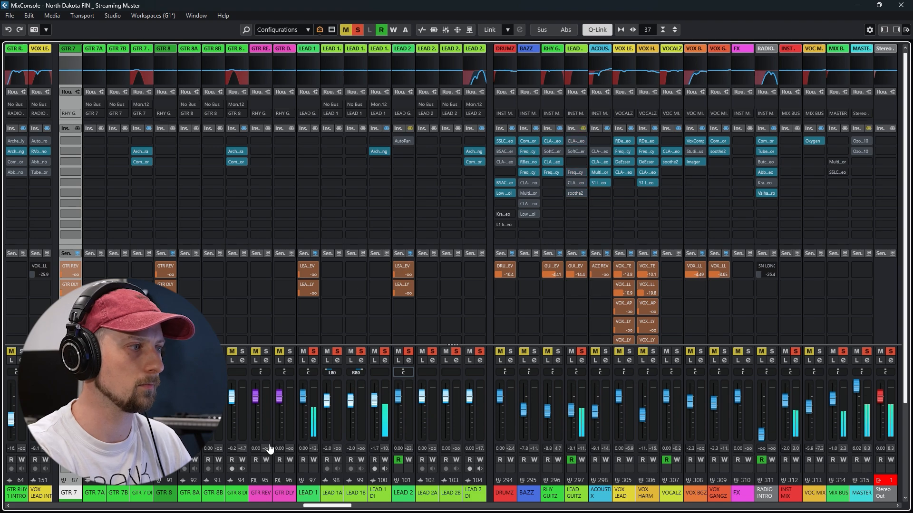
Bring the lead guitar channels into view and lift the insert bypass on LEAD 1 DI
left_click(300, 507)
left_click_drag(297, 507, 359, 505)
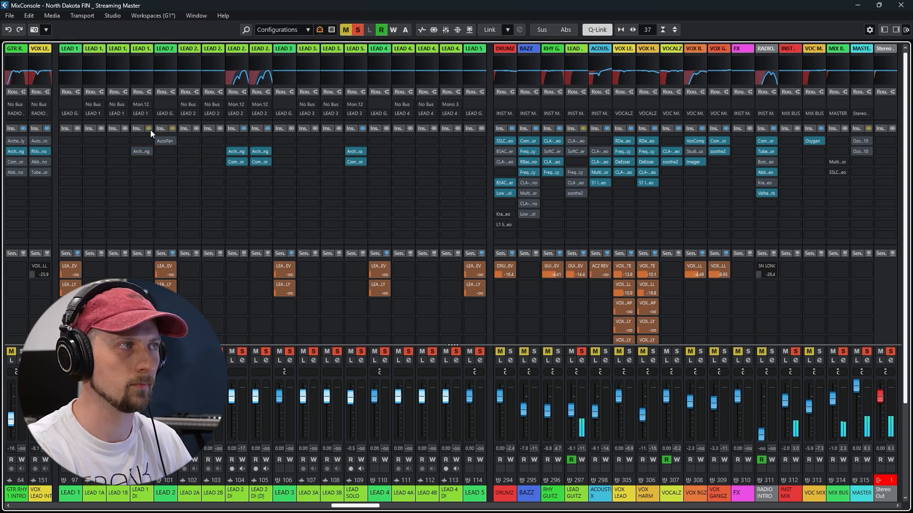
right_click(150, 130)
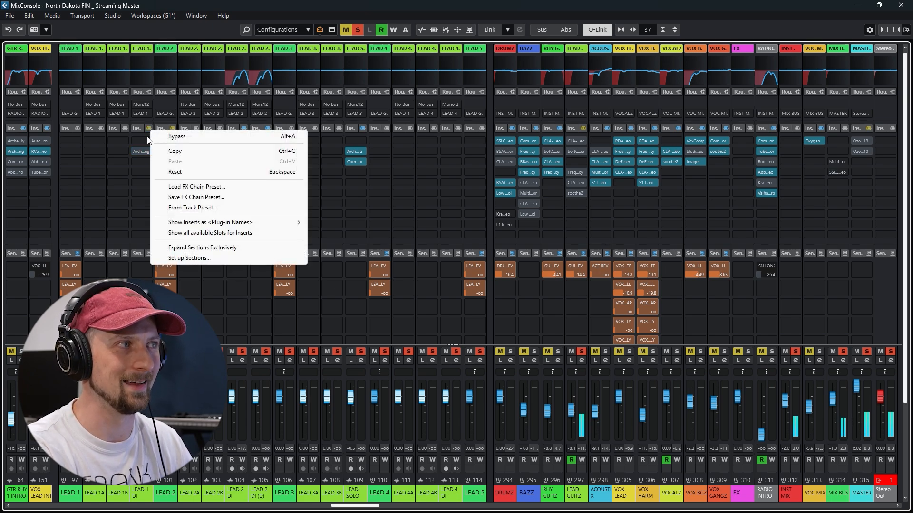
left_click(147, 139)
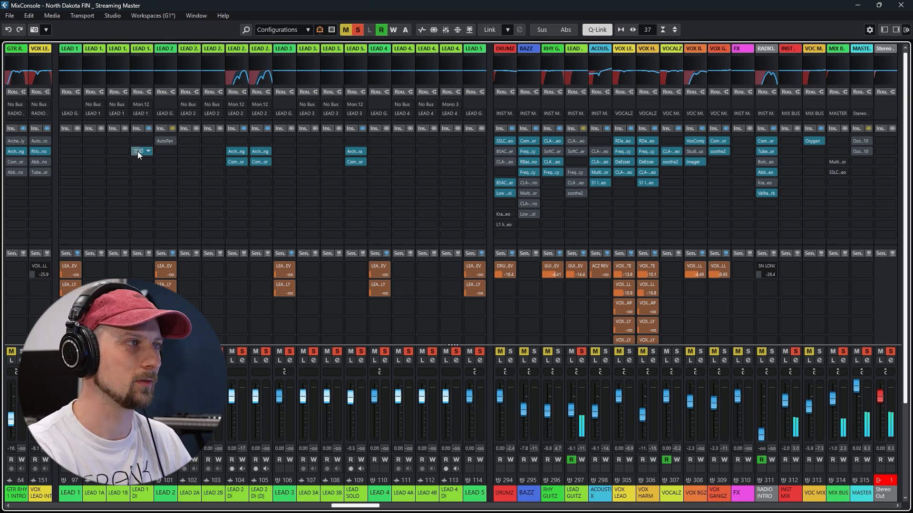
Examine the pedal, amp, and delay and reverb sections of LEAD 1 DI's Archetype Cory Wong insert, and close its window
left_click(141, 151)
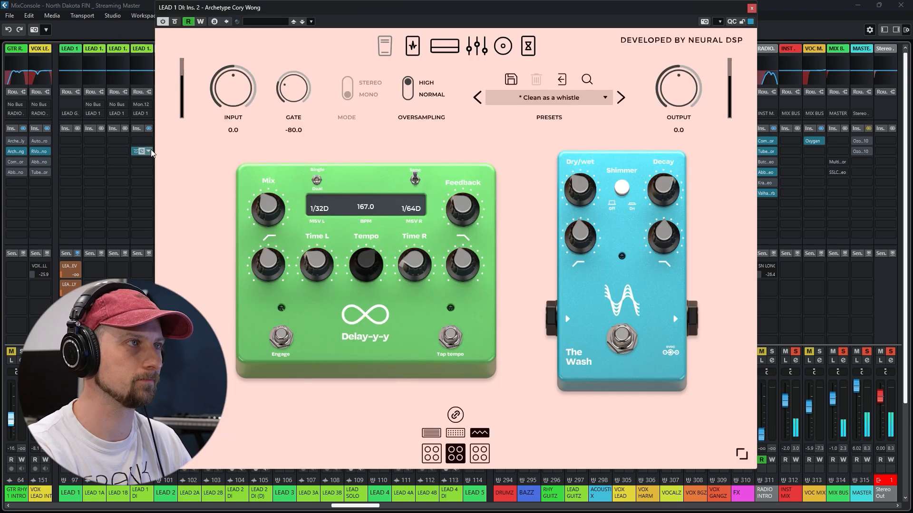
left_click(413, 47)
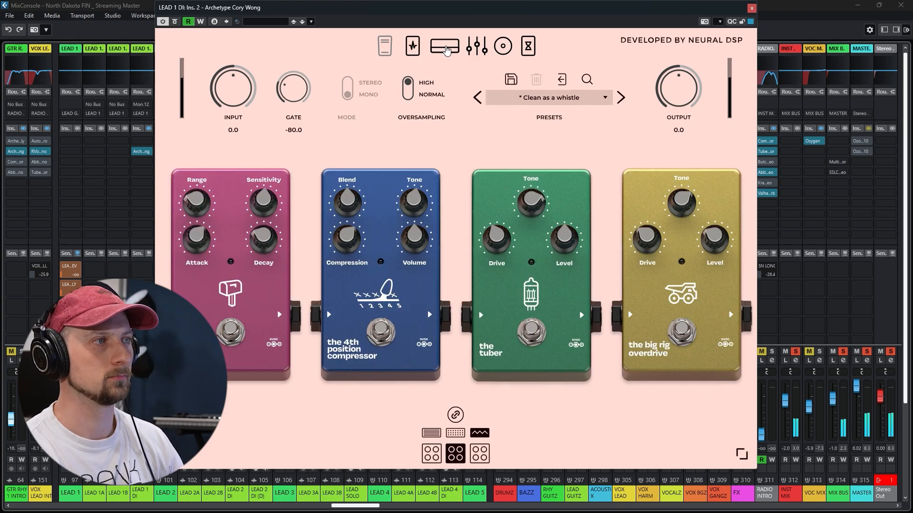
left_click(440, 47)
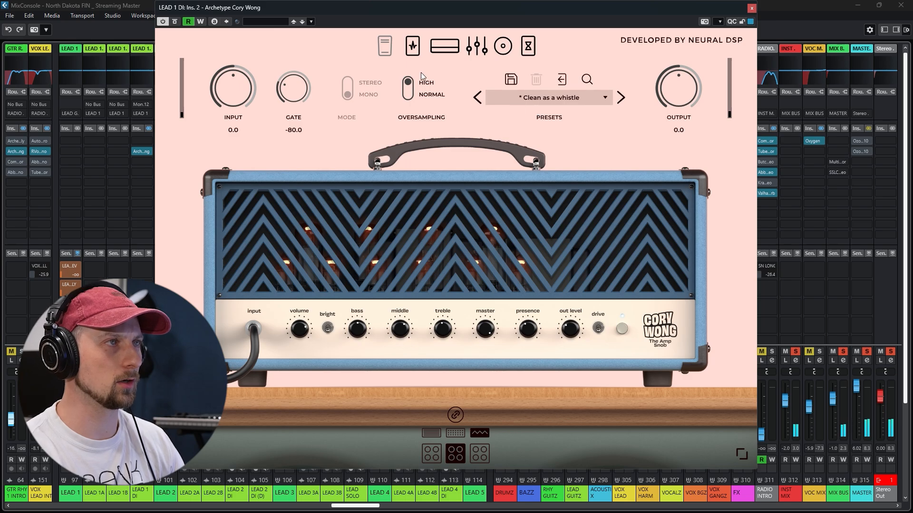
left_click(528, 47)
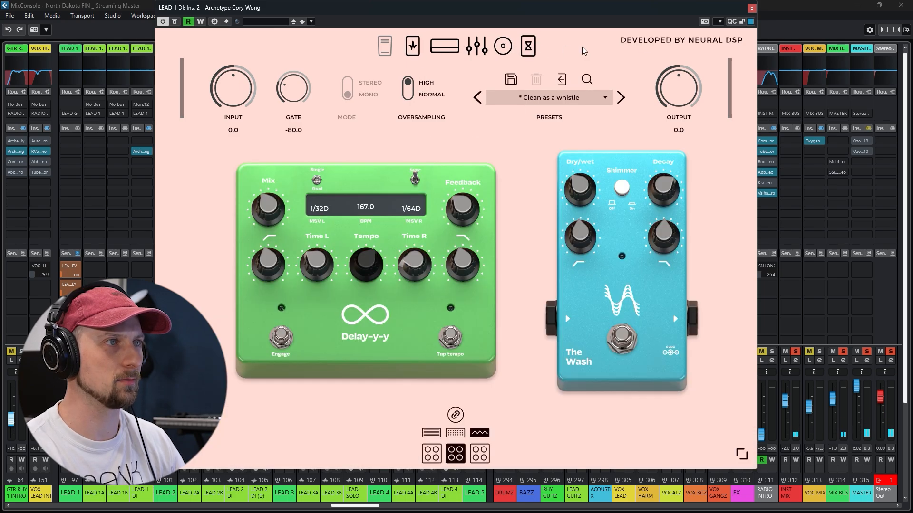
left_click(752, 8)
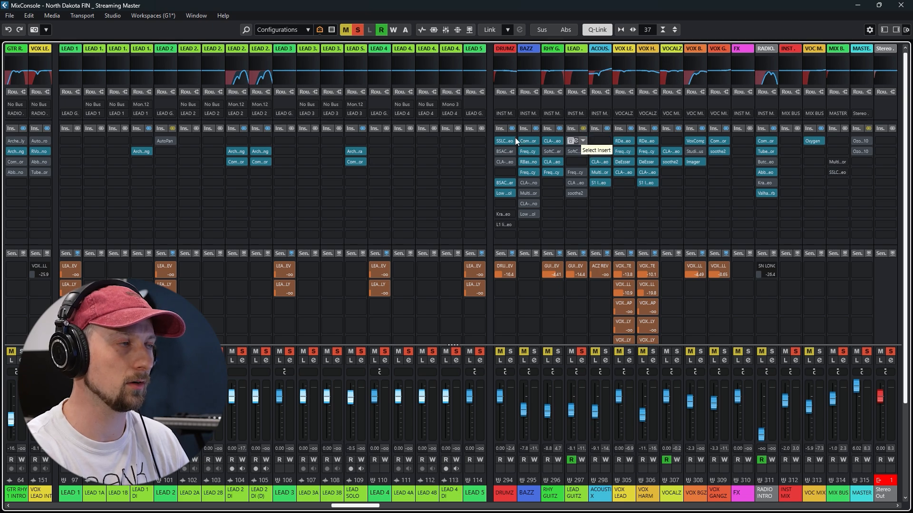
Lift the insert bypass on the LEAD GUITZ group, audition its CLA-2A compressor during playback, and close the plug-in window
left_click(583, 127)
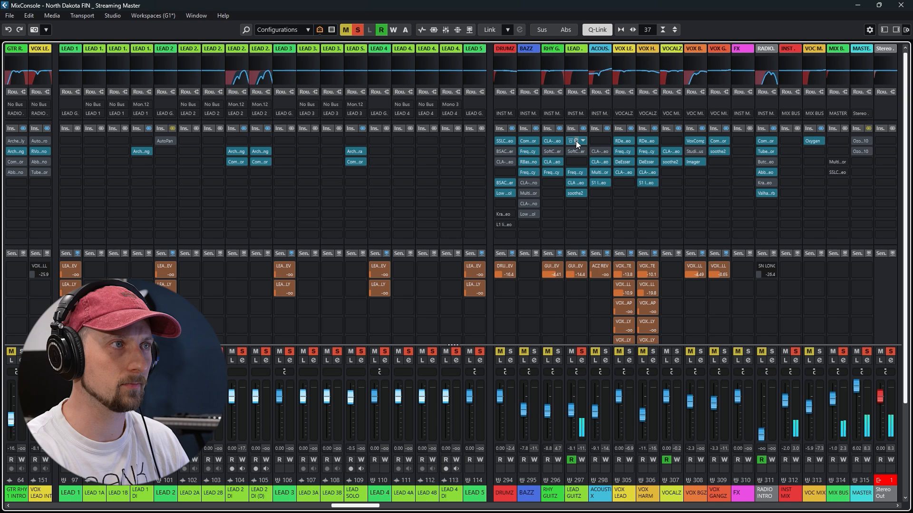
left_click_drag(0, 133, 466, 75)
key("space")
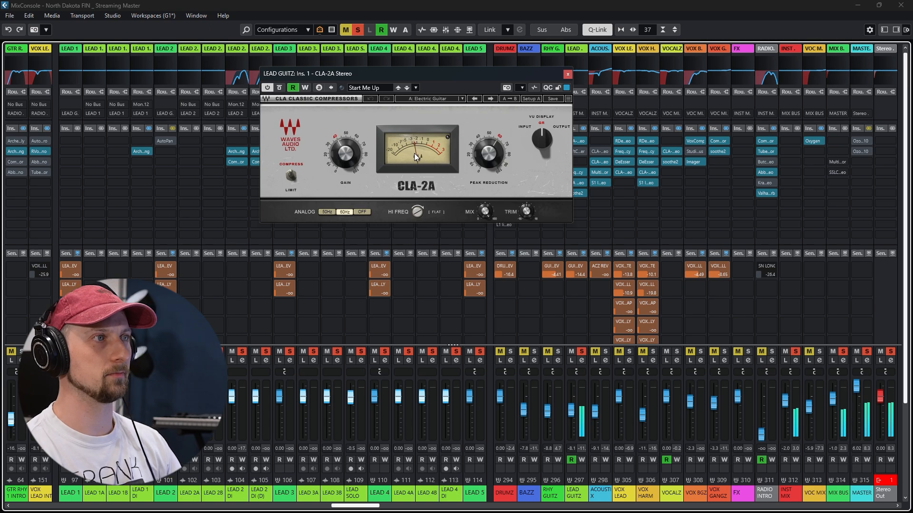
left_click(568, 74)
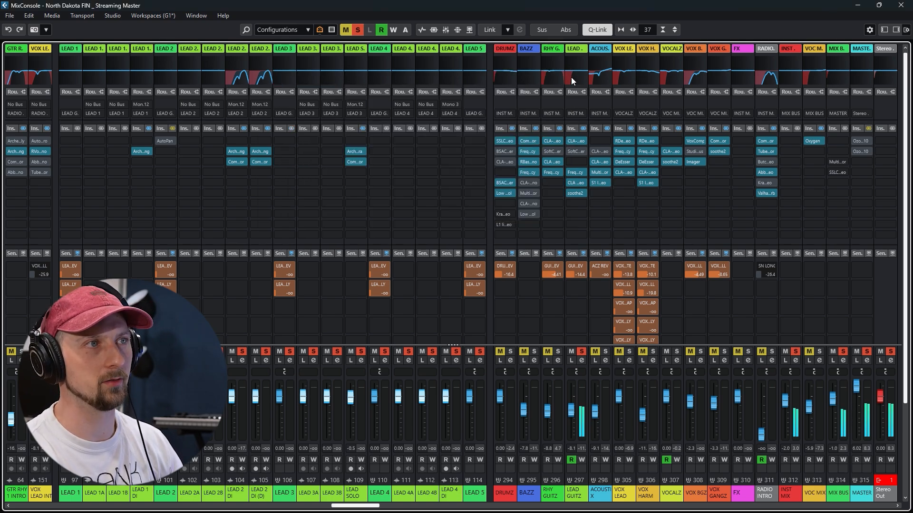
Lift the bypass on LEAD GUITZ's Frequency and CLA Guitars inserts, view the EQ, and compare CLA Guitars on and off during playback
left_click(575, 171)
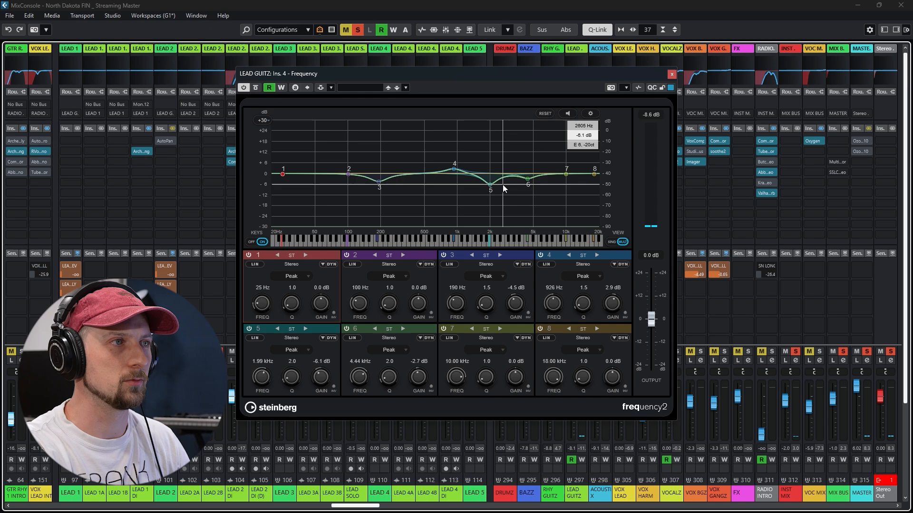
left_click(672, 75)
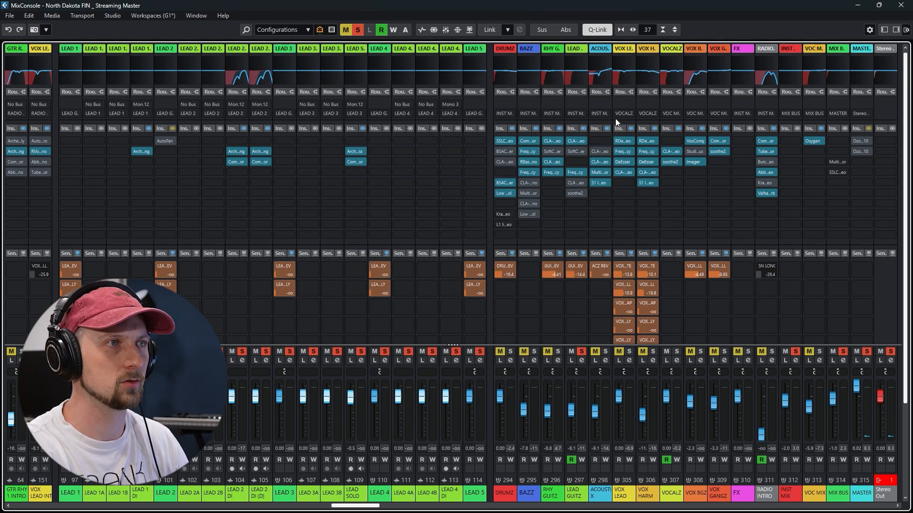
left_click(576, 183)
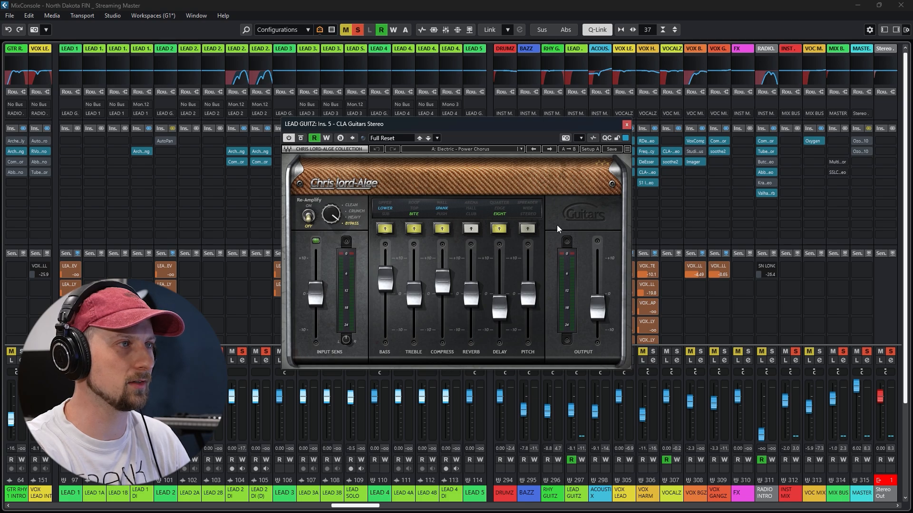
key("space")
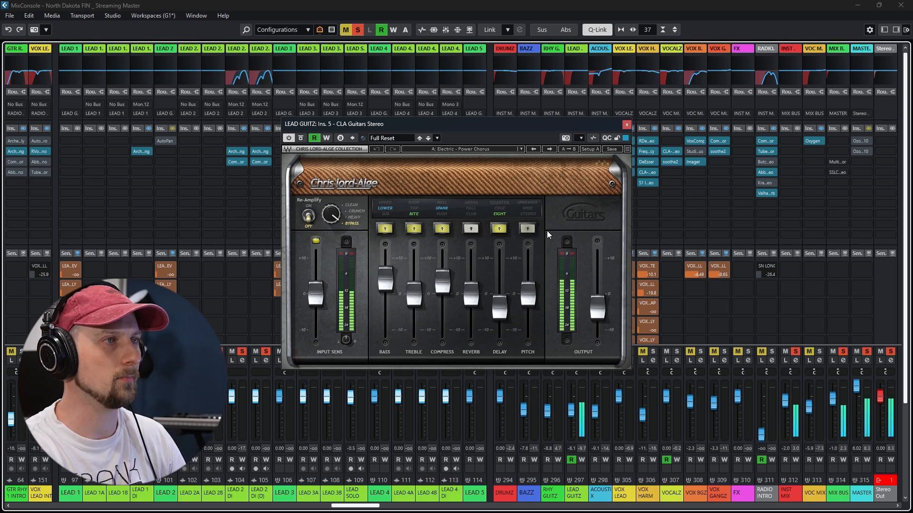
left_click(289, 137)
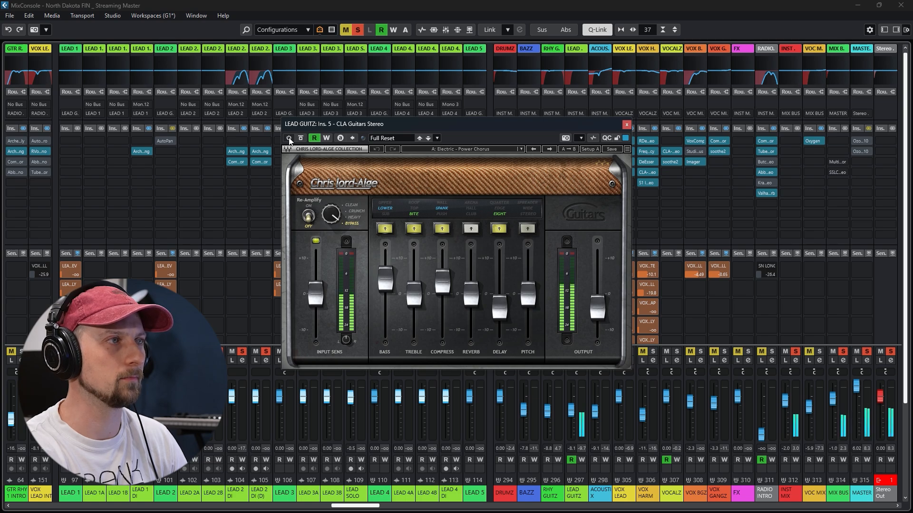
left_click(288, 139)
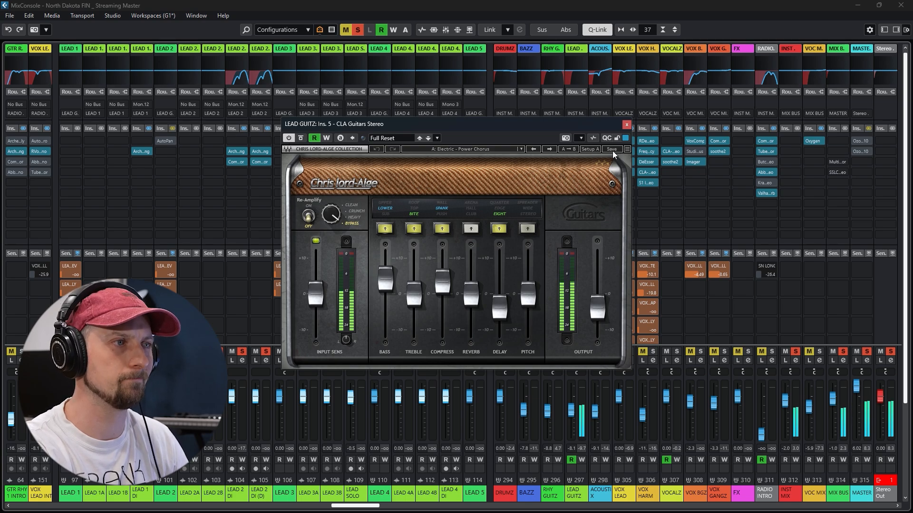
left_click(625, 125)
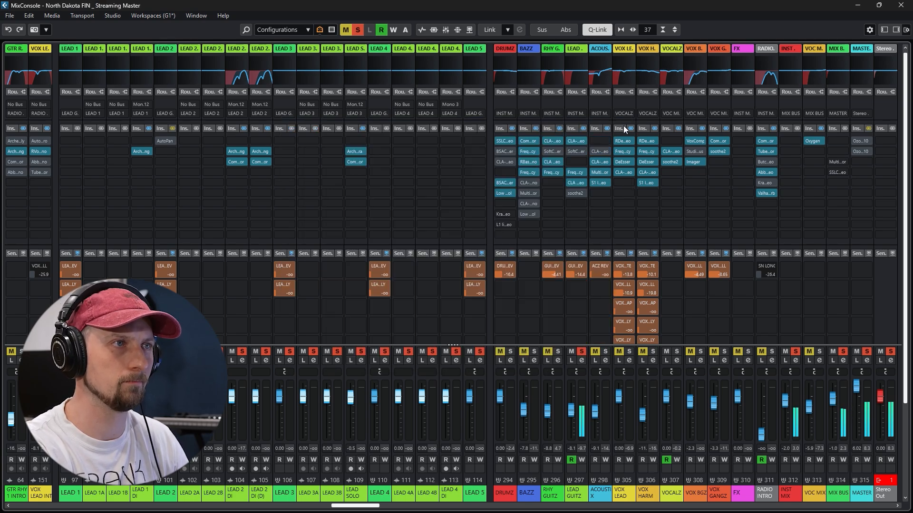
Lift the bypass on LEAD GUITZ's soothe2 insert, compare it bypassed and active during playback, and close its window
left_click(577, 192)
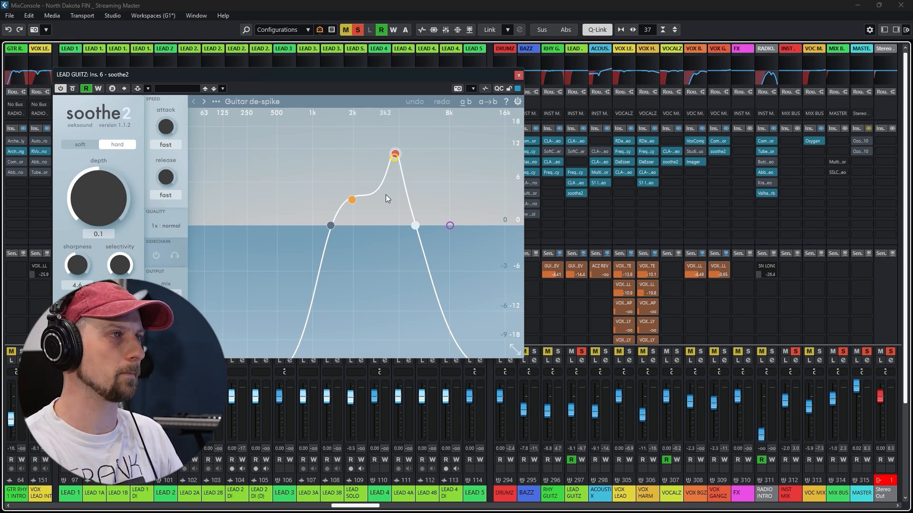
key("space")
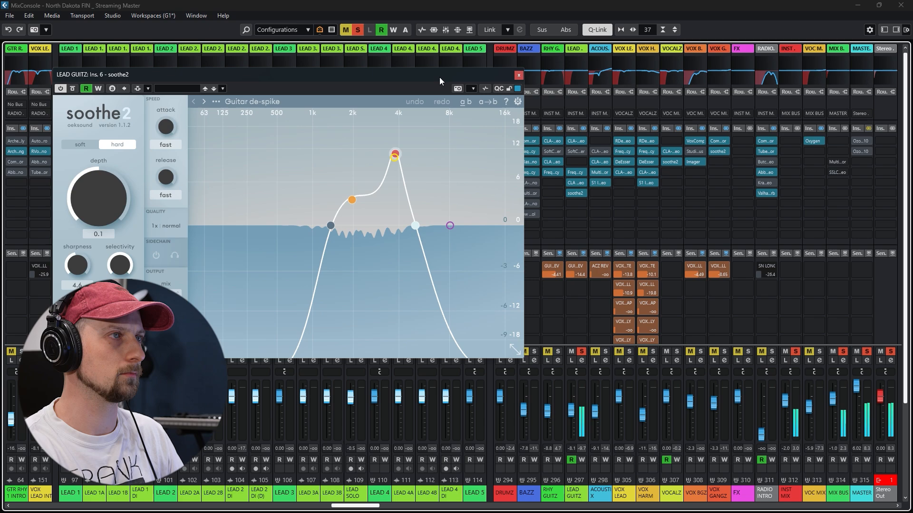
left_click(74, 89)
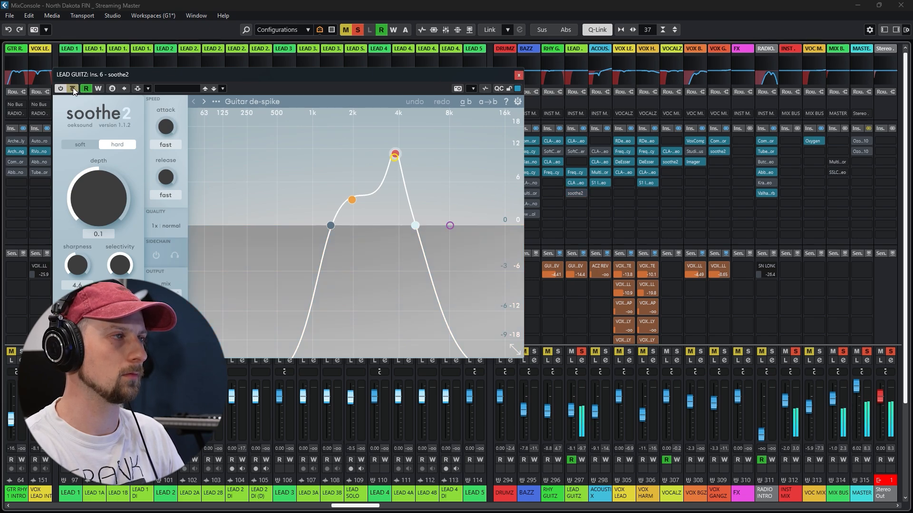
left_click(72, 88)
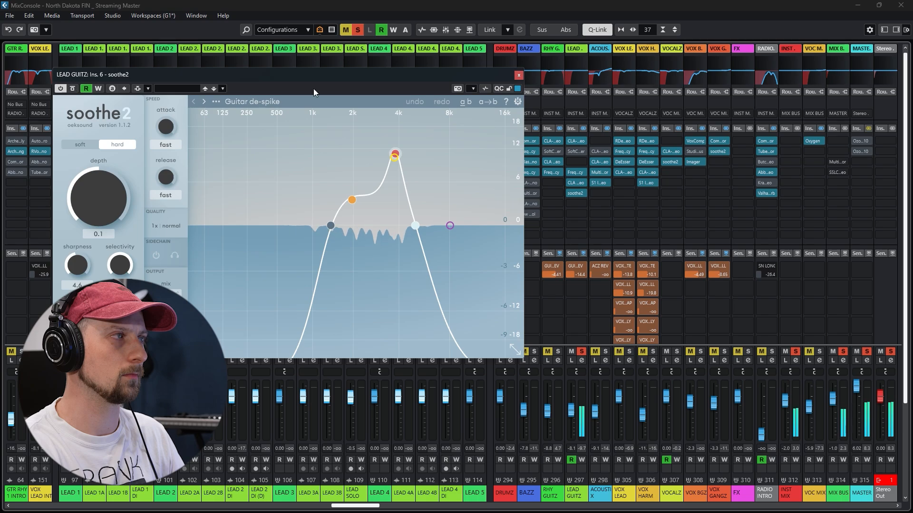
left_click(519, 76)
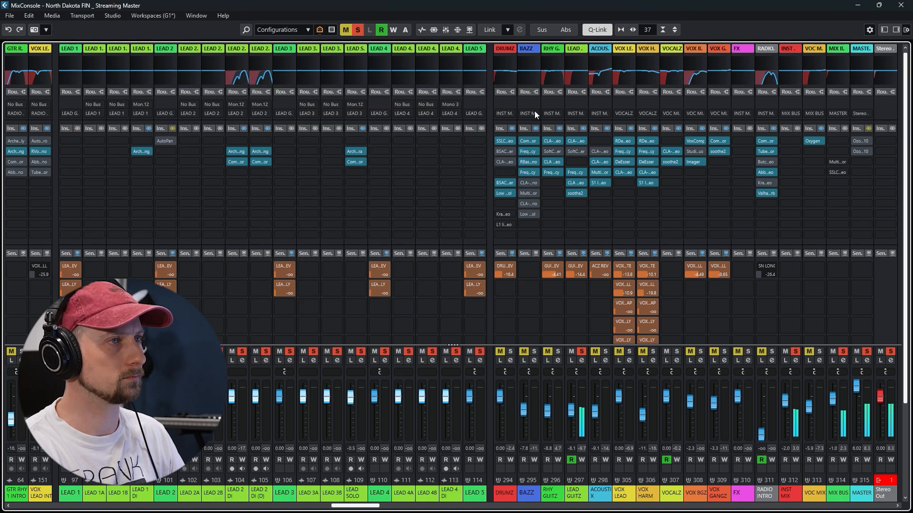
Lift the insert bypass on LEAD 2 DI, and examine the amp and the delay and reverb pedals of its Archetype Cory Wong insert
left_click(862, 6)
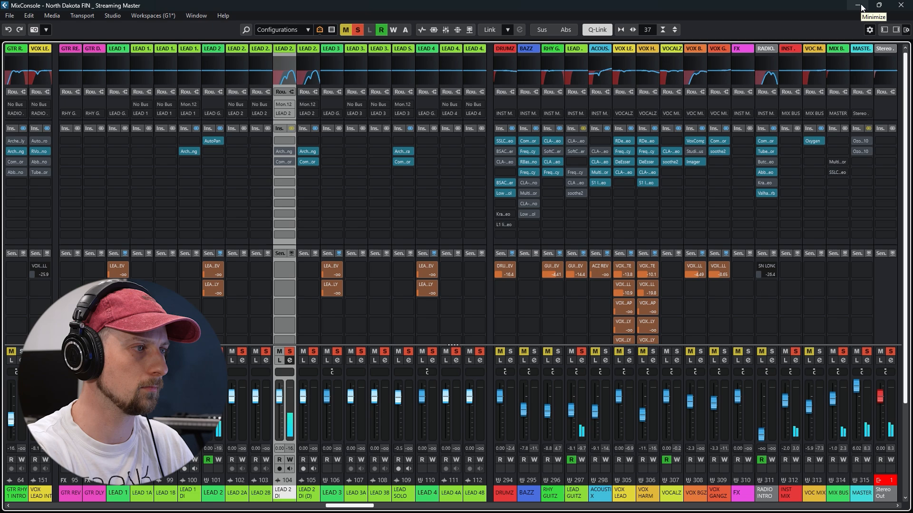
left_click(291, 129)
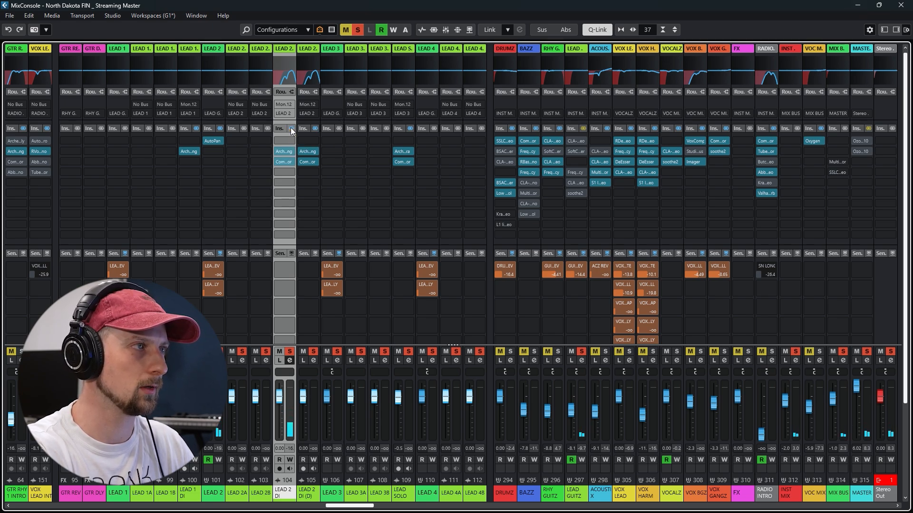
left_click(285, 150)
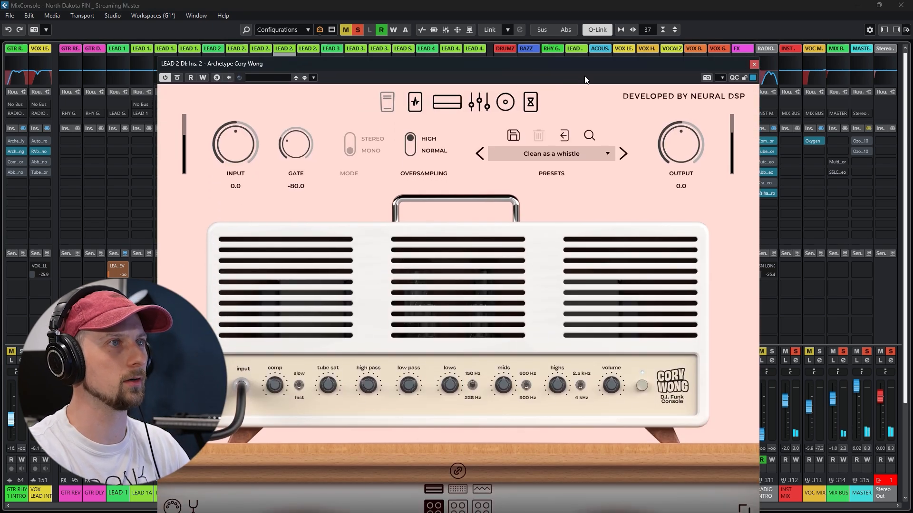
left_click_drag(590, 62, 584, 31)
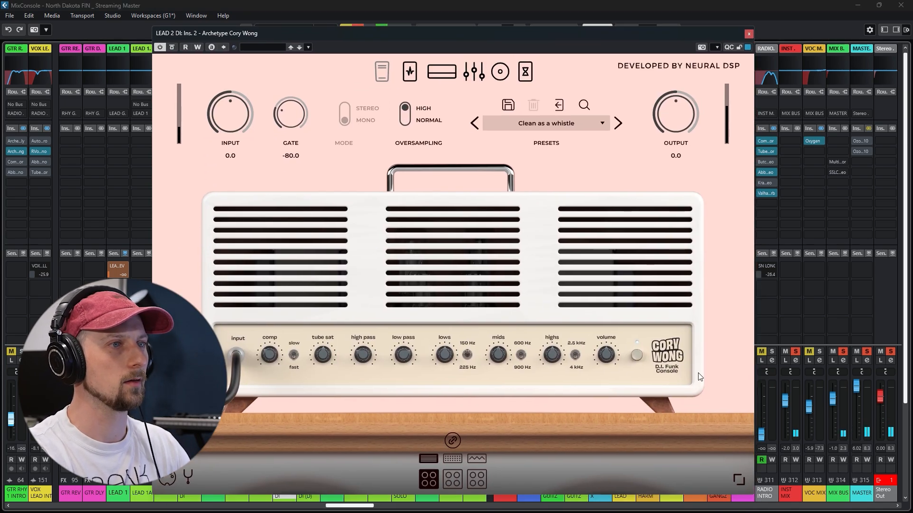
left_click(525, 72)
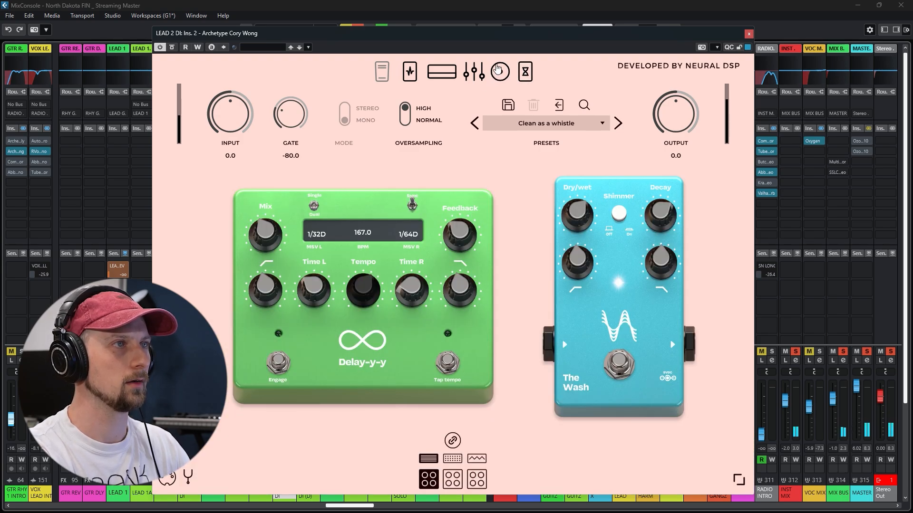
left_click(748, 34)
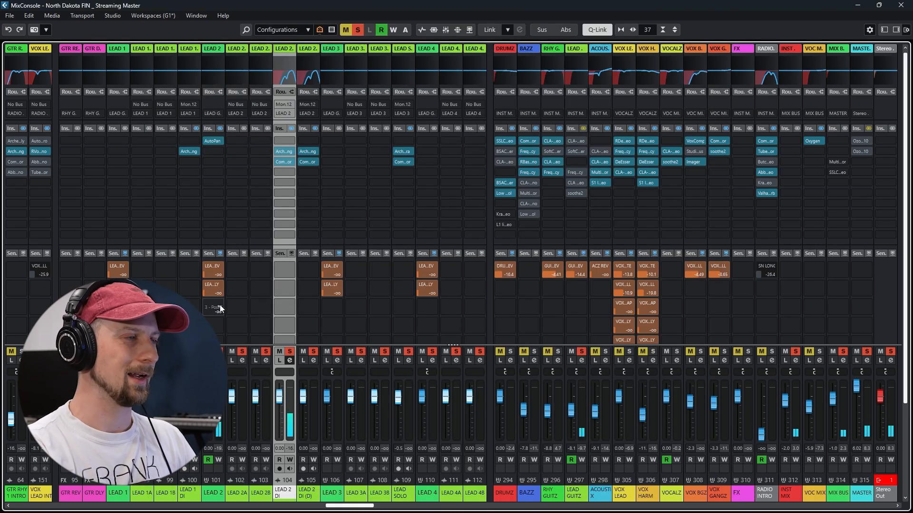
Examine the AutoPan insert on LEAD 2, close its window, and lift the insert bypass on the LEAD GUITZ group
left_click(212, 141)
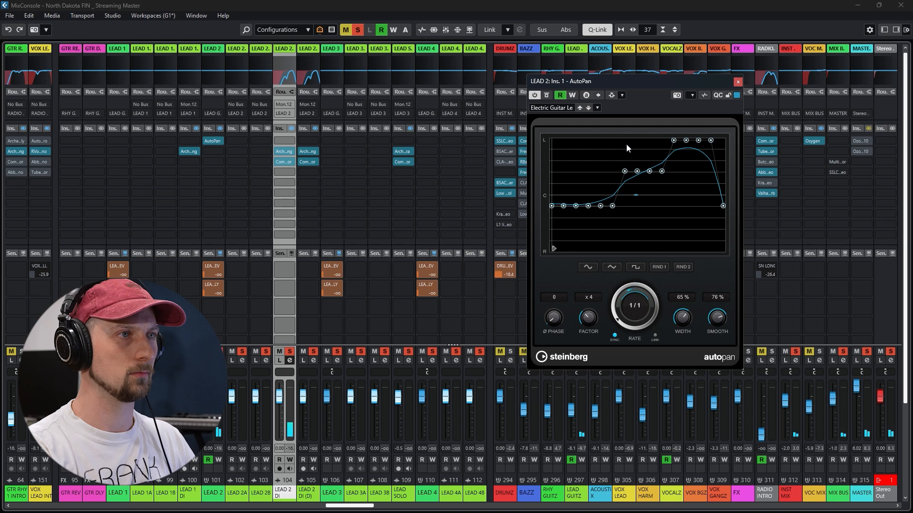
left_click(737, 82)
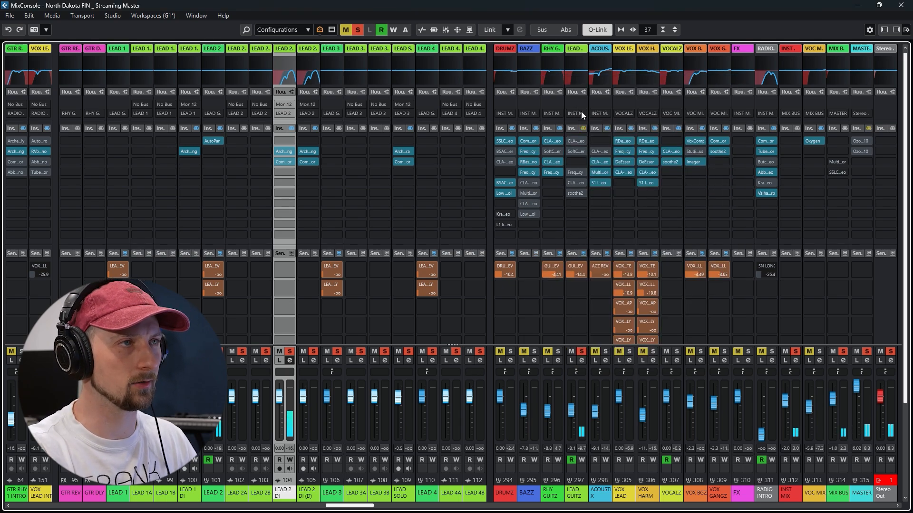
left_click(583, 128)
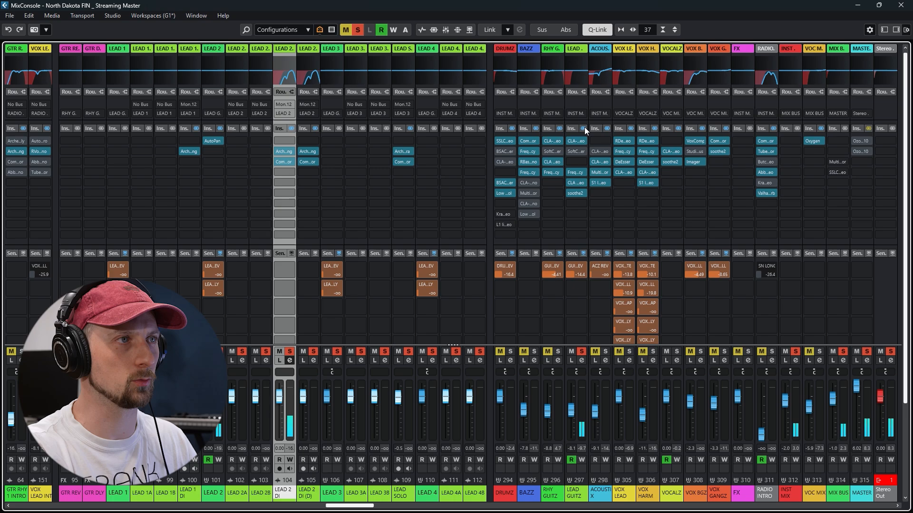
Clear all solos, solo the INST MIX group to audition the lead guitars among the other instruments, and stop playback in the project
left_click(859, 4)
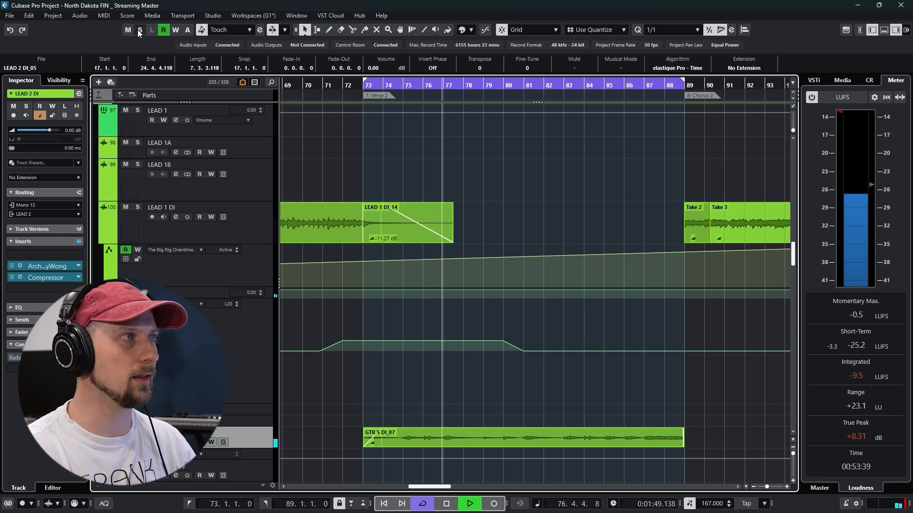
left_click(139, 31)
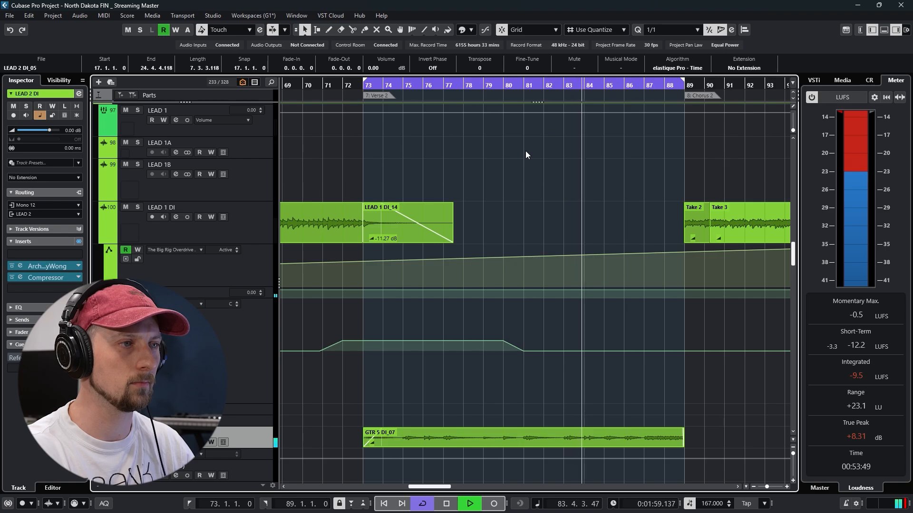
key("F3")
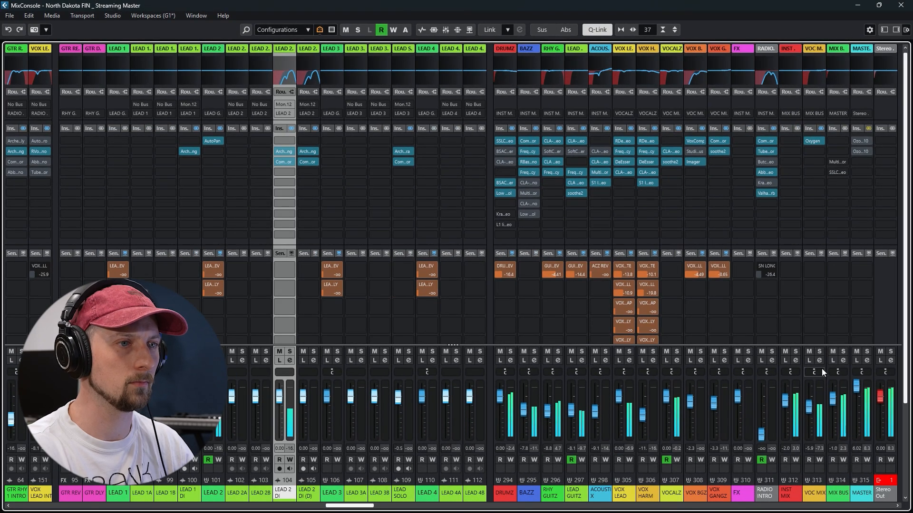
left_click(795, 352)
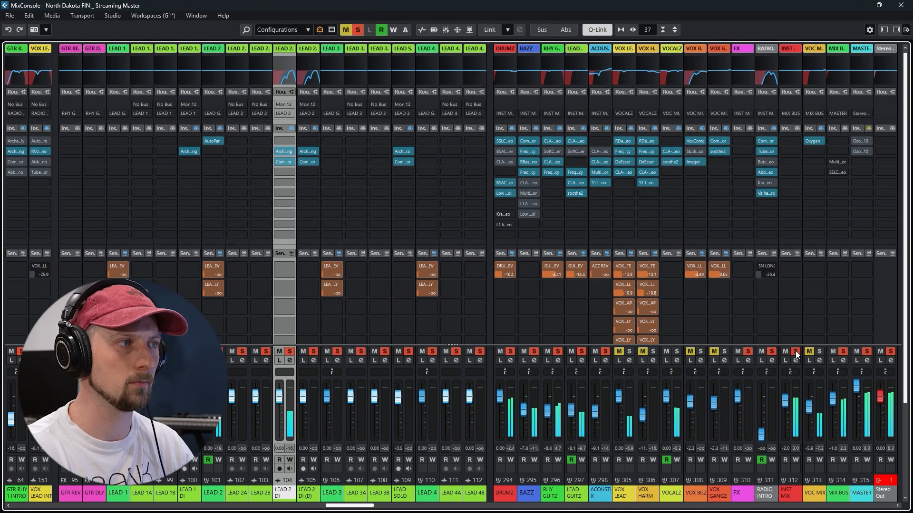
key("F3")
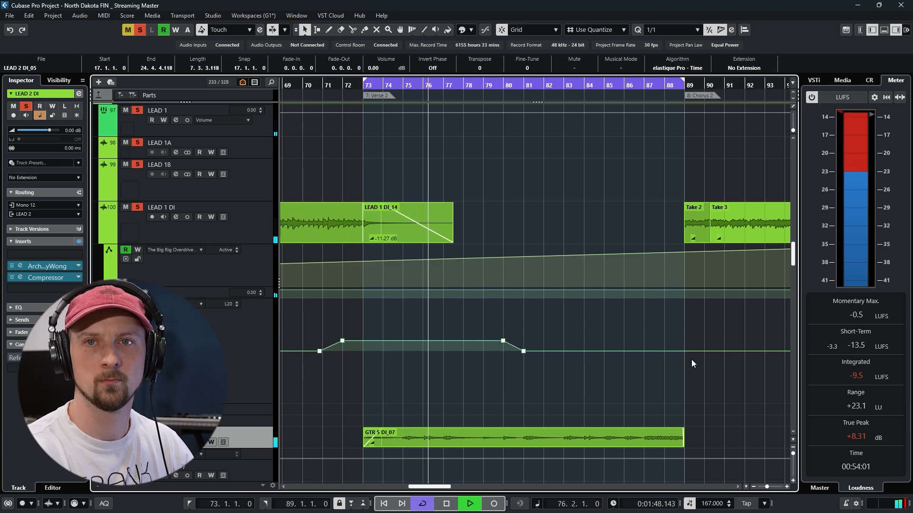
left_click(694, 336)
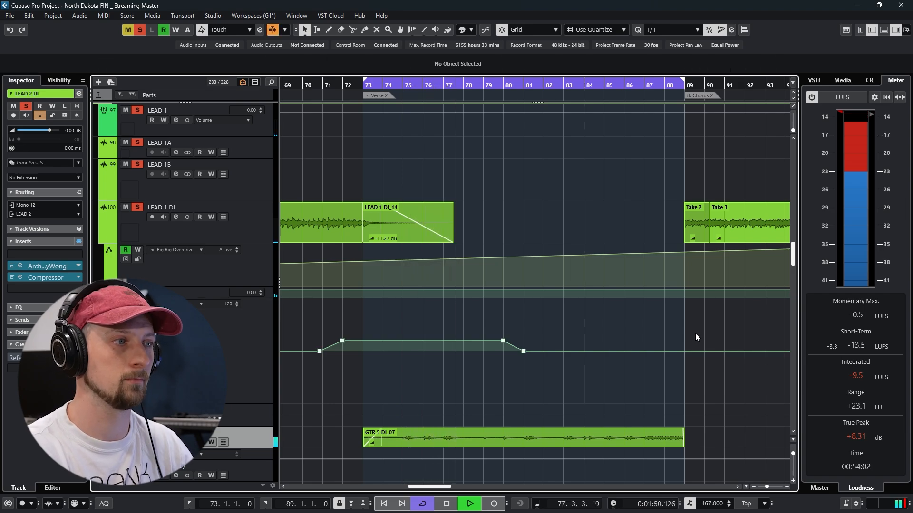
key("space")
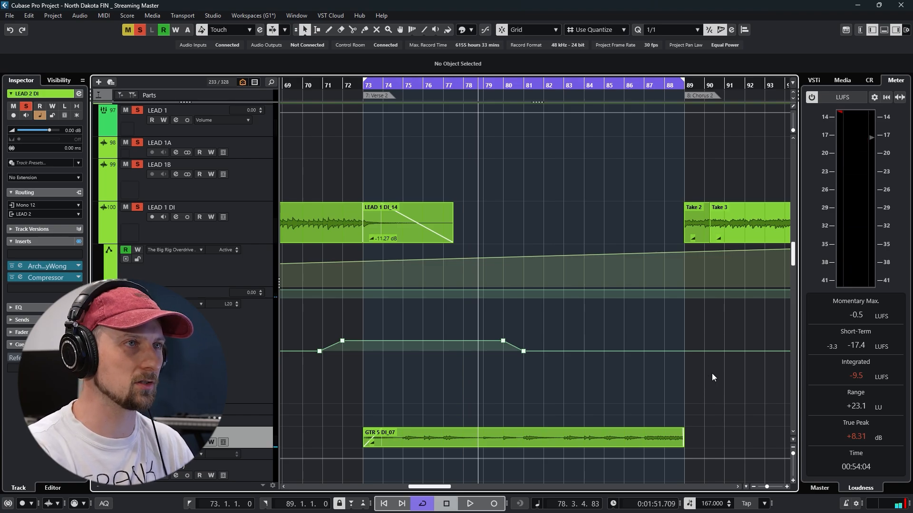
scroll(711, 373, "down", 6)
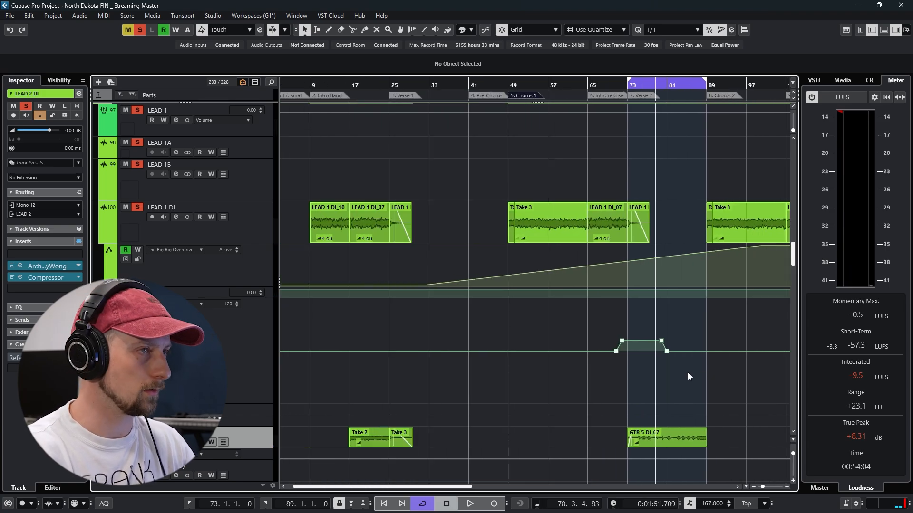
key("F3")
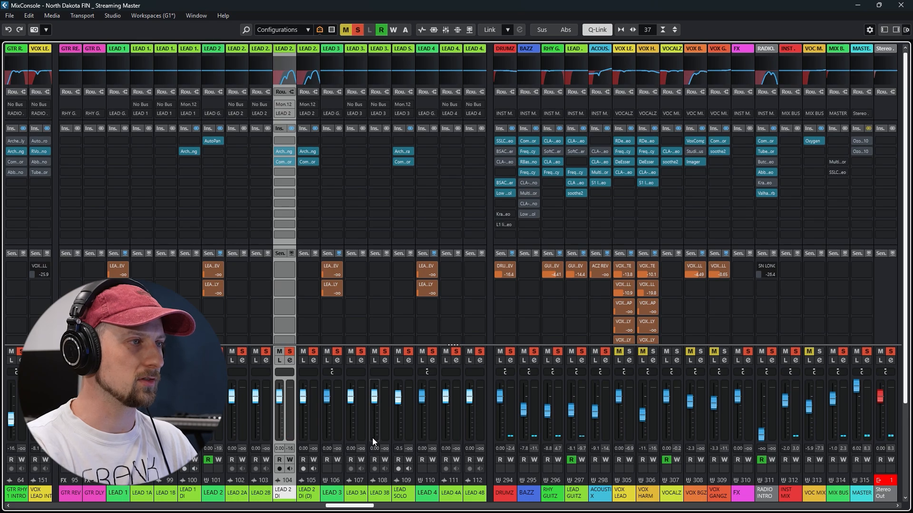
left_click_drag(352, 507, 361, 508)
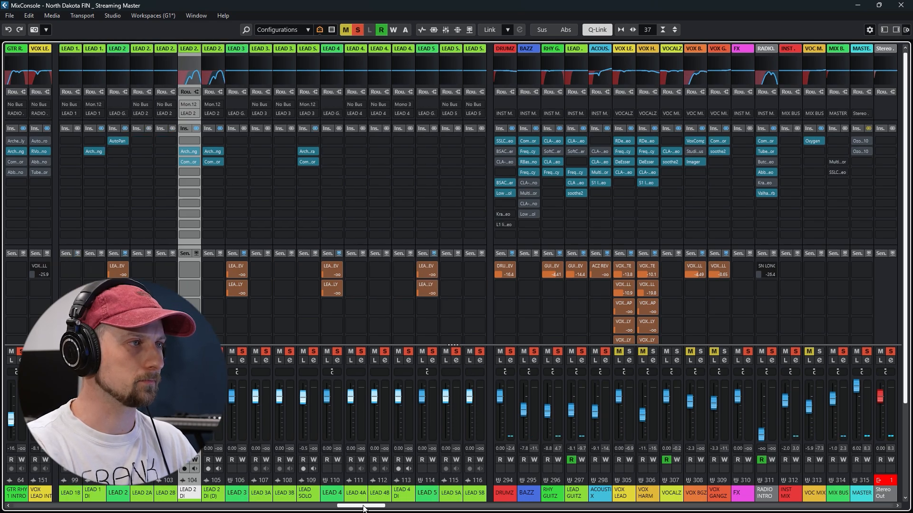
key("F3")
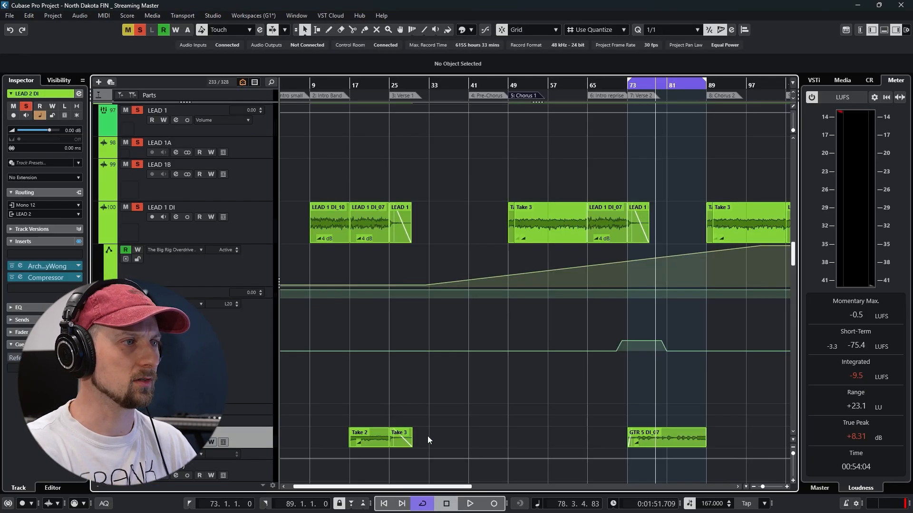
Bring the acoustic guitar tracks into view and place the playback position at the start of Chorus 1, bar 49
key("F3")
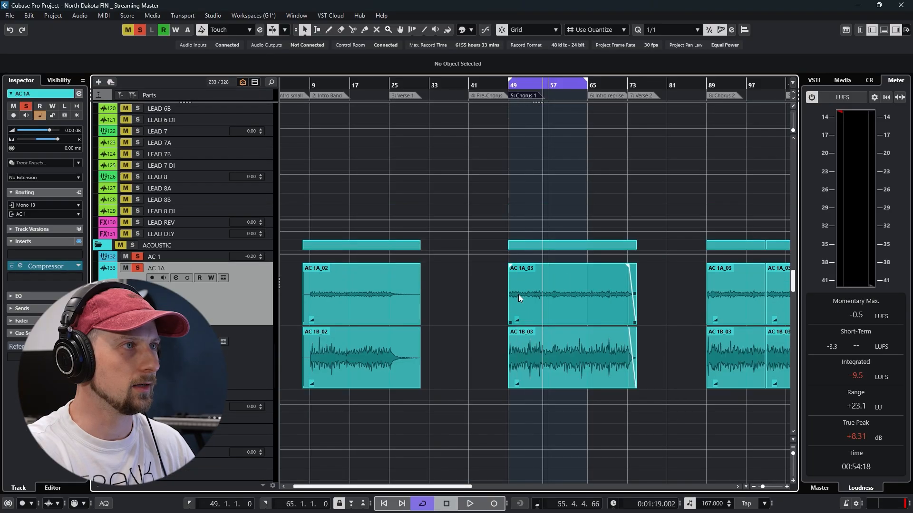
scroll(492, 295, "down", 3)
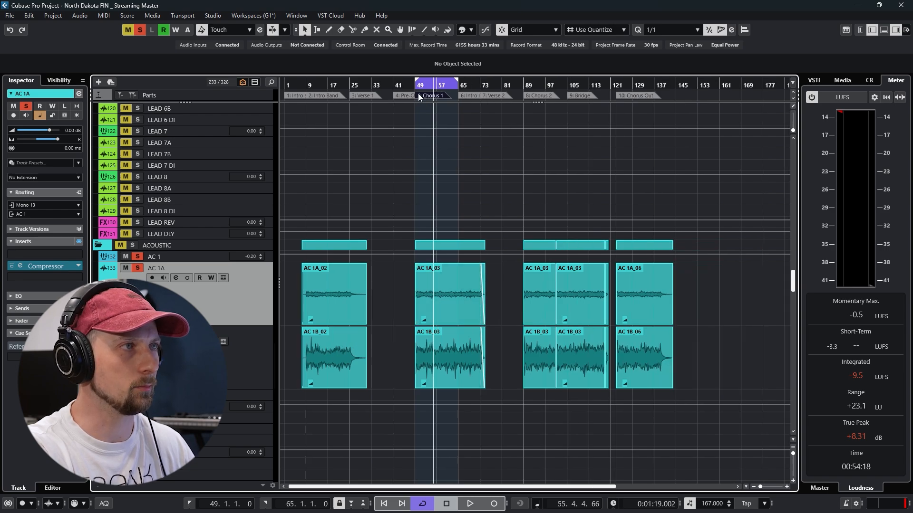
left_click_drag(415, 86, 415, 112)
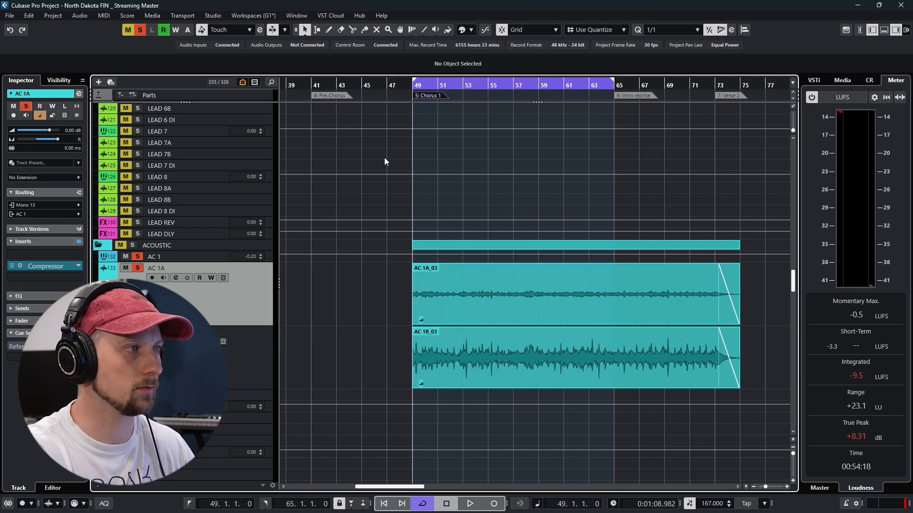
Play Chorus 1 and bypass the inserts on AC 1, AC 1A, AC 1B and the ACOUSTIX group in the MixConsole
key("space")
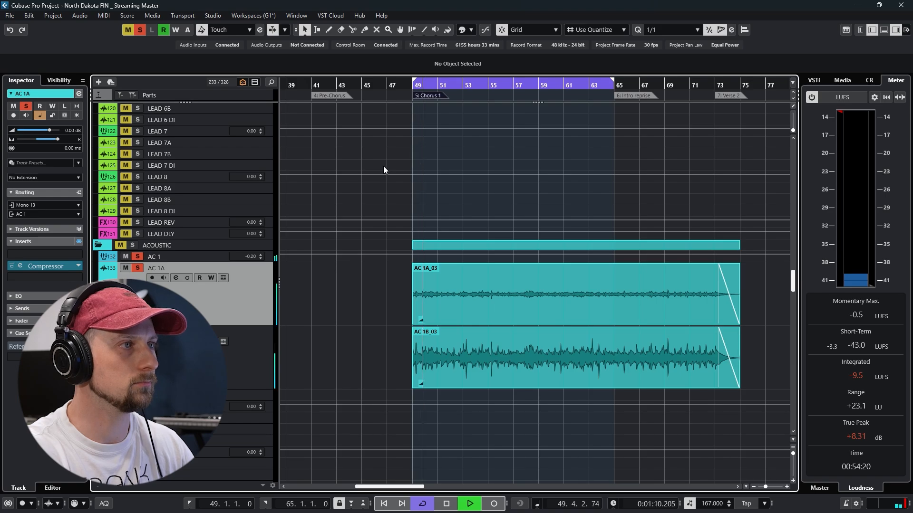
key("F3")
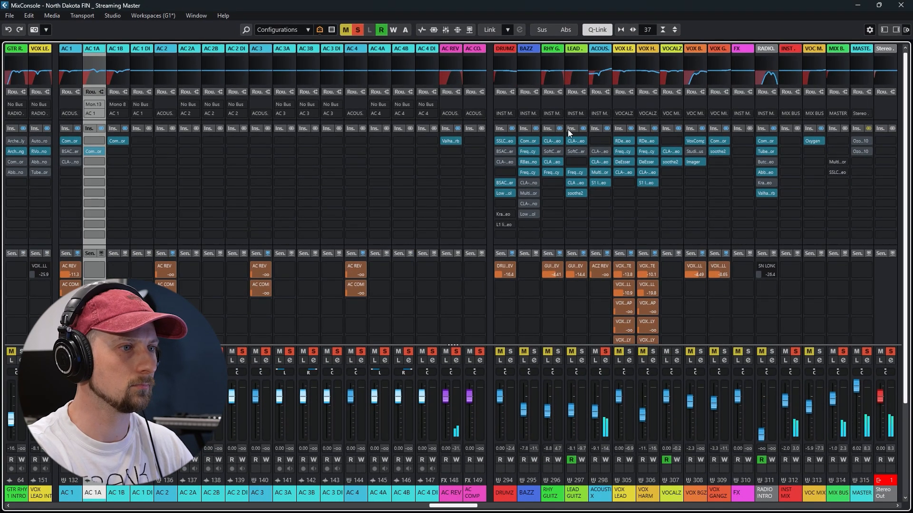
left_click(607, 128)
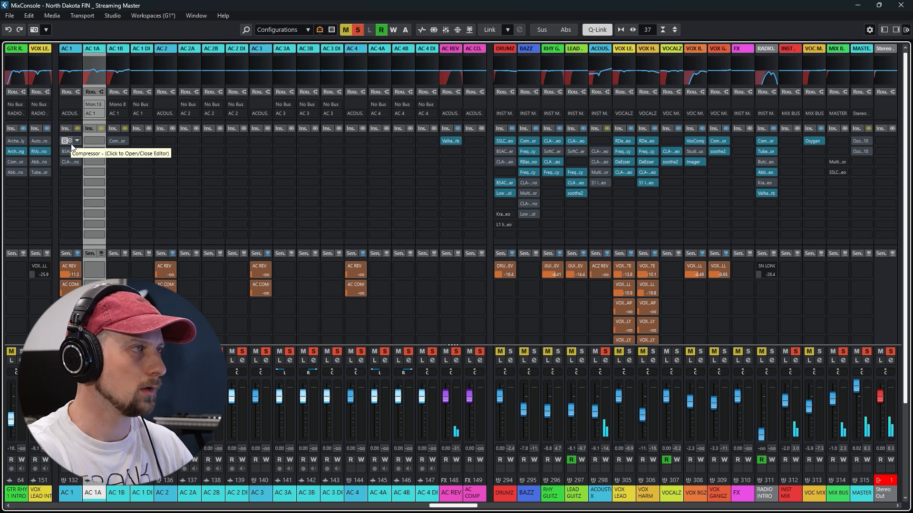
left_click_drag(72, 145, 94, 151)
Set EQ band 2 of AC 1A to about 2.4 dB at 454.5 Hz and close its channel settings
left_click(100, 360)
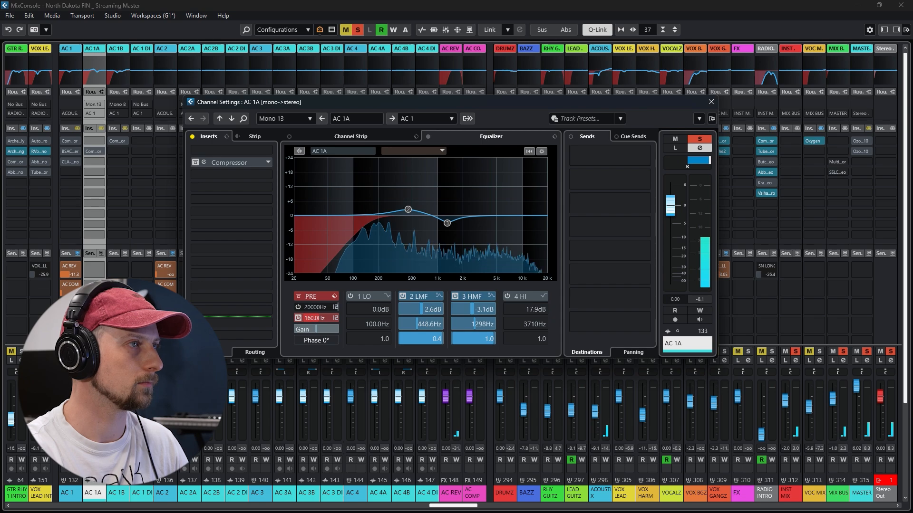
mouse_move(406, 209)
left_mouse_down()
mouse_move(408, 184)
mouse_move(410, 213)
left_mouse_up()
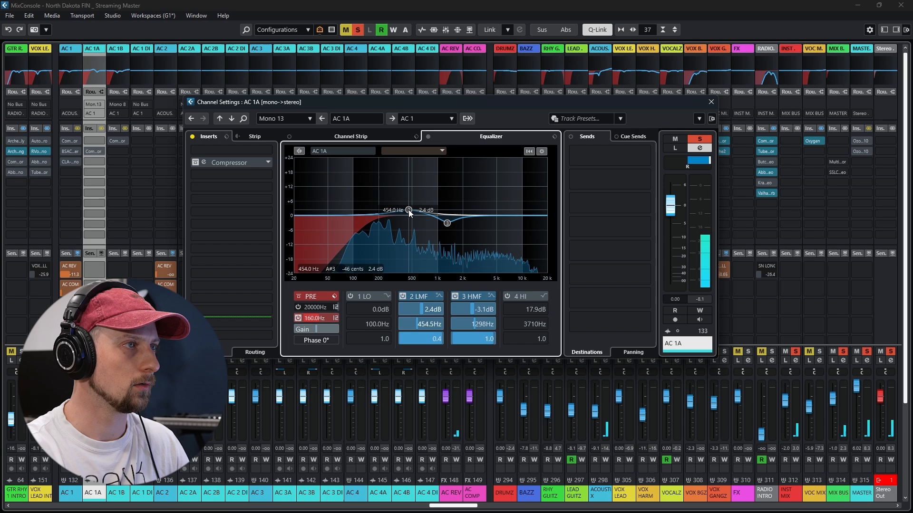
left_click(711, 102)
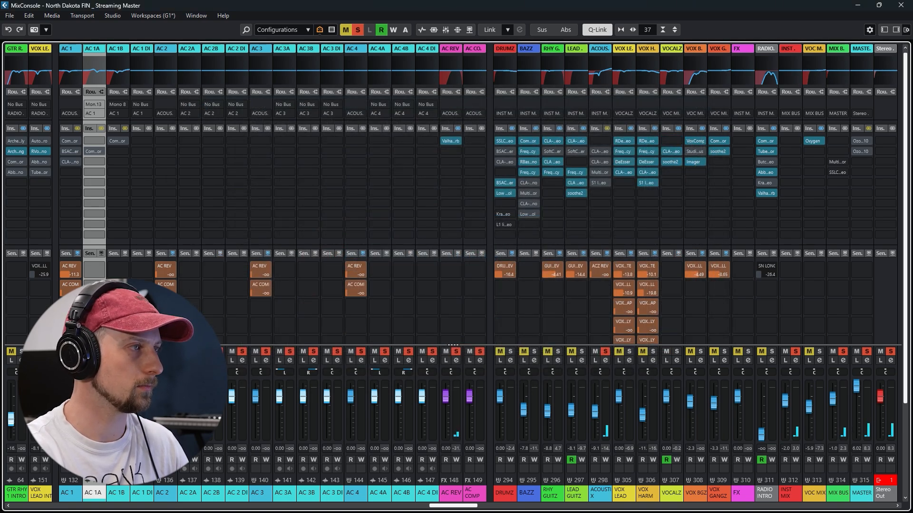
Set the high EQ band of AC 1B to about 1.4 dB at 4506 Hz and close its channel settings
left_click(123, 360)
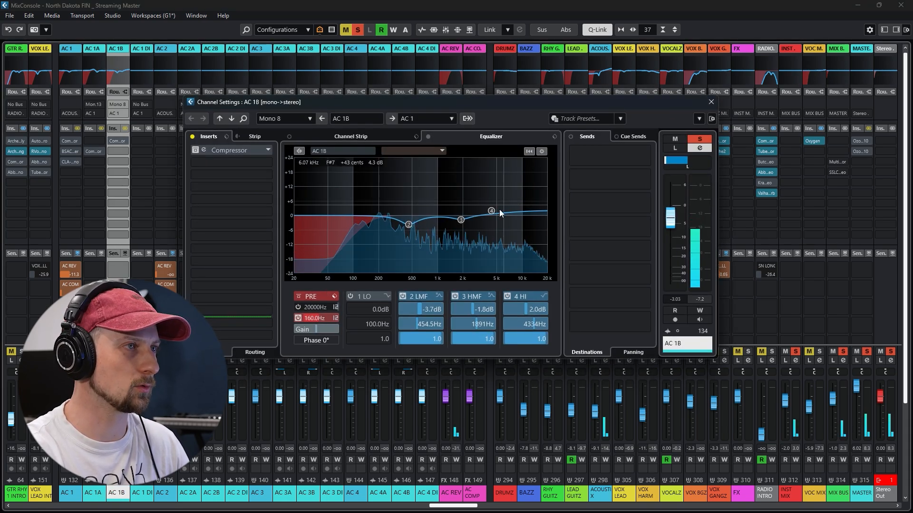
mouse_move(491, 210)
left_mouse_down()
mouse_move(492, 195)
mouse_move(493, 214)
left_mouse_up()
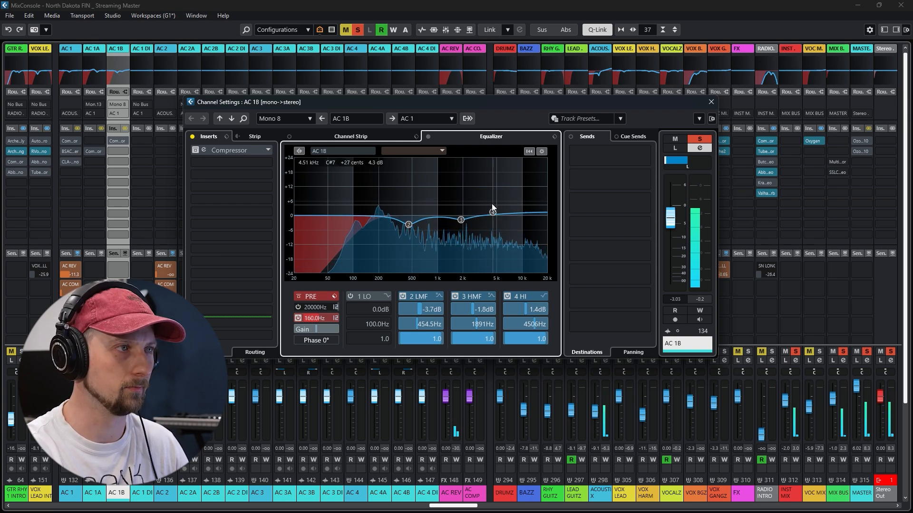
left_click(711, 102)
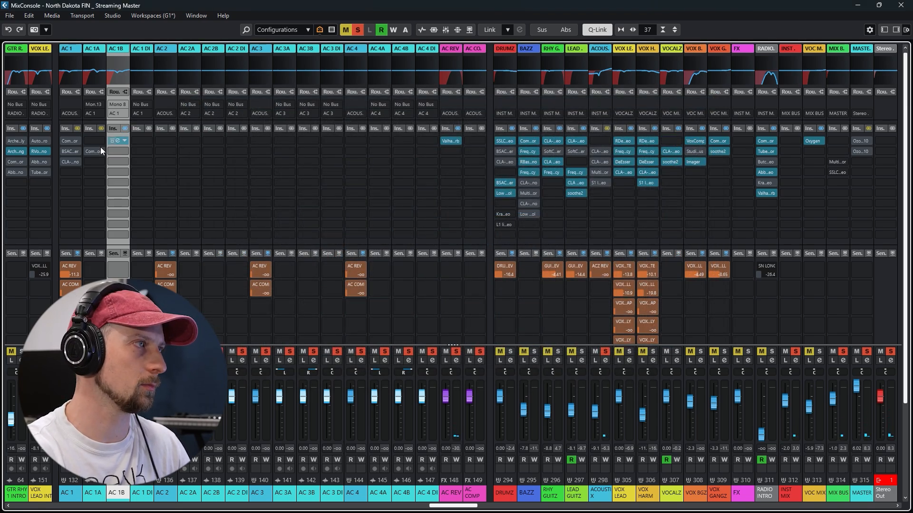
Examine the Compressor insert on AC 1B during playback and close its window
left_click(117, 139)
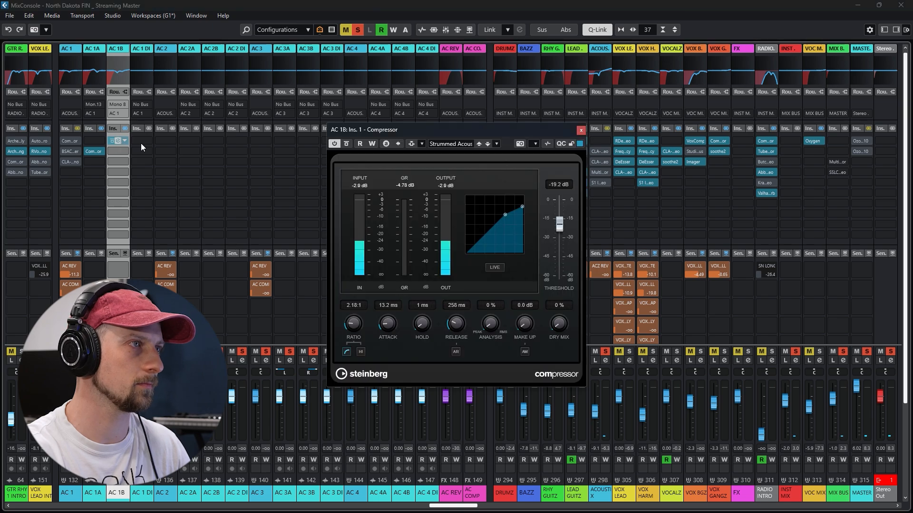
left_click(409, 185)
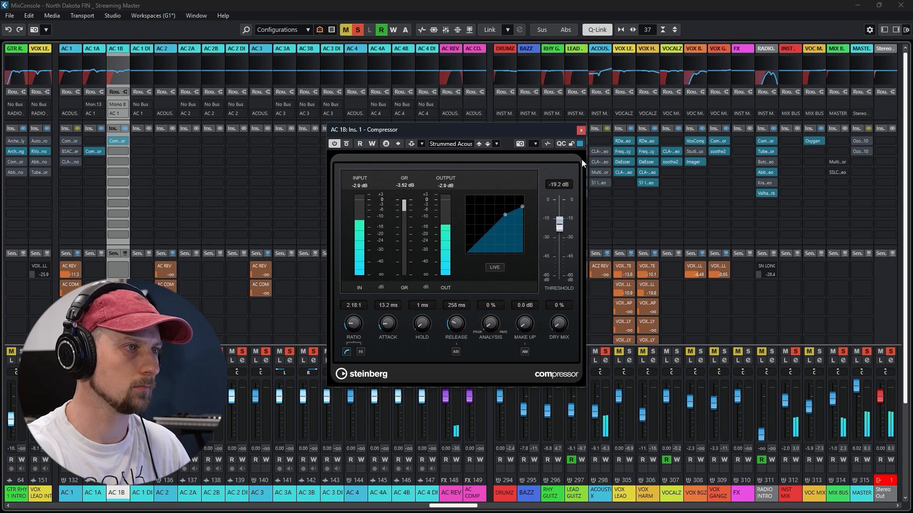
left_click(581, 130)
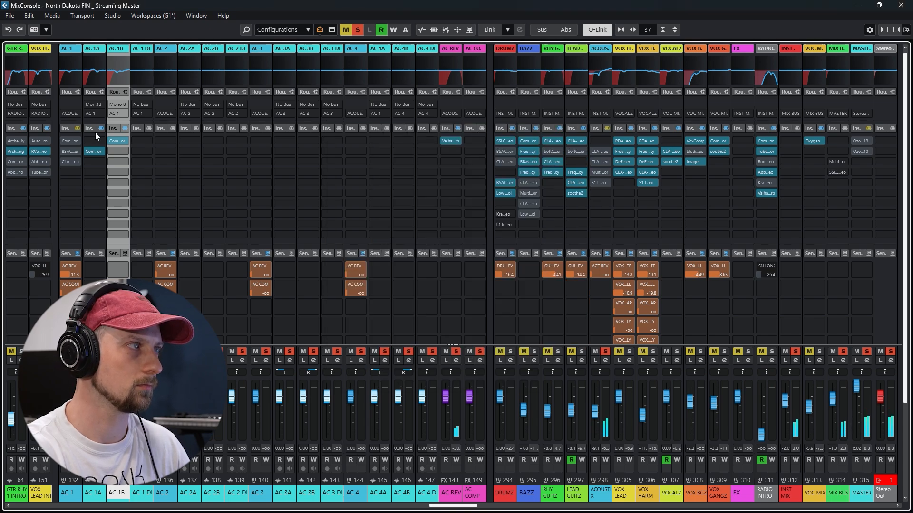
Examine the Compressor insert on the AC 1 group, audition its sound, and close its window
left_click(68, 138)
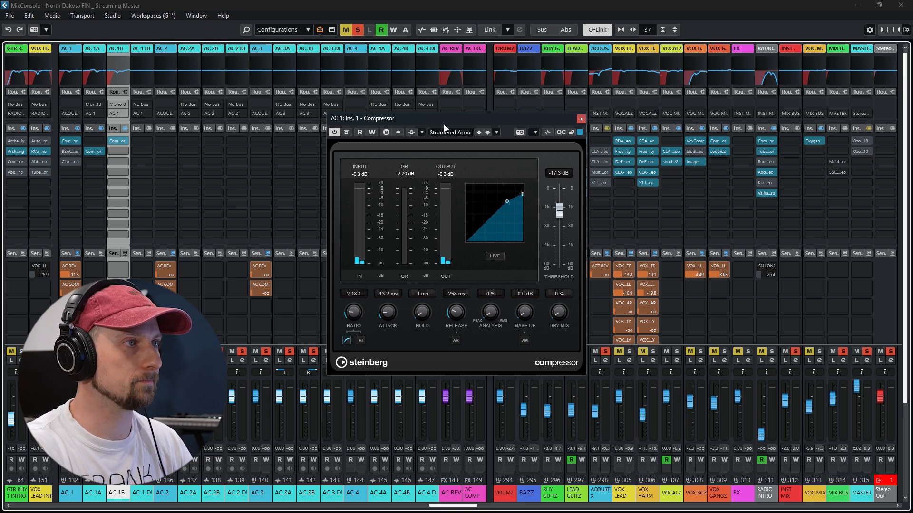
key("space")
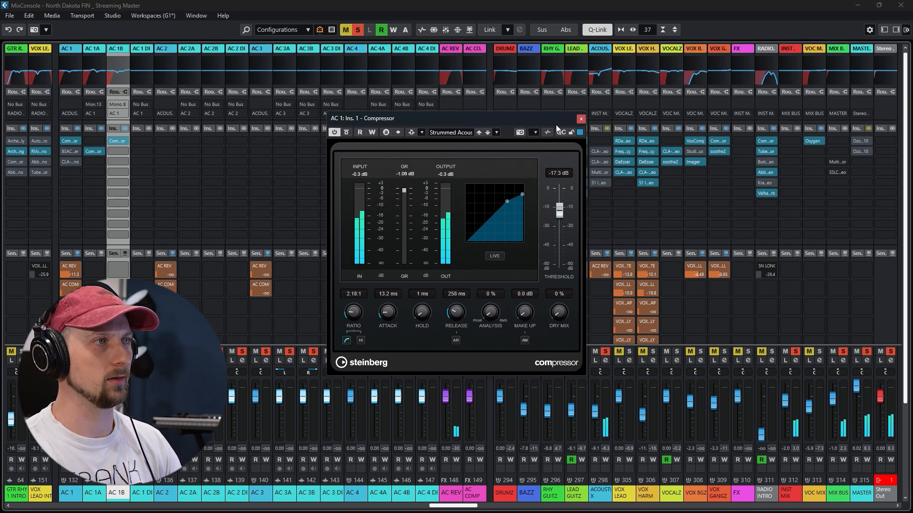
left_click(581, 119)
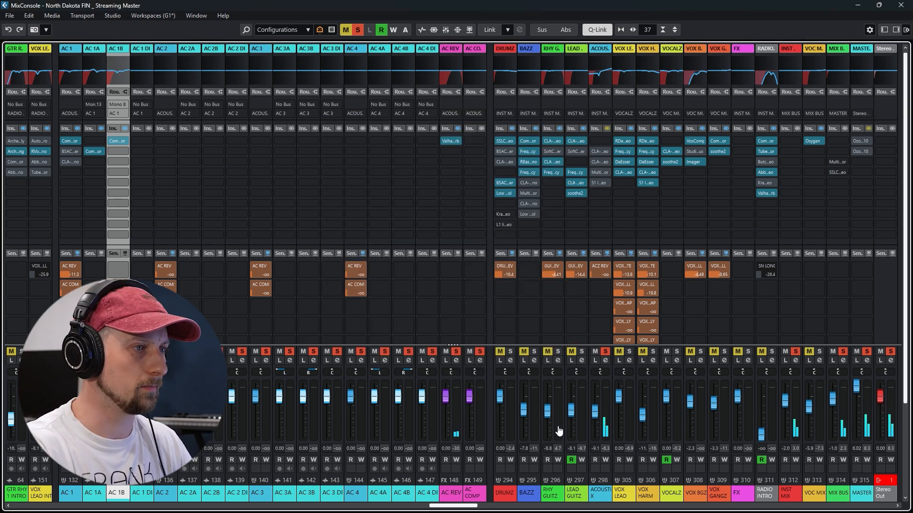
Compare the ACOUSTIX group with and without its inserts, and audition and examine its CLA-76 Stereo insert
left_click(607, 128)
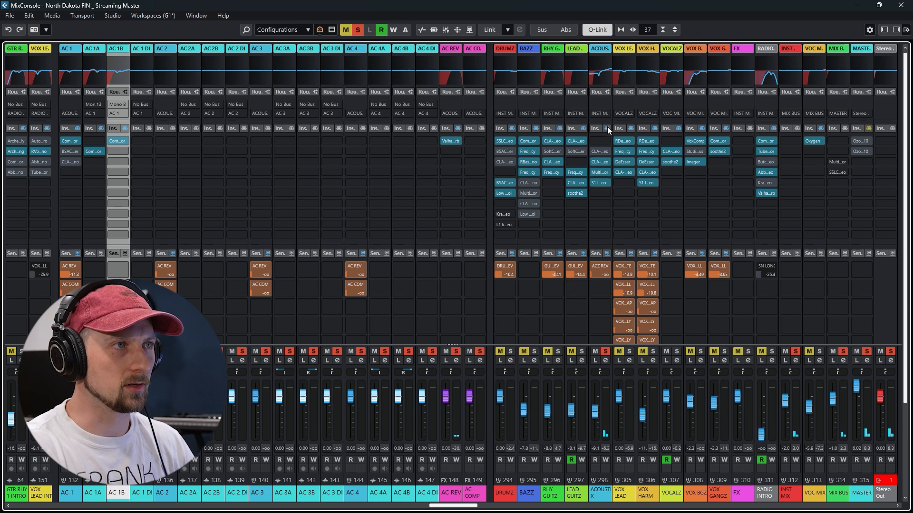
left_click(607, 129)
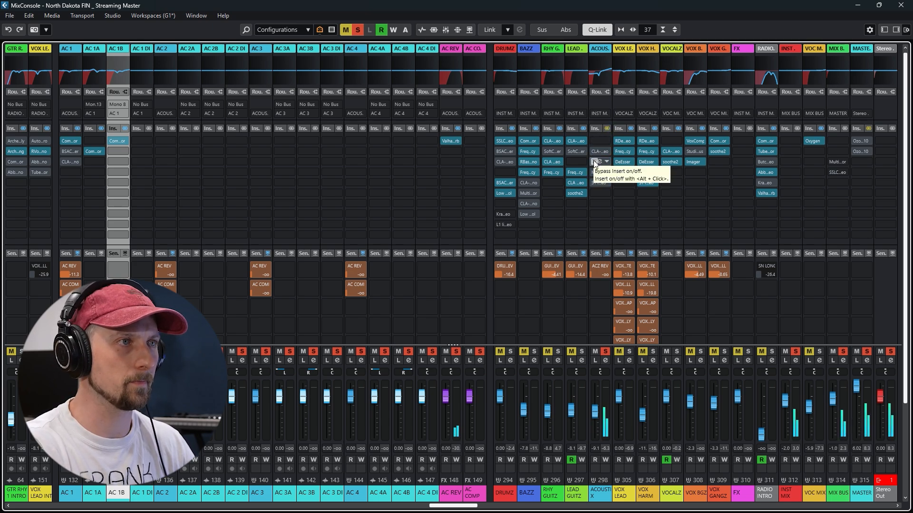
left_click(594, 163)
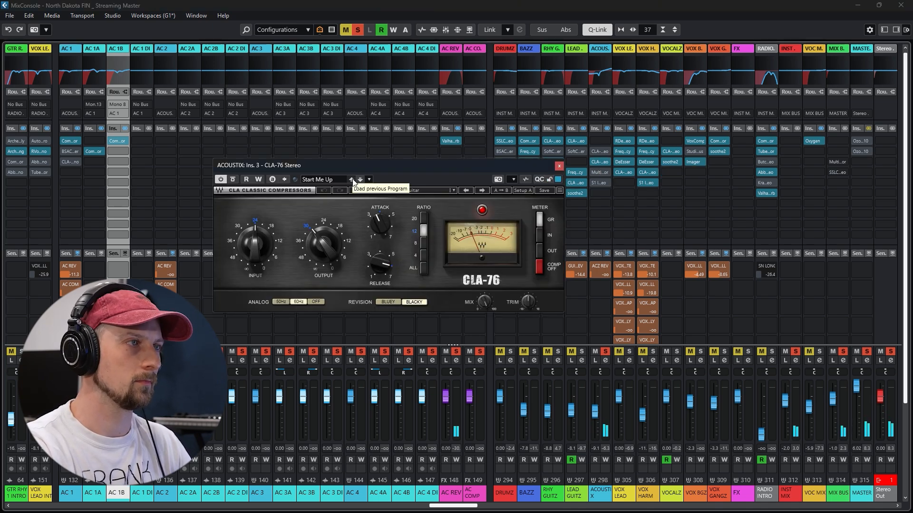
left_click(233, 180)
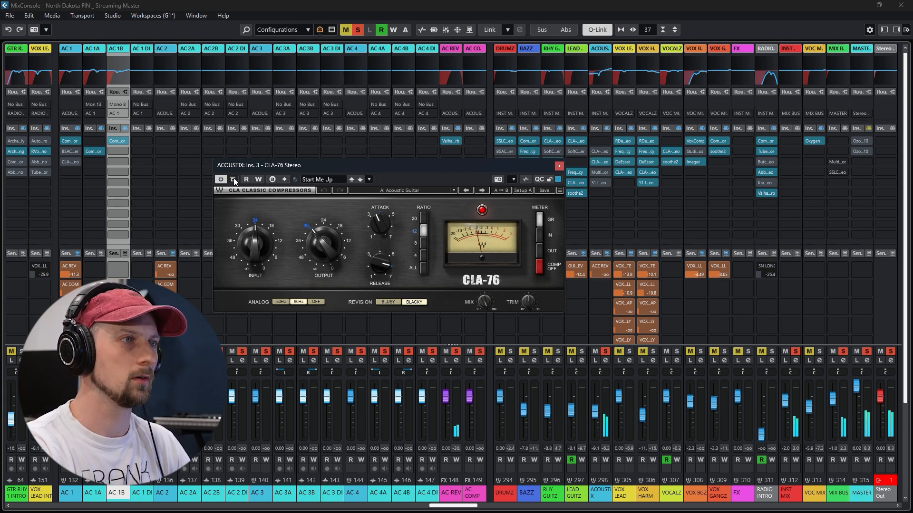
left_click(560, 164)
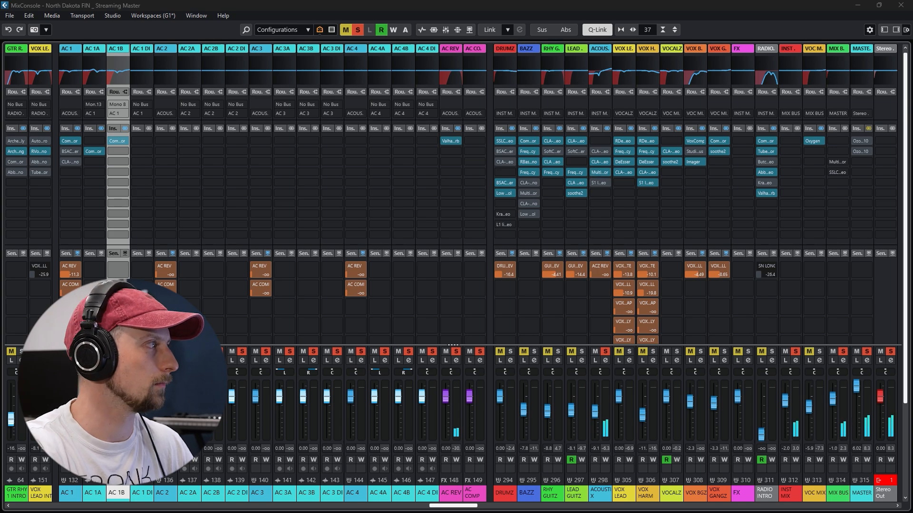
Examine the MultibandCompressor and S1 Imager Stereo inserts on the ACOUSTIX group and close their windows
left_click_drag(366, 30, 384, 36)
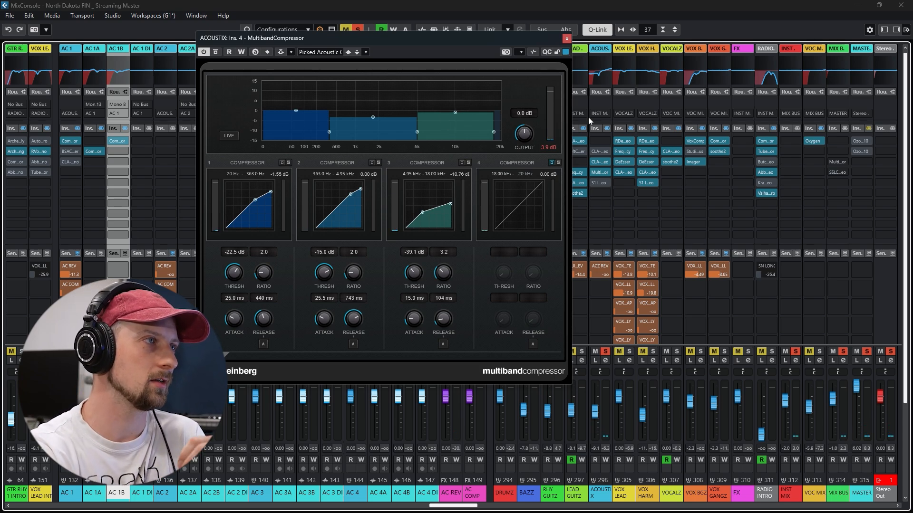
left_click(568, 38)
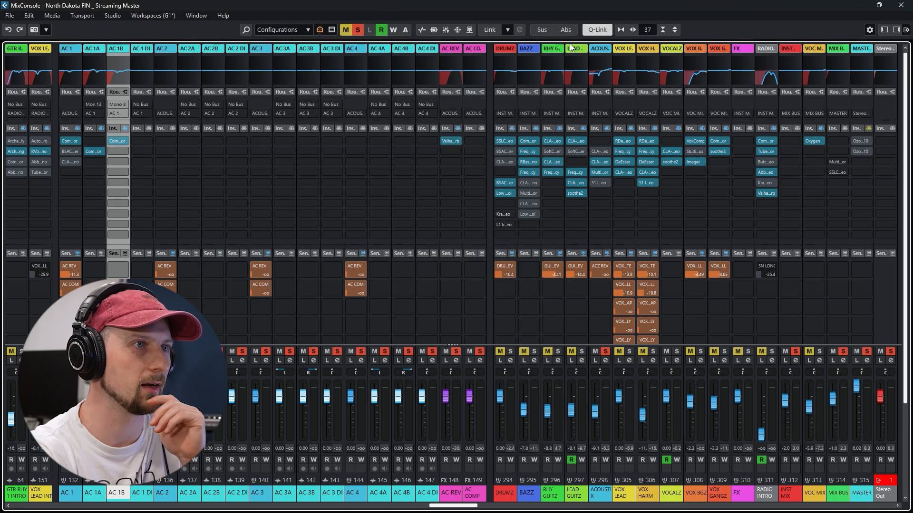
left_click(600, 182)
left_click_drag(439, 159, 460, 138)
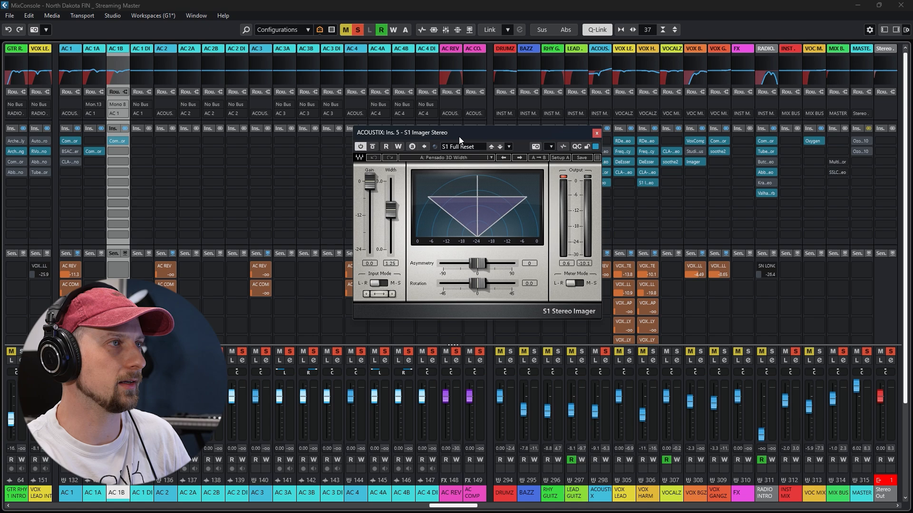
key("space")
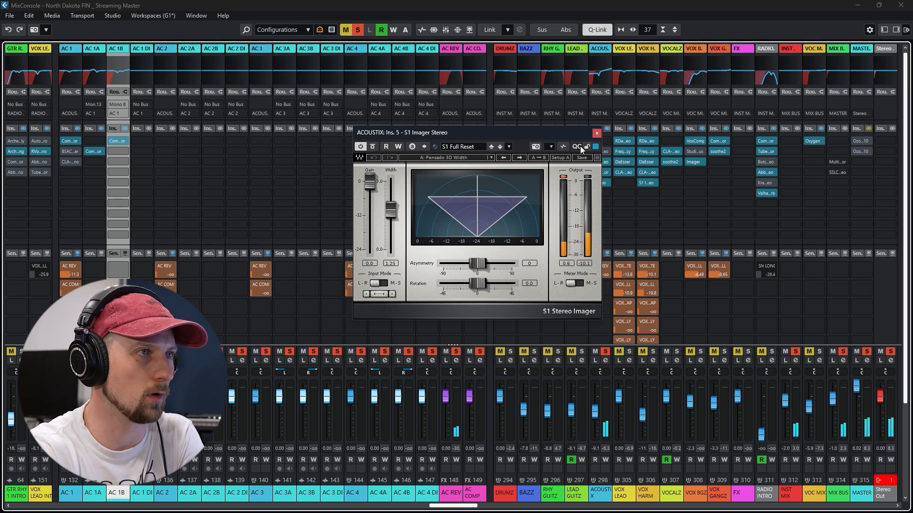
left_click_drag(549, 130, 441, 87)
left_click(489, 90)
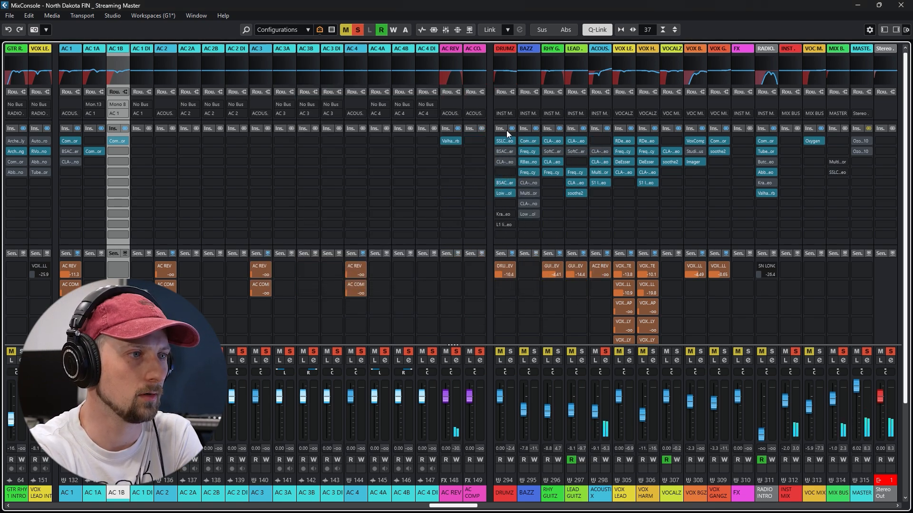
Solo the RHY GUITZ group alongside the acoustics, and examine the ACOUSTIX group's EQ in its channel settings
left_click(558, 352)
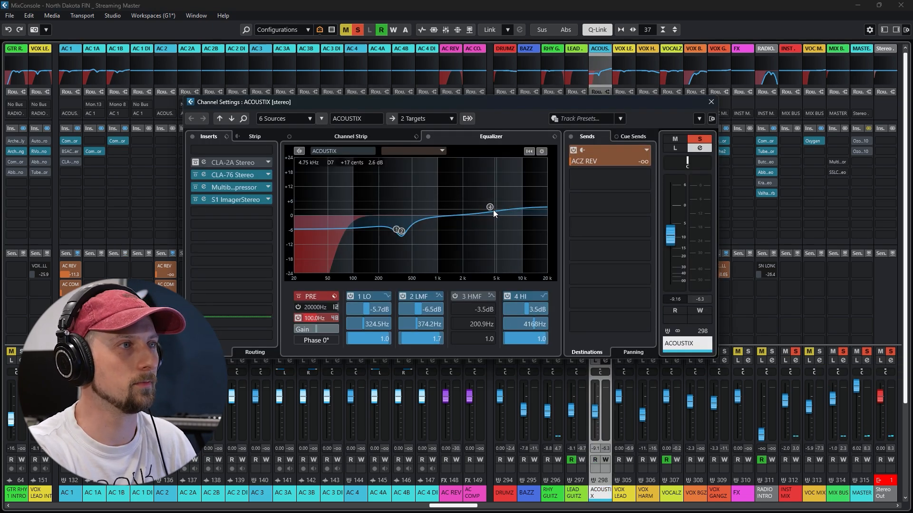
left_click(712, 102)
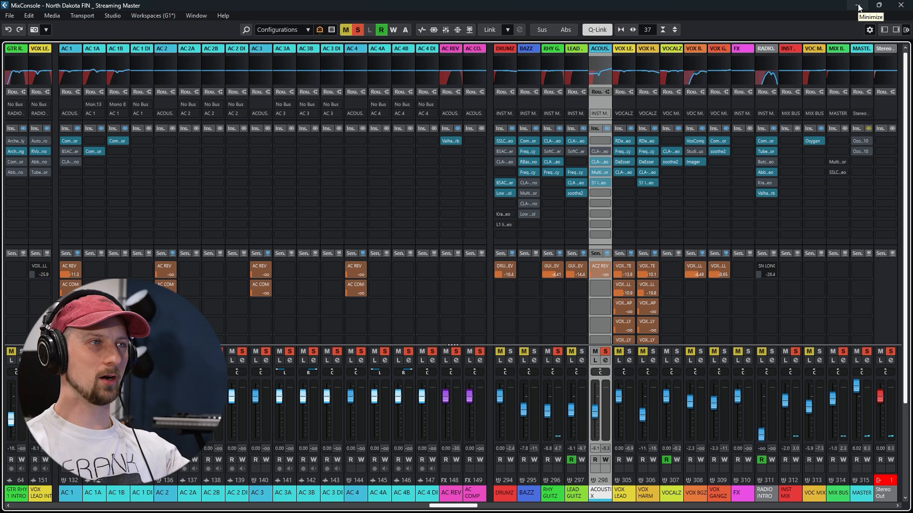
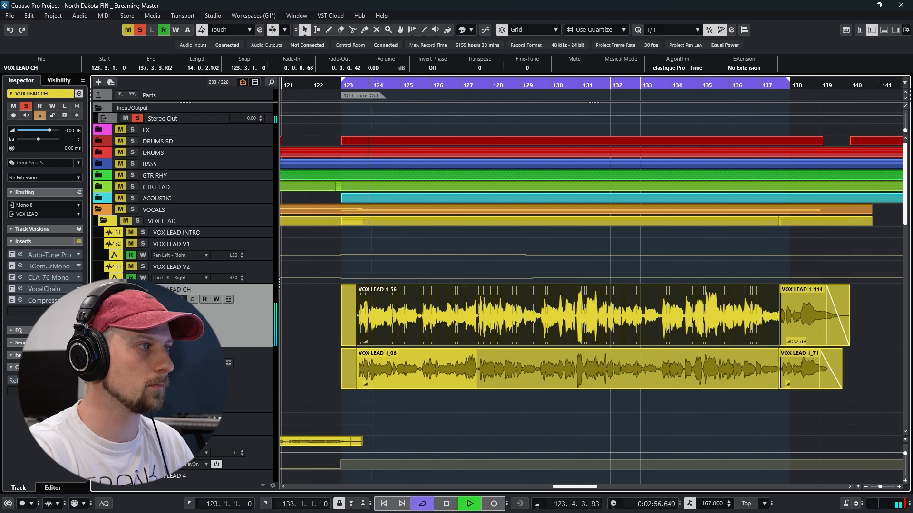
Enable the Auto-Tune Pro insert on the VOX LEAD CH channel, audition and examine it, and close its window
key("e")
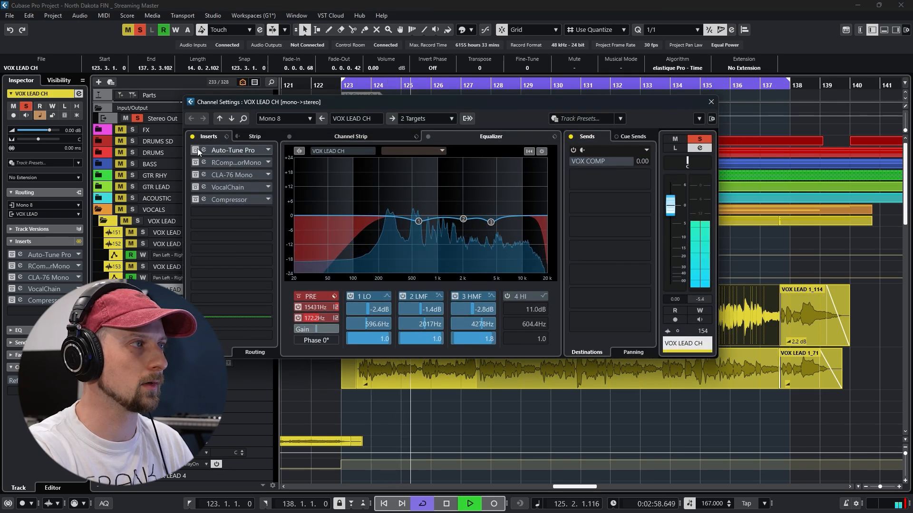
key("space")
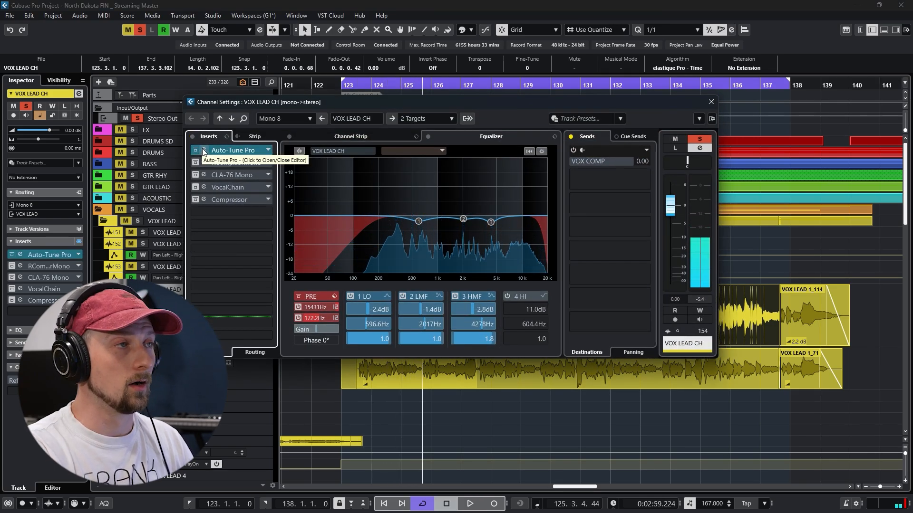
left_click(203, 150)
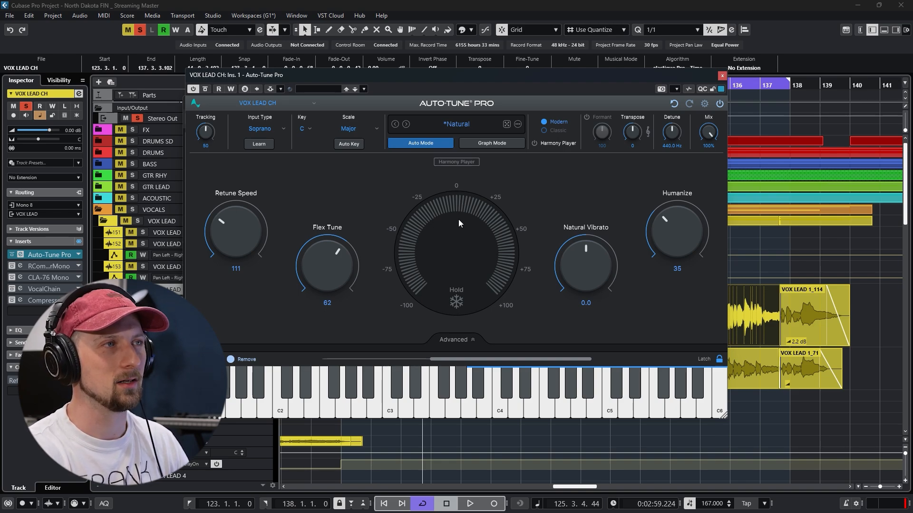
key("space")
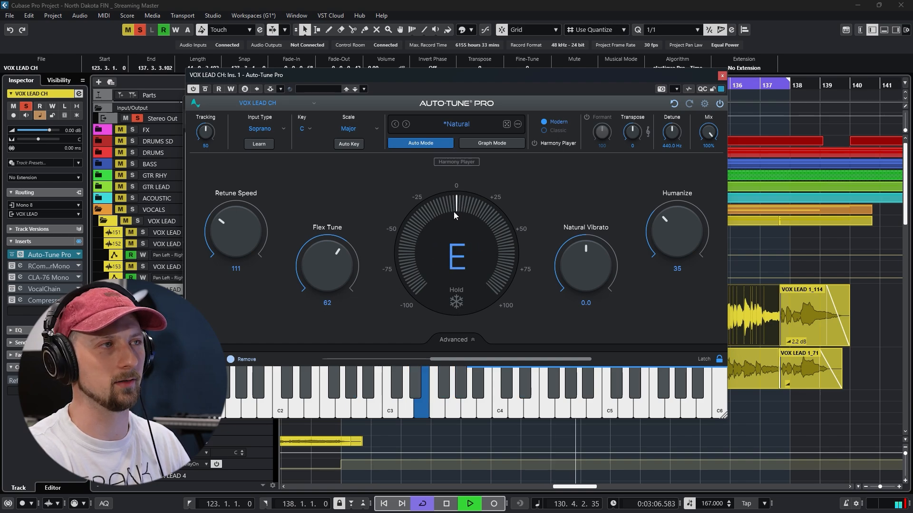
key("space")
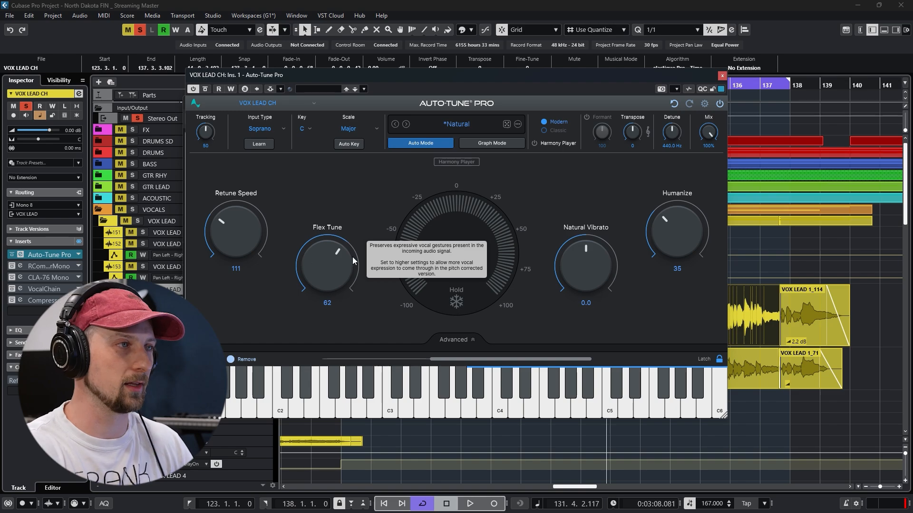
left_click(722, 77)
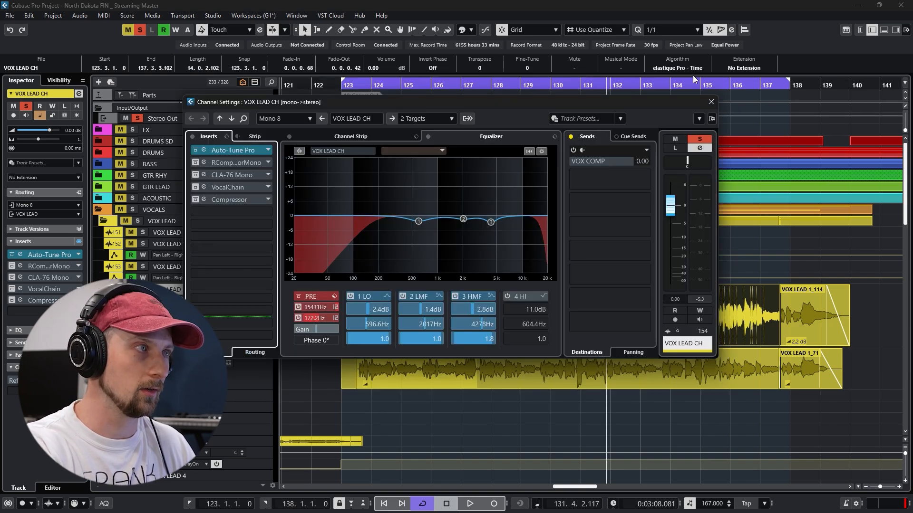
Enable the CLA-76 Mono insert on VOX LEAD CH, audition the compressed vocal while examining it, and close its window
left_click(204, 175)
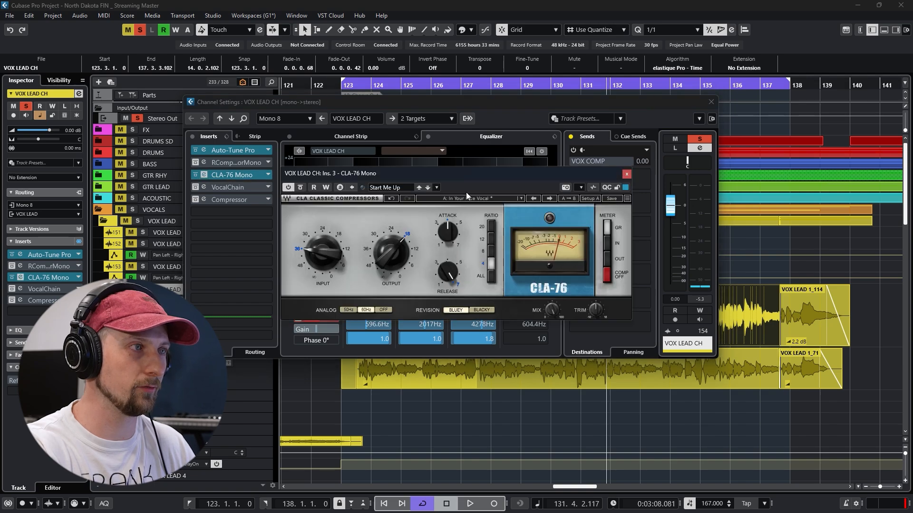
key("space")
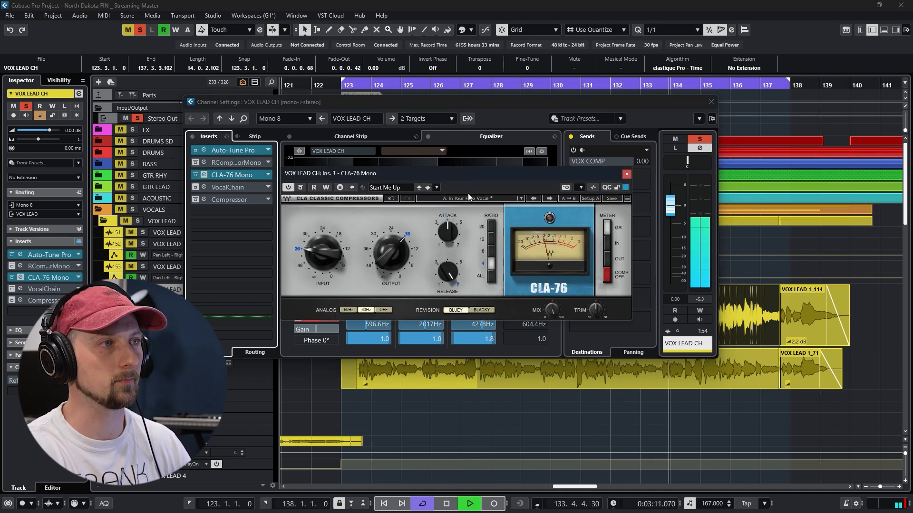
key("space")
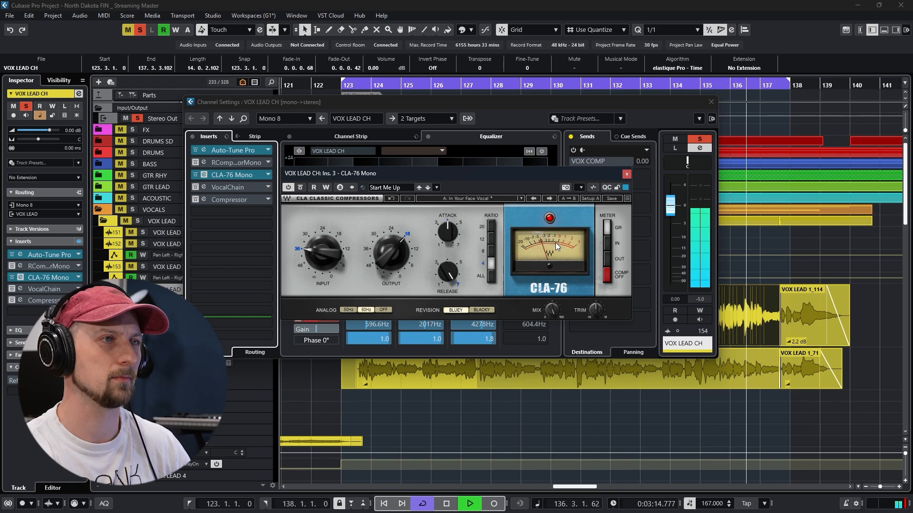
left_click(626, 175)
key("space")
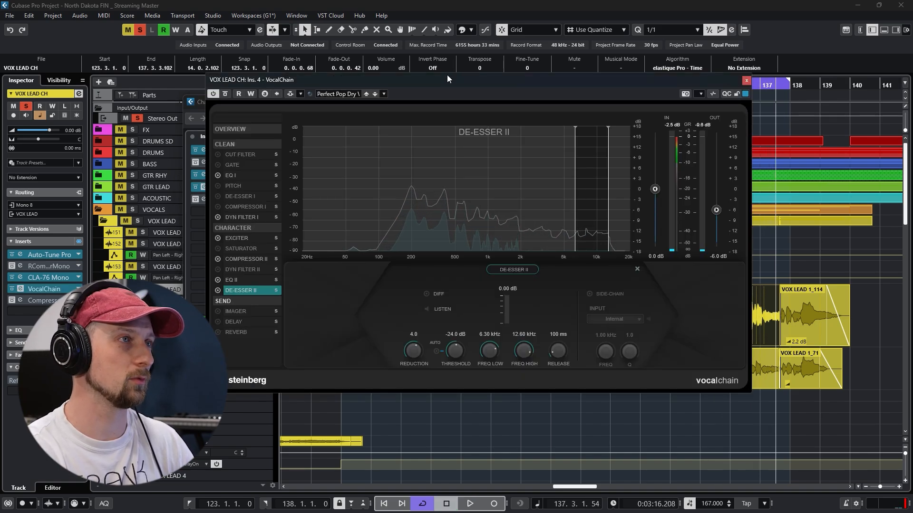
Enable the VocalChain insert on VOX LEAD CH and examine its EQ I, Dyn Filter I and Exciter modules
left_click_drag(447, 76, 427, 61)
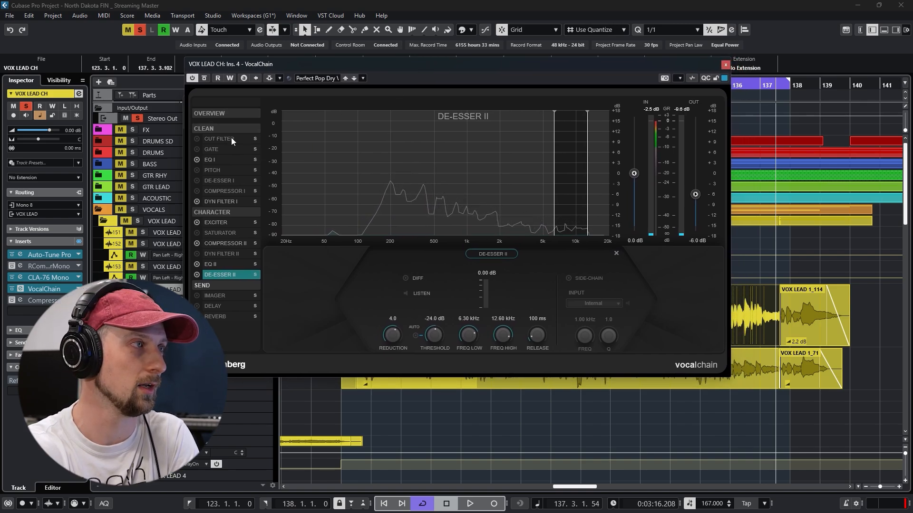
left_click(213, 159)
mouse_move(477, 180)
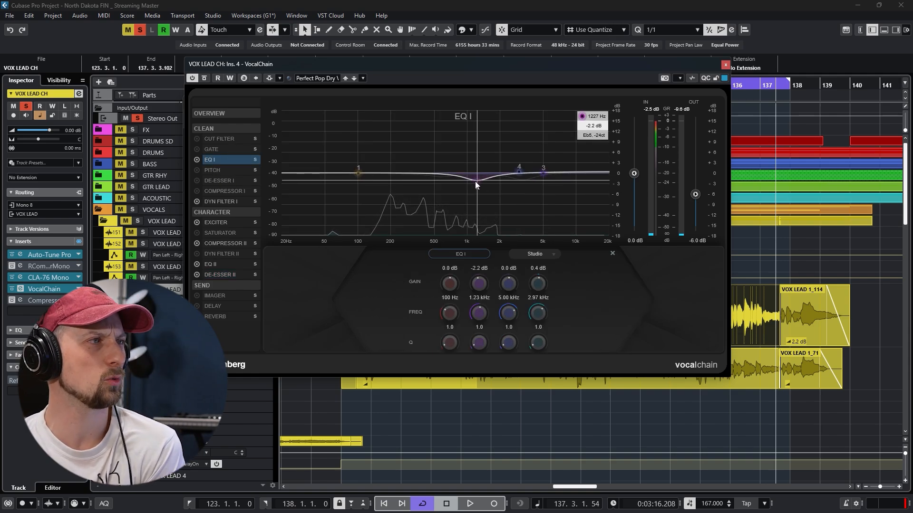
left_click(232, 200)
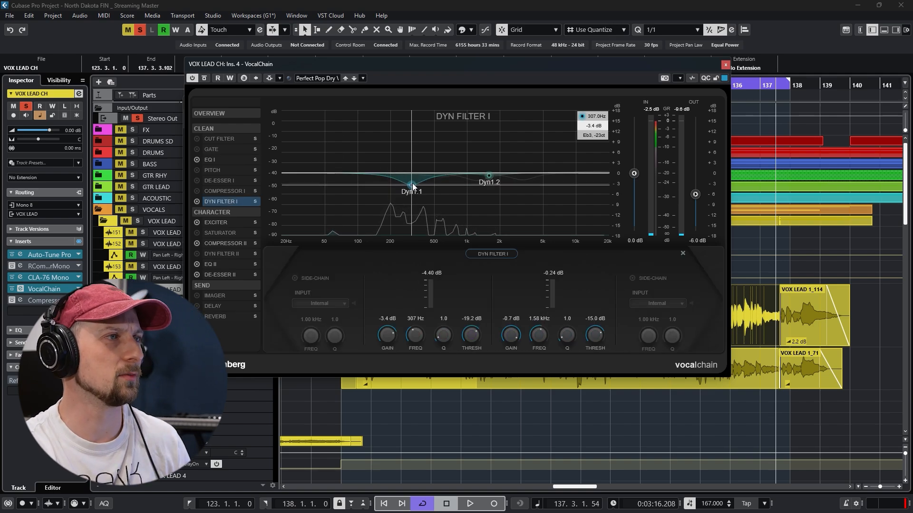
left_click(227, 222)
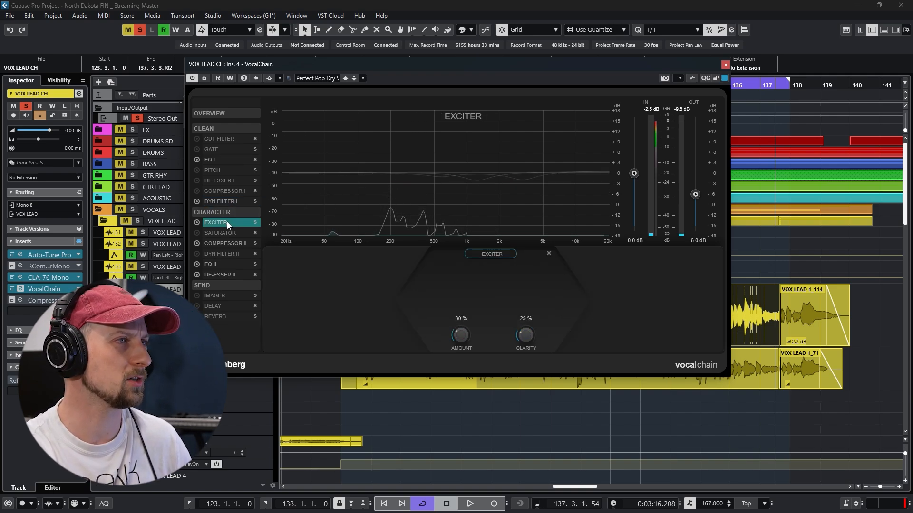
Examine VocalChain's Compressor II, EQ II and De-Esser II modules while auditioning the lead vocal, and close the plug-in
left_click(227, 244)
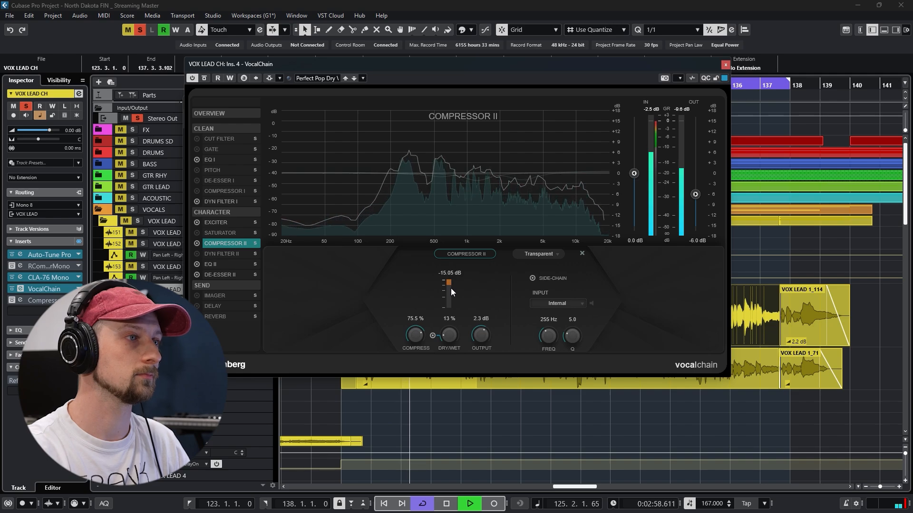
left_click(211, 264)
mouse_move(441, 172)
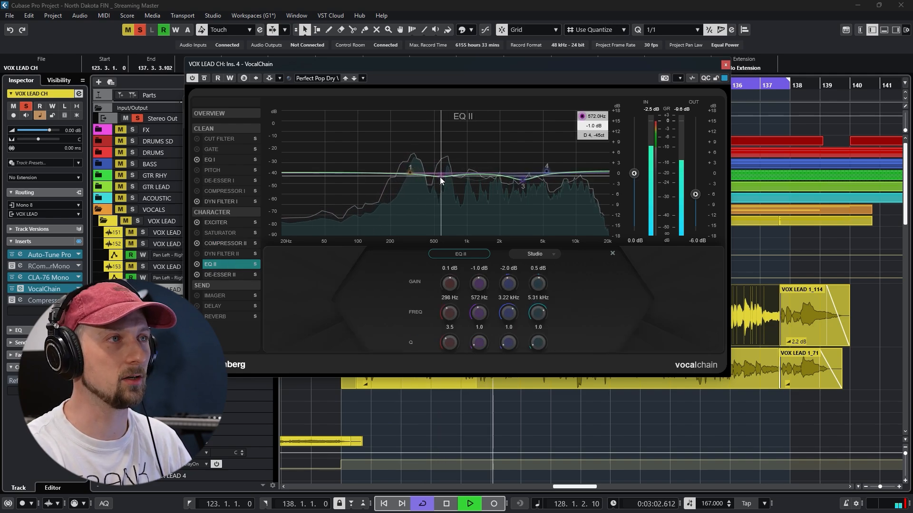
mouse_move(523, 181)
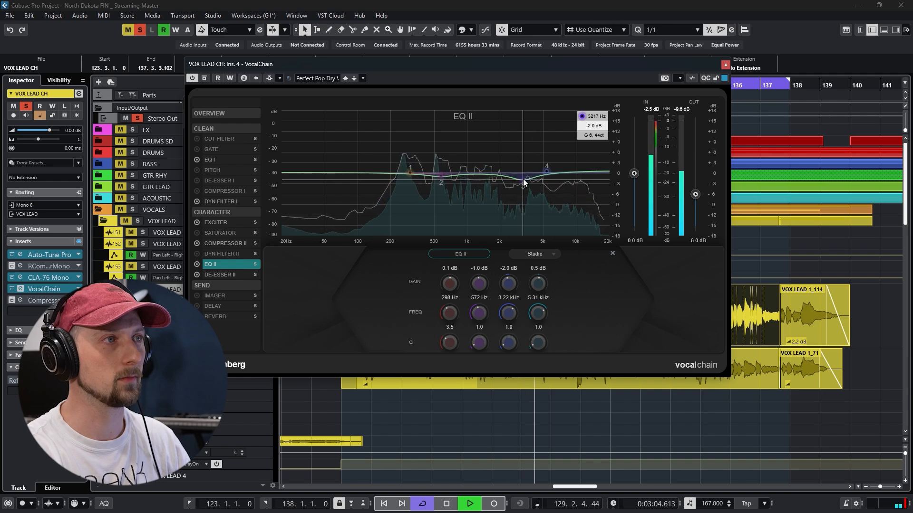
left_click(227, 274)
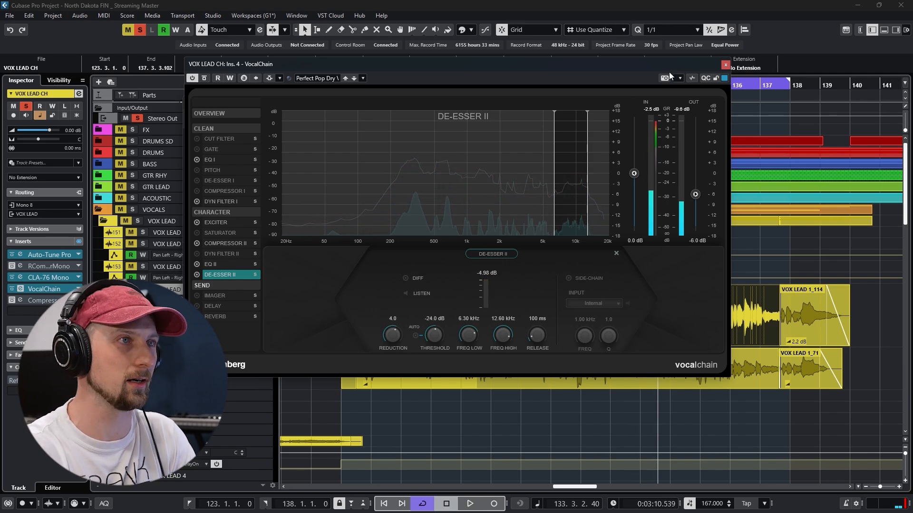
left_click(725, 64)
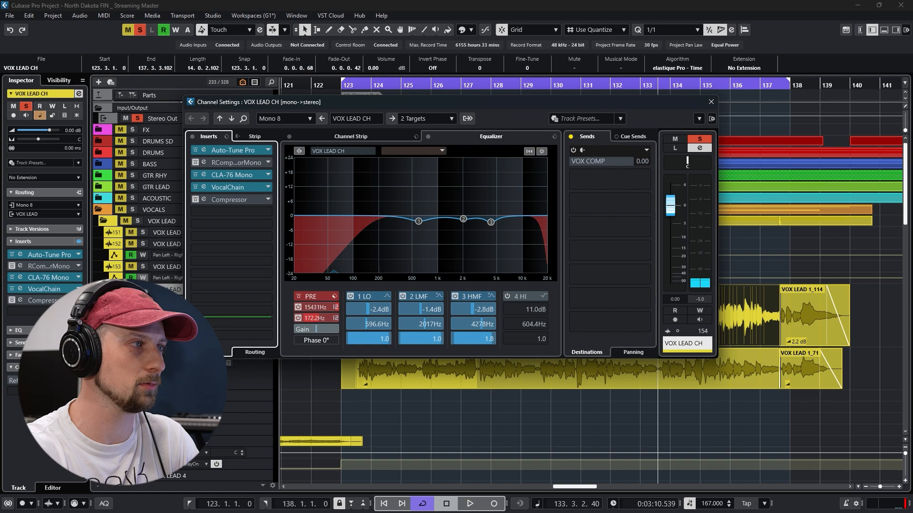
Examine the channel strip DeEsser and equalizer settings of VOX LEAD CH, and close its channel settings
left_click(358, 137)
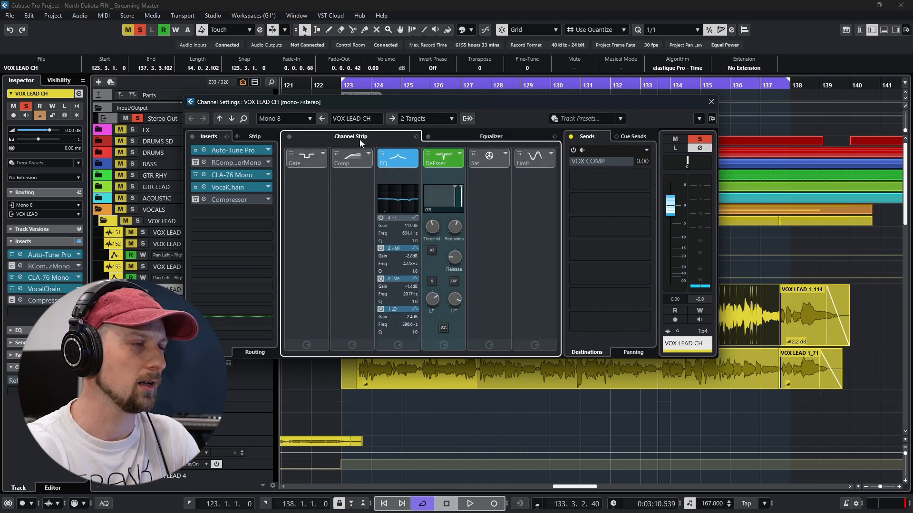
left_click(453, 142)
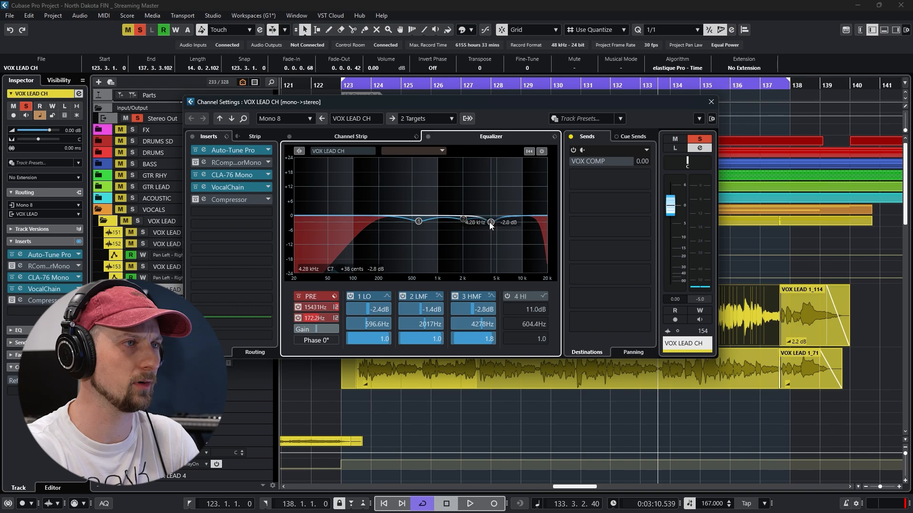
left_click(401, 138)
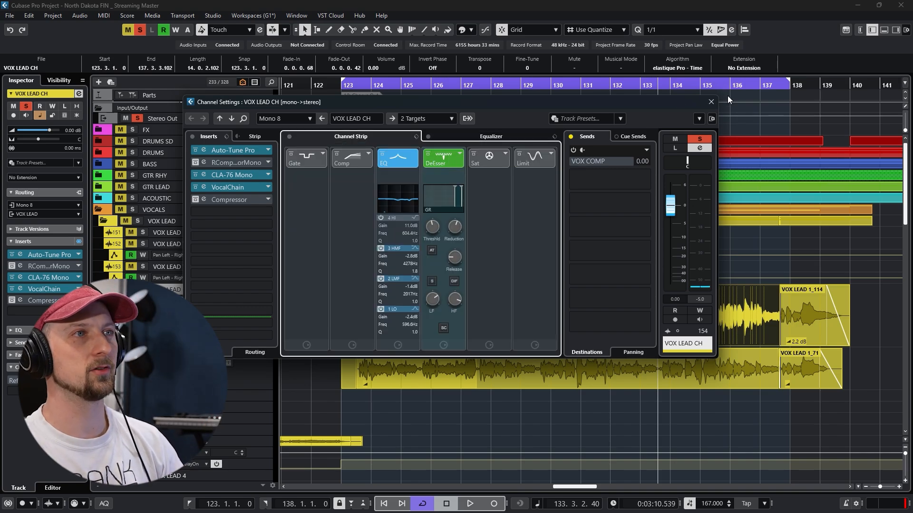
left_click(712, 102)
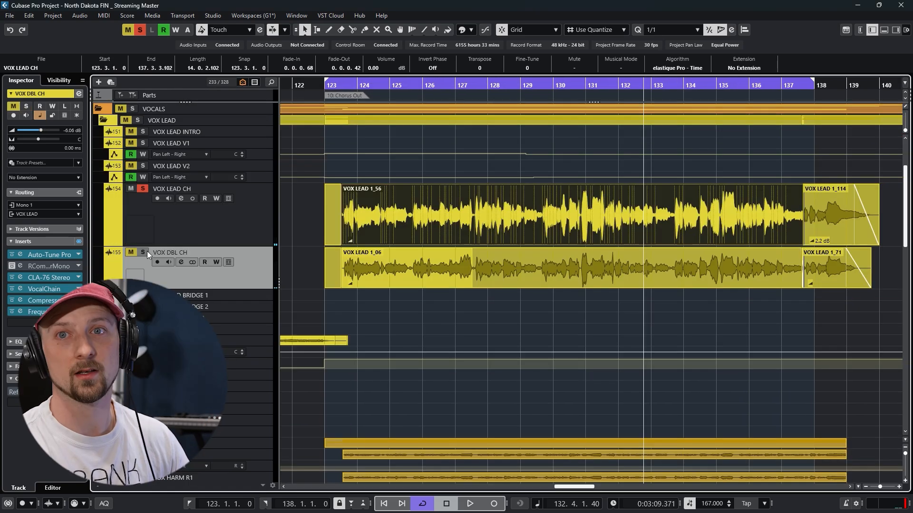
Solo VOX DBL CH alongside VOX LEAD CH and play both from bar 123
left_click(147, 252)
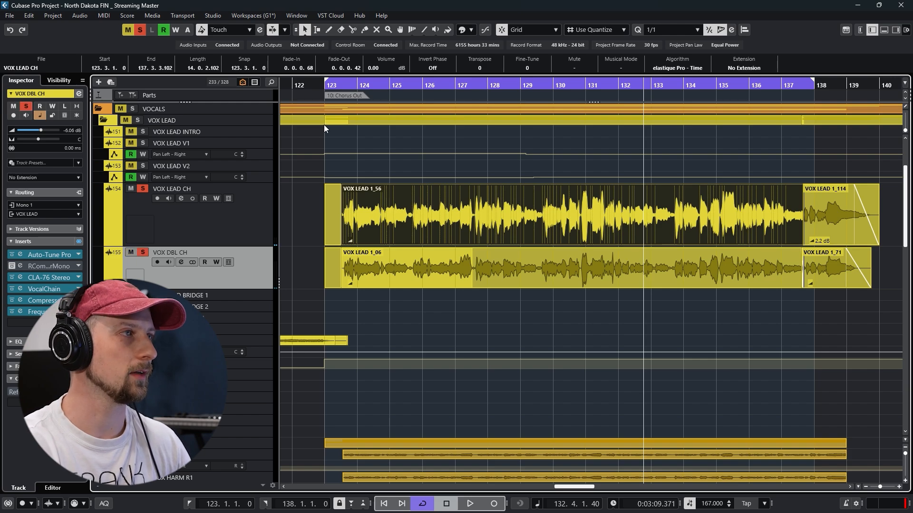
left_click_drag(325, 87, 325, 107)
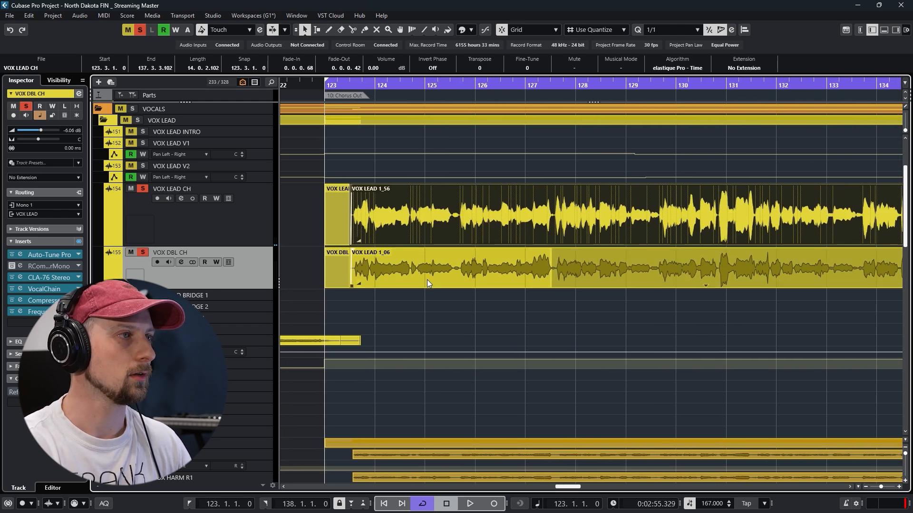
key("space")
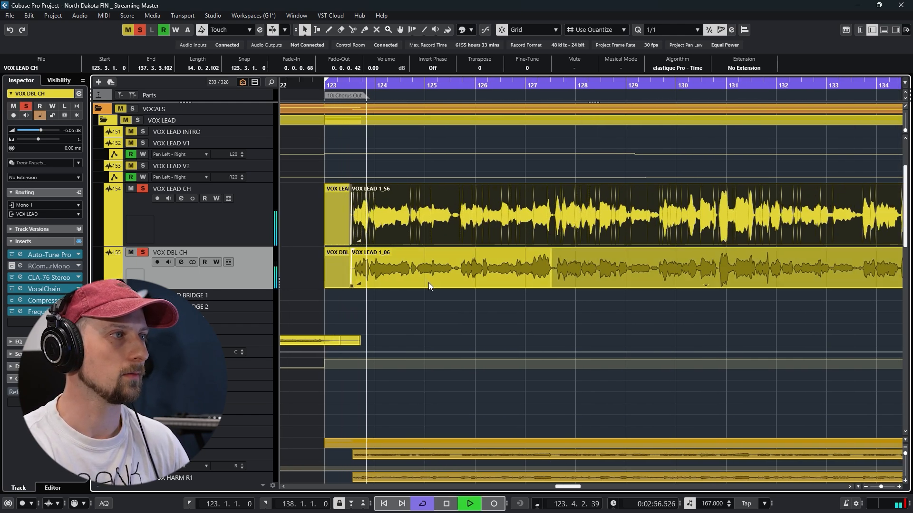
Examine the inserts, channel strip and sends in the VOX DBL CH channel settings, stop playback, and close the window
left_click(180, 260)
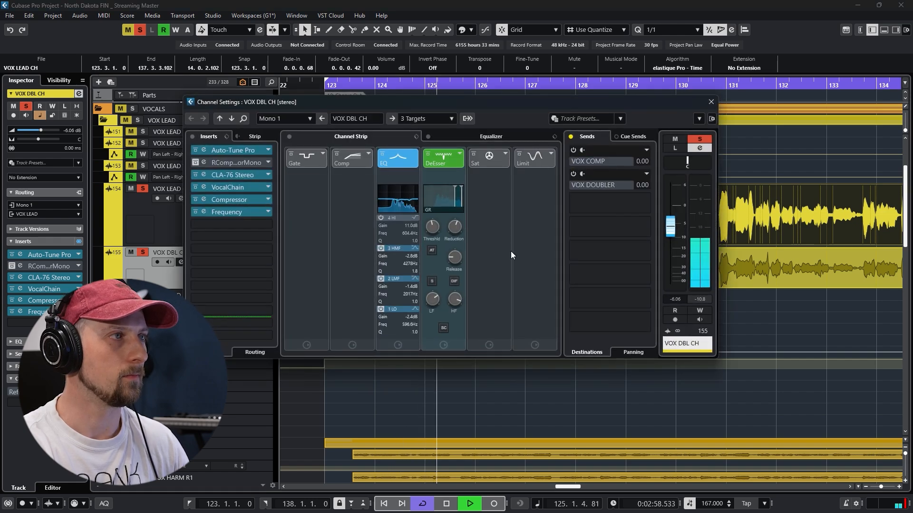
key("space")
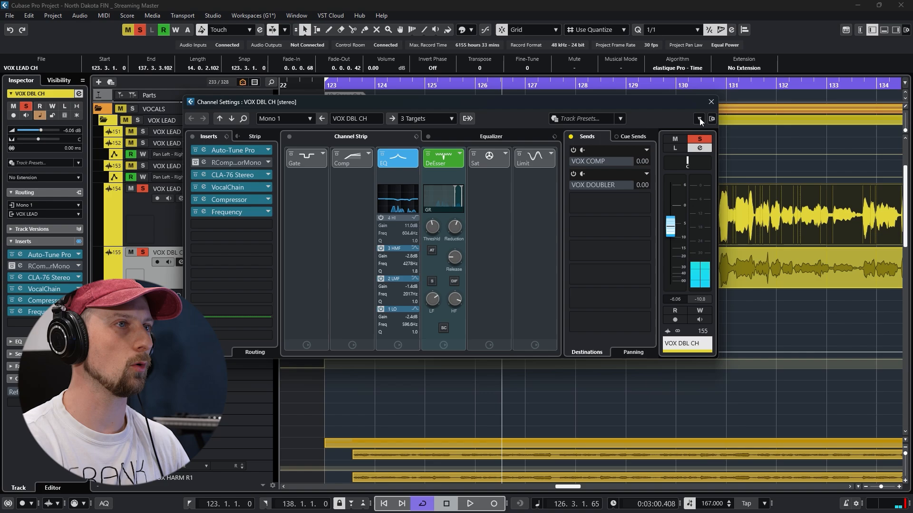
left_click(711, 102)
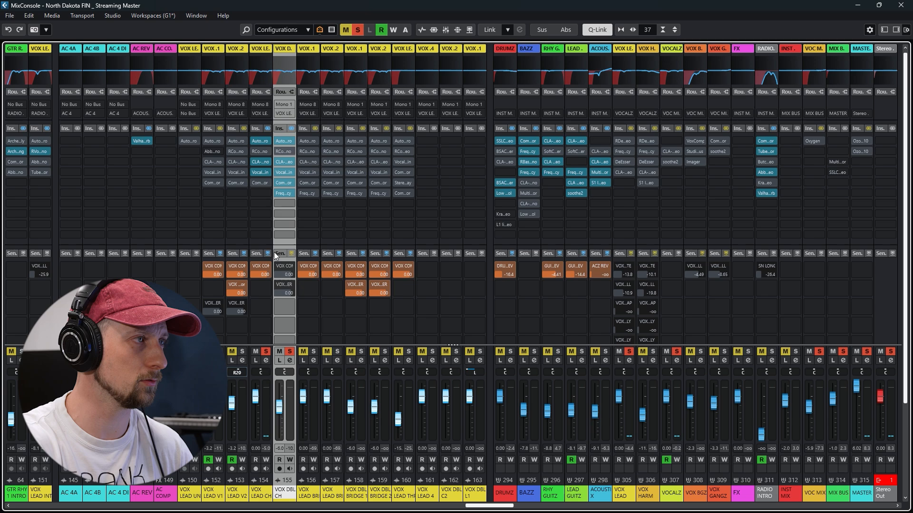
Enable the sends on VOX DBL CH and solo the VOX COMP effects channel in the MixConsole
left_click(292, 252)
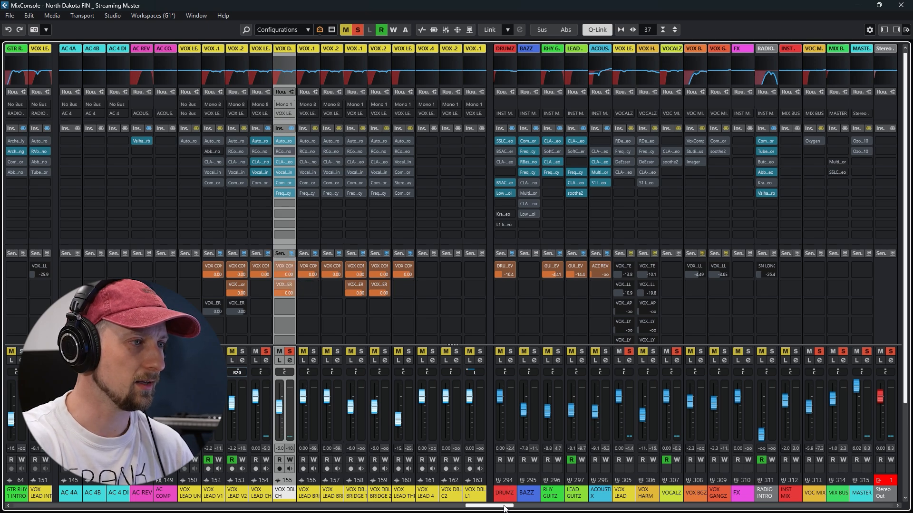
left_click_drag(505, 507, 582, 505)
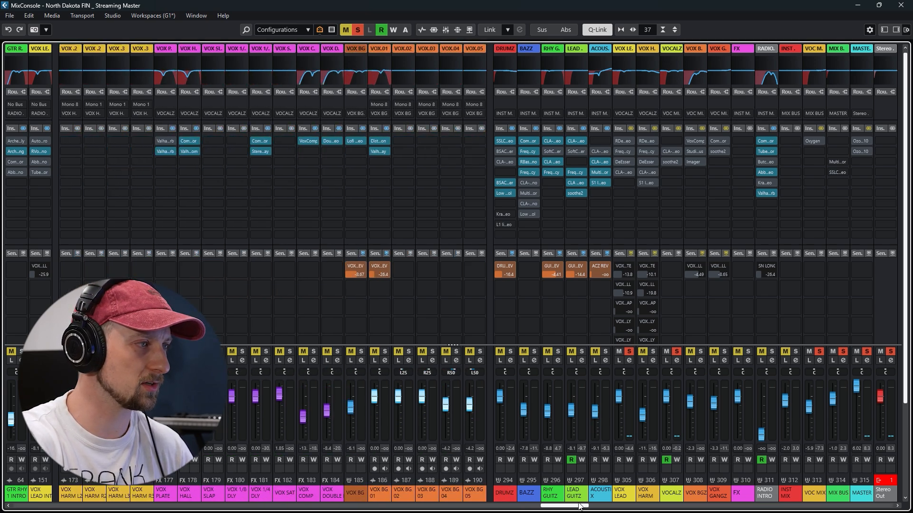
left_click(308, 354)
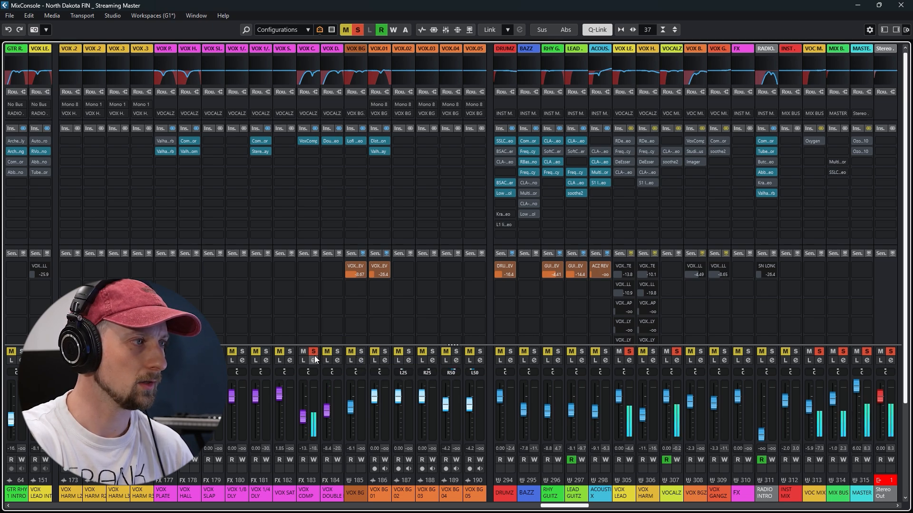
Audition VOX COMP in isolation with Listen mode, examine its VoxComp insert, and turn Listen off
left_click(303, 360)
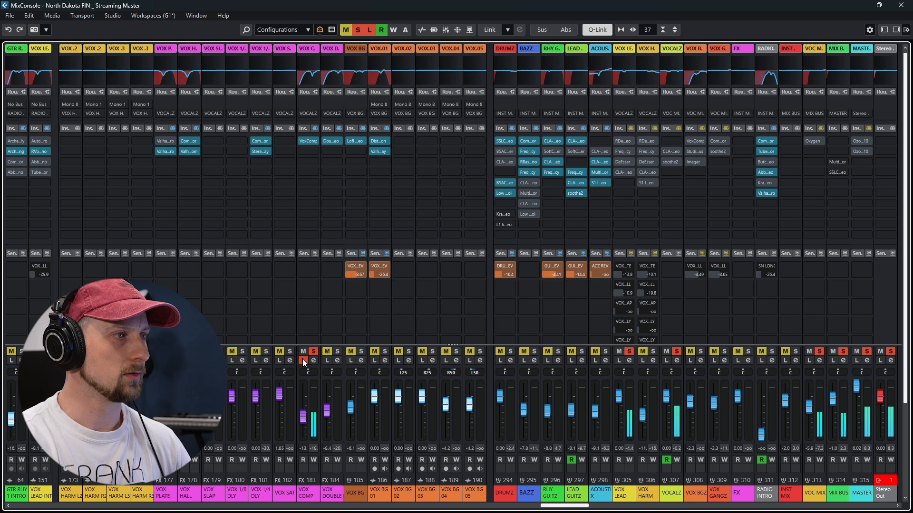
left_click(309, 141)
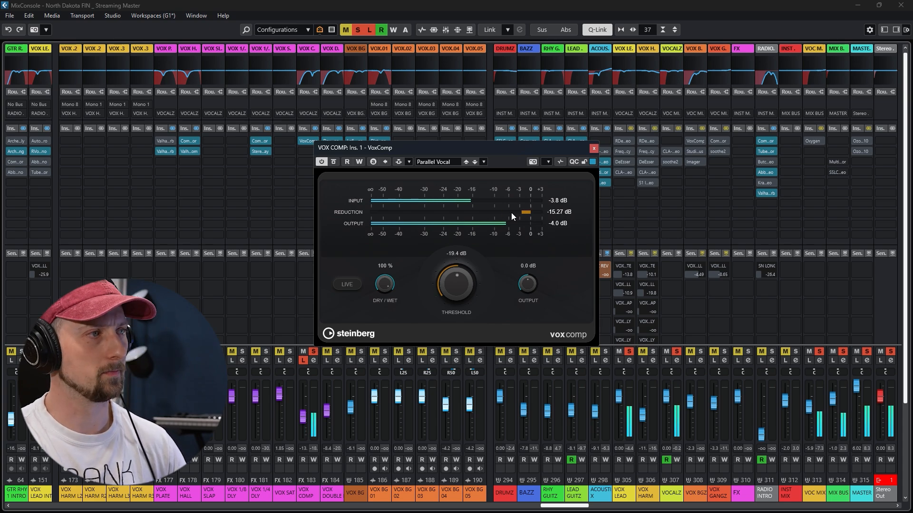
left_click(304, 361)
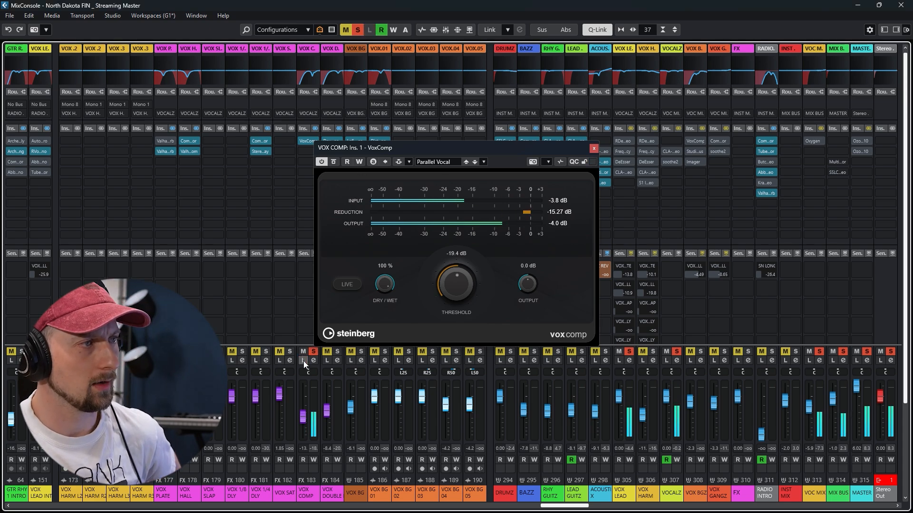
Reopen the VoxComp insert on VOX COMP to examine its parallel vocal settings, and close its window
left_click(594, 148)
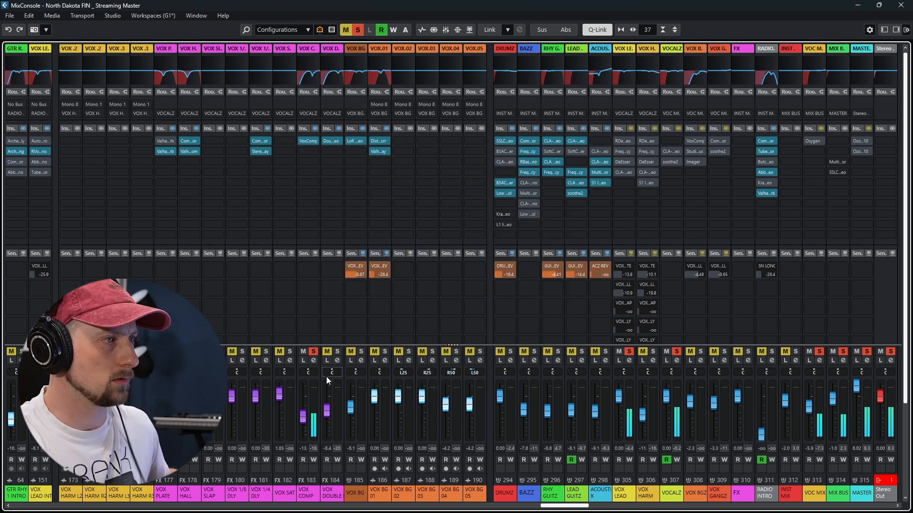
left_click(309, 141)
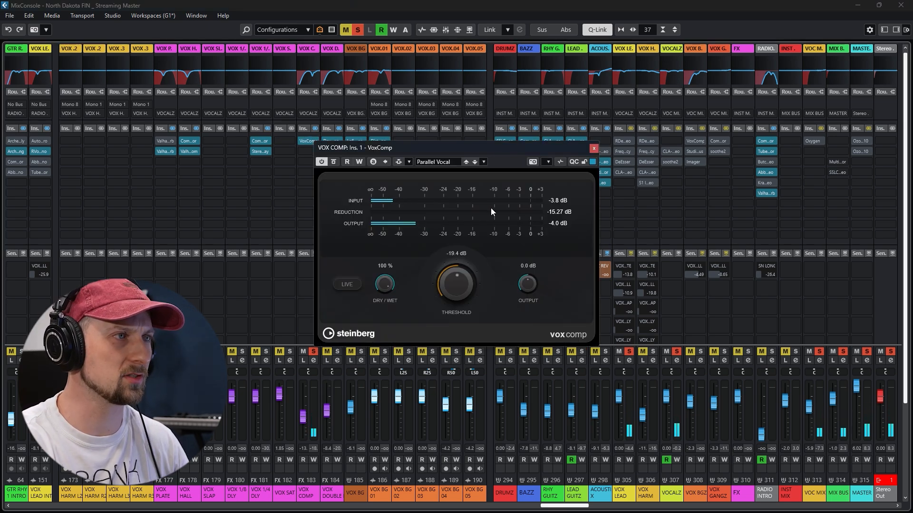
left_click(593, 150)
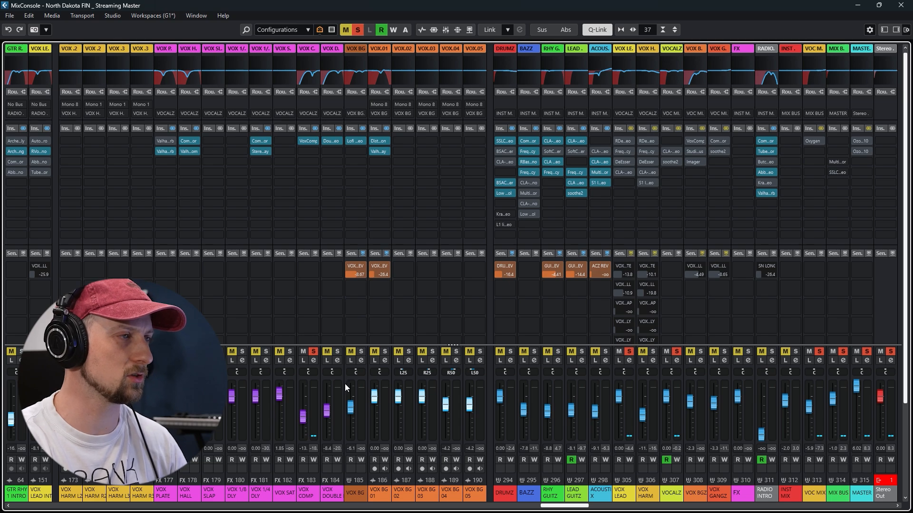
Solo the VOX DOUBLER effects channel alongside the lead vocal channels in the MixConsole
left_click(337, 352)
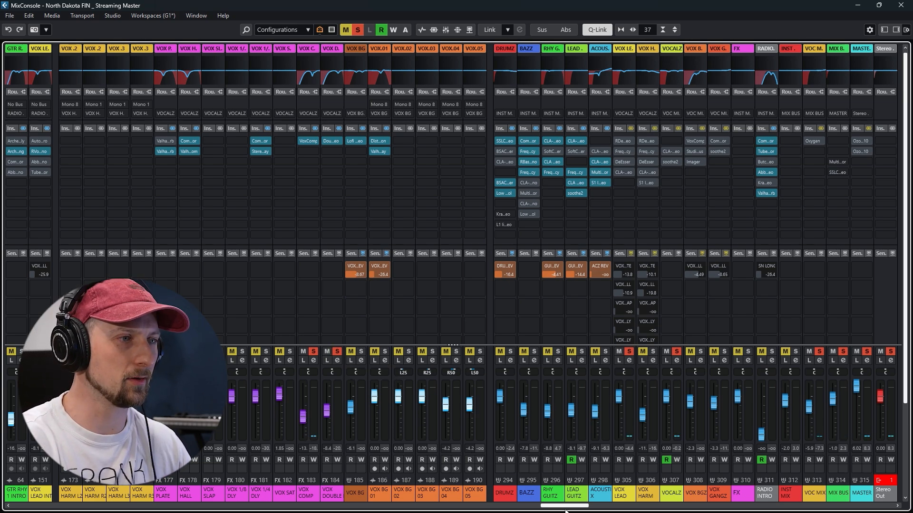
left_click_drag(565, 510, 490, 511)
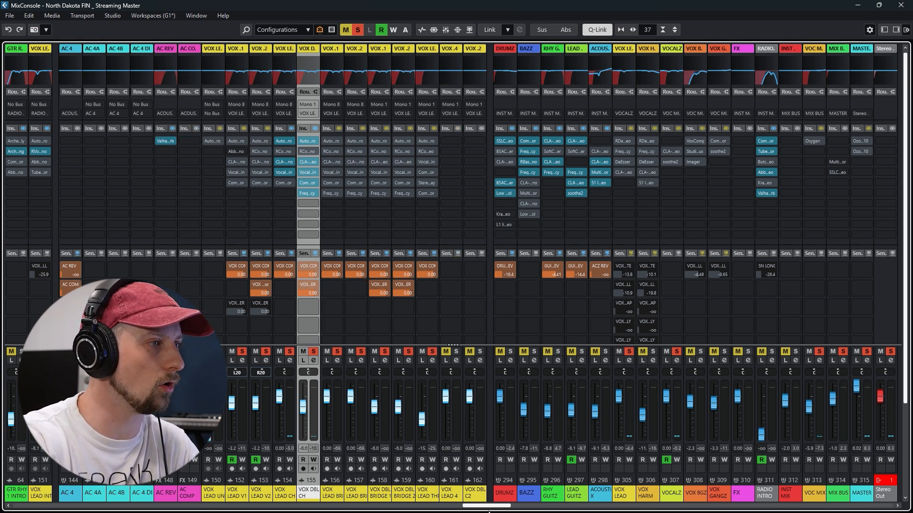
left_click_drag(488, 511, 577, 510)
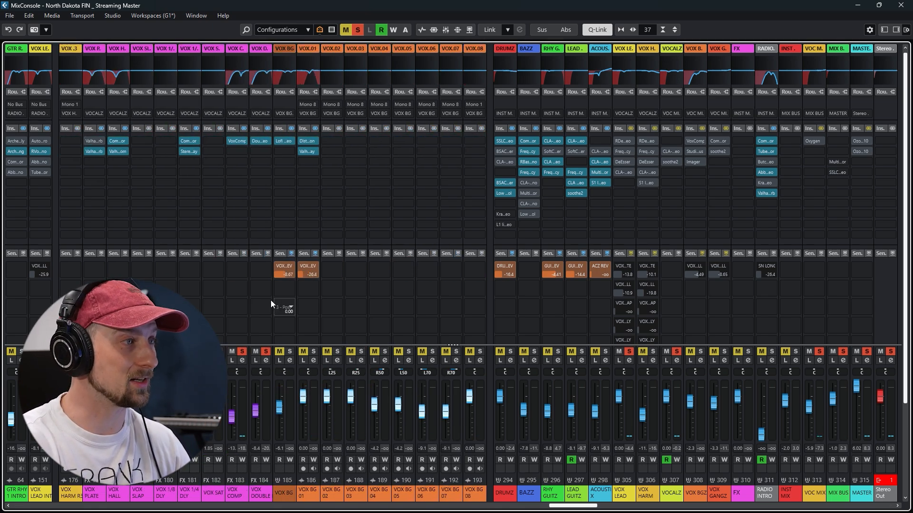
Examine the Doubler4 insert on VOX DOUBLER, audition the channel in isolation with Listen mode, and turn Listen off
left_click(261, 140)
left_click_drag(433, 125, 515, 90)
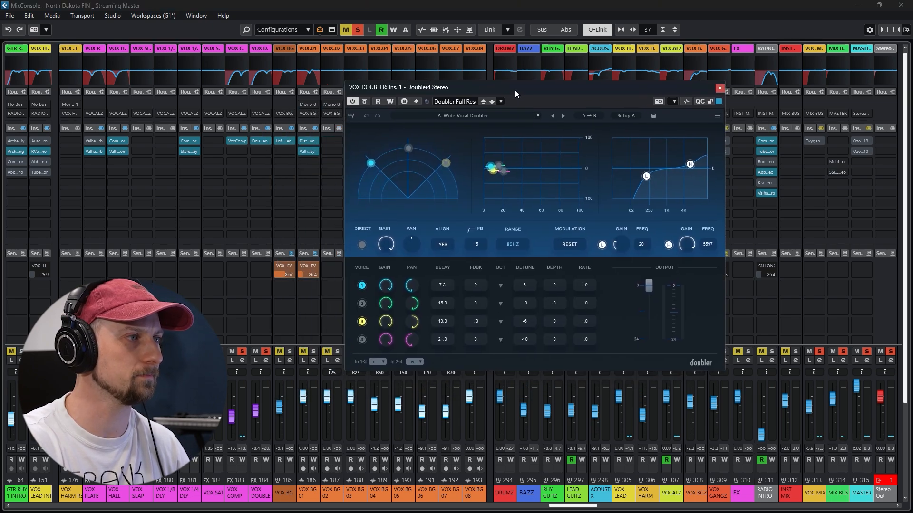
left_click(257, 361)
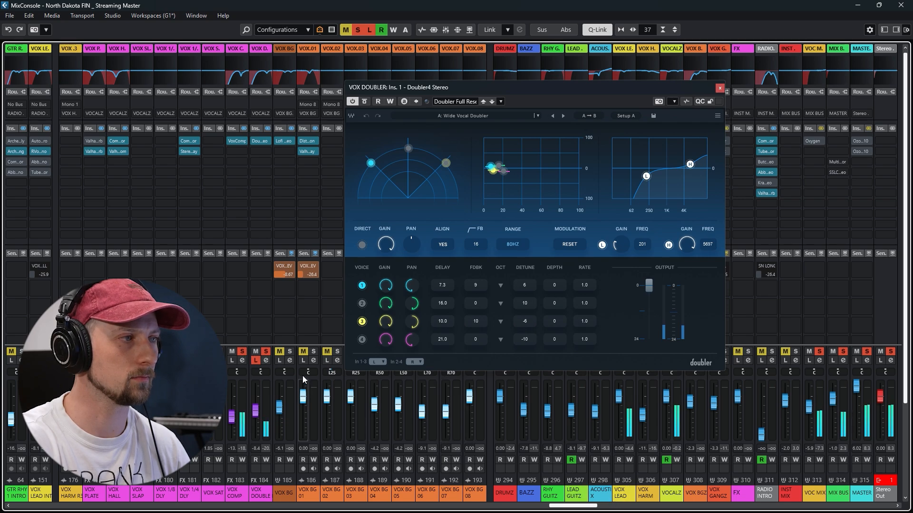
left_click(257, 360)
Raise the VOX DOUBLER fader to 6.02 dB to exaggerate the doubling, and bring it back down
mouse_move(572, 507)
left_mouse_down()
mouse_move(555, 508)
mouse_move(584, 507)
left_mouse_up()
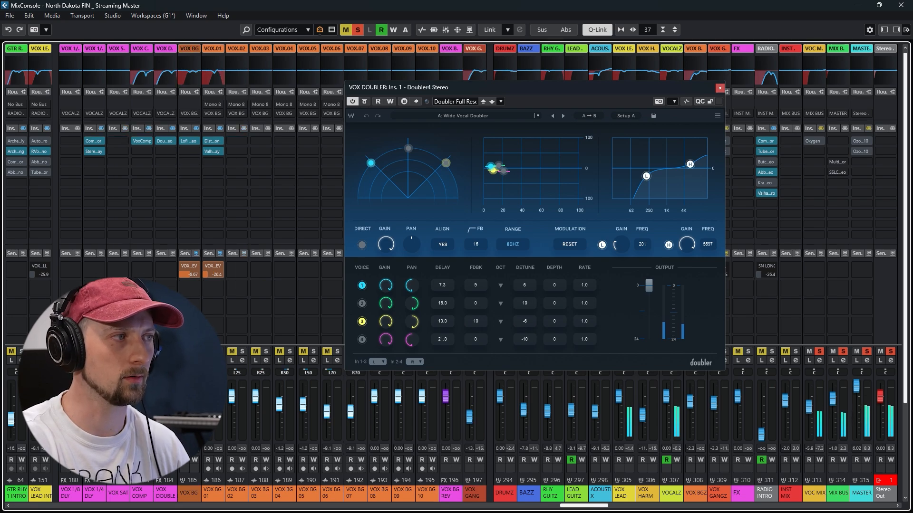
left_click_drag(160, 412, 160, 392)
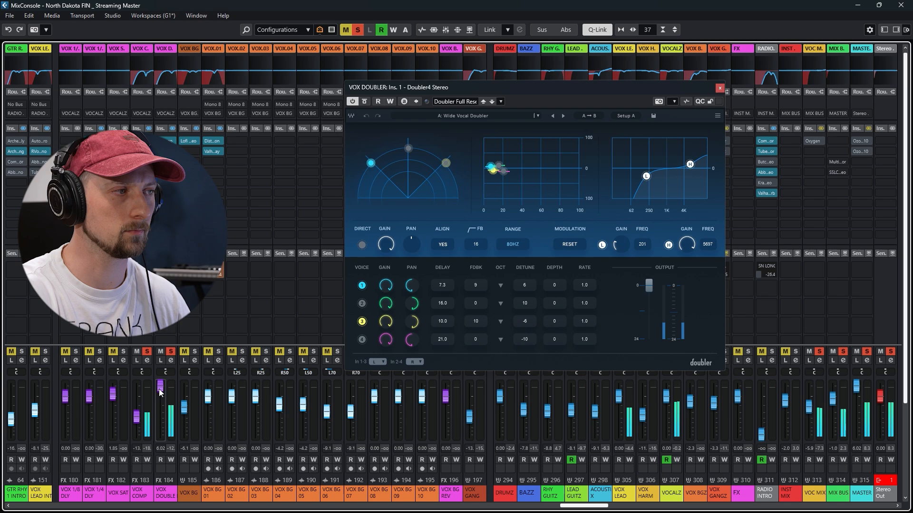
left_click_drag(160, 391, 162, 418)
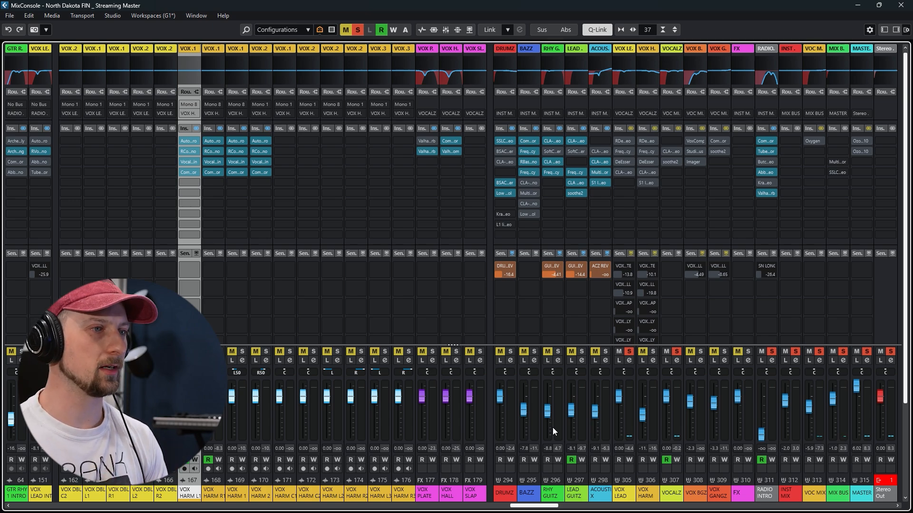
Compare the VOX LEAD group with and without its inserts by switching the insert bypass twice
left_click(630, 128)
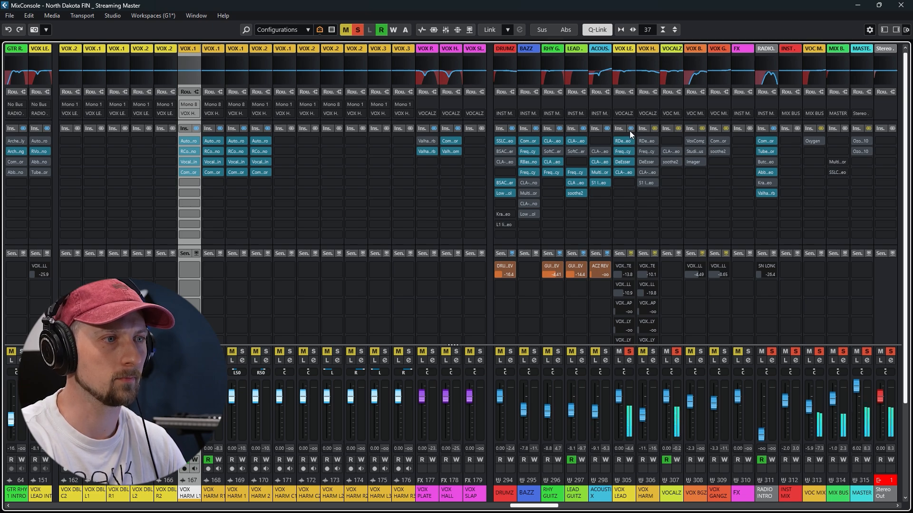
left_click(630, 129)
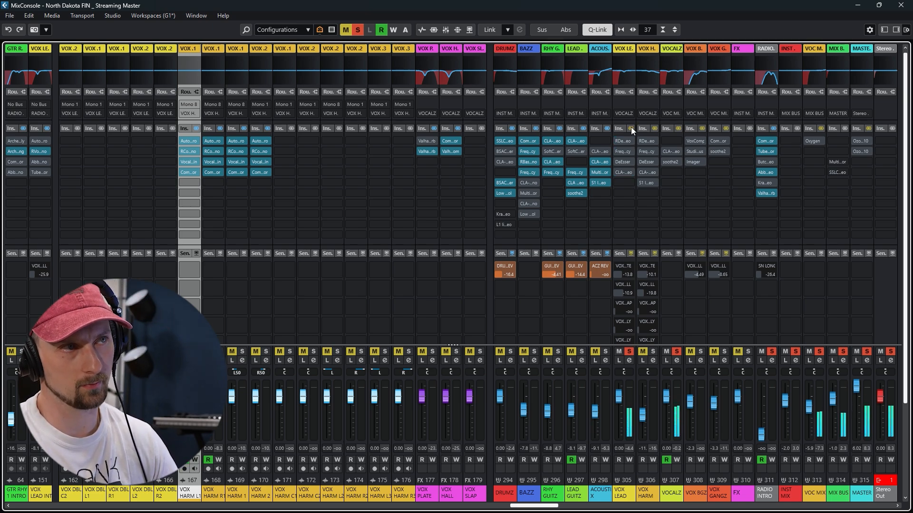
left_click(631, 128)
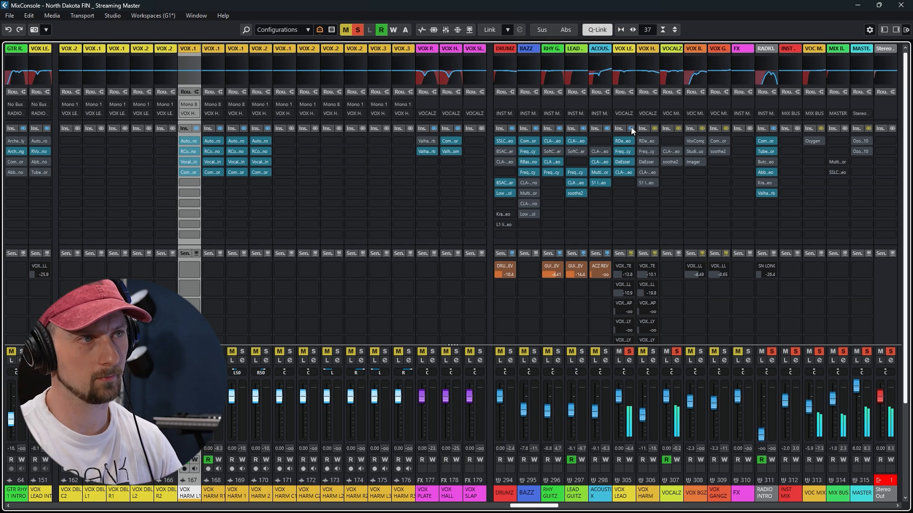
left_click(631, 129)
Activate the RDeEsser insert on the VOX LEAD group, examine its settings, and close its window
left_click(617, 141)
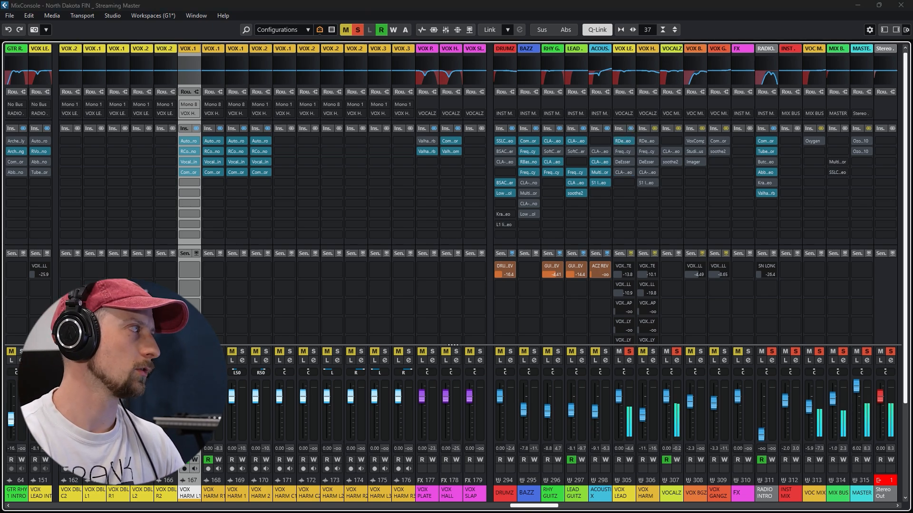
left_click_drag(0, 93, 327, 76)
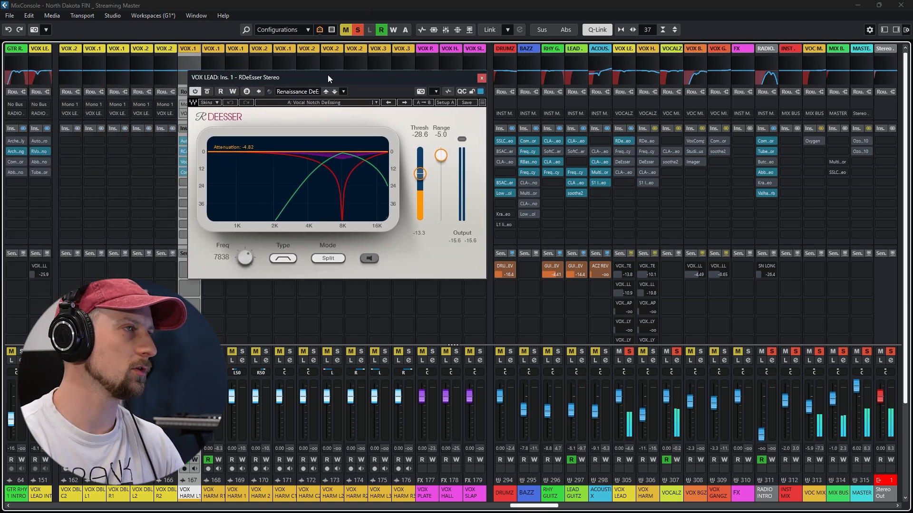
left_click(481, 78)
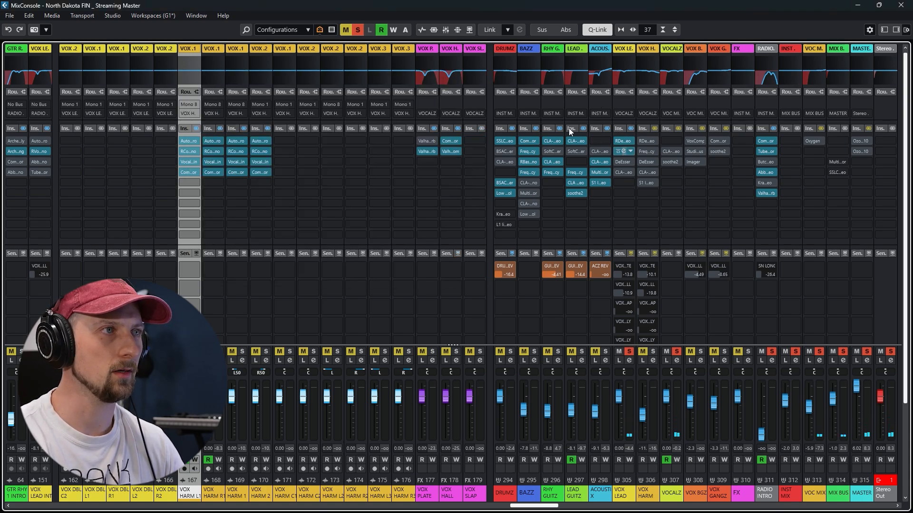
Activate the Frequency EQ on the VOX LEAD group and set band 3 to 307 Hz at -4.0 dB
left_click(623, 152)
left_click_drag(476, 64, 309, 51)
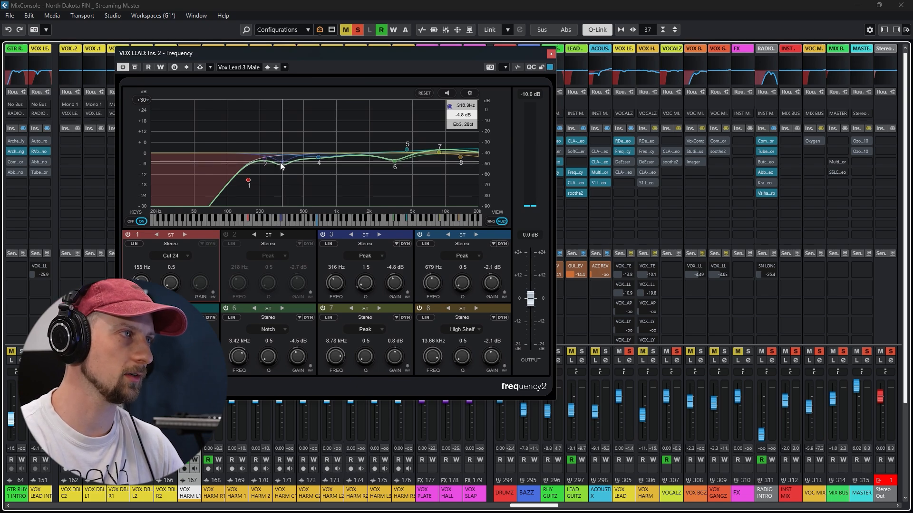
mouse_move(281, 164)
left_mouse_down()
mouse_move(281, 133)
mouse_move(281, 160)
left_mouse_up()
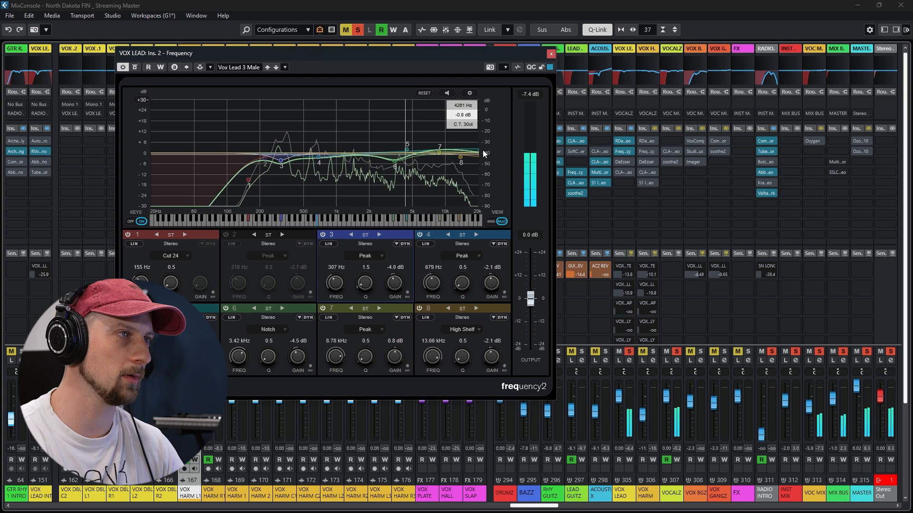
left_click(551, 53)
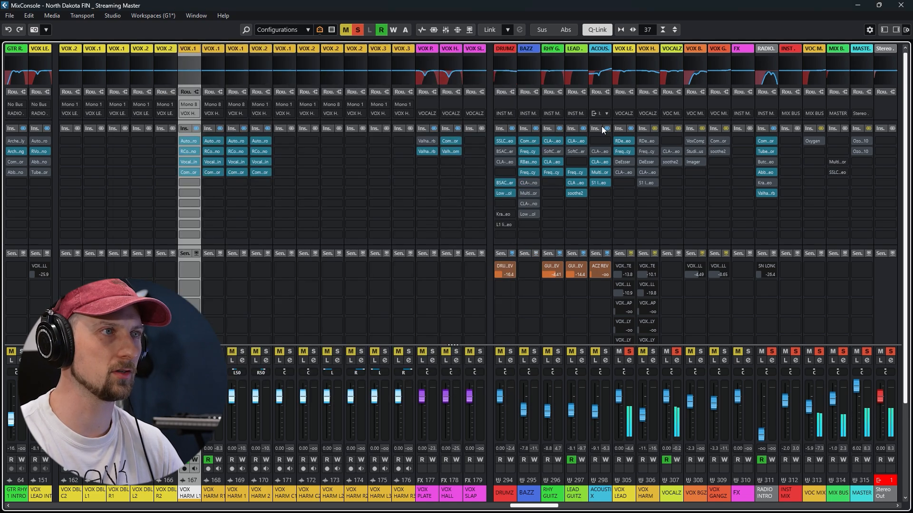
Activate the DeEsser and CLA-2A inserts on the VOX LEAD group, examining each plug-in before closing it
left_click(624, 162)
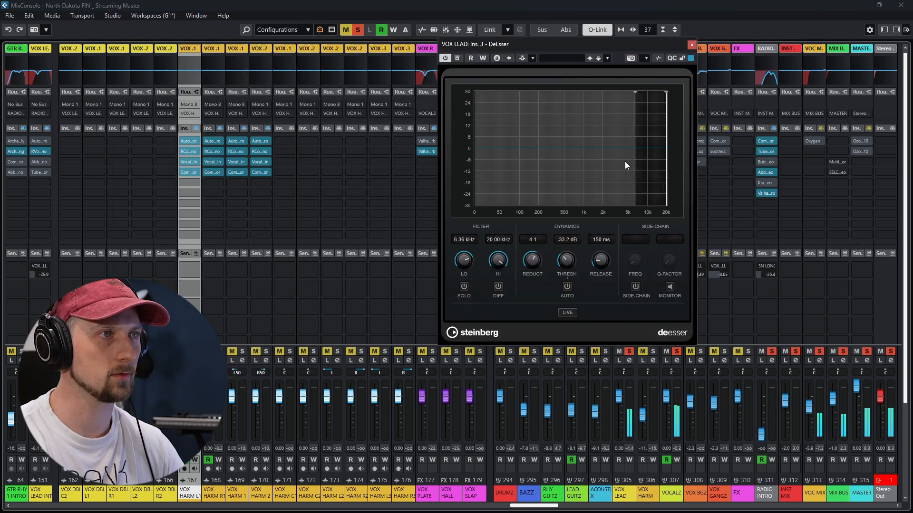
left_click(691, 44)
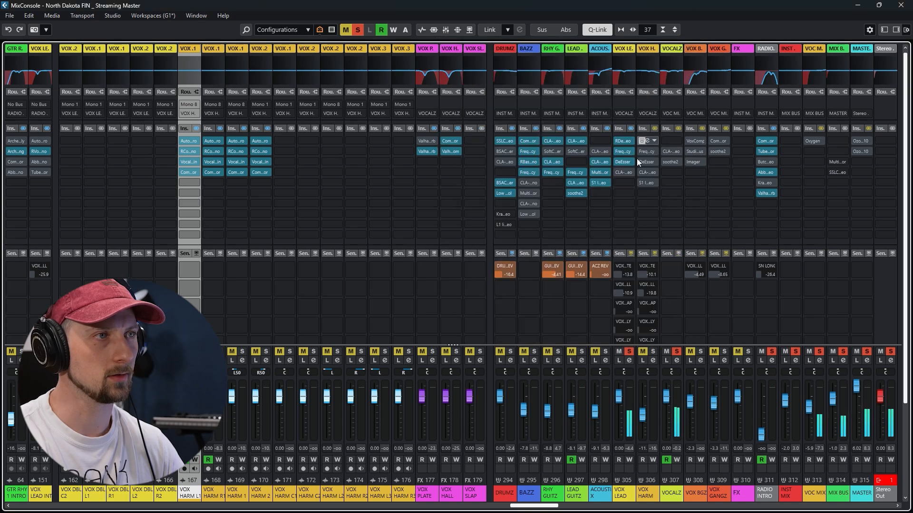
left_click(623, 172)
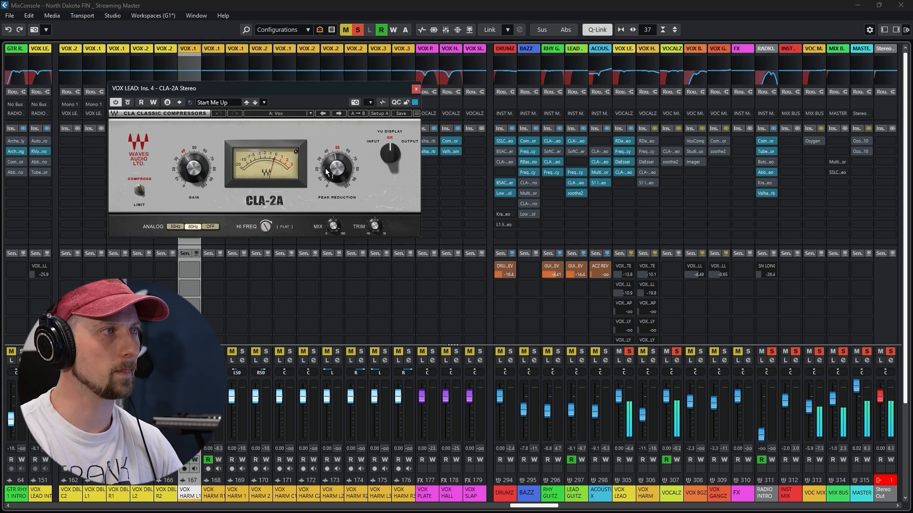
mouse_move(325, 168)
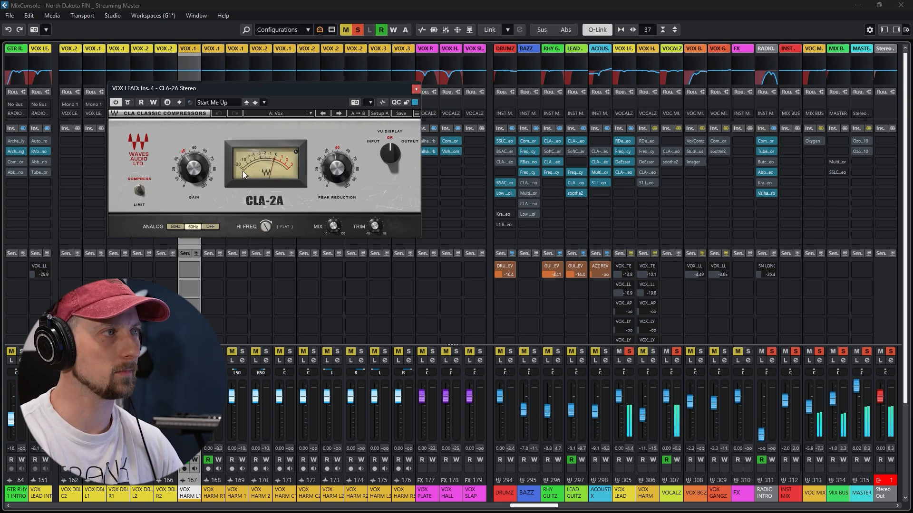
left_click(416, 89)
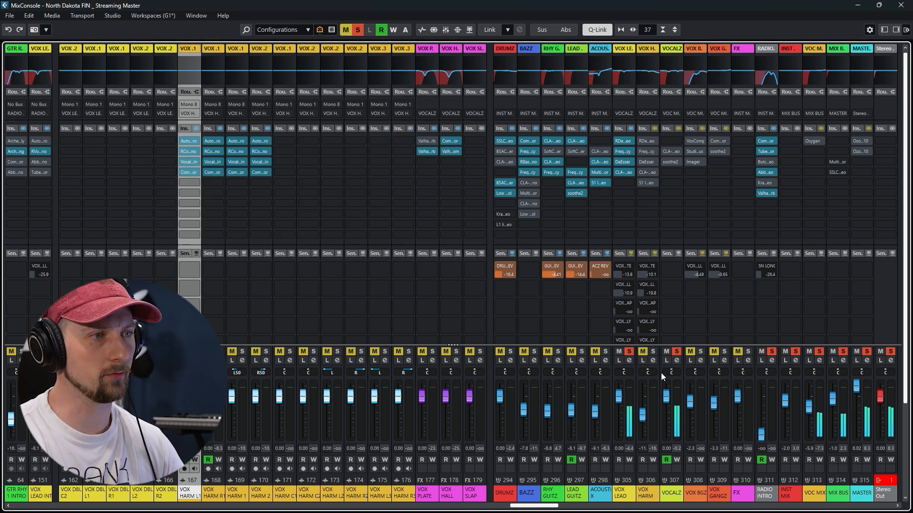
Activate the CLA-2A insert on the VOCALZ group, examine its compression, and close its window
left_click(682, 129)
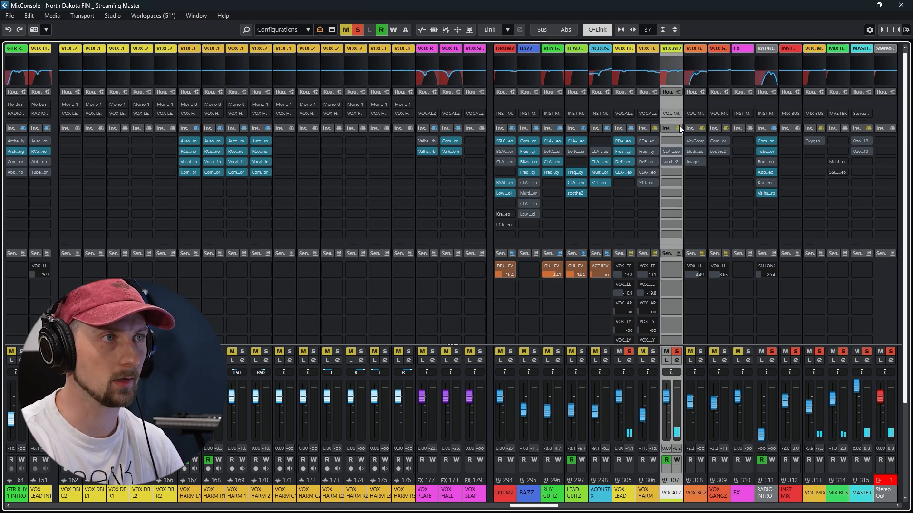
left_click(665, 150)
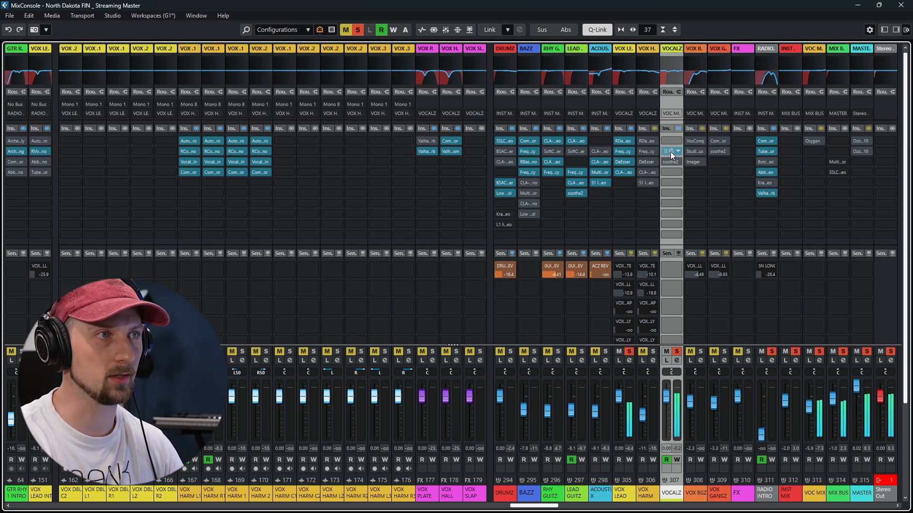
left_click(671, 152)
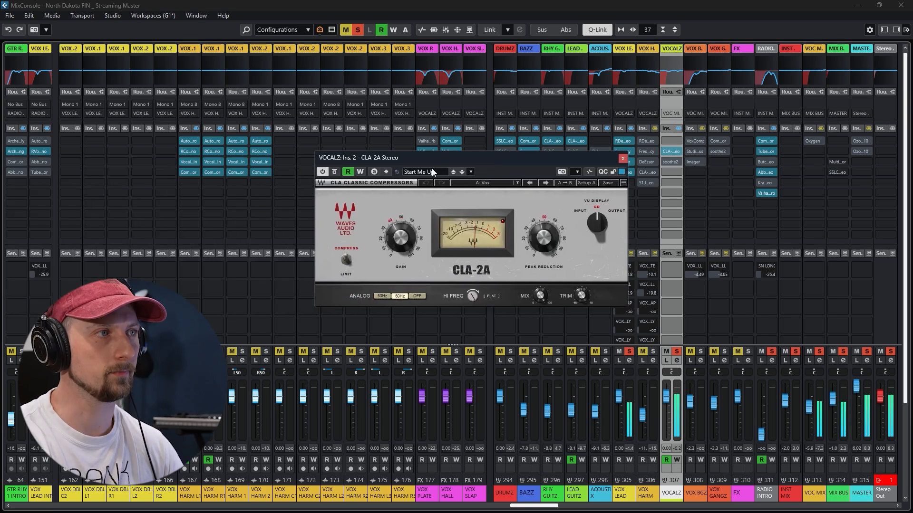
left_click(623, 158)
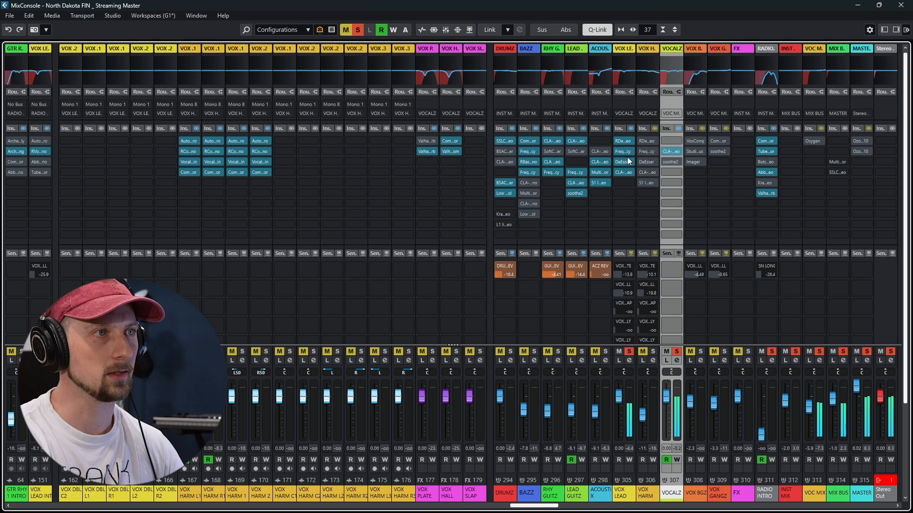
Activate soothe2 on the VOCALZ group, compare the vocals with the effect bypassed and active, and close its window
left_click(667, 161)
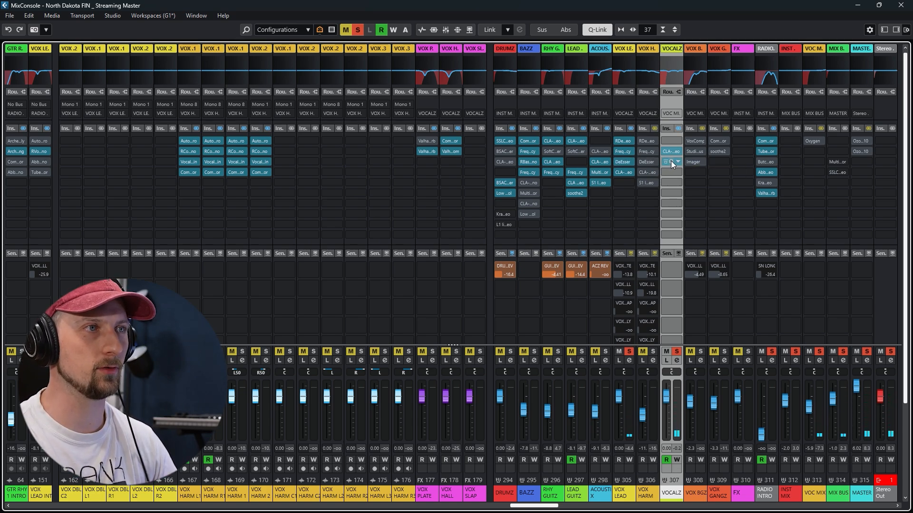
left_click(671, 161)
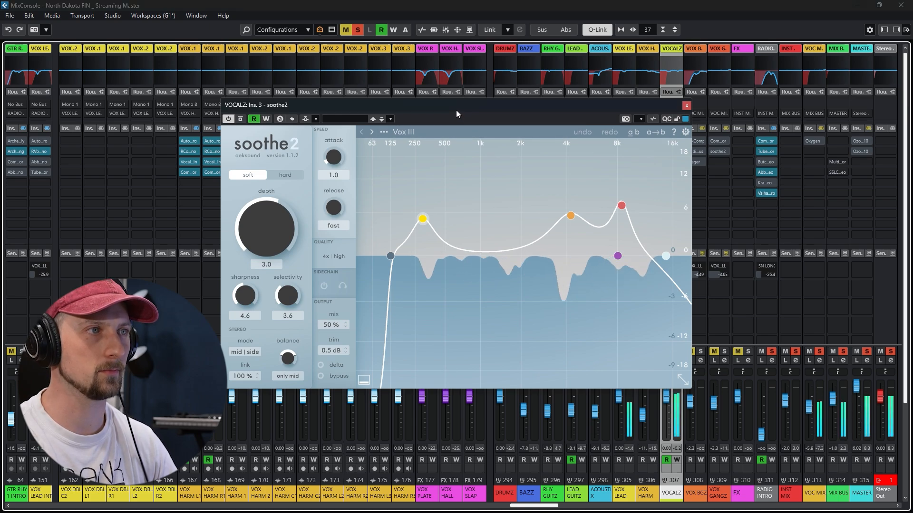
left_click(241, 119)
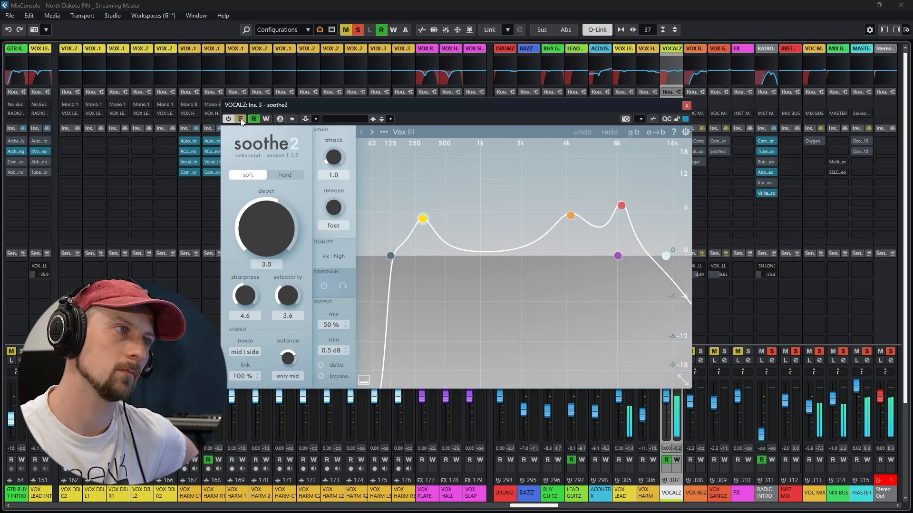
left_click(241, 119)
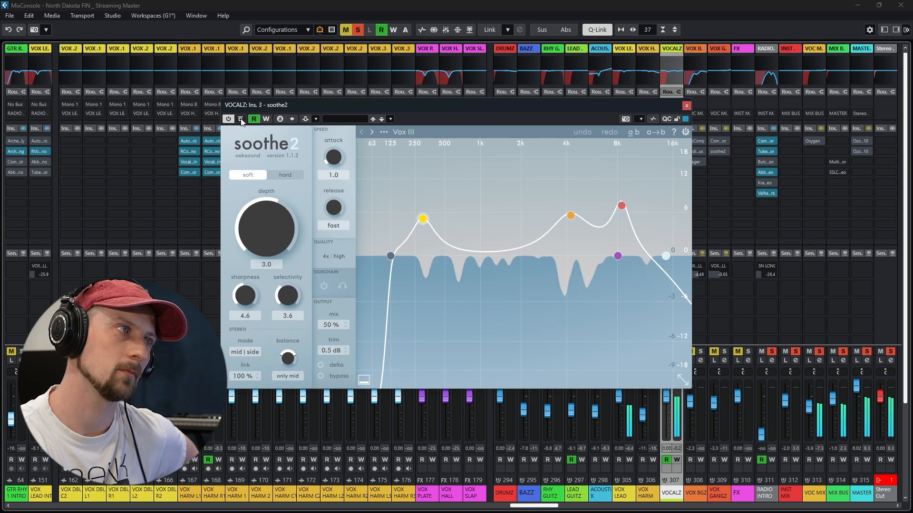
left_click(686, 107)
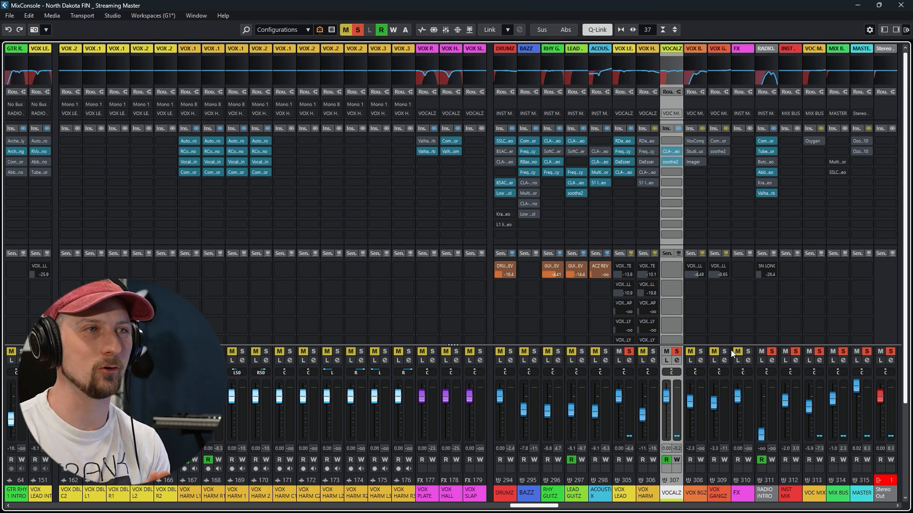
Open Oxygen on the VOC MIX group, play the vocals with the effect bypassed, and activate it
left_click(813, 141)
left_click_drag(156, 76, 452, 57)
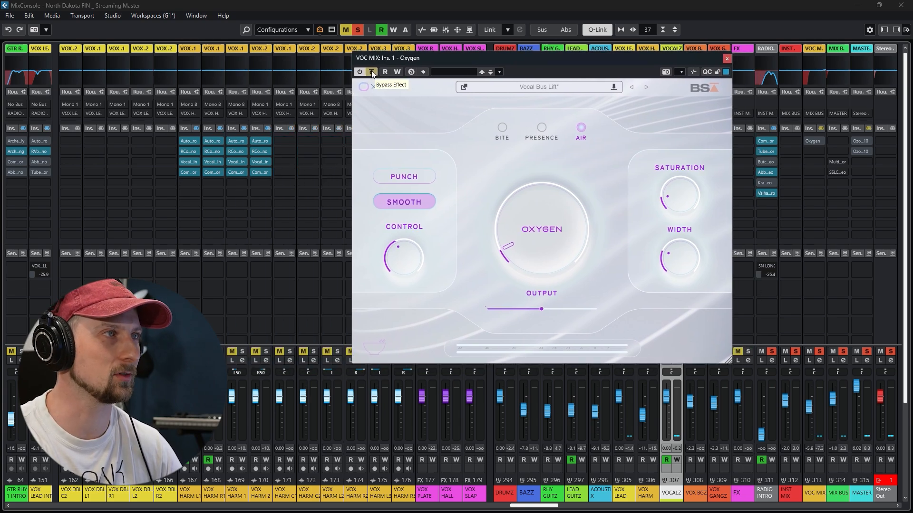
key("space")
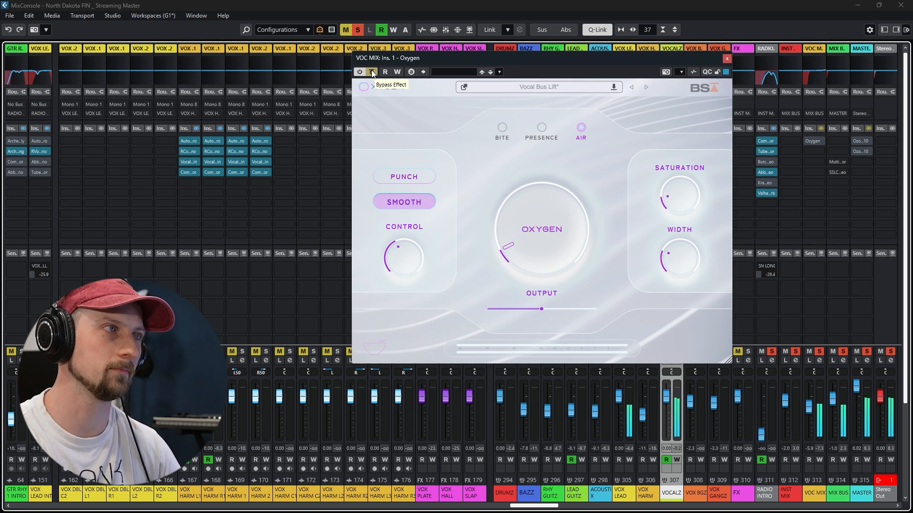
left_click(372, 72)
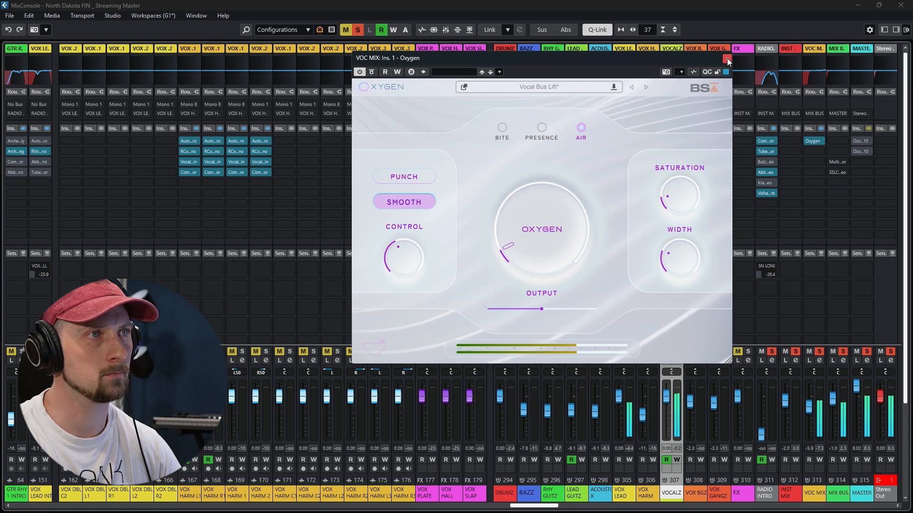
Audition Oxygen's main amount at high and zero settings during playback and return it to 7
left_click_drag(551, 249, 556, 176)
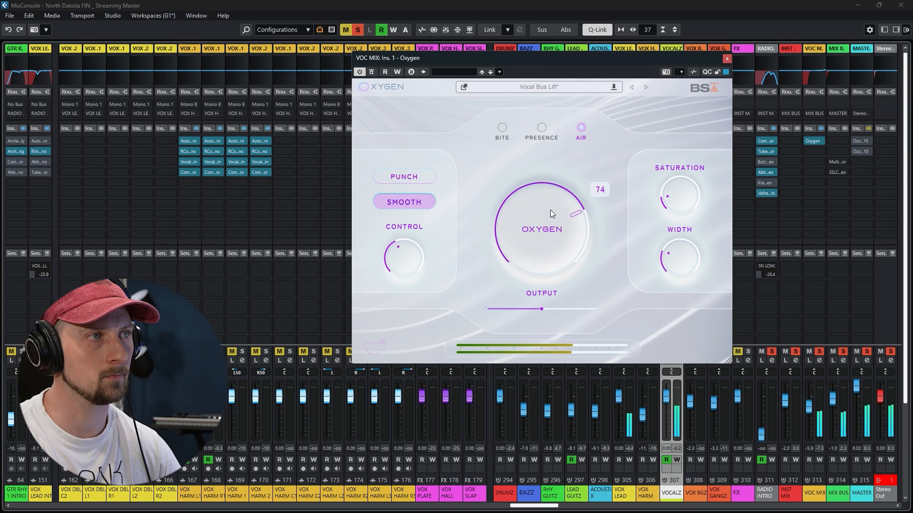
left_click_drag(550, 210, 558, 304)
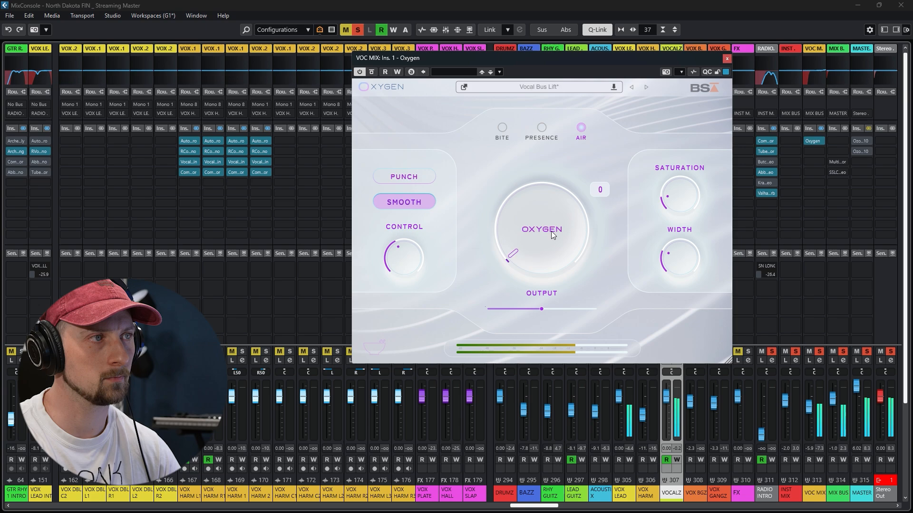
left_click_drag(551, 231, 568, 216)
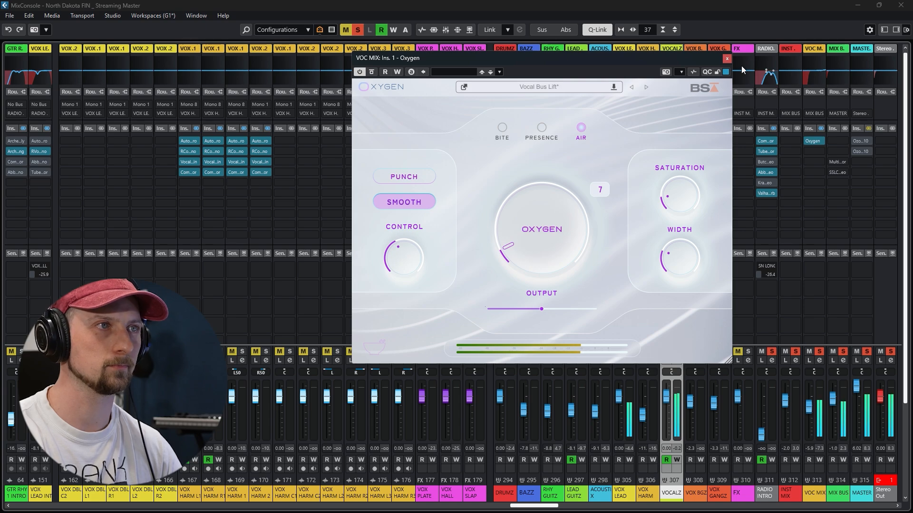
Audition Oxygen's saturation and width at extreme settings, return them to 15 and 23, and close the plug-in window
left_click_drag(686, 197, 706, 93)
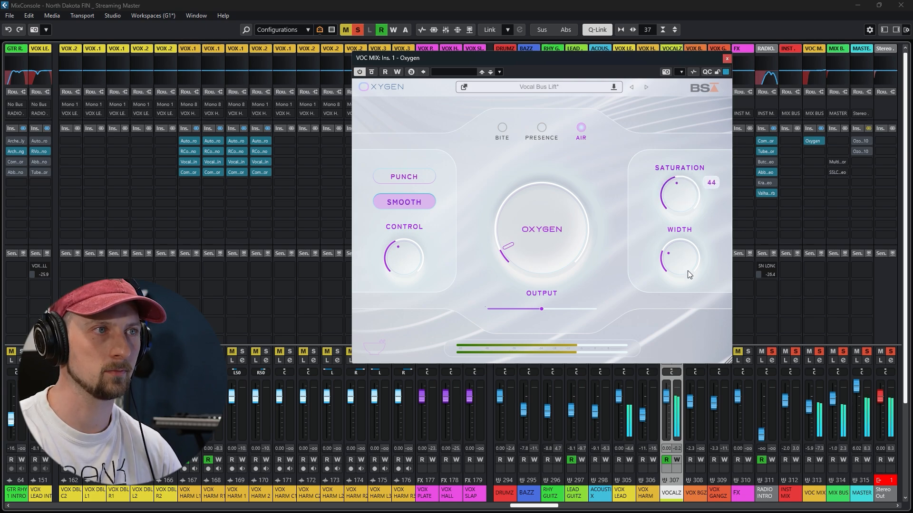
left_click_drag(688, 303, 688, 302)
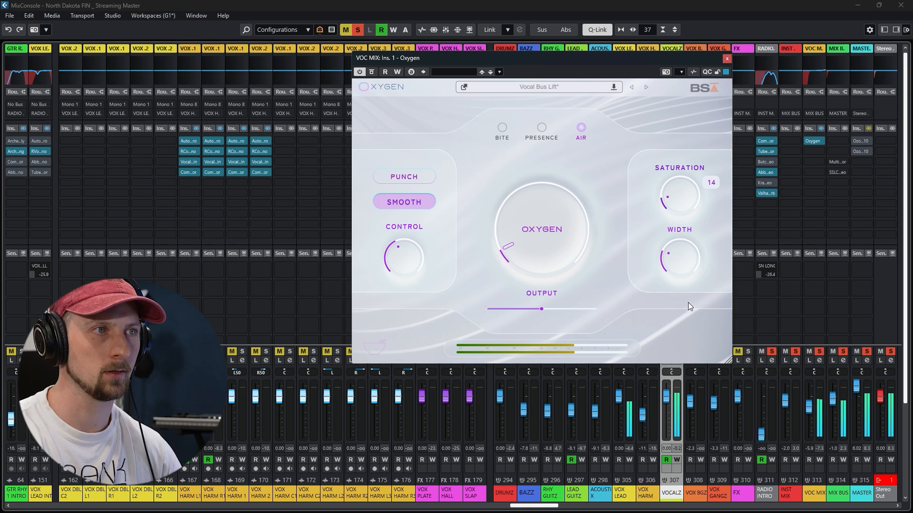
left_click_drag(681, 263, 695, 167)
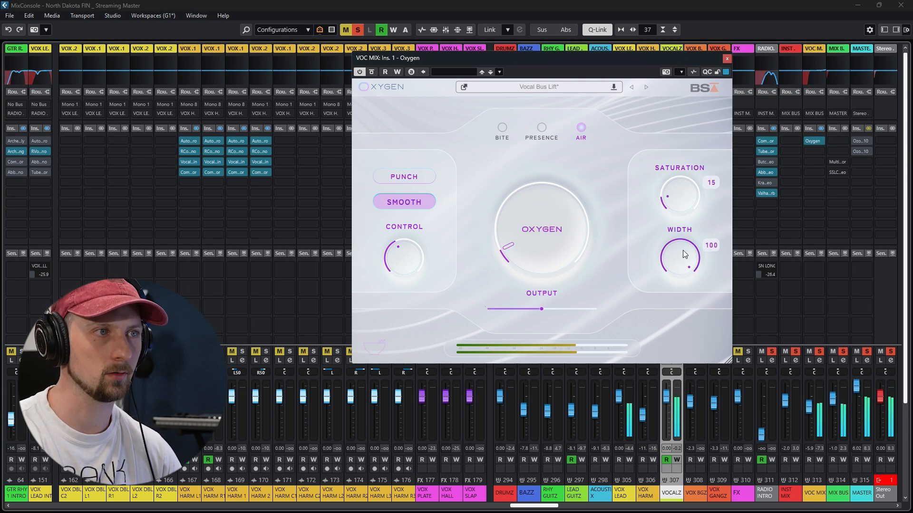
left_click_drag(684, 285, 686, 350)
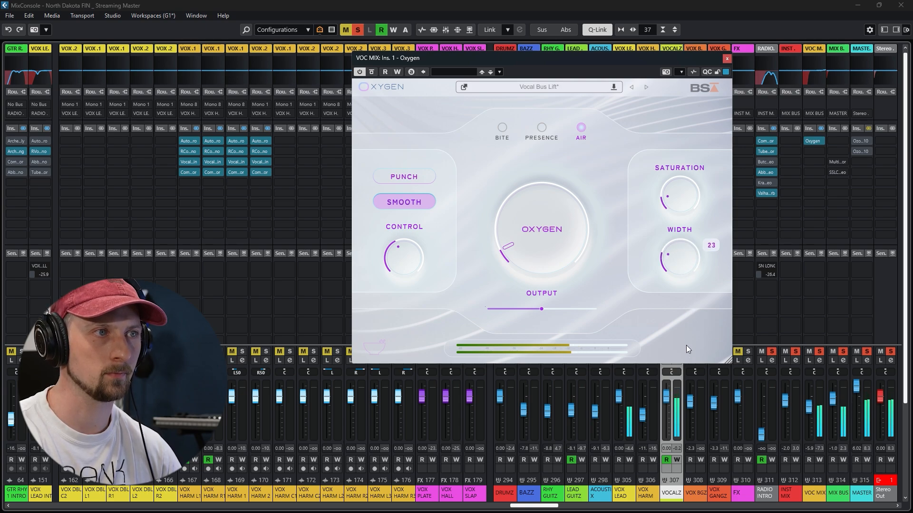
left_click(727, 58)
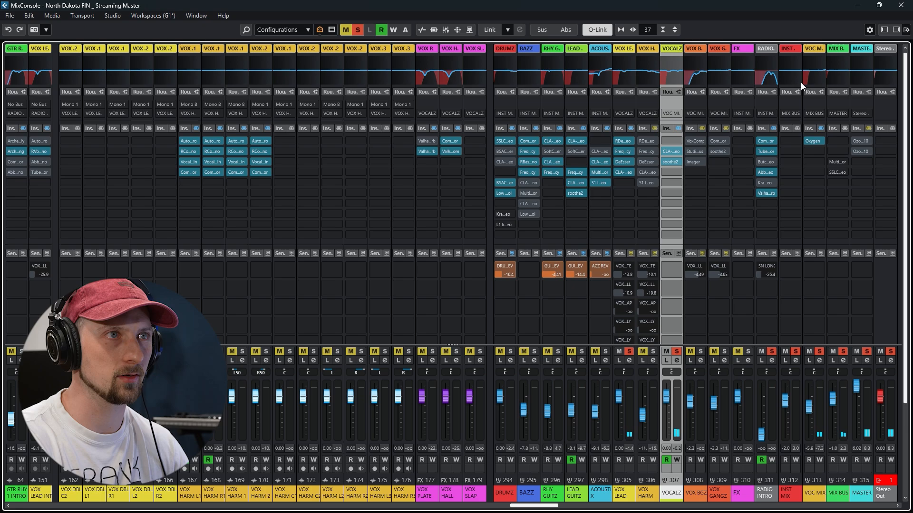
Locate the VOX HARM tracks in Chorus 1, solo them, and bring up their mixer channels during playback
left_click(857, 5)
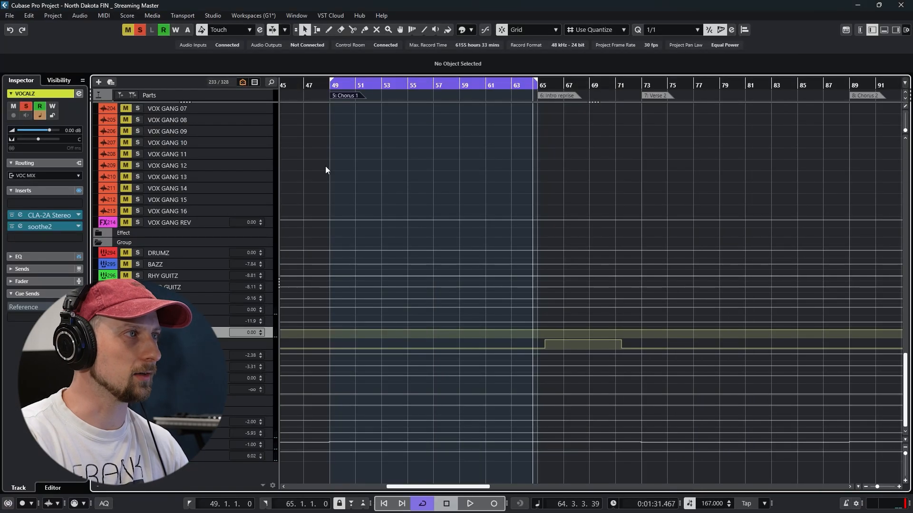
left_click_drag(424, 249, 418, 446)
left_click_drag(377, 309, 634, 451)
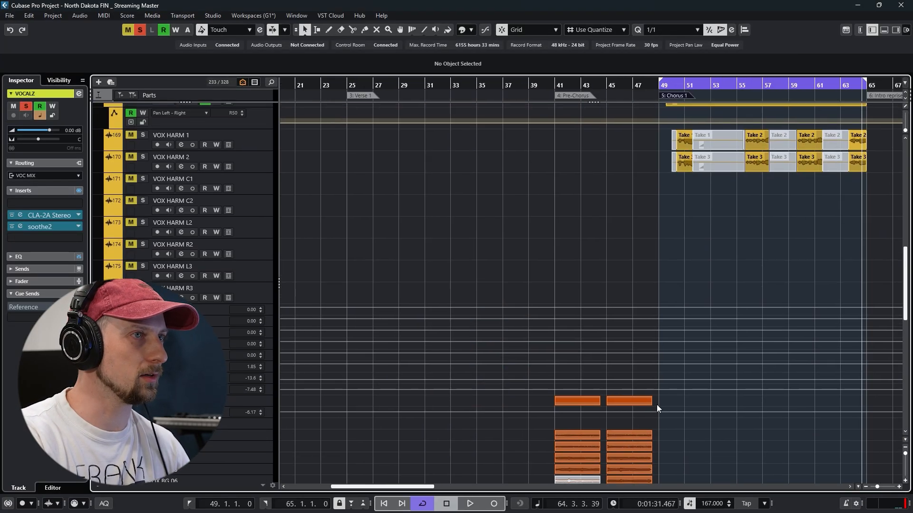
left_click_drag(658, 408, 295, 259)
left_click_drag(537, 205, 558, 374)
left_click_drag(409, 282, 635, 452)
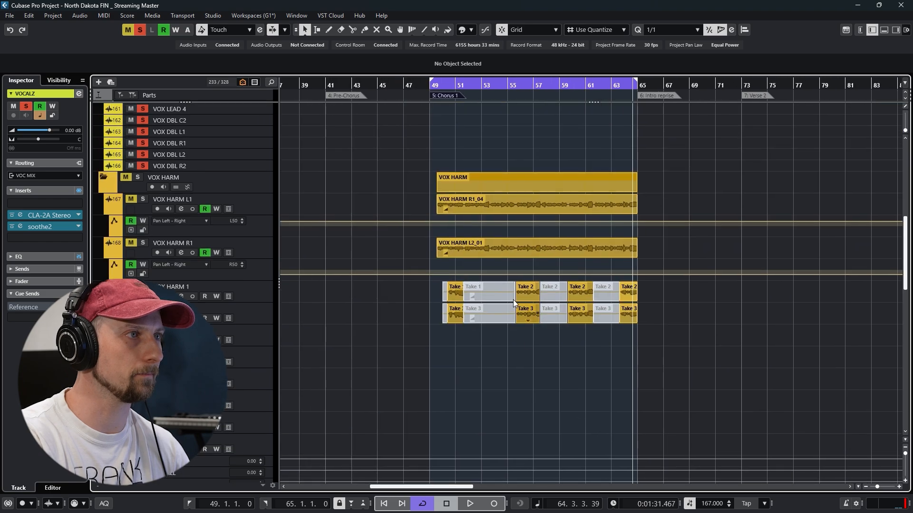
key("F3")
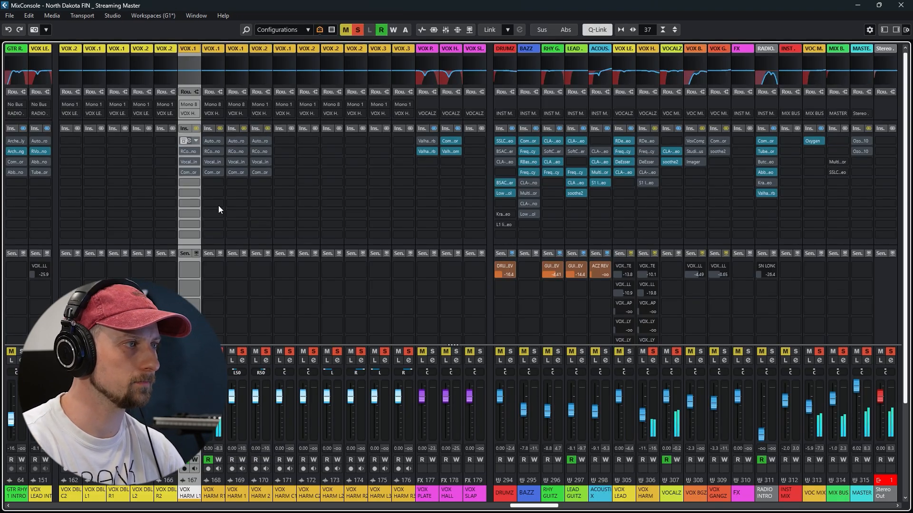
Unsolo the VOX HARM 2 channel and activate the bypassed insert chains on VOX HARM L1 and VOX HARM R1
left_click(255, 352)
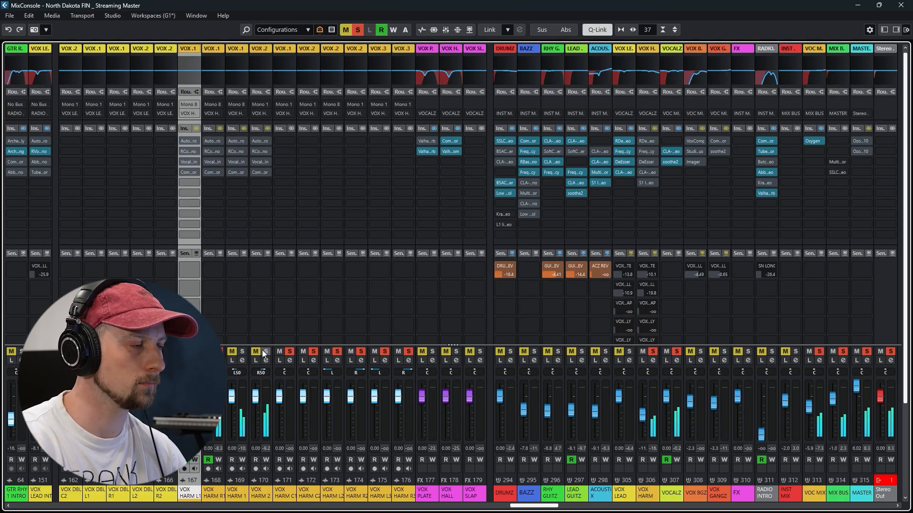
left_click(196, 130)
left_click(220, 129)
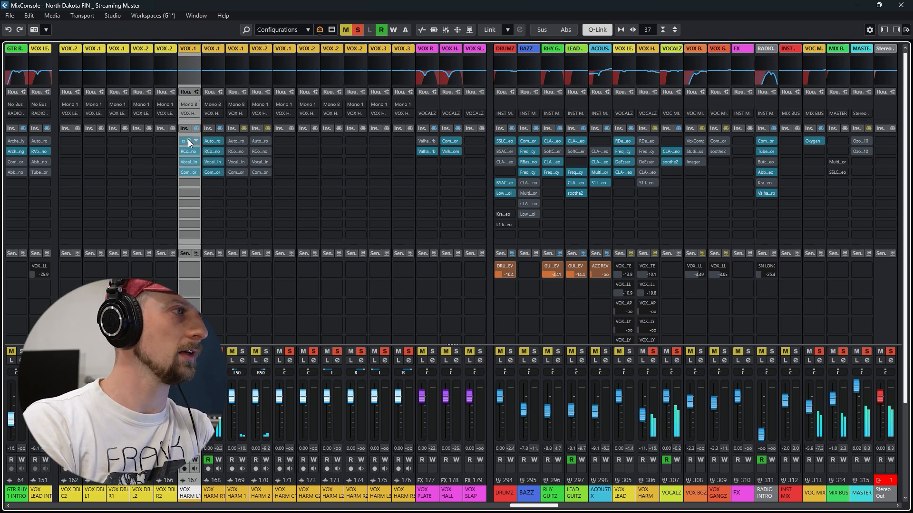
Examine the Auto-Tune Pro and RCompressor settings on VOX HARM L1, closing each plug-in window
left_click(190, 139)
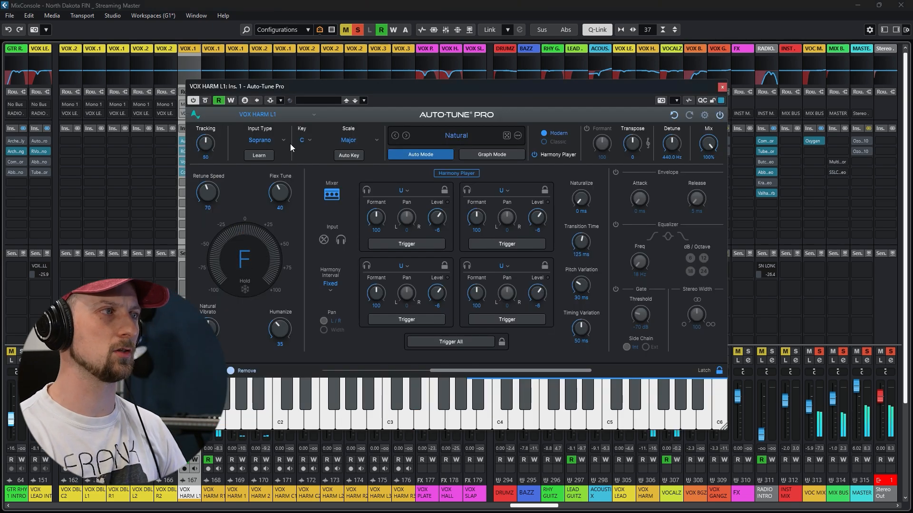
left_click(722, 88)
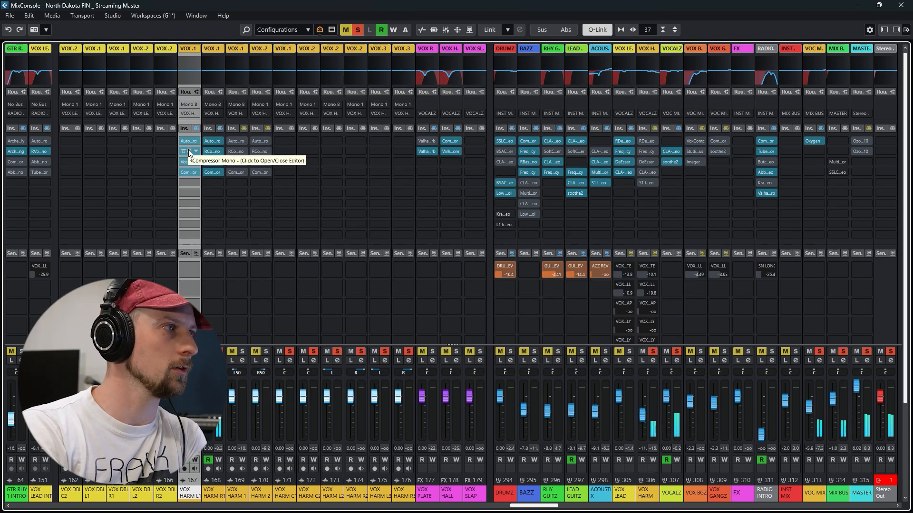
left_click(188, 151)
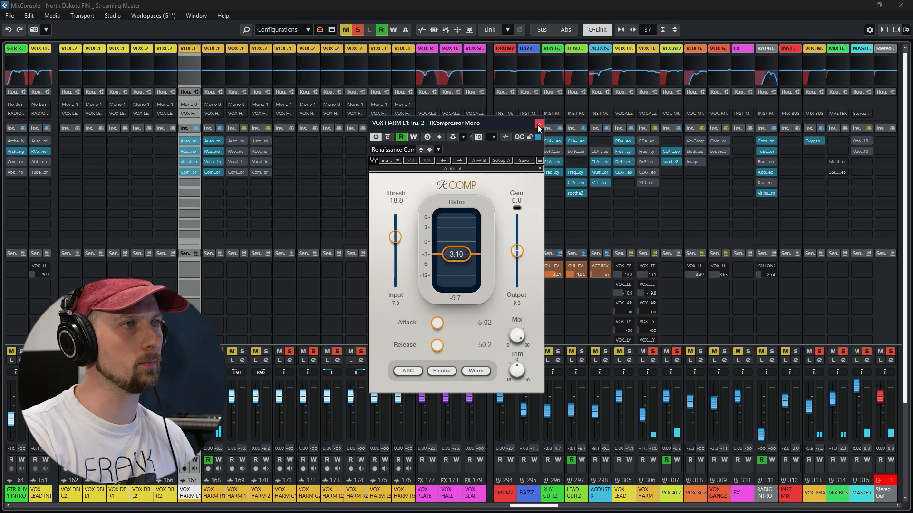
left_click(539, 125)
Open VocalChain on VOX HARM L1 and examine its cut filter, DE-ESSER I, DYN FILTER I, EQ I and COMPRESSOR I during playback
left_click(190, 161)
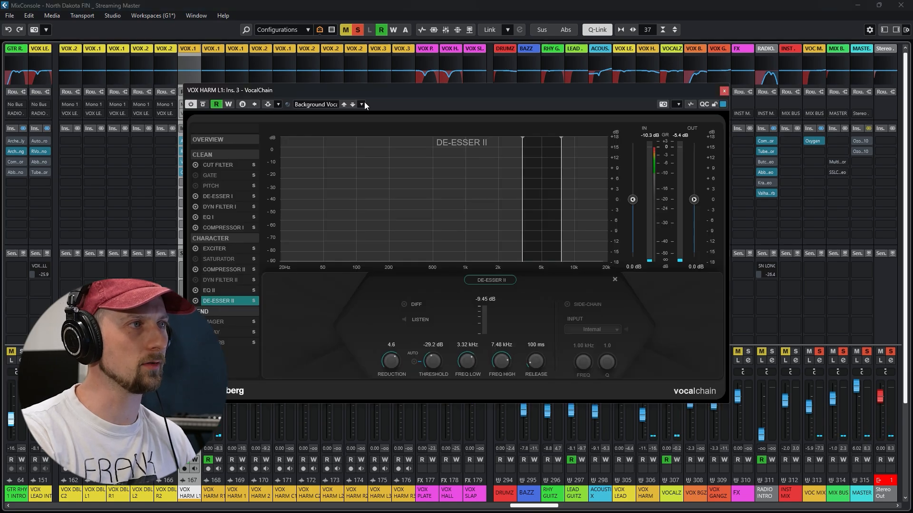
left_click_drag(416, 78, 416, 77)
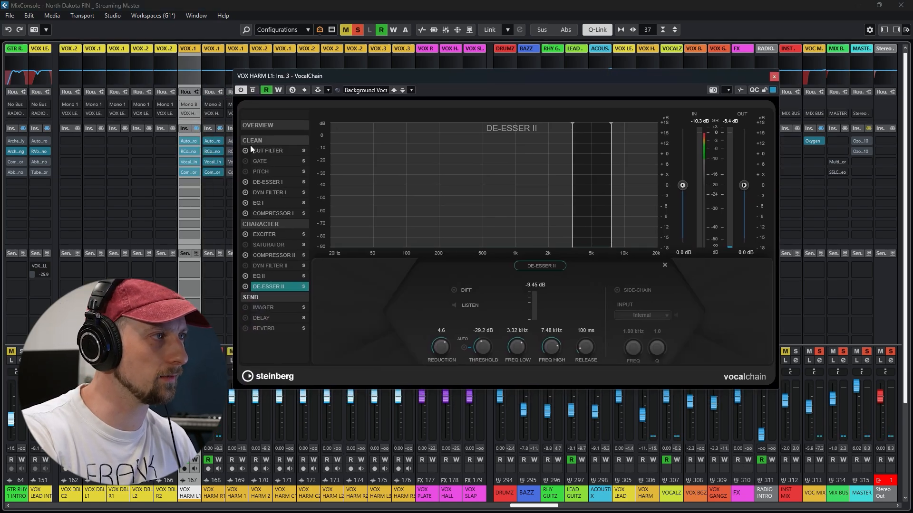
left_click(274, 151)
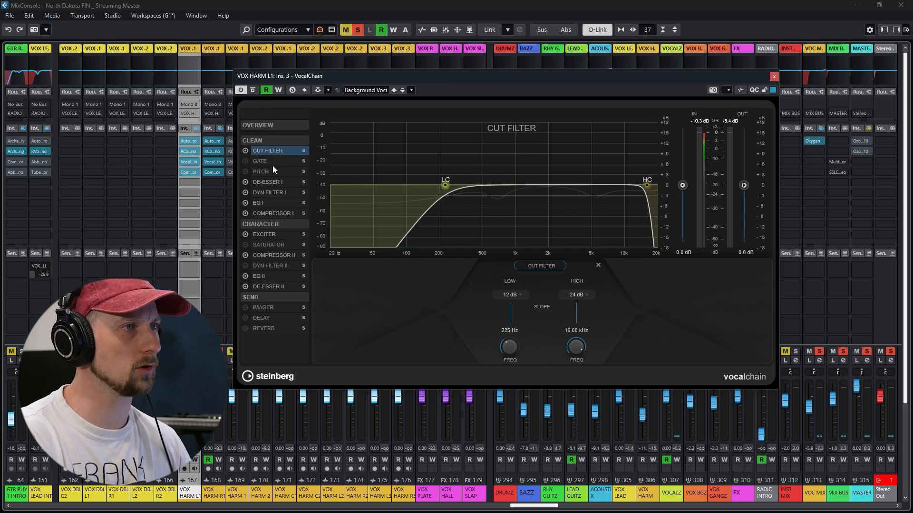
key("space")
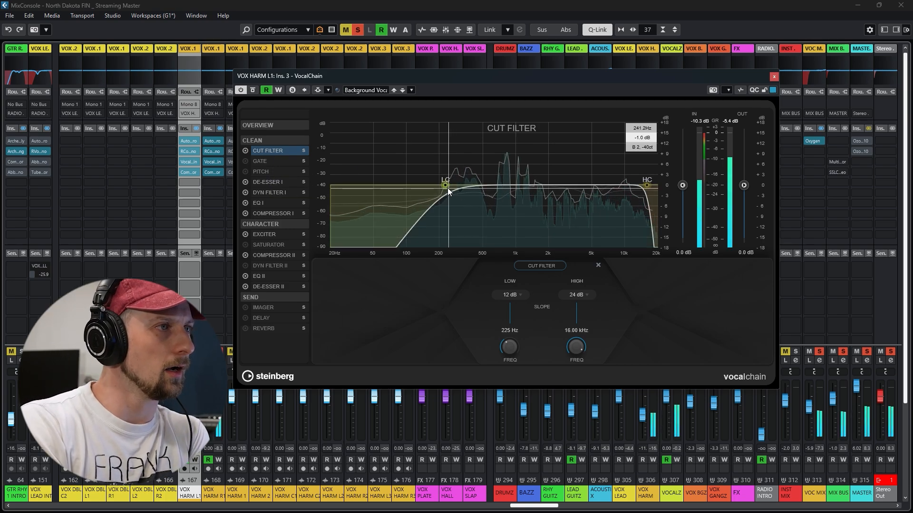
left_click(266, 183)
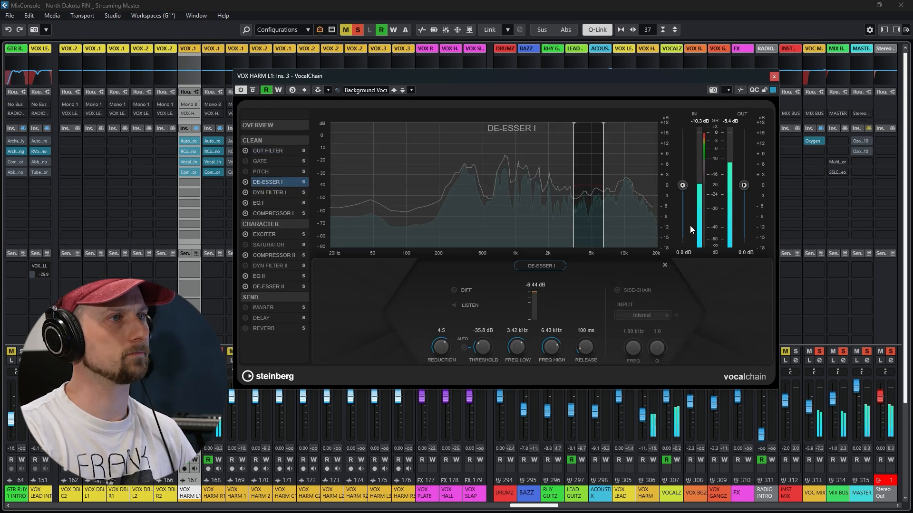
left_click(272, 192)
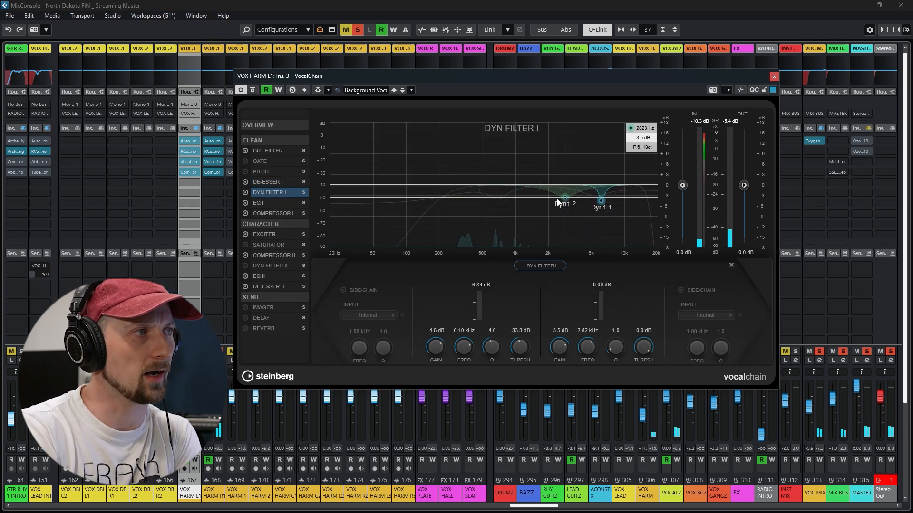
left_click(258, 203)
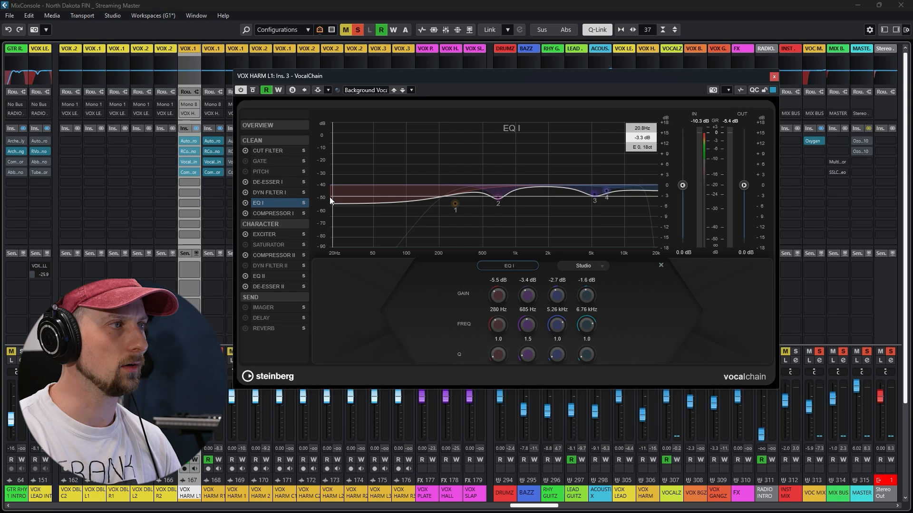
left_click(272, 213)
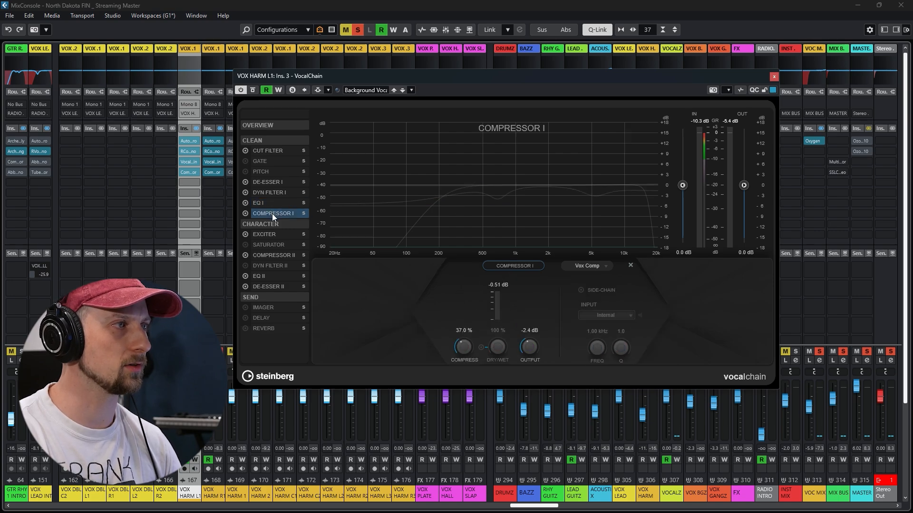
Examine VocalChain's exciter, COMPRESSOR II, EQ II and DE-ESSER II modules on VOX HARM L1, and close the plug-in window
left_click(264, 234)
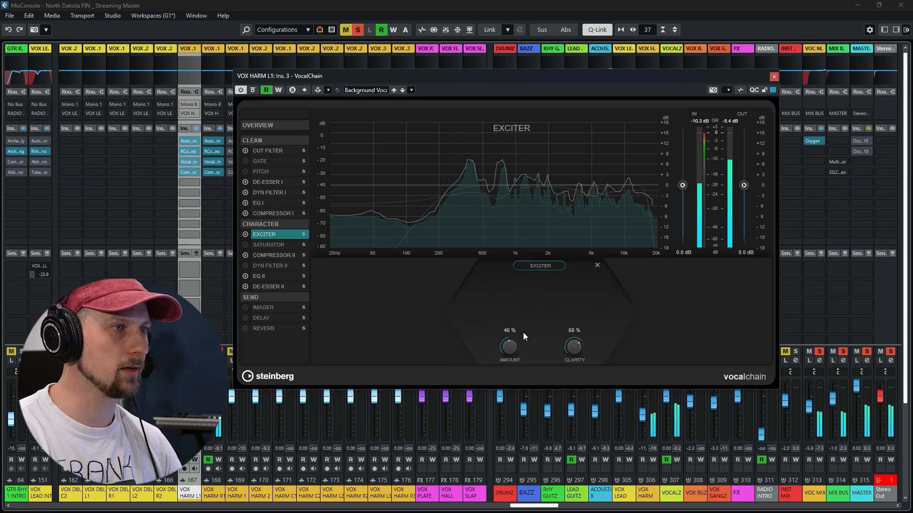
left_click(288, 255)
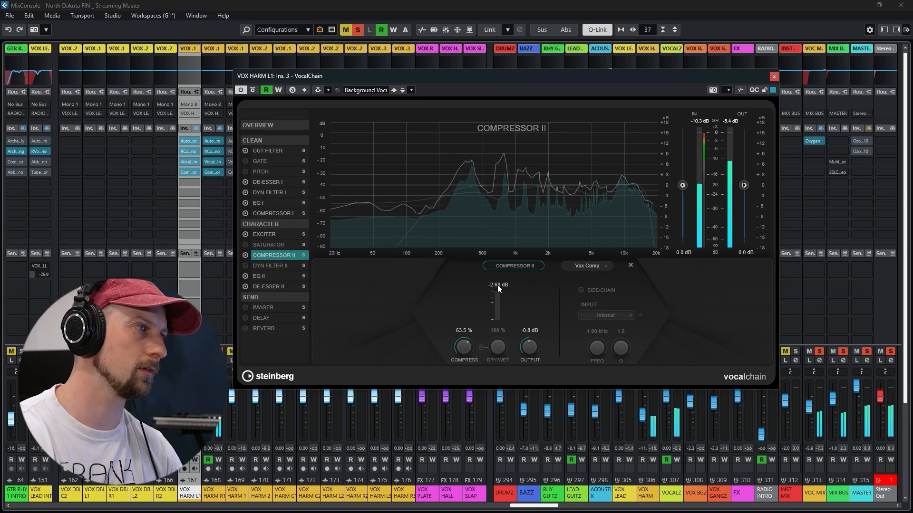
left_click(263, 275)
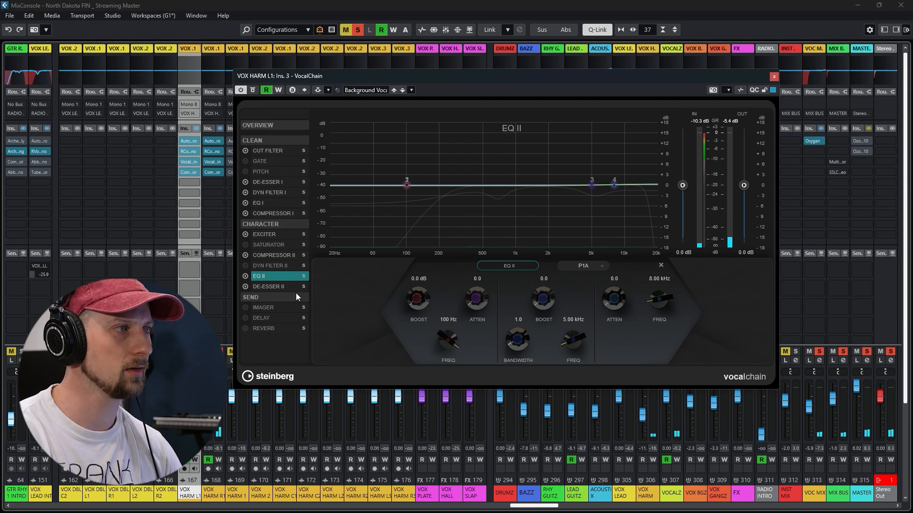
left_click(269, 287)
left_click(774, 77)
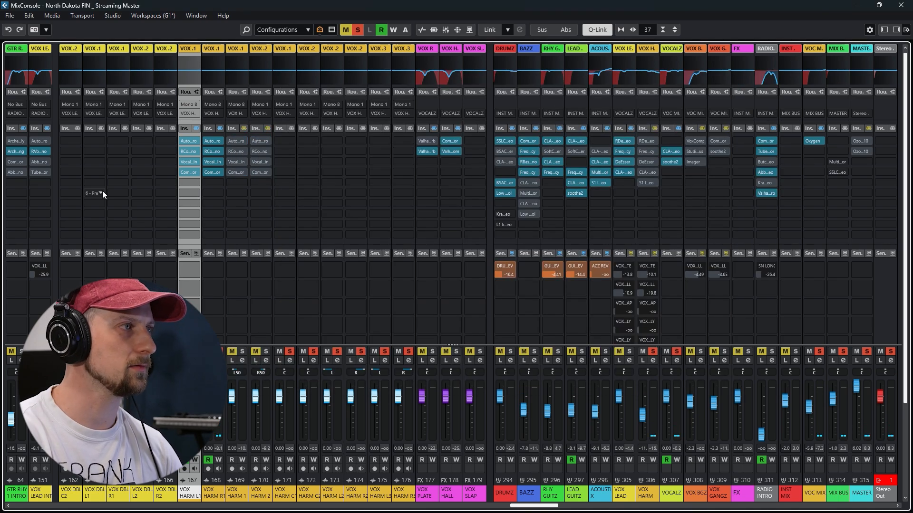
Activate the insert chains on VOX HARM 1 and VOX HARM 2, and play the project from the start of Chorus 1
left_click(243, 129)
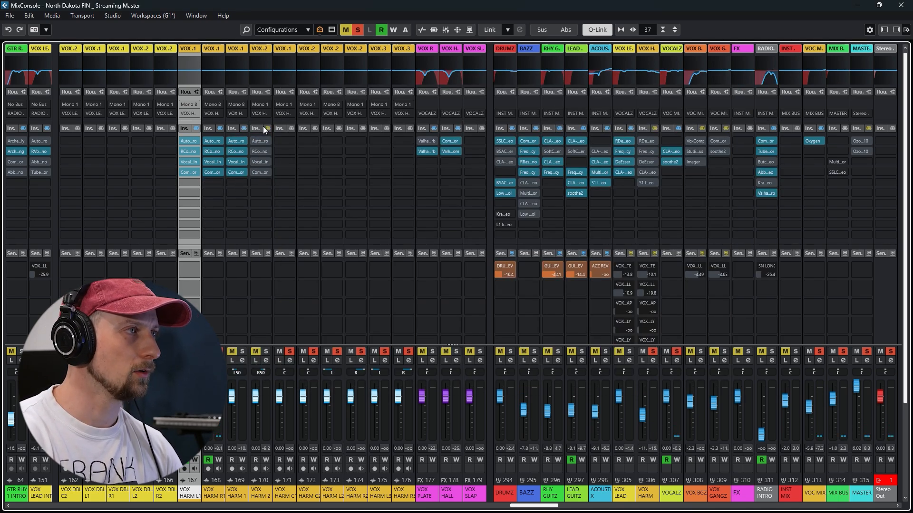
left_click(267, 128)
left_click(857, 7)
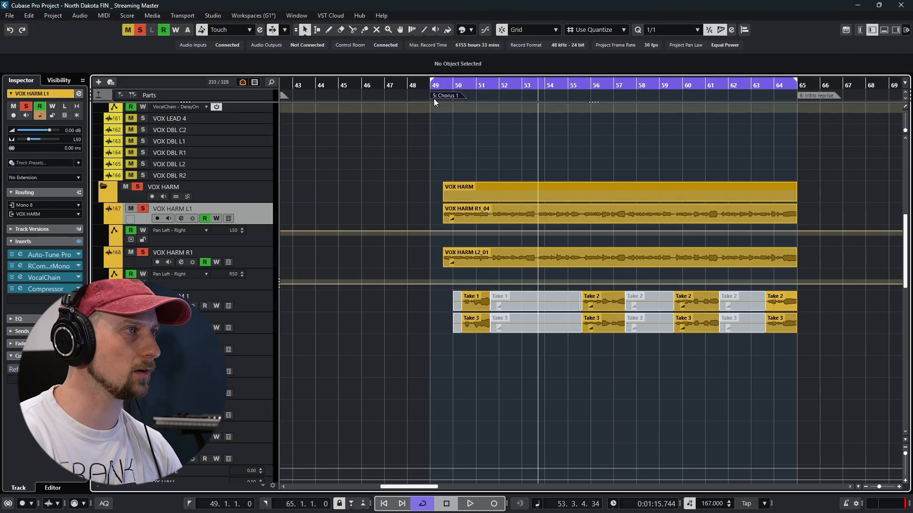
left_click_drag(583, 86, 360, 90)
key("space")
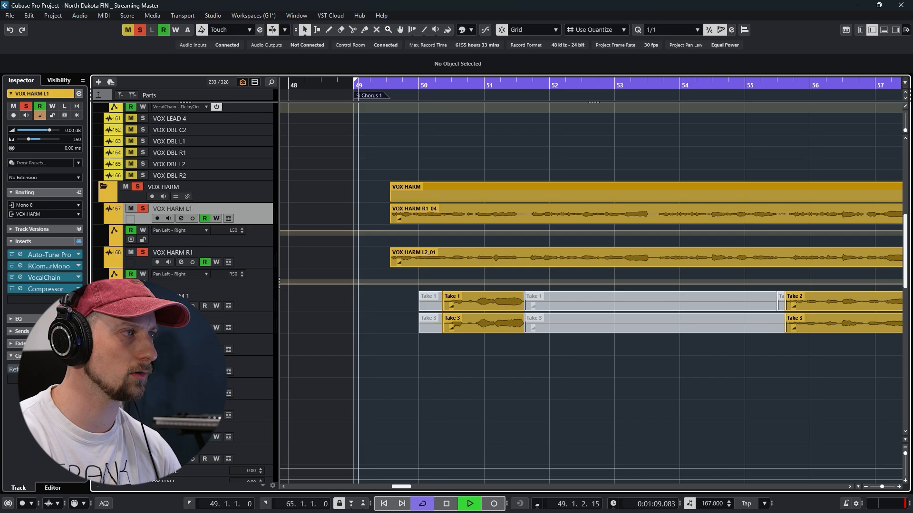
Open the mixer and examine the Auto-Tune Pro, RCompressor and VocalChain settings on VOX HARM 1, closing each plug-in window
key("F3")
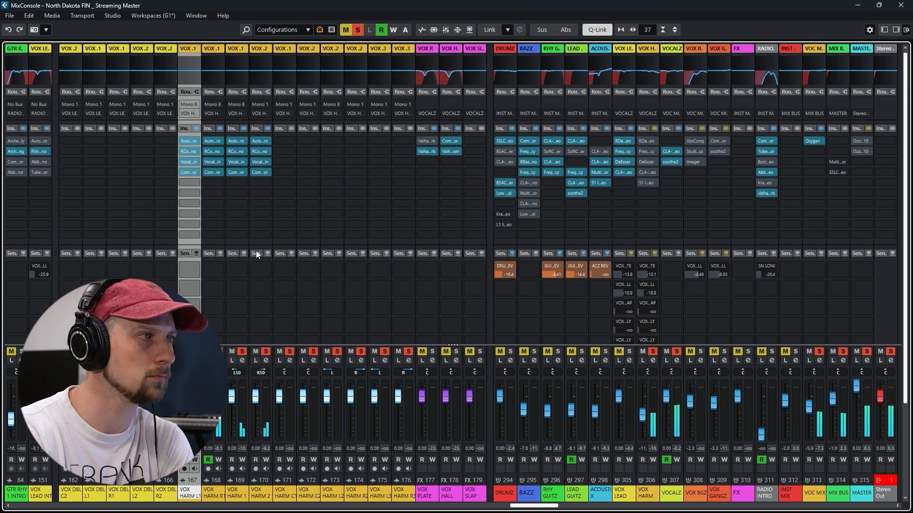
left_click(237, 143)
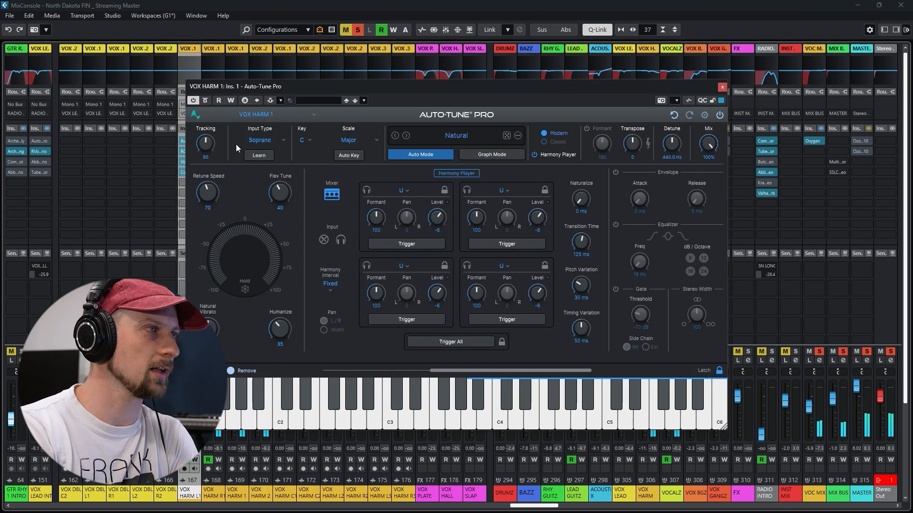
left_click(722, 87)
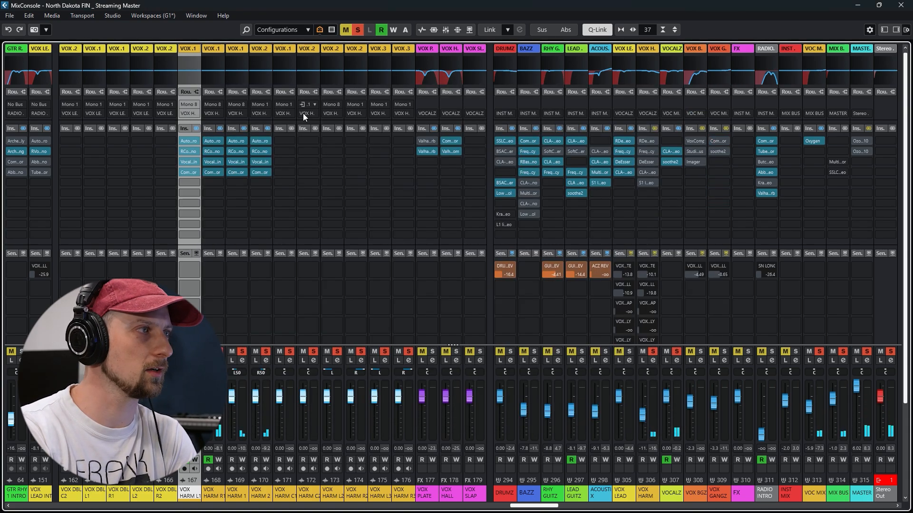
left_click(236, 153)
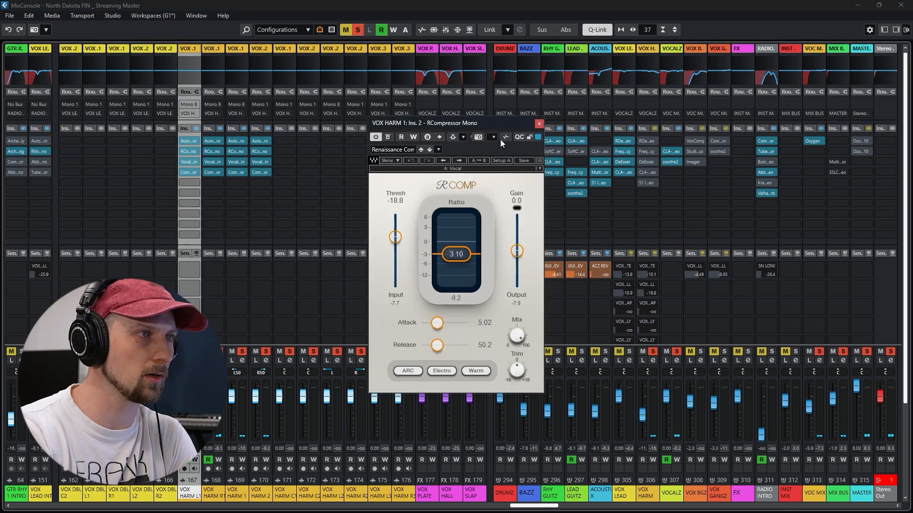
left_click(539, 124)
left_click(236, 161)
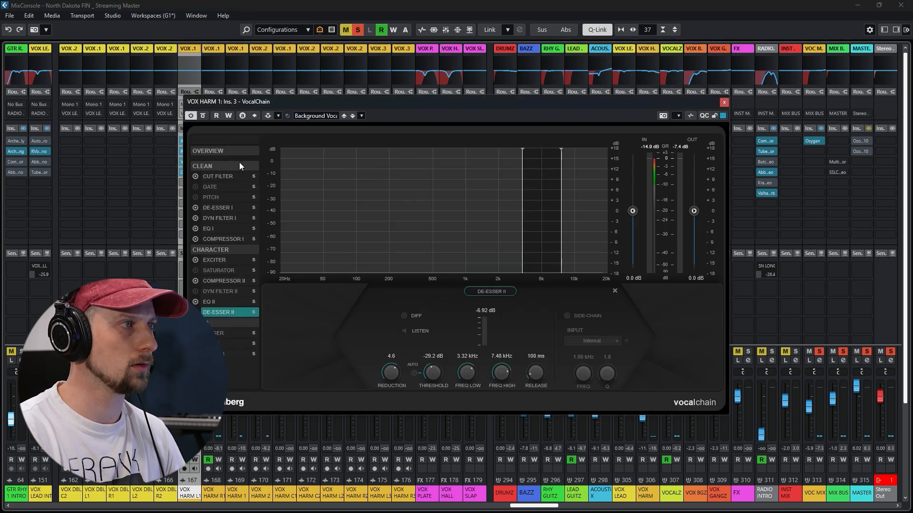
left_click(722, 102)
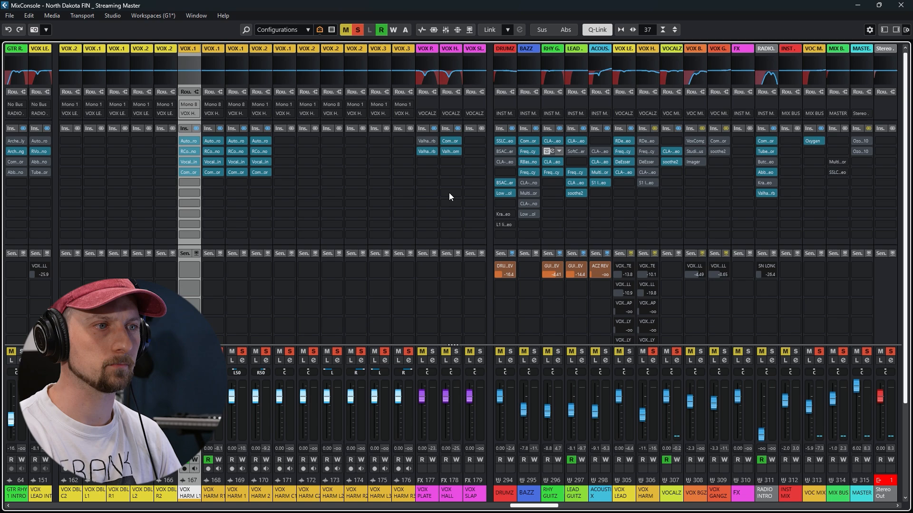
Compare the VOX HARM group with its insert chain active and bypassed, and activate its RDeEsser and examine the settings
left_click(655, 128)
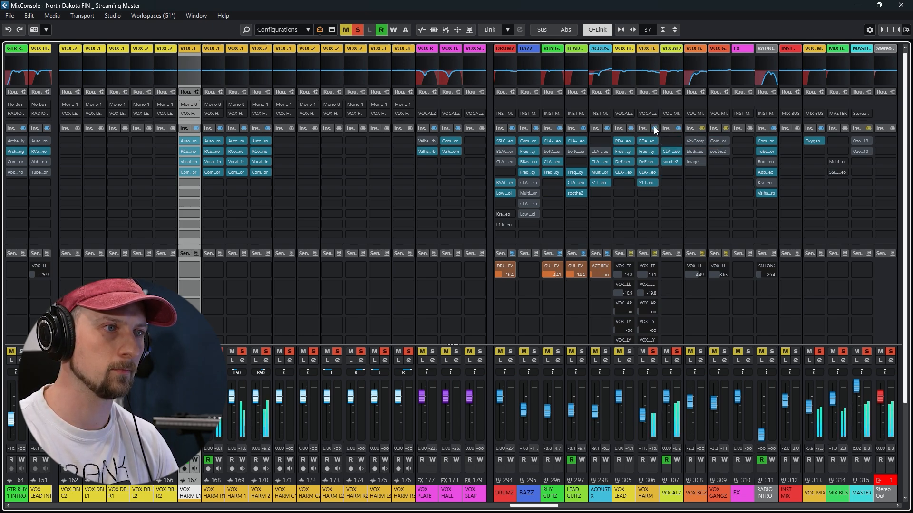
left_click(654, 128)
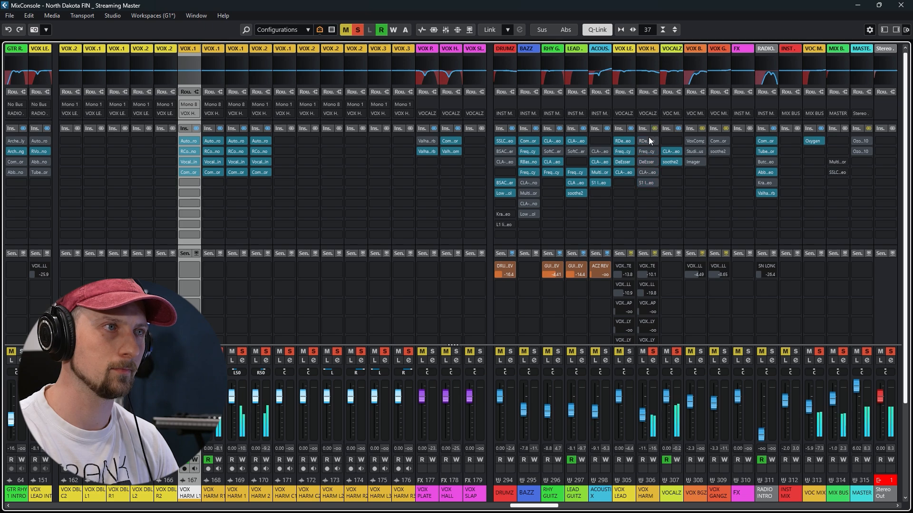
left_click(647, 141)
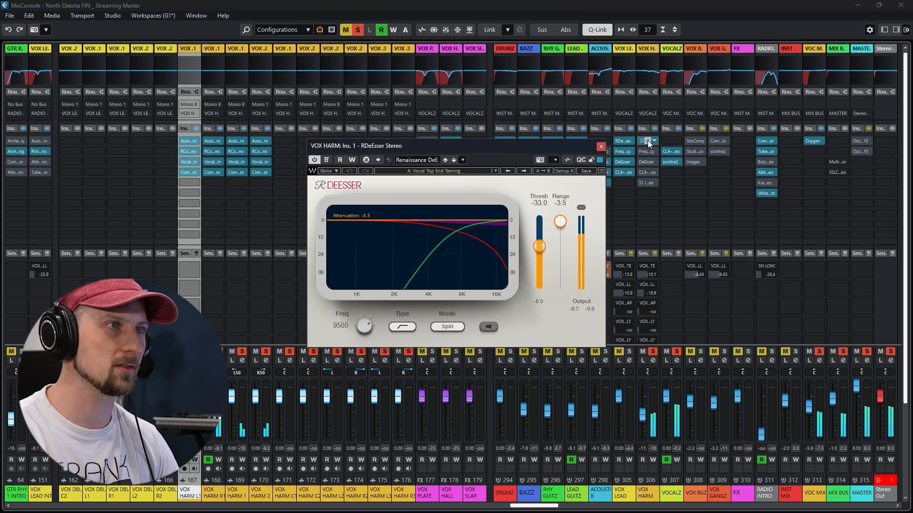
left_click(601, 146)
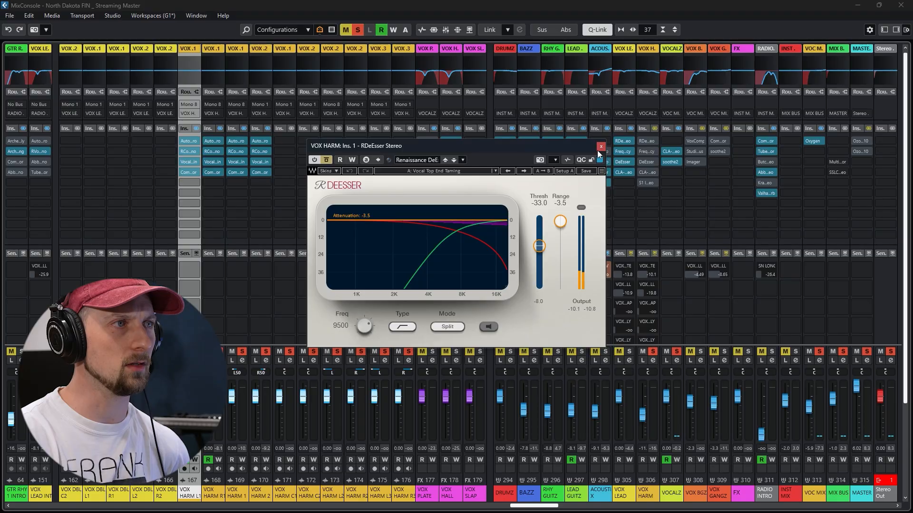
left_click(597, 150)
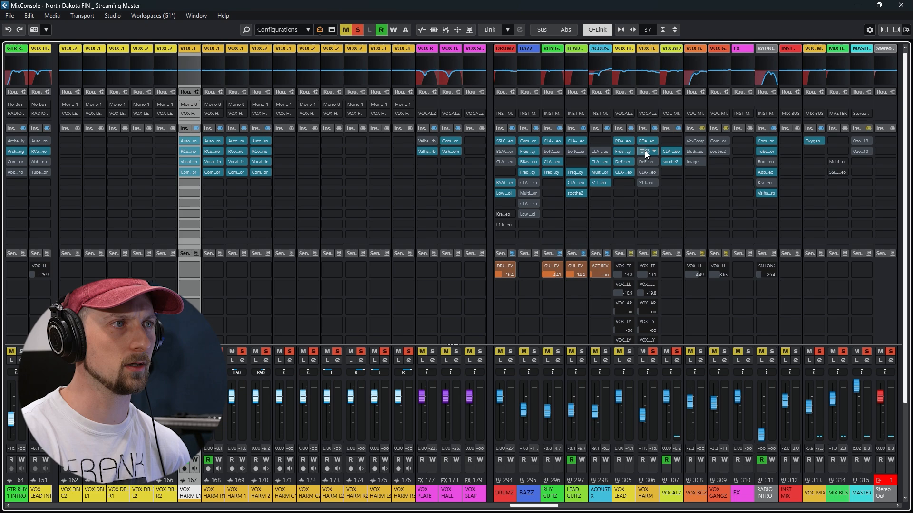
Activate Frequency and DeEsser on the VOX HARM group, examining each plug-in's settings before closing its window
left_click(646, 152)
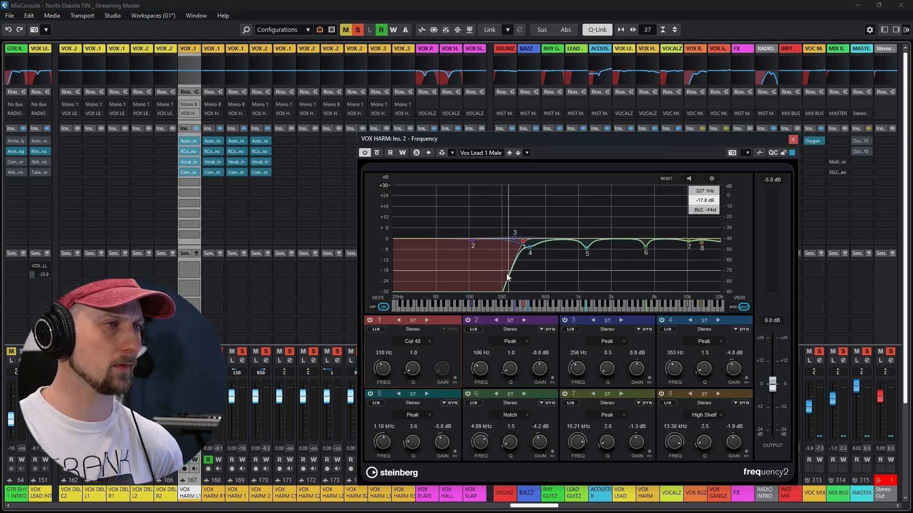
left_click(793, 140)
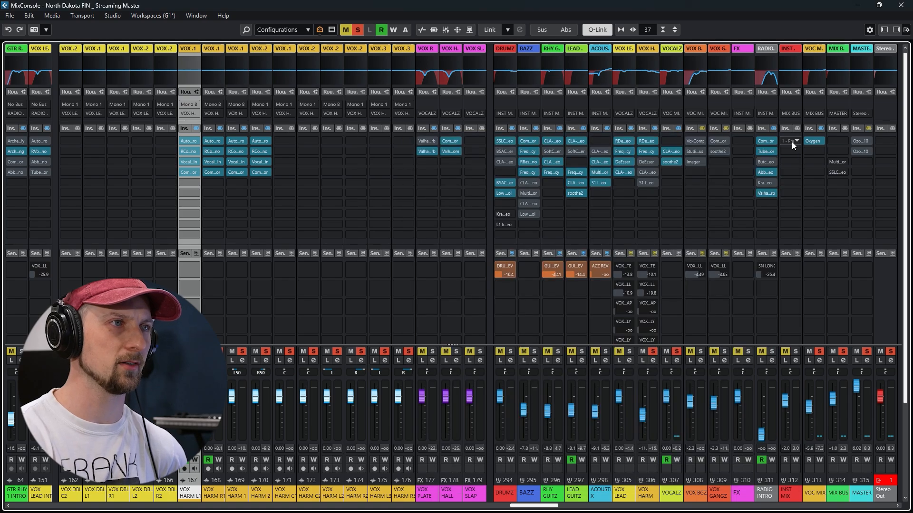
left_click(646, 161)
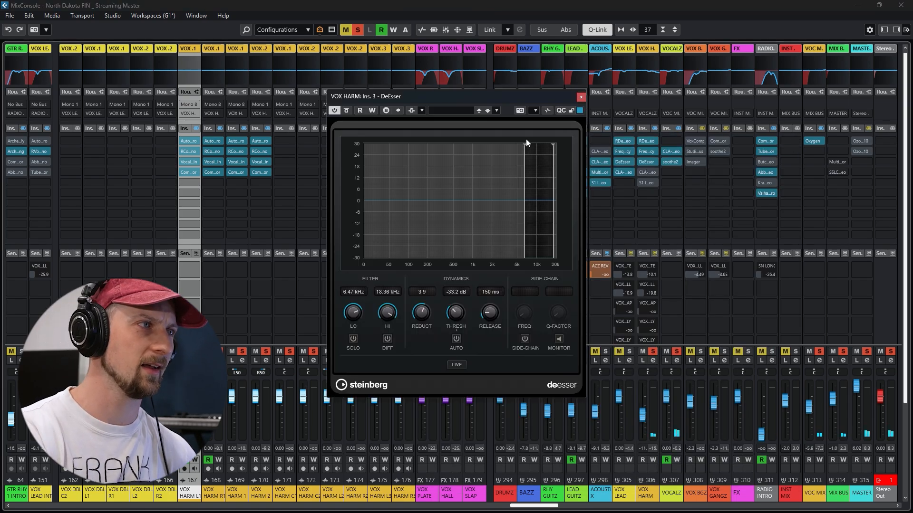
left_click(580, 97)
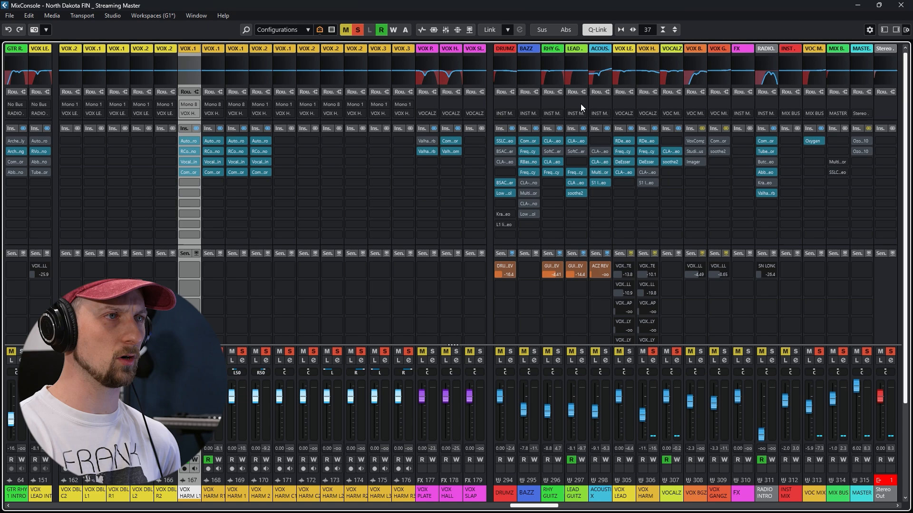
Activate the CLA-2A and S1 Imager on the VOX HARM group, and examine their settings during playback
left_click(647, 172)
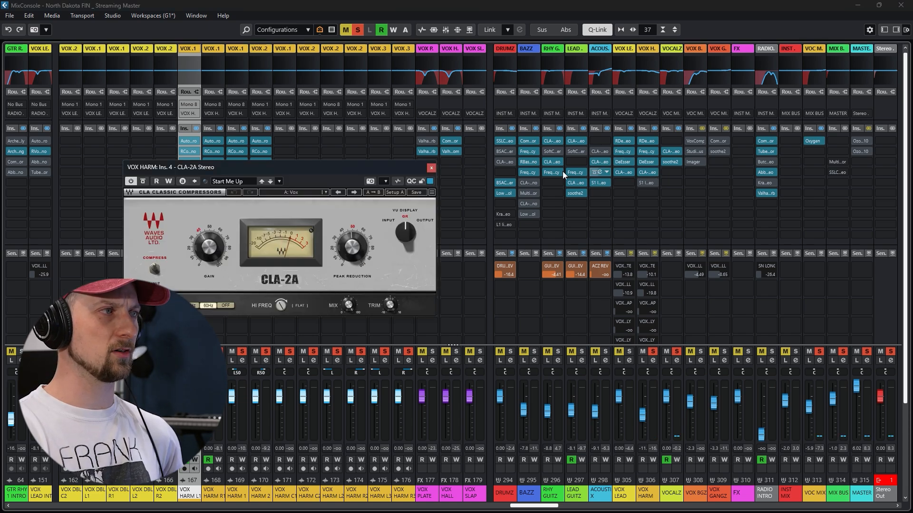
left_click(431, 167)
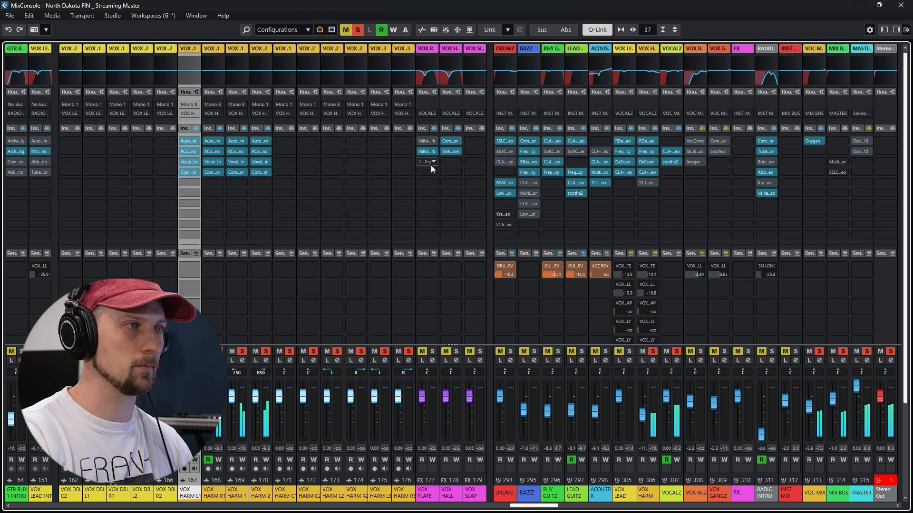
left_click(647, 182)
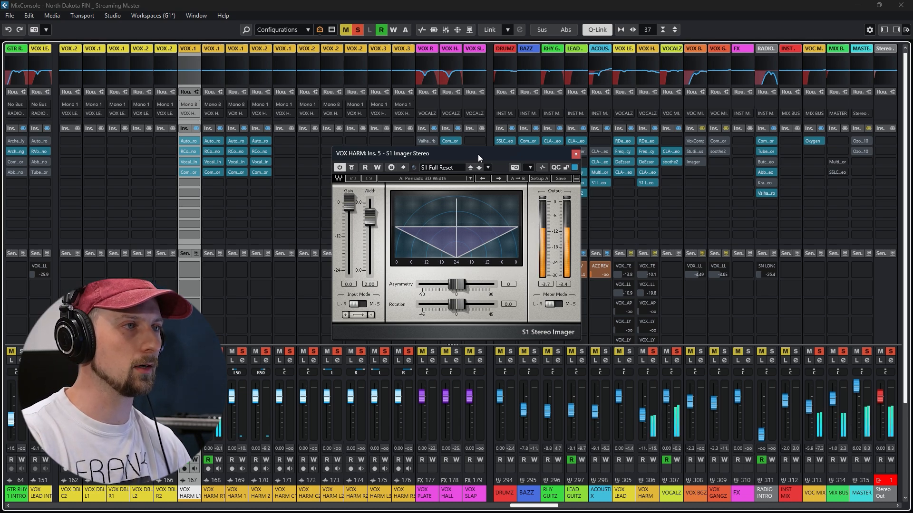
left_click(575, 153)
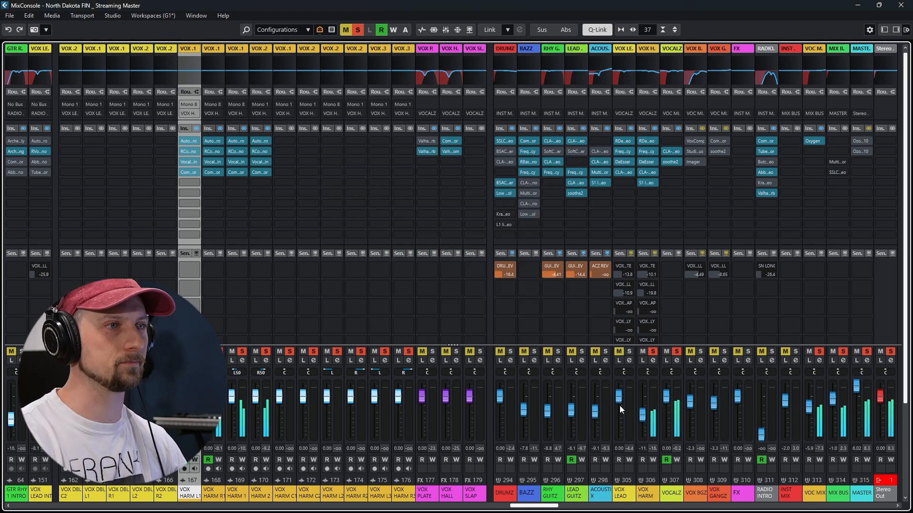
Solo the VOX LEAD group alongside the harmonies and enable Listen on the VOX SLAP and VOX 1/4 DLY effect channels
left_click(629, 351)
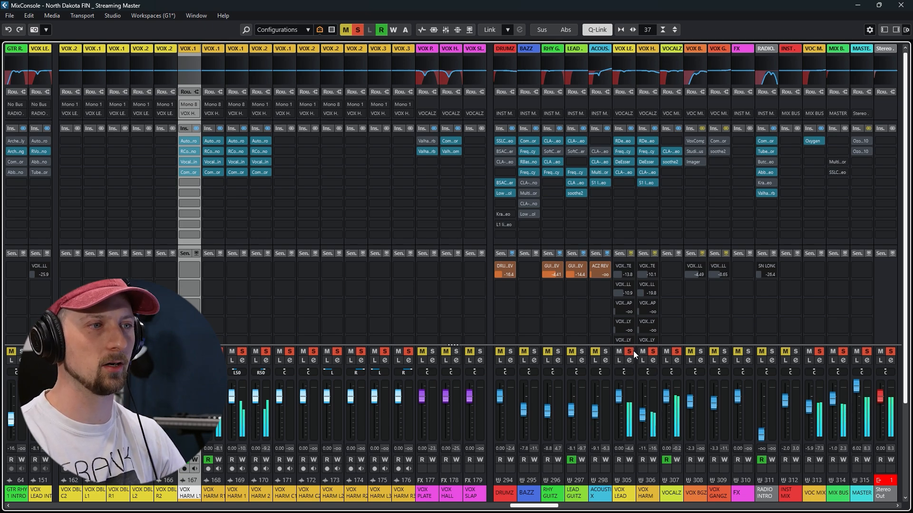
left_click(630, 352)
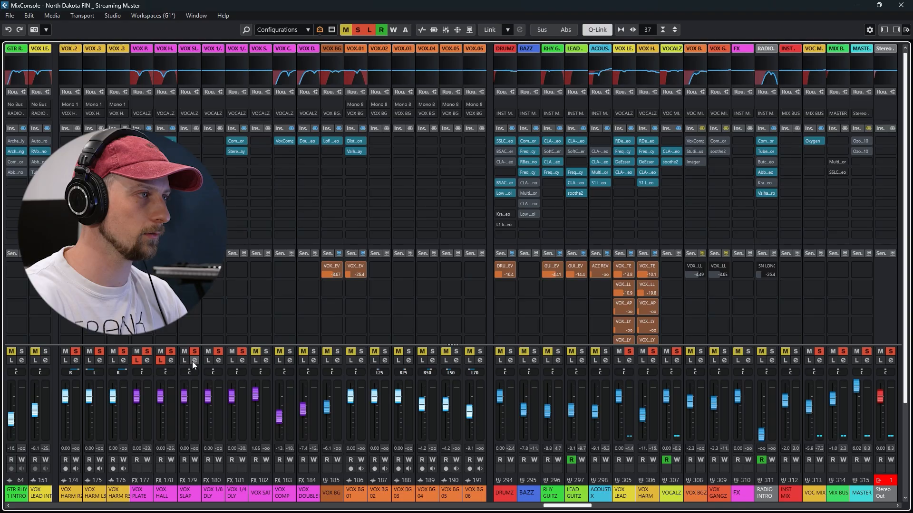
left_click(183, 361)
left_click(232, 361)
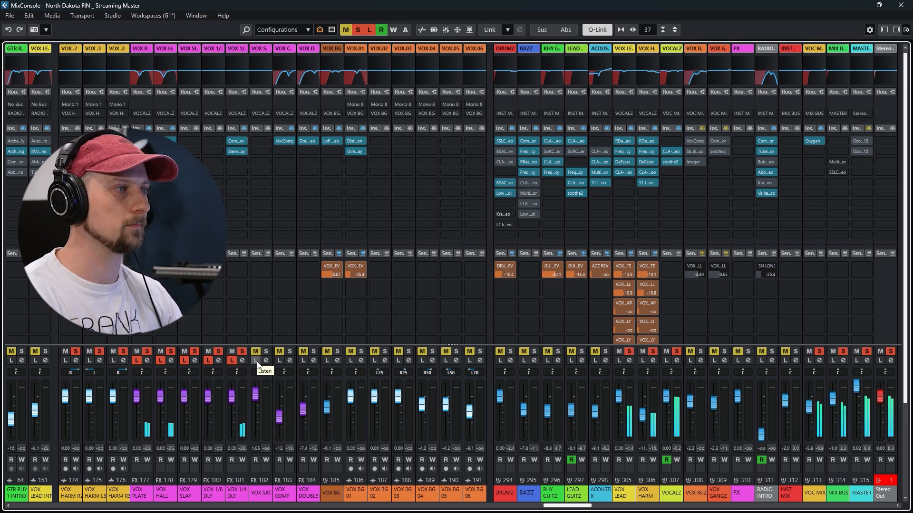
Disable Listen on VOX 1/4 DLY, VOX 1/8 DLY, VOX SLAP, VOX HALL and VOX PLATE
left_click(232, 361)
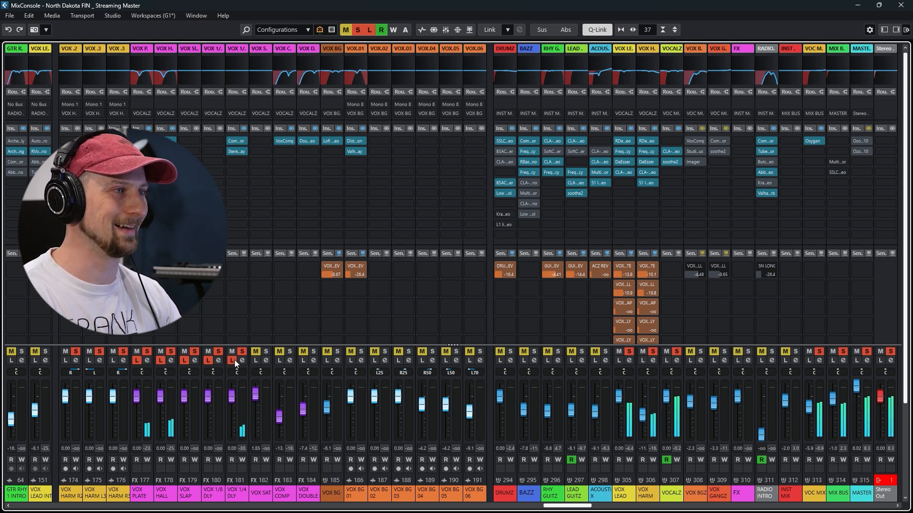
left_click(208, 360)
left_click(183, 360)
left_click(160, 360)
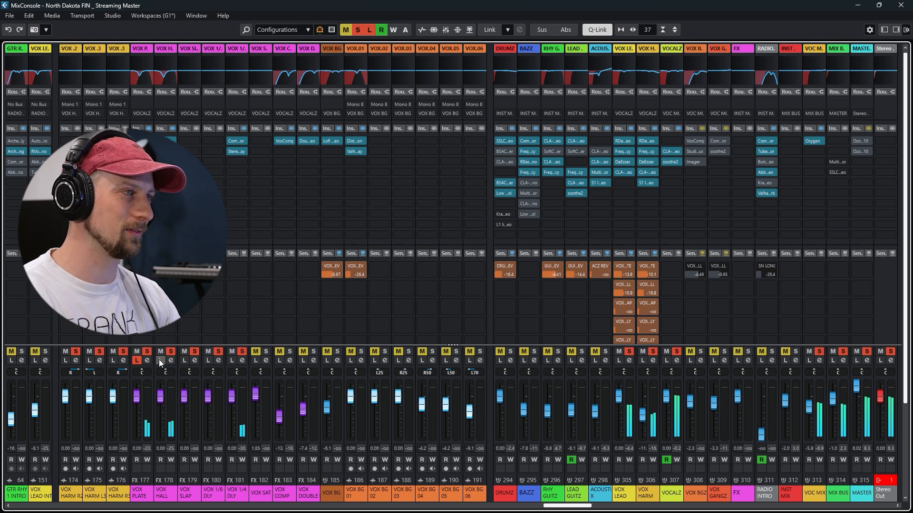
left_click(136, 361)
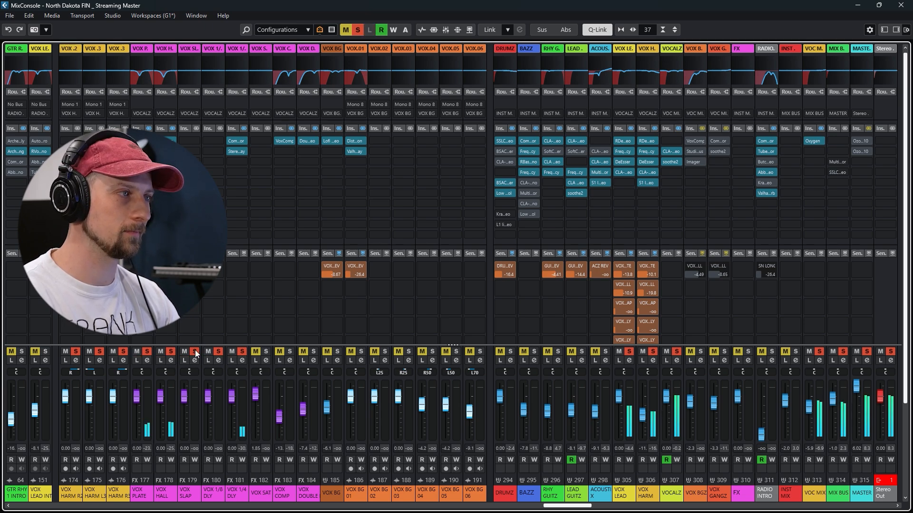
Select the effect channels VOX PLATE through VOX 1/4 DLY, lower their faders fully and restore them to about 0 dB for comparison
left_click(143, 494)
left_click(236, 494, "shift")
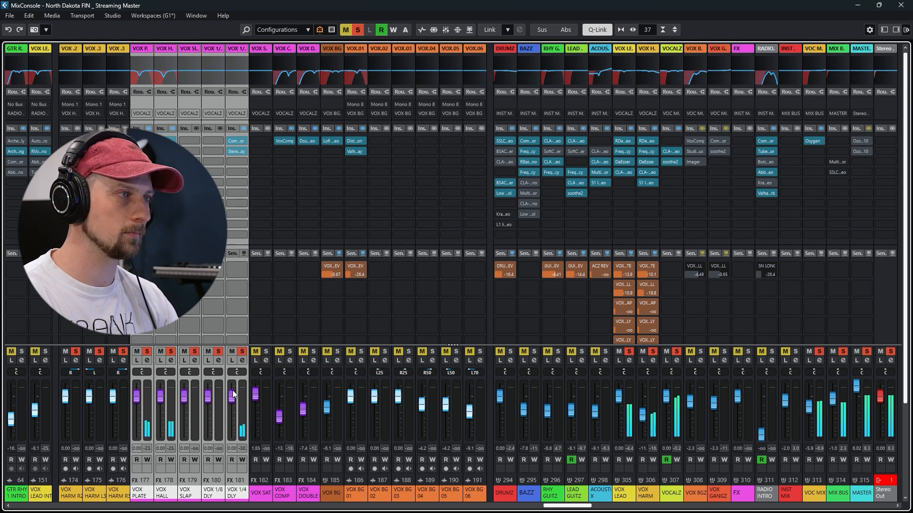
left_click_drag(233, 396, 232, 443)
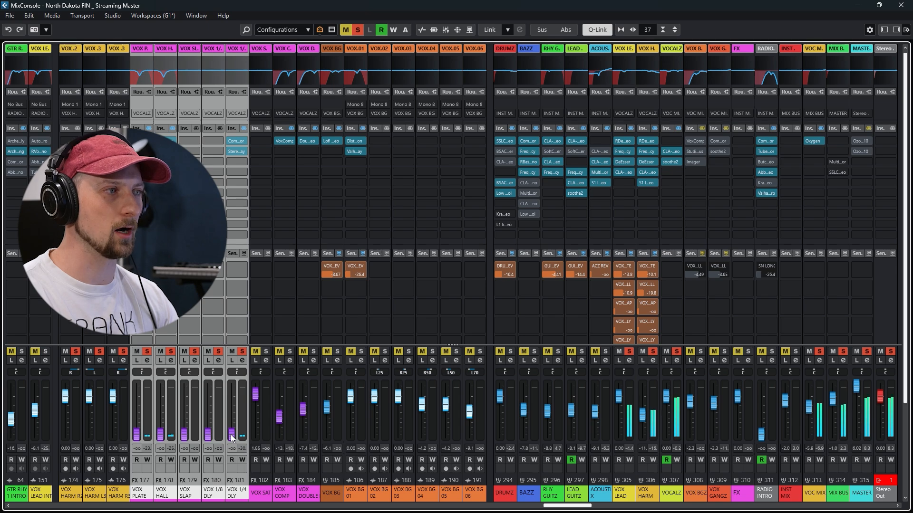
left_click_drag(232, 438, 231, 400)
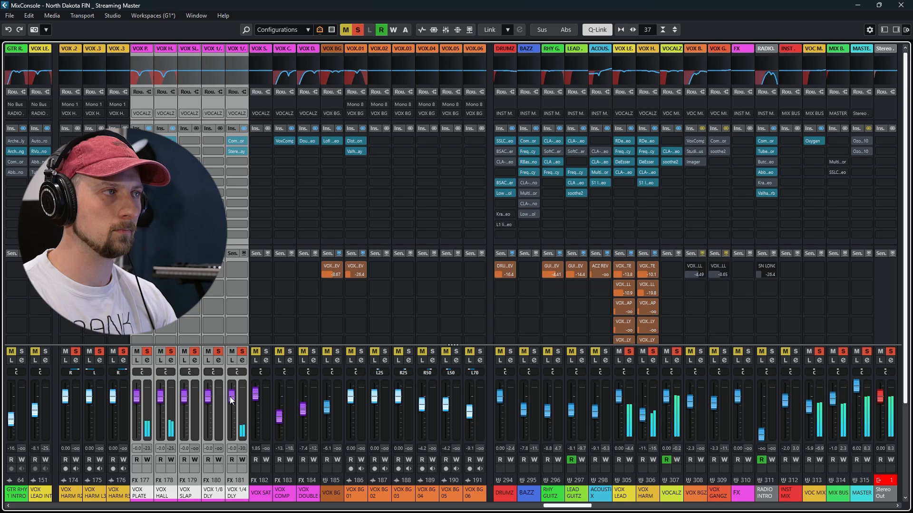
right_click(231, 399)
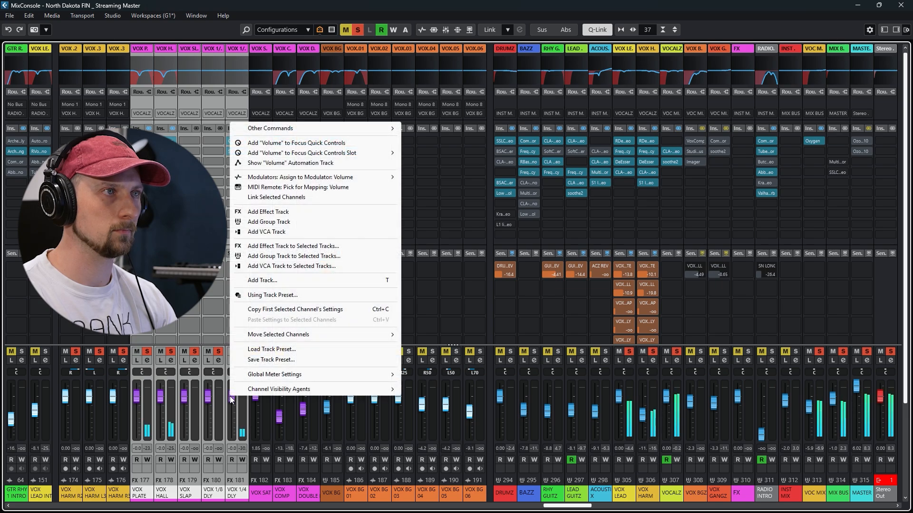
left_click(229, 420)
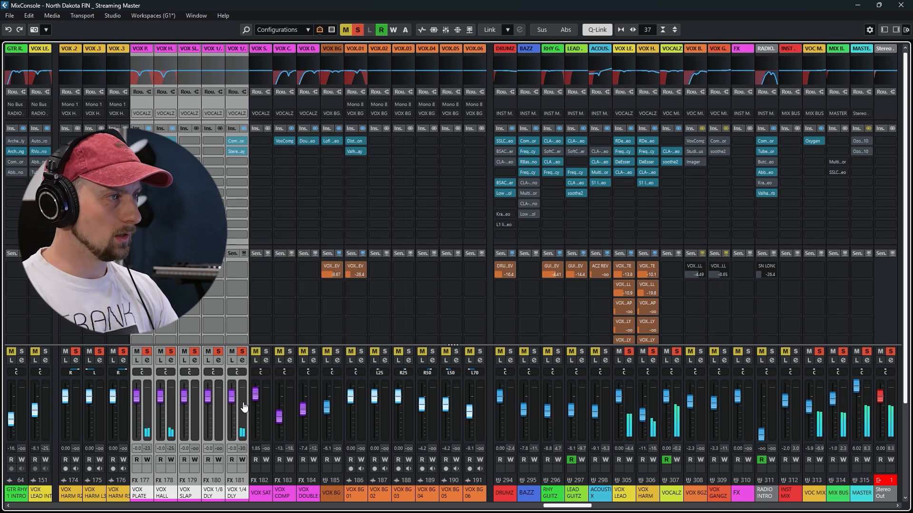
Deactivate every solo and mute state in the project
left_click(356, 29)
left_click(345, 29)
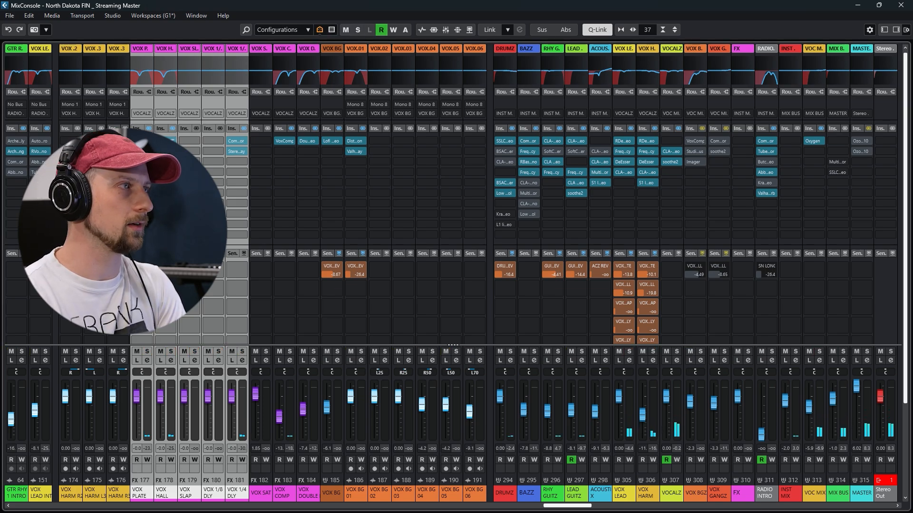
Examine ValhallaVintageVerb on VOX PLATE and ValhallaRoom on VOX HALL, close both windows, and select only the VOX HALL channel
left_click(142, 151)
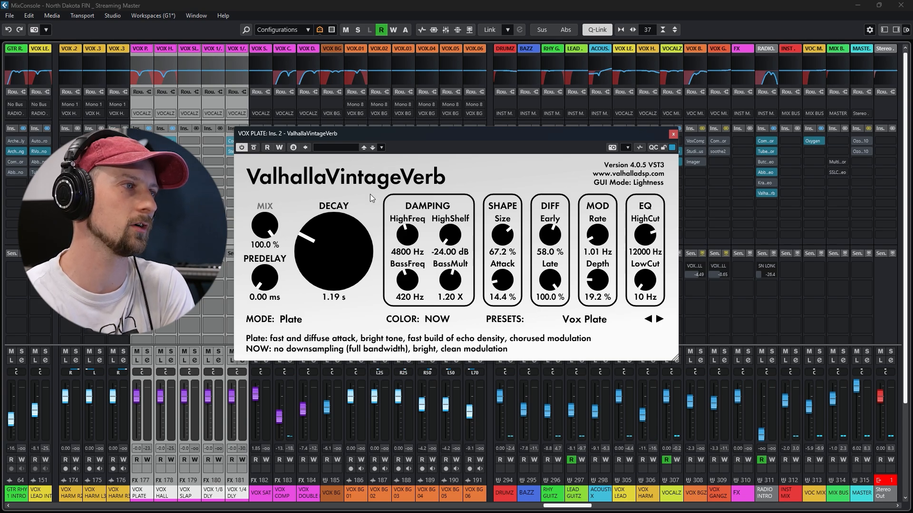
left_click(674, 135)
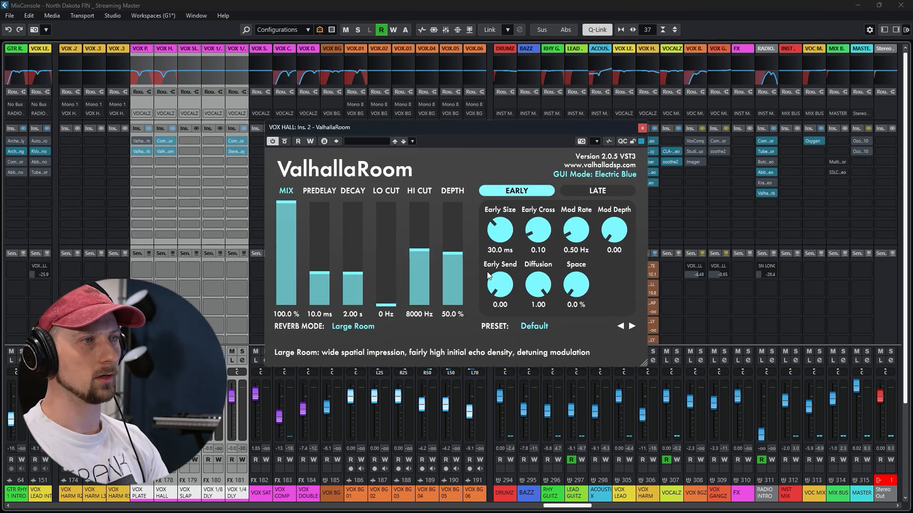
left_click(642, 128)
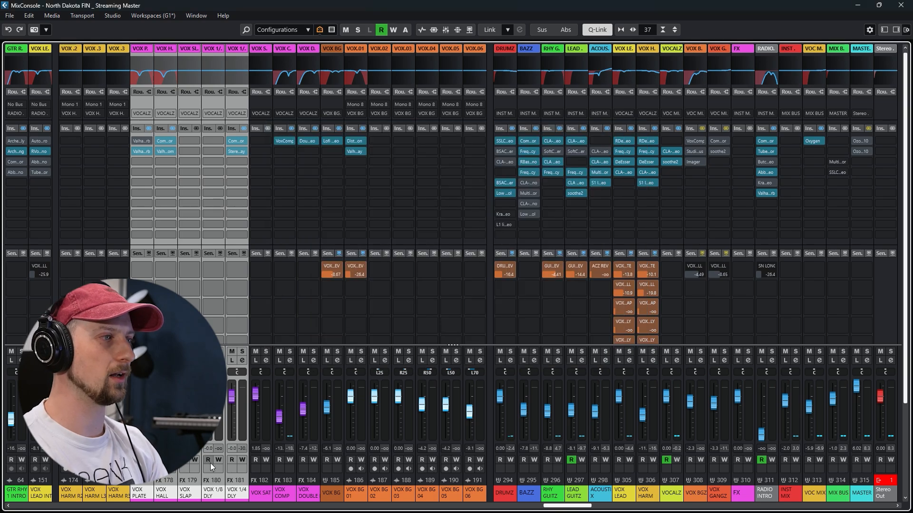
left_click(172, 492)
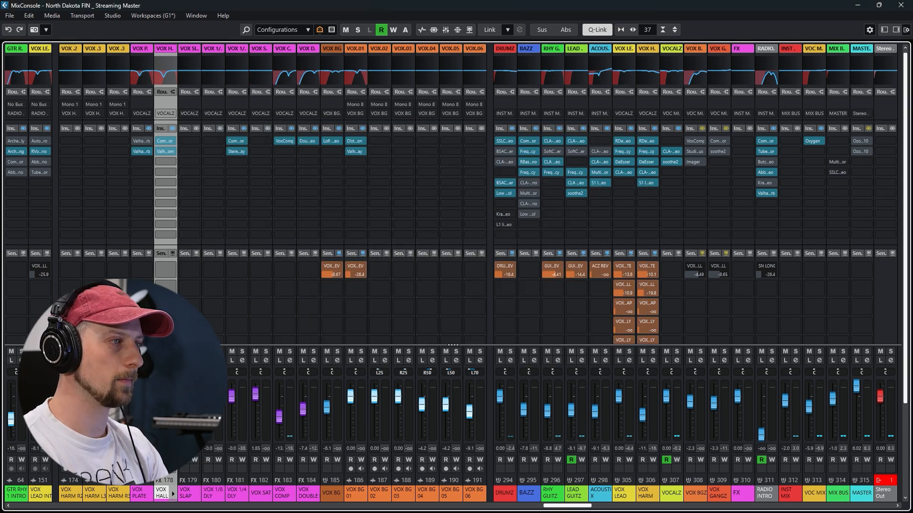
Examine the Compressor on VOX HALL during playback and solo the VOC MIX channel
left_click(164, 141)
left_click_drag(529, 118, 624, 106)
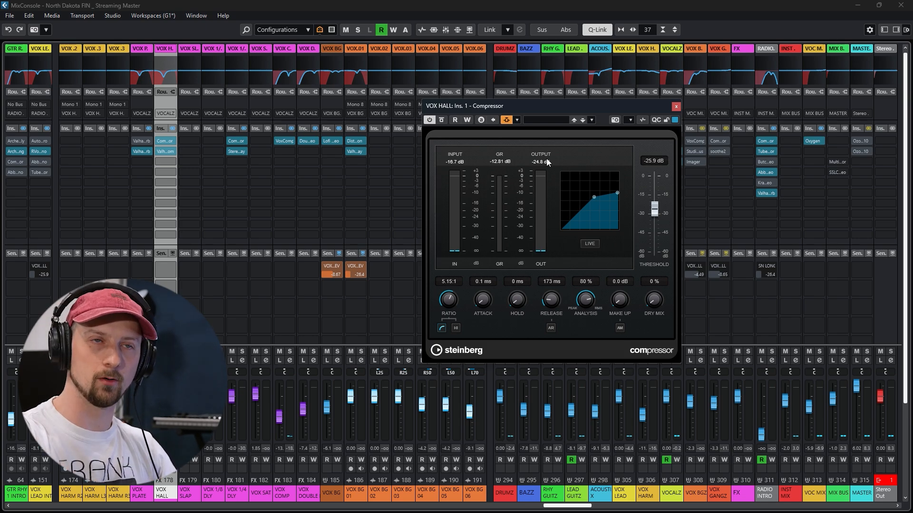
key("space")
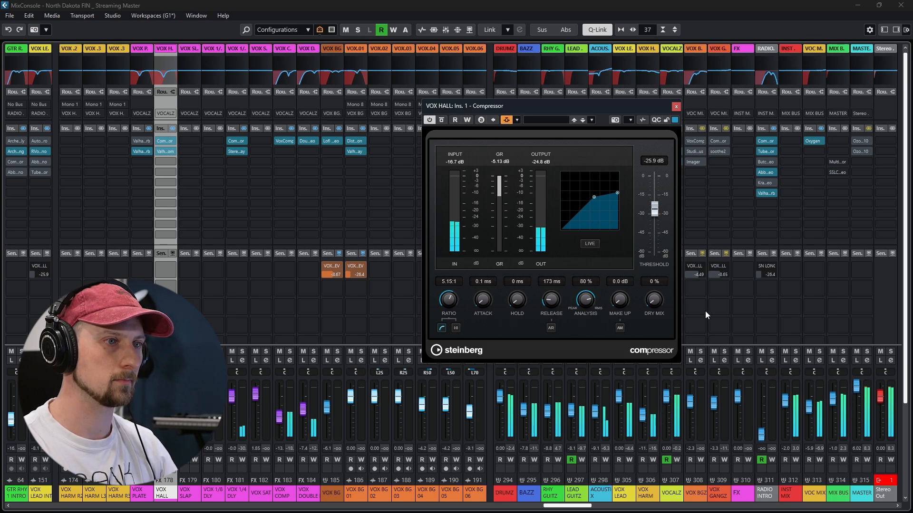
left_click(820, 352)
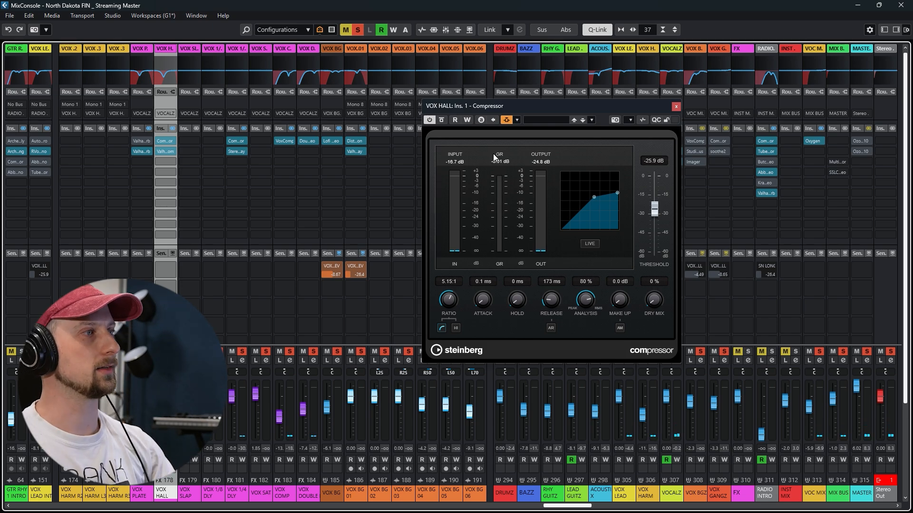
Close the VOX HALL Compressor and examine the Compressor and StereoDelay inserts on VOX 1/4 DLY
left_click(238, 141)
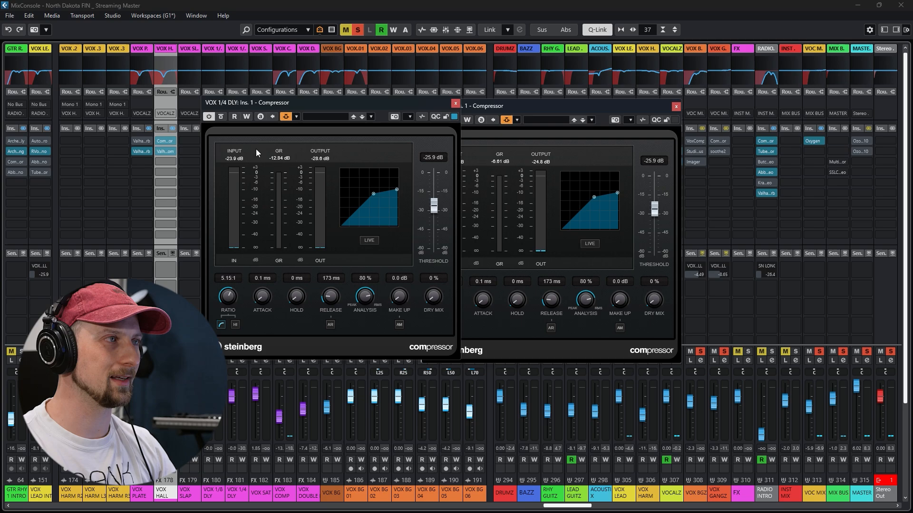
left_click(676, 107)
left_click_drag(359, 105, 581, 101)
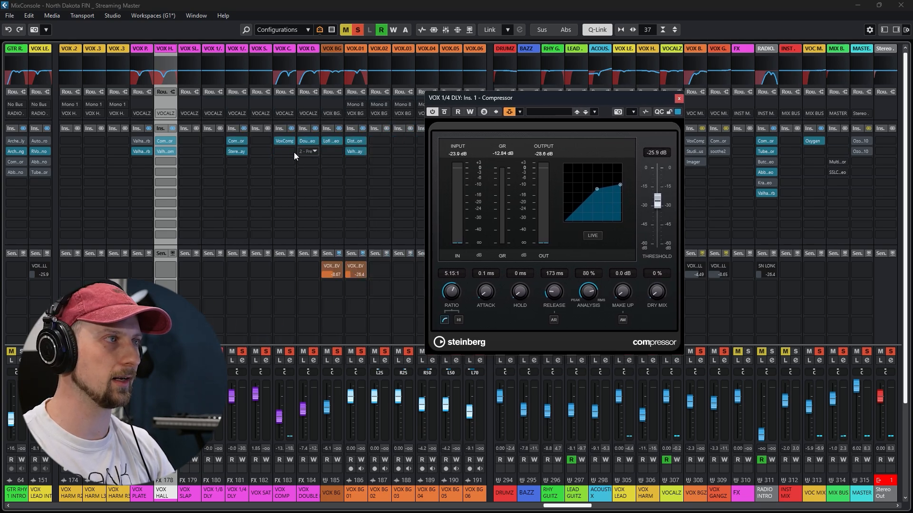
left_click(238, 151)
left_click_drag(660, 78, 305, 135)
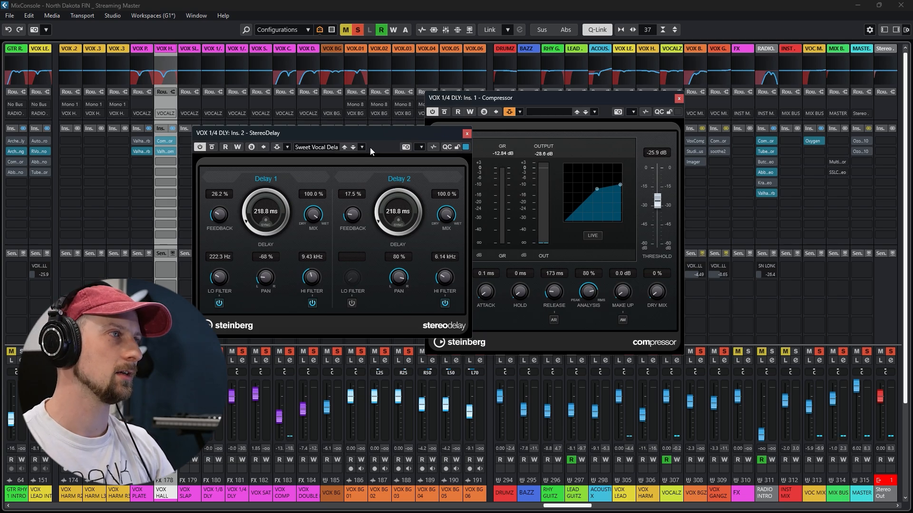
left_click(467, 134)
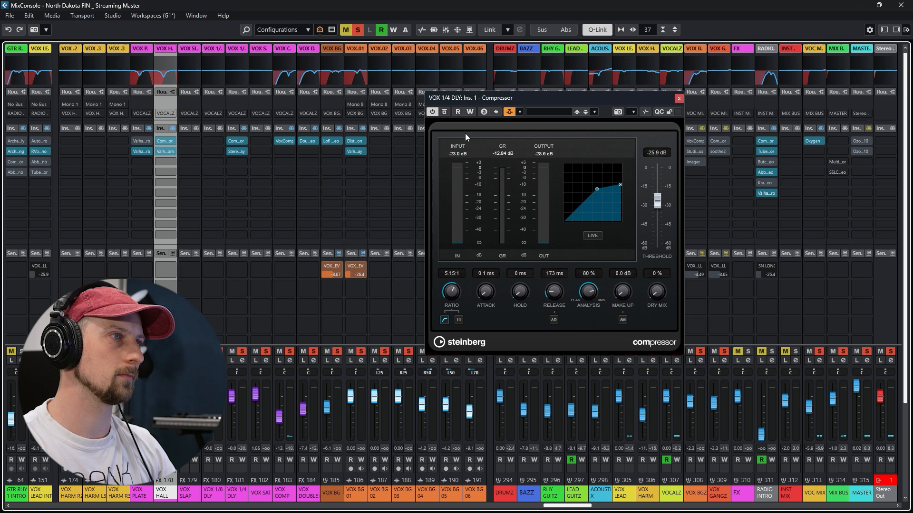
Find the VOX BG events in the pre-chorus, select the VOX BG 02 track and bring the background vocal channels into view in the mixer
key("space")
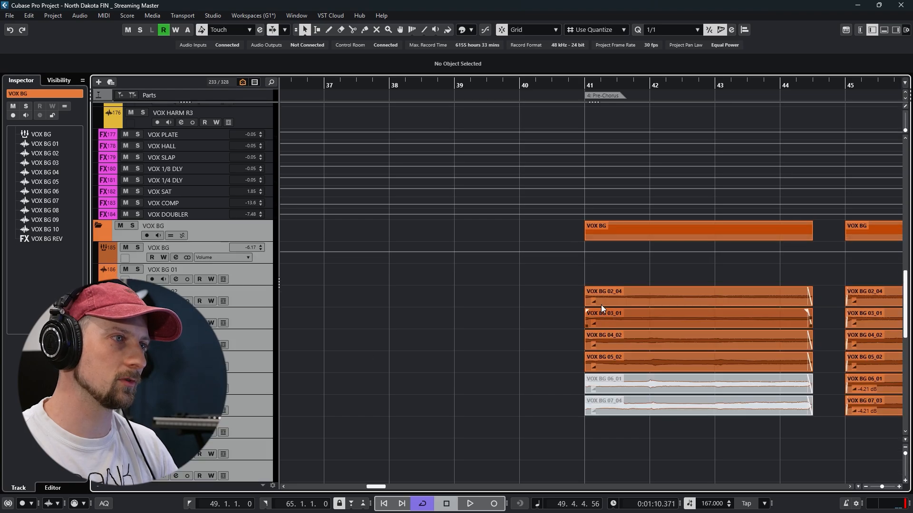
left_click_drag(816, 321, 589, 241)
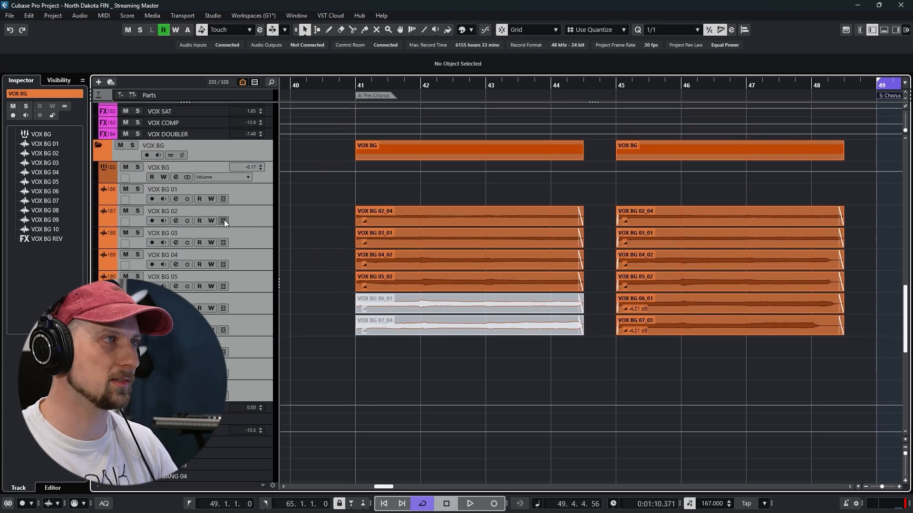
left_click(246, 215)
key("F3")
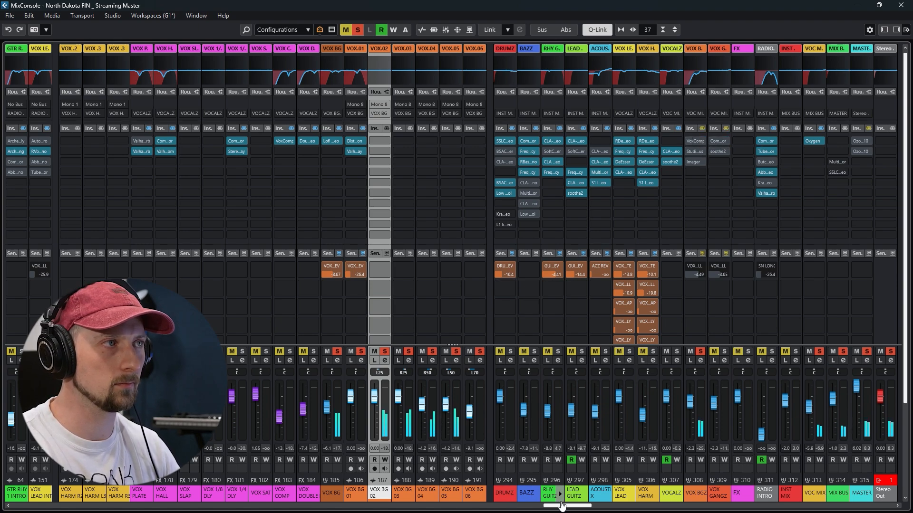
left_click_drag(567, 506, 587, 509)
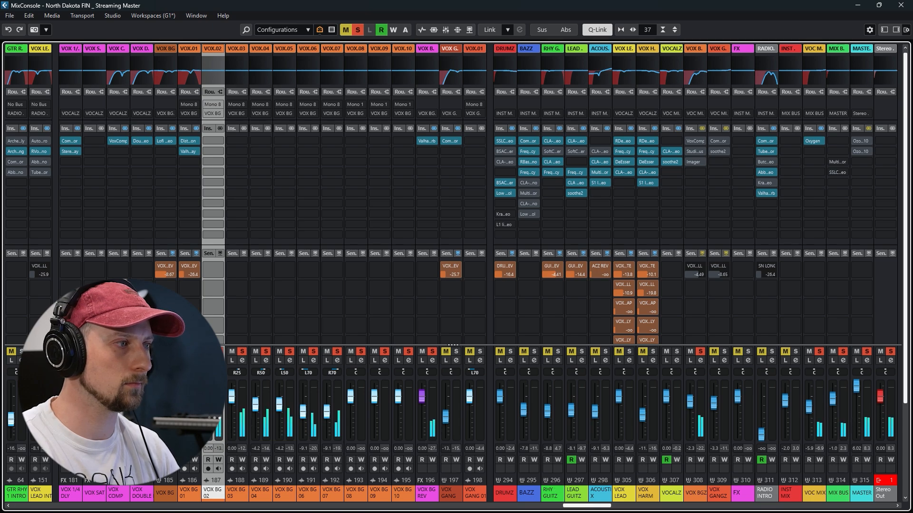
Compare VOX BG with its inserts bypassed and active, and examine its Lofi Space Stereo plug-in
left_click(195, 127)
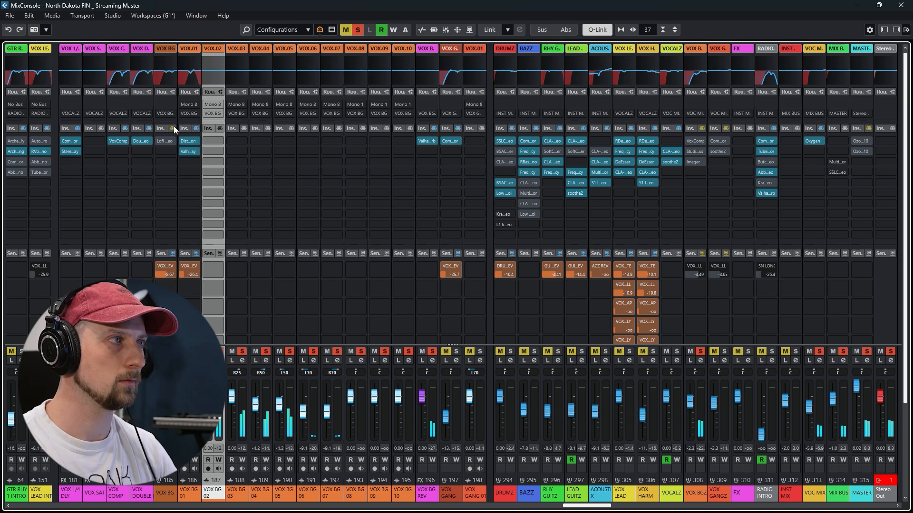
left_click(174, 128)
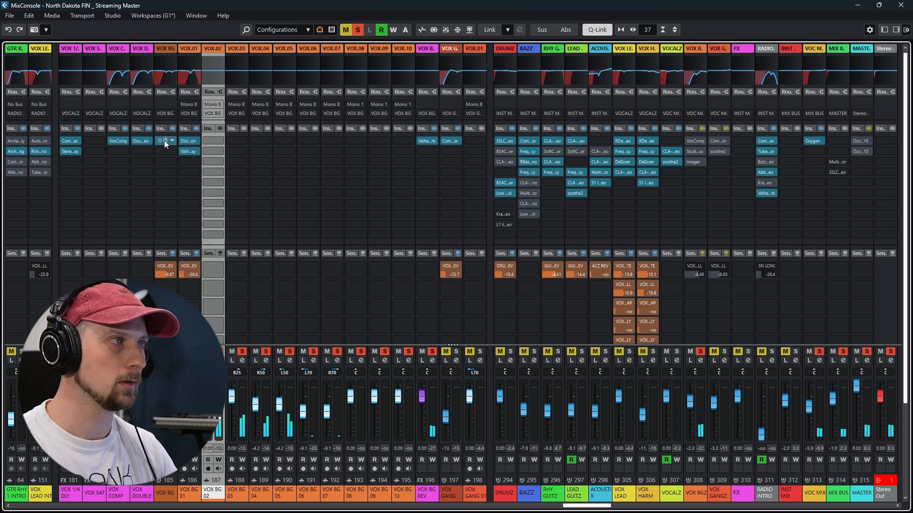
left_click(164, 140)
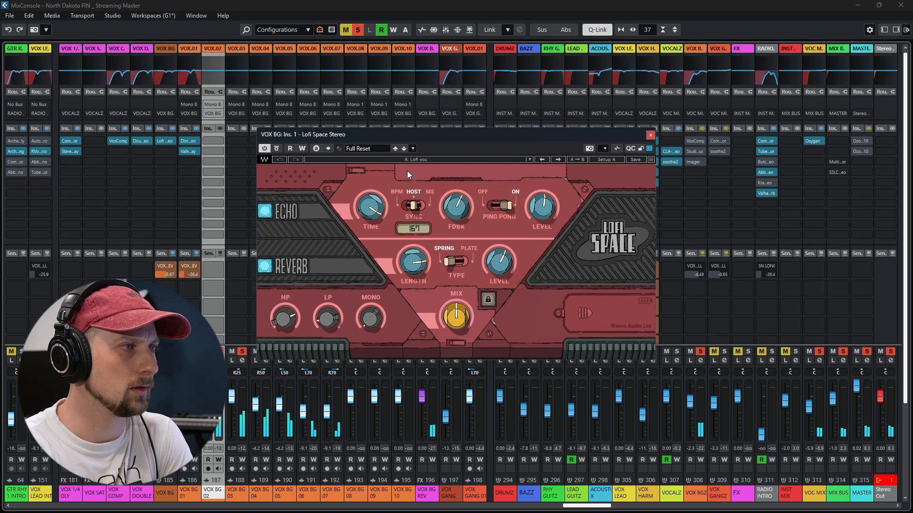
left_click(276, 149)
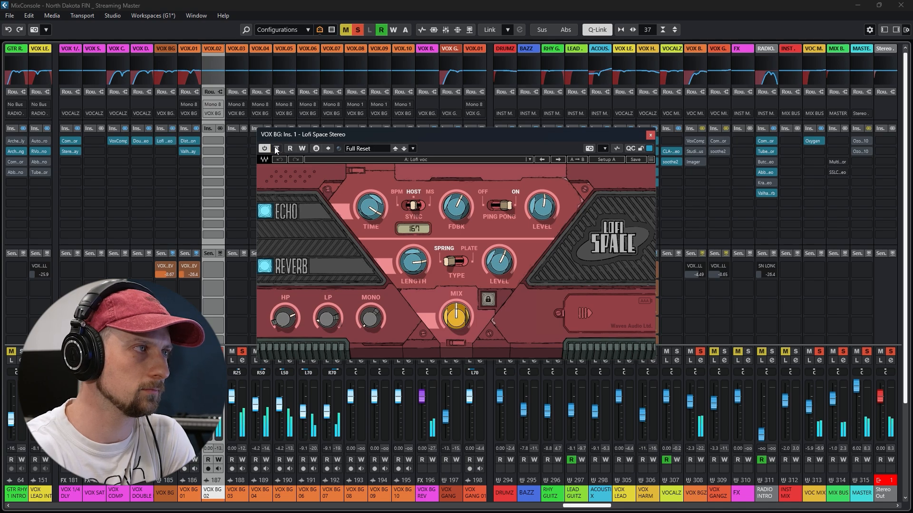
left_click(650, 137)
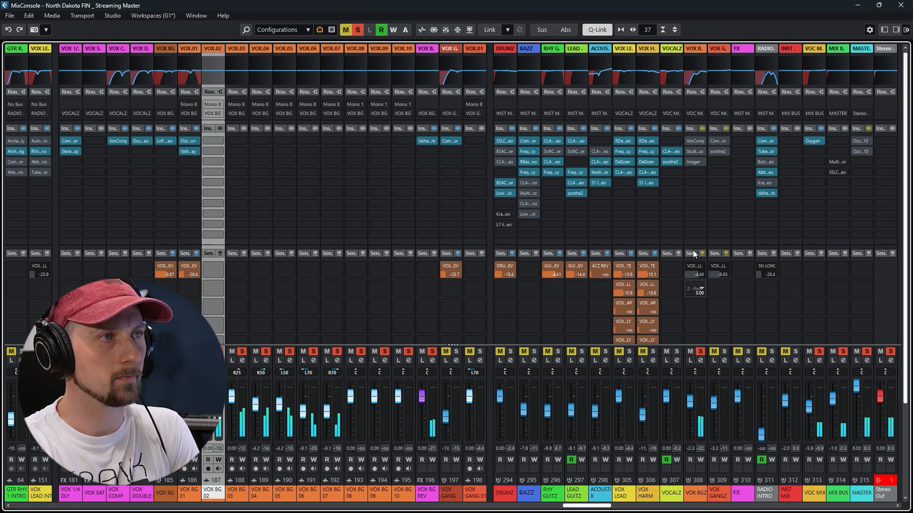
Reactivate the inserts on the VOX BGZ group and examine its VoxComp and Imager plug-ins
left_click(702, 128)
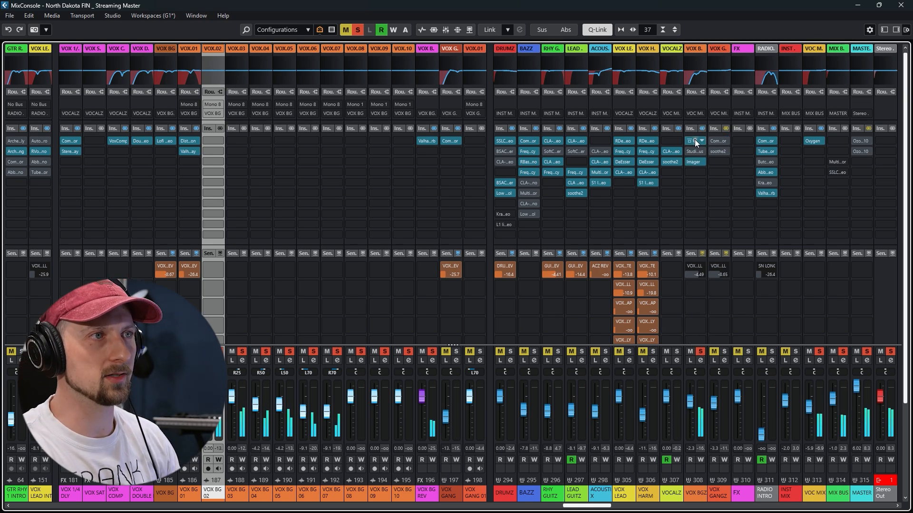
left_click(694, 140)
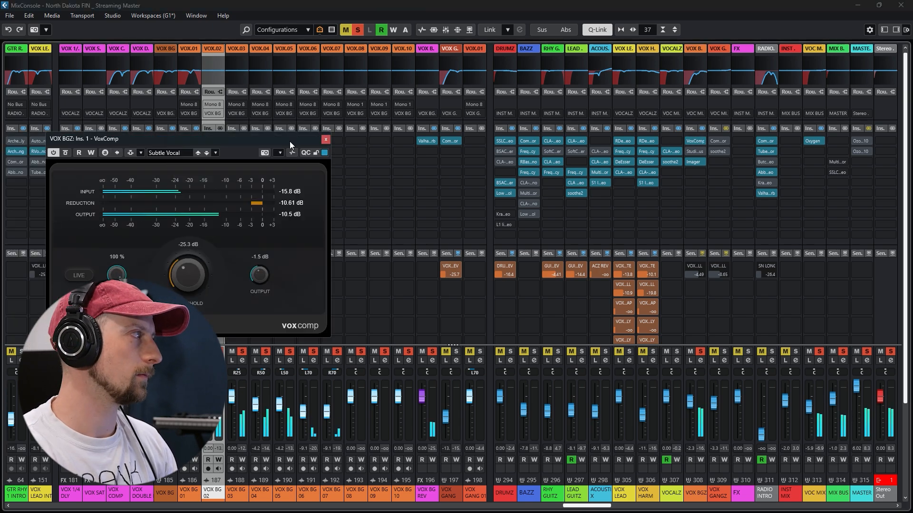
left_click_drag(289, 141, 659, 140)
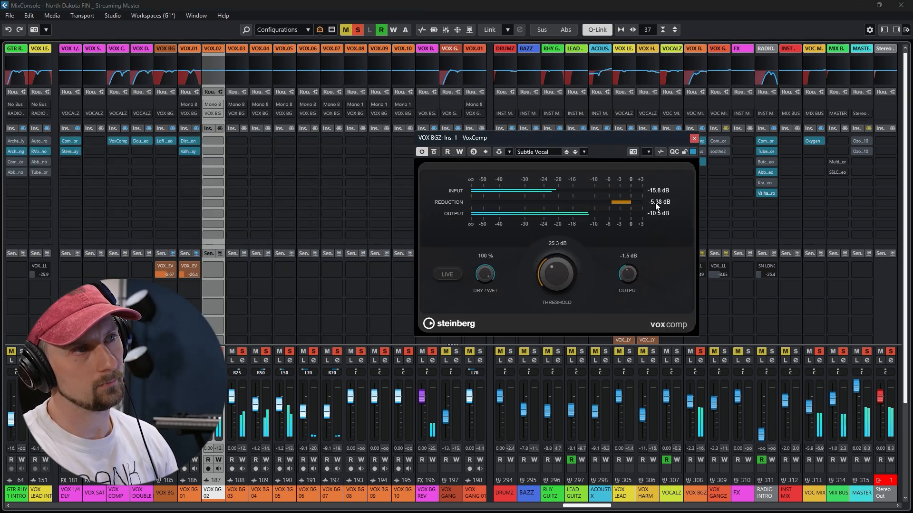
left_click(693, 138)
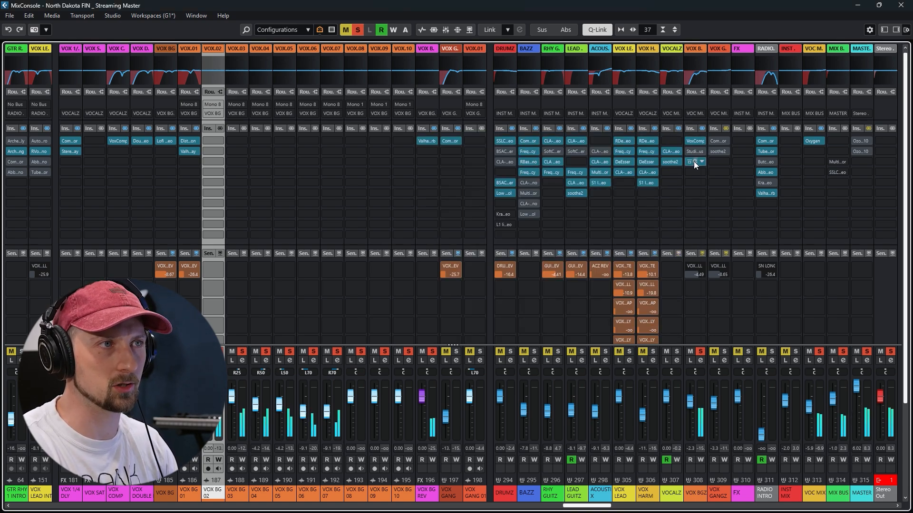
left_click(694, 161)
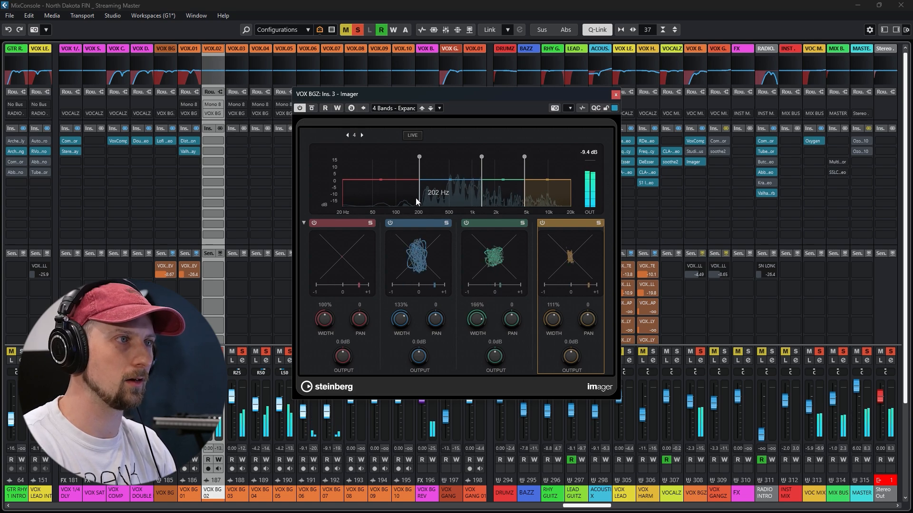
left_click(617, 93)
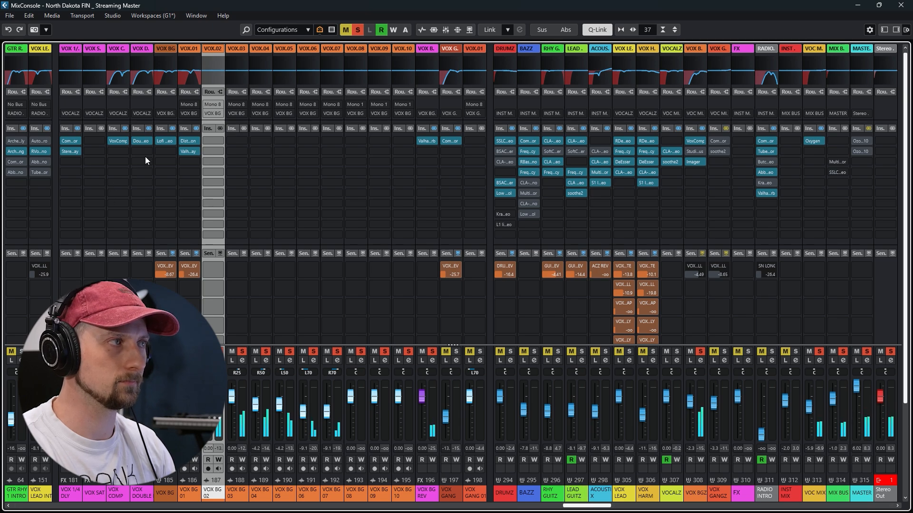
Bypass and re-enable Lofi Space on VOX BG for comparison, and examine ValhallaVintageVerb on VOX BG REV
left_click(160, 141)
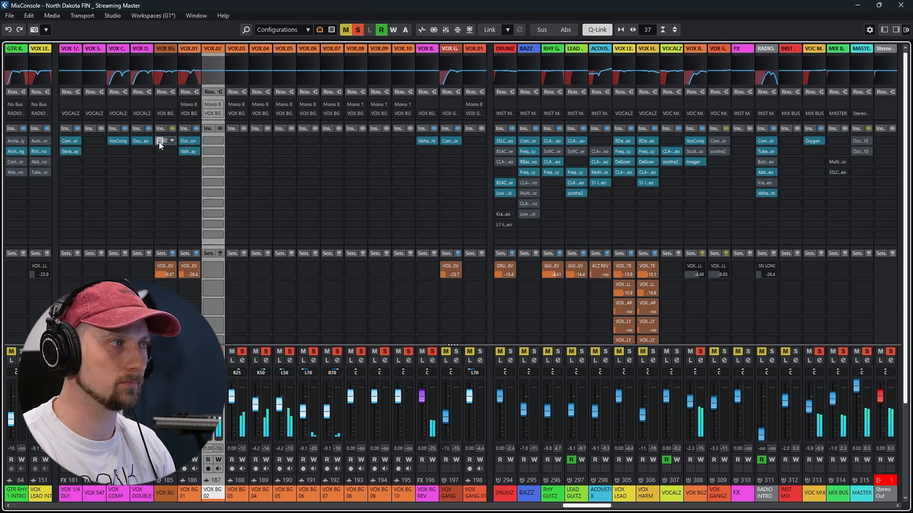
left_click(159, 141)
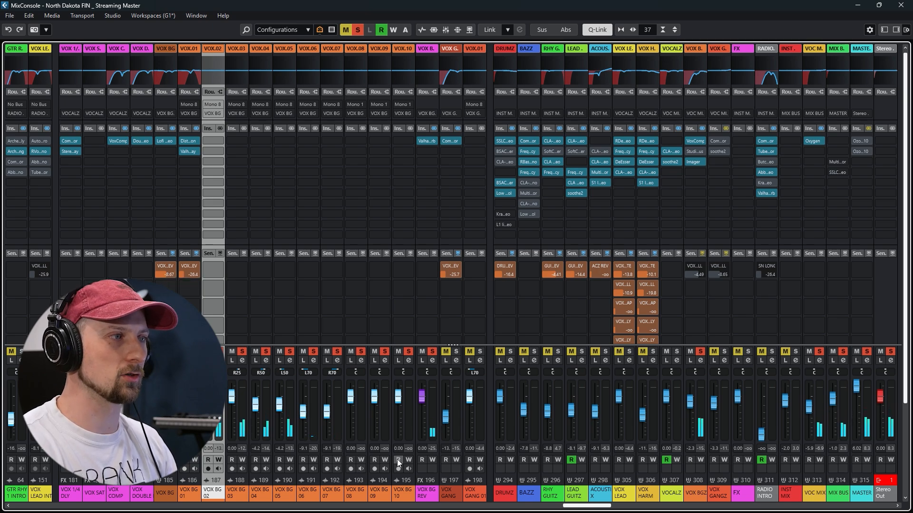
left_click(427, 140)
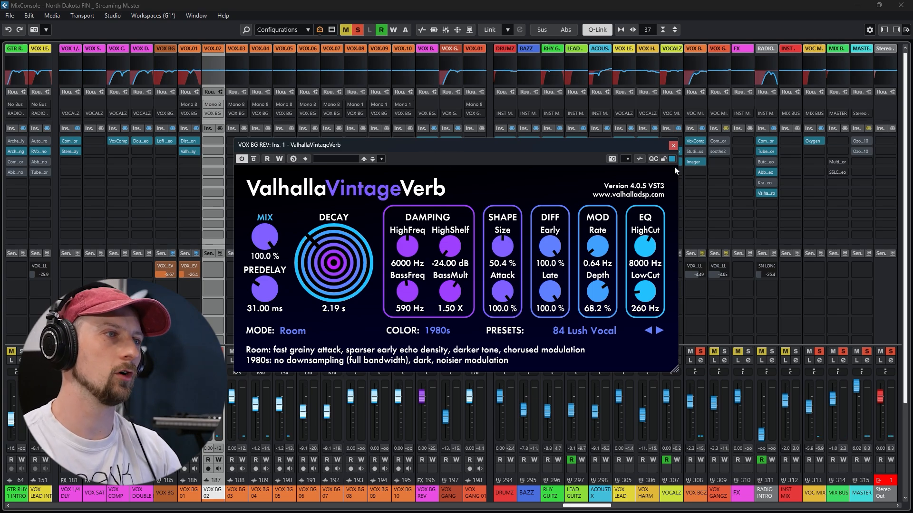
left_click(671, 146)
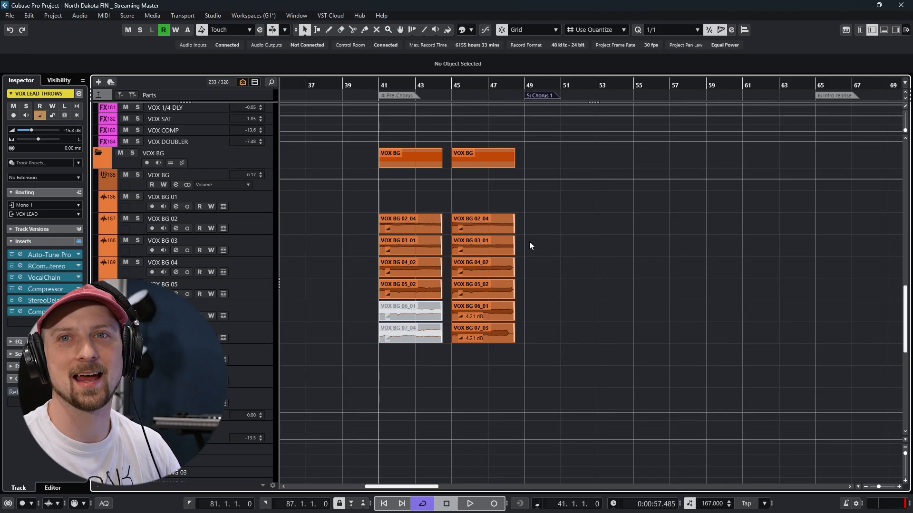
Locate the VOX LEAD THROWS event at bar 83 in the project and play the section from bar 81
left_click_drag(721, 248, 487, 360)
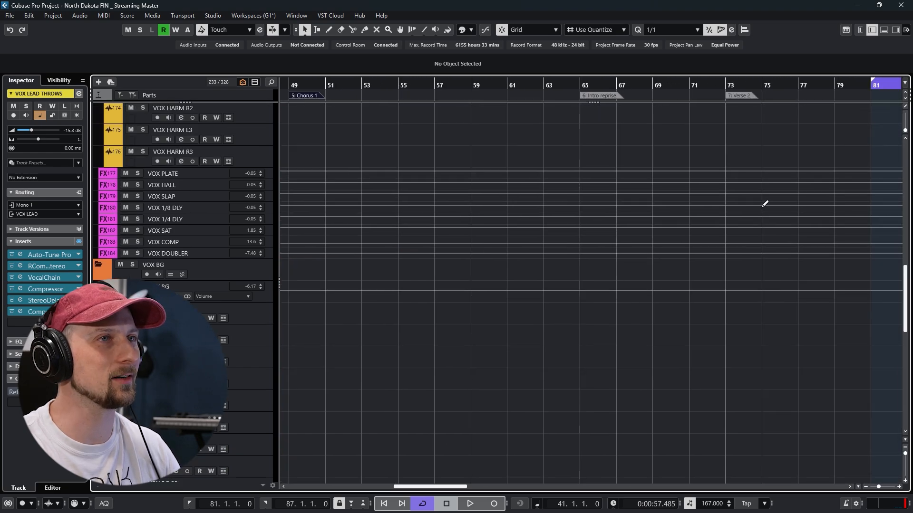
left_click_drag(765, 203, 530, 312)
left_click_drag(787, 218, 578, 288)
left_click_drag(861, 167, 833, 304)
left_click_drag(534, 280, 597, 321)
left_click_drag(589, 227, 616, 344)
scroll(549, 271, "up", 5)
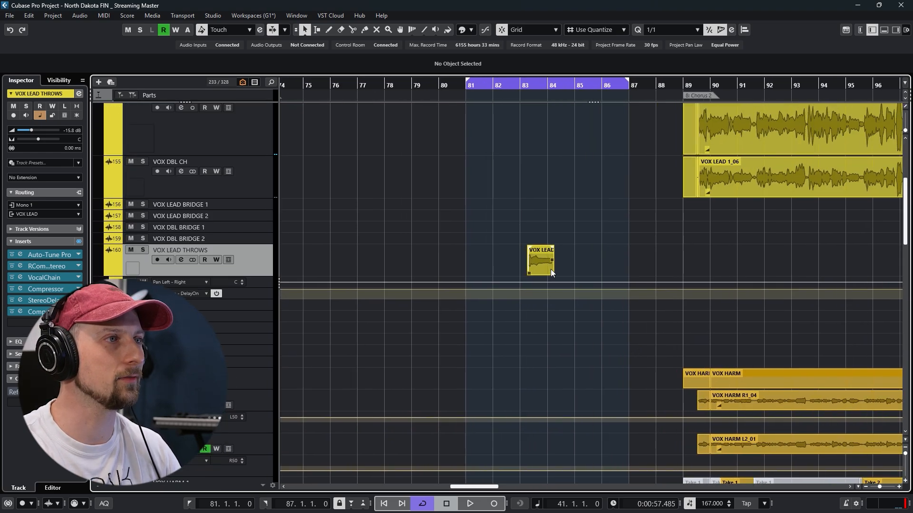
scroll(546, 267, "up", 2)
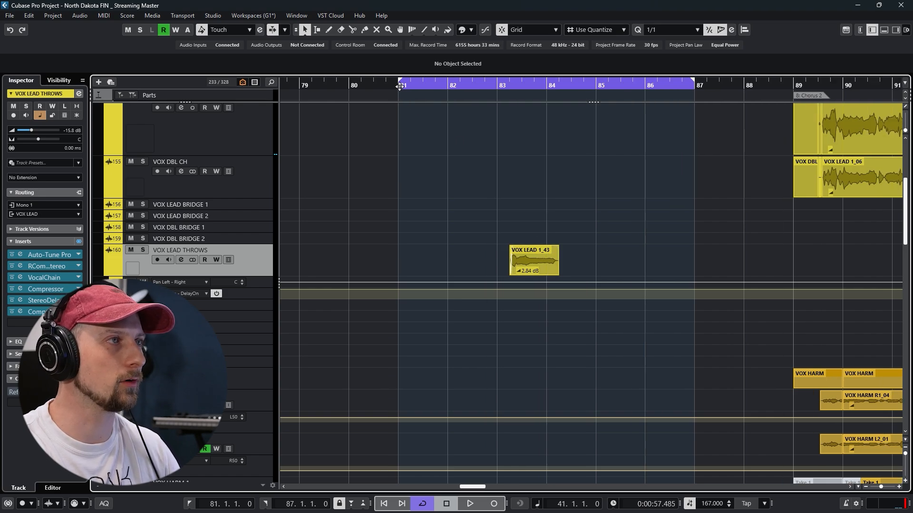
left_click(399, 86)
key("space")
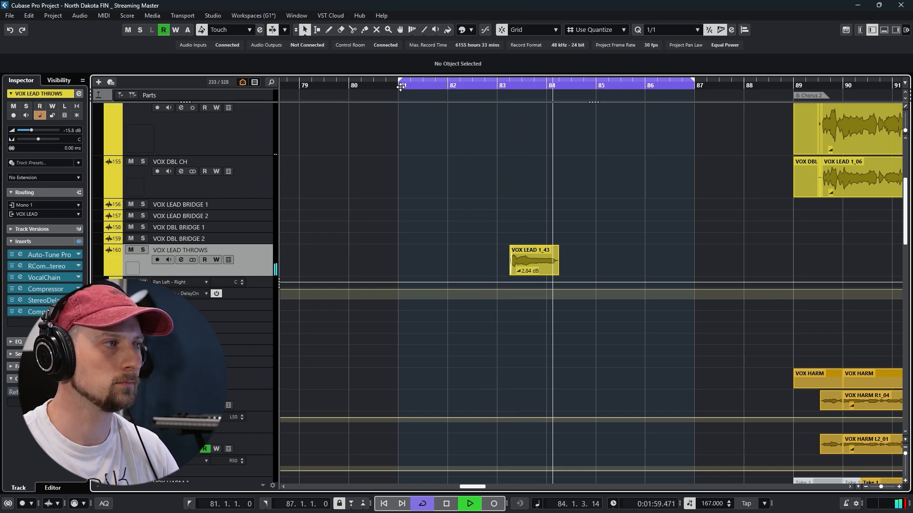
key("space")
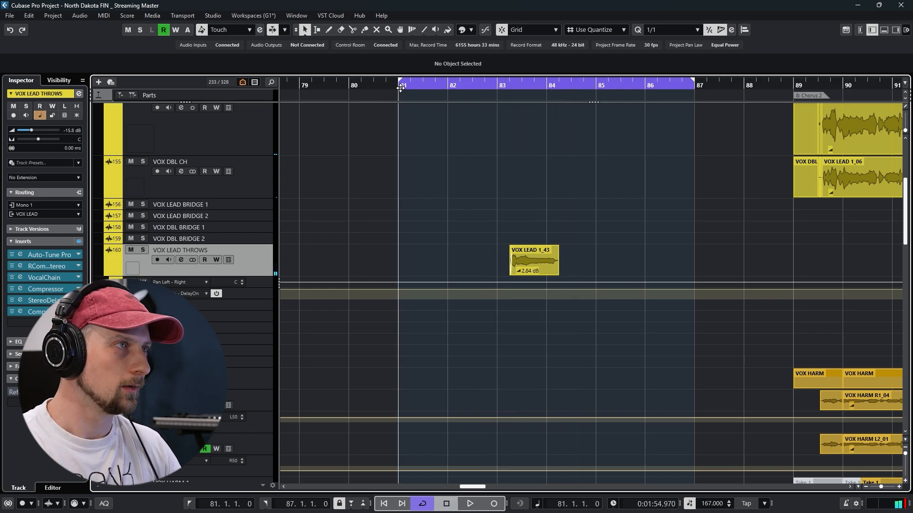
Open the channel settings of VOX LEAD THROWS and examine its Auto-Tune Pro and RCompressor Stereo plug-ins
left_click(179, 260)
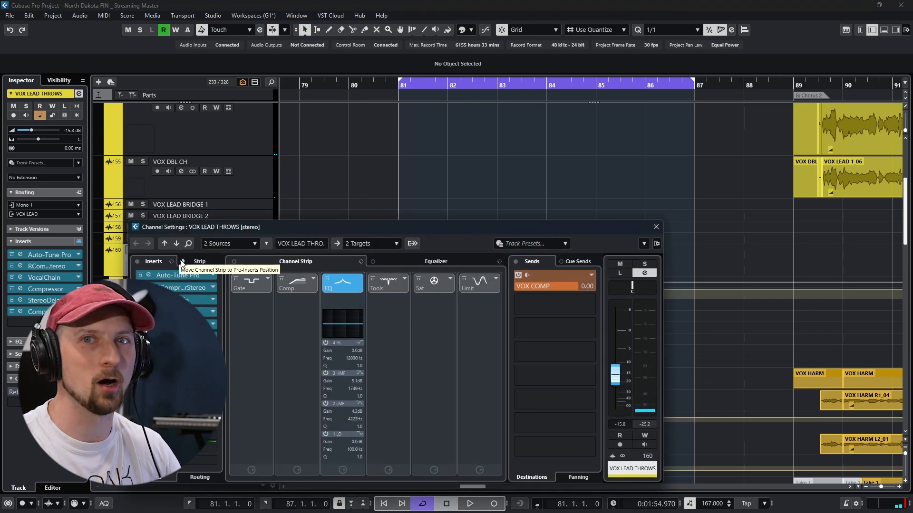
left_click_drag(304, 228, 367, 130)
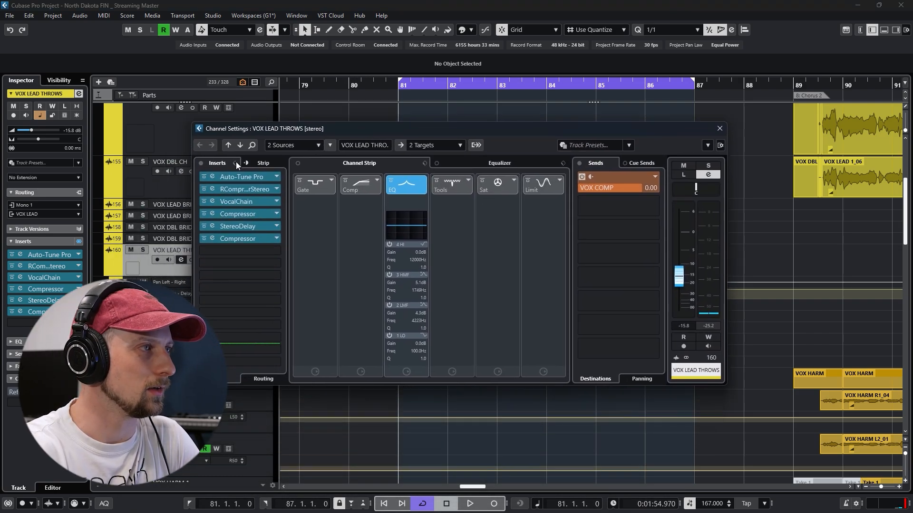
left_click(212, 178)
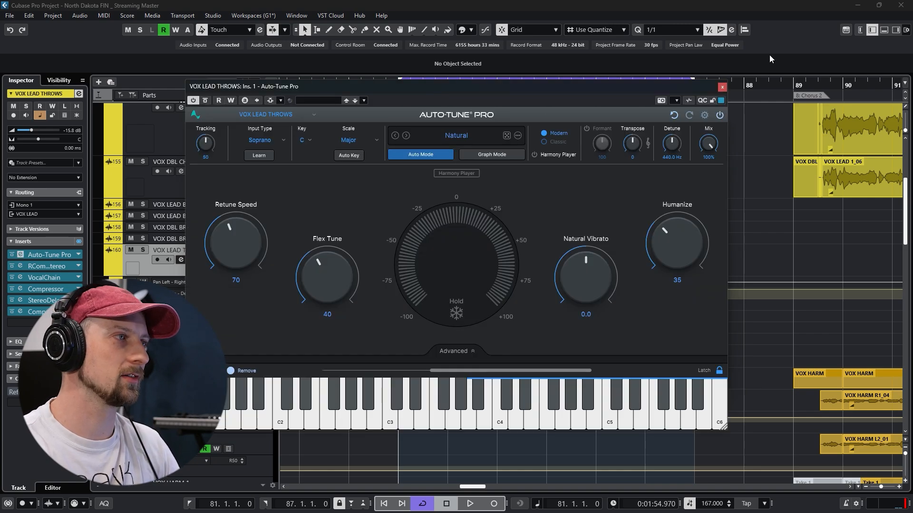
left_click(723, 88)
left_click(211, 190)
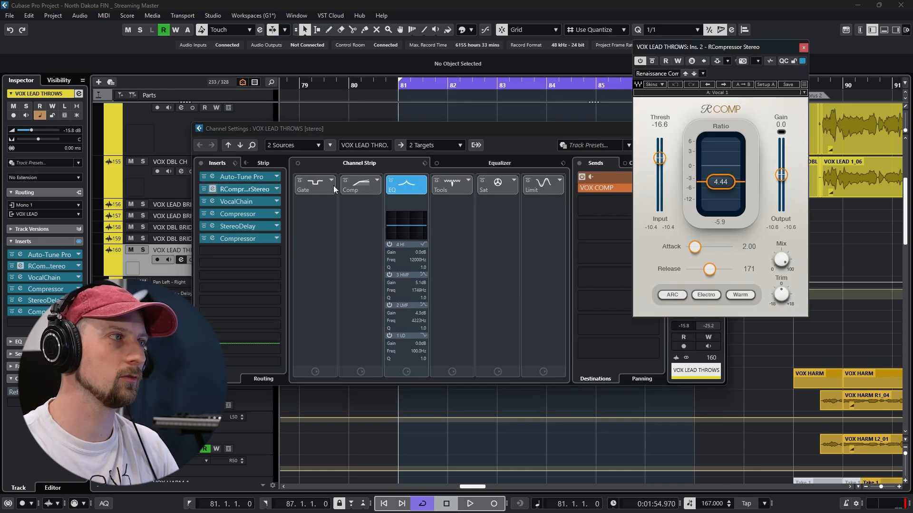
left_click(804, 47)
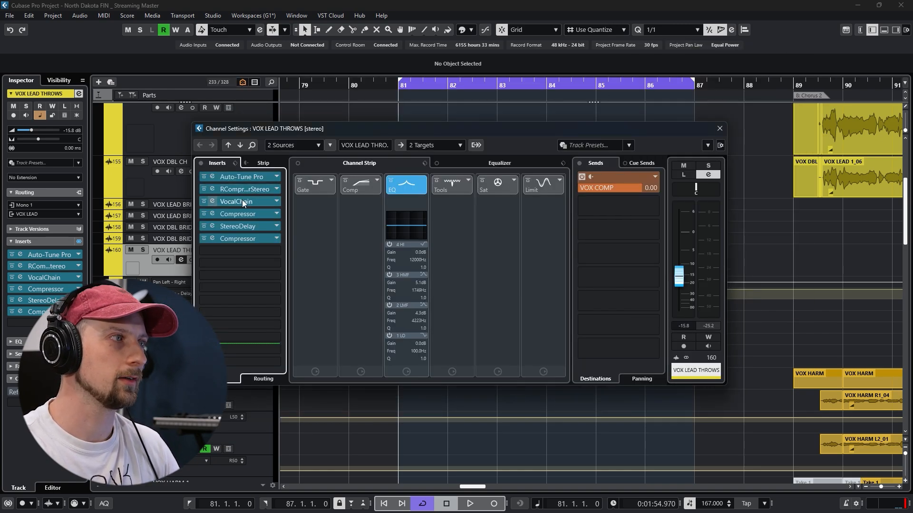
Examine the VocalChain delay on VOX LEAD THROWS during playback, and inspect the Compressor in the fourth insert
left_click(212, 201)
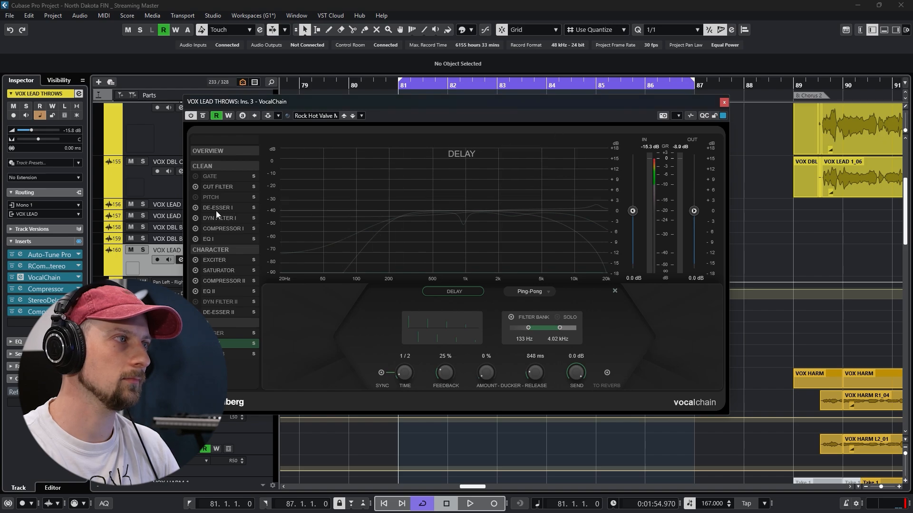
key("space")
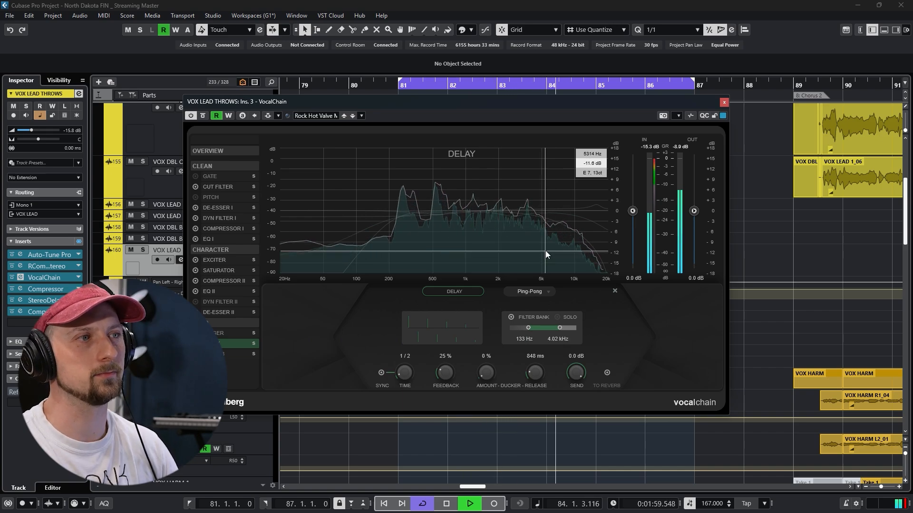
left_click(724, 102)
key("space")
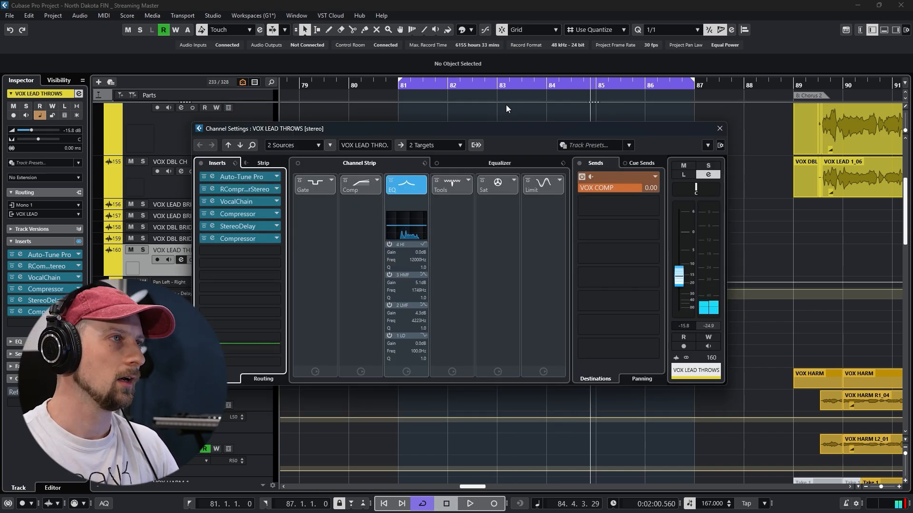
left_click(212, 214)
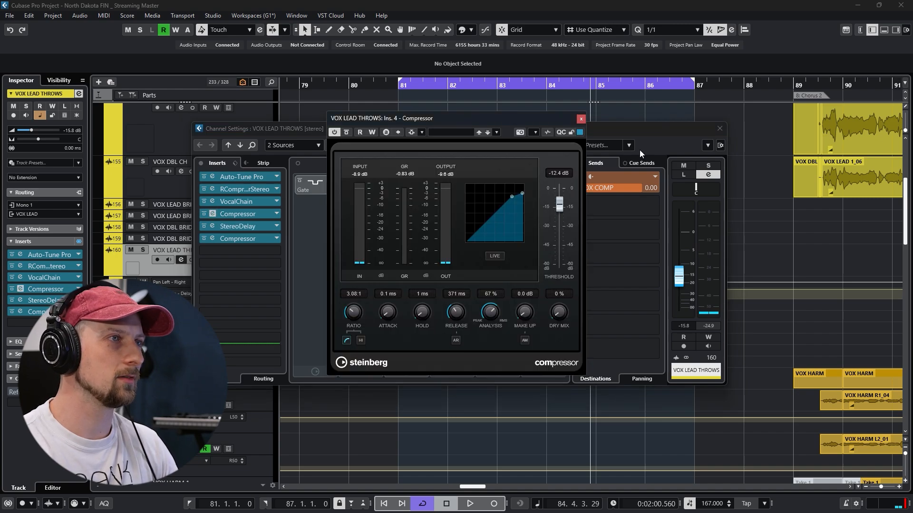
left_click(582, 119)
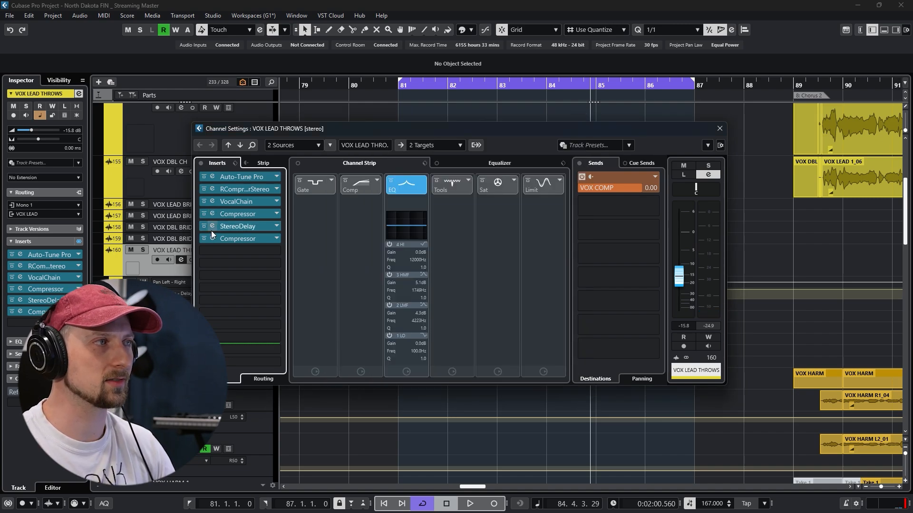
left_click(720, 129)
scroll(697, 310, "down", 5)
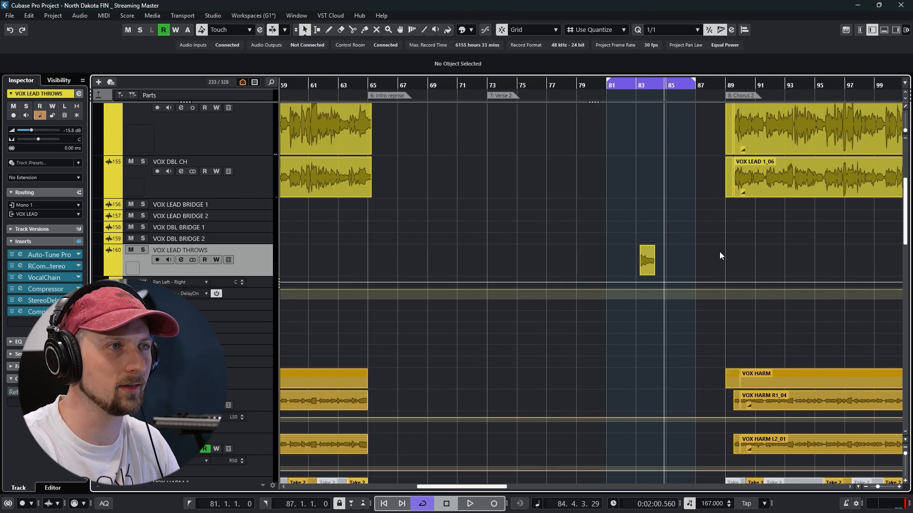
left_click_drag(720, 256, 514, 273)
left_click_drag(699, 296, 659, 168)
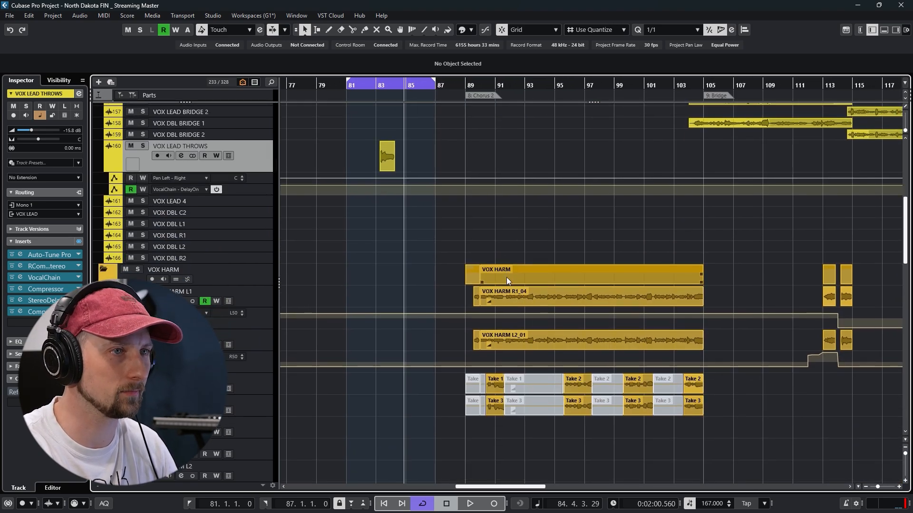
left_click_drag(455, 329, 597, 202)
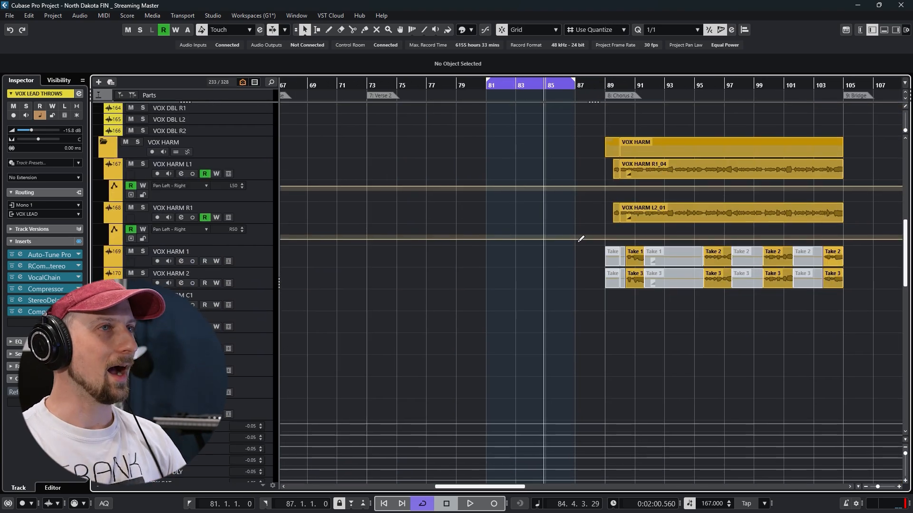
left_click_drag(623, 289, 666, 337)
left_click_drag(530, 213, 532, 327)
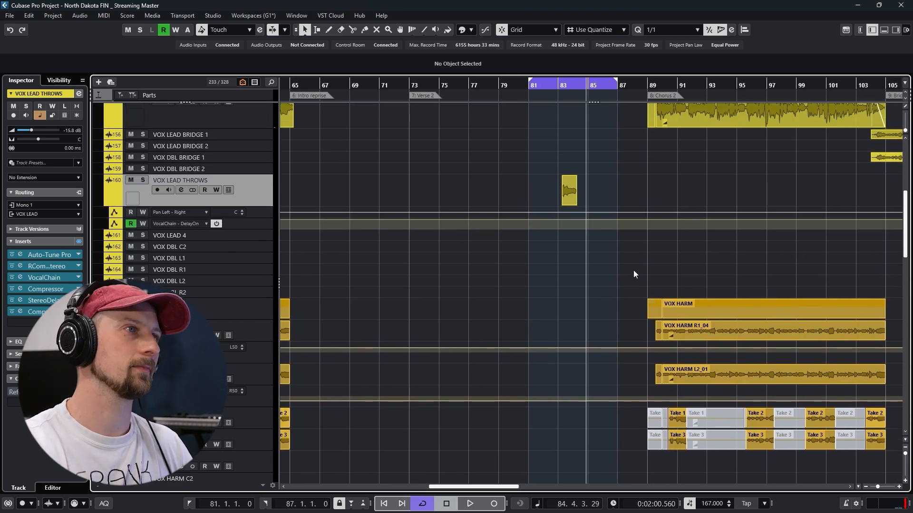
left_click_drag(634, 271, 484, 208)
Compare VocalChain's Saturator on VOX LEAD THROWS at drive 0.0 and 20.0 during playback, soloing the track from bar 83
left_click(182, 126)
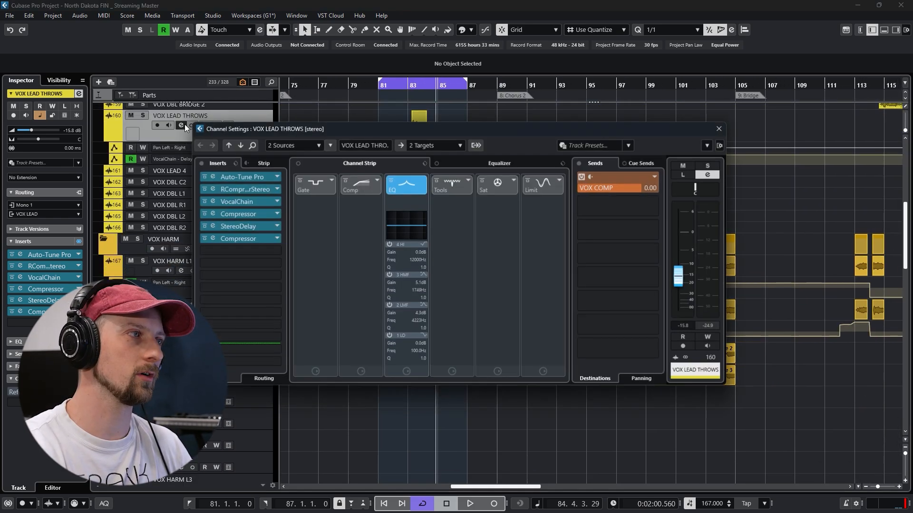
left_click(215, 202)
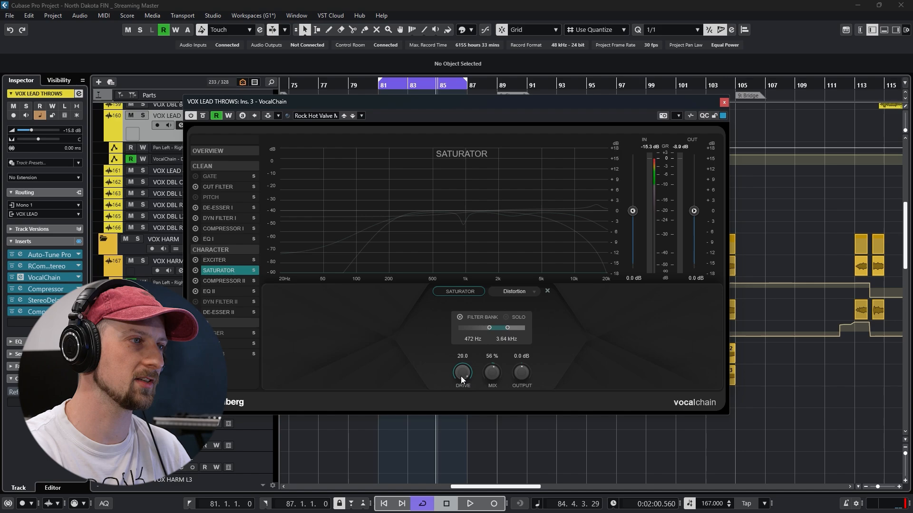
key("space")
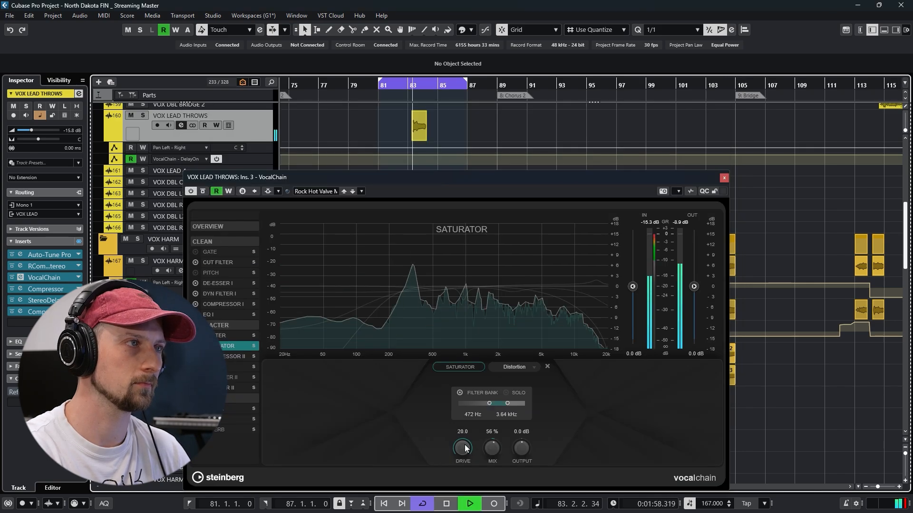
left_click_drag(469, 435, 471, 495)
key("space")
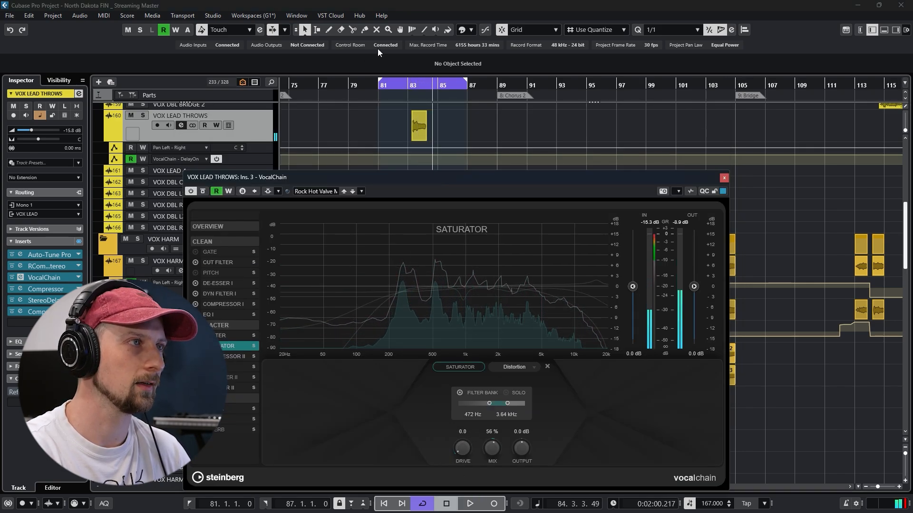
left_click(413, 81)
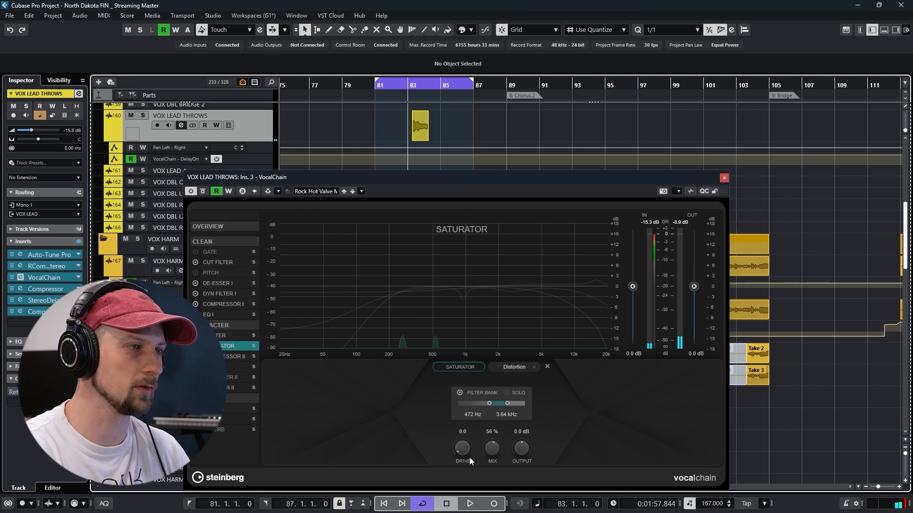
key("space")
left_click(142, 115)
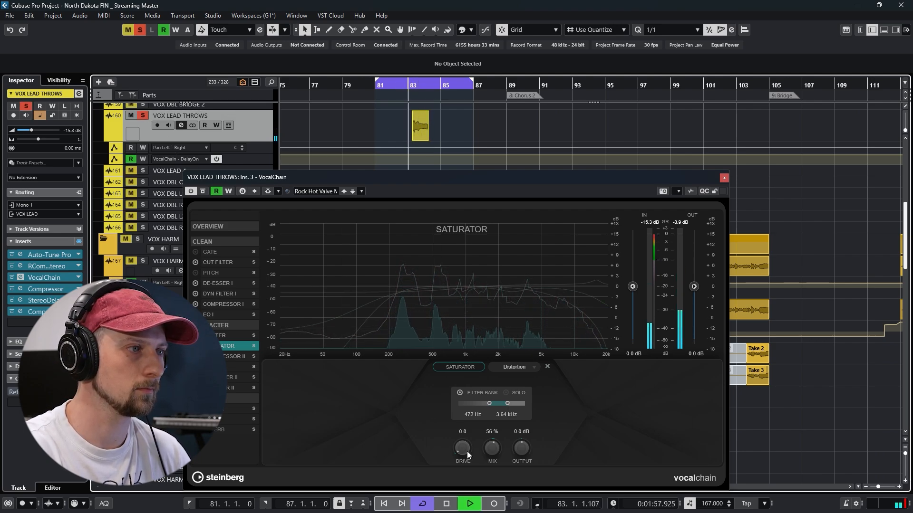
left_click_drag(464, 449, 484, 274)
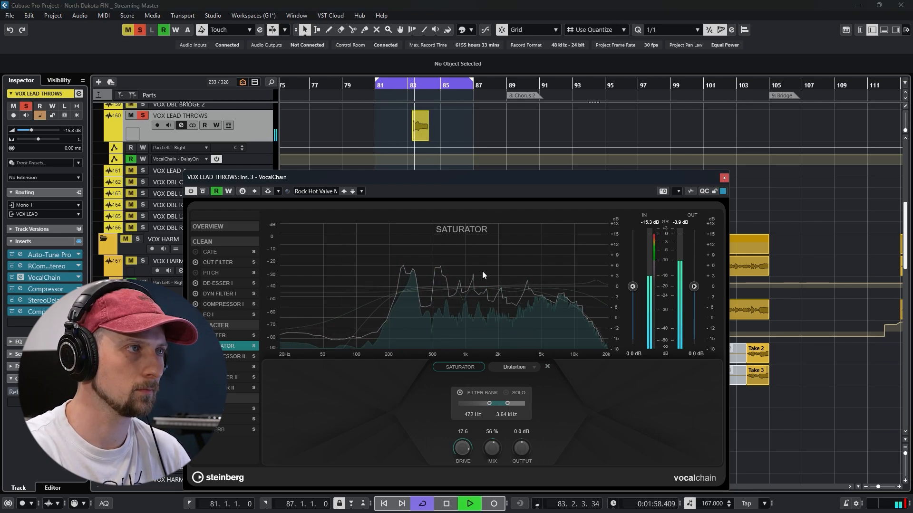
left_click(724, 177)
key("space")
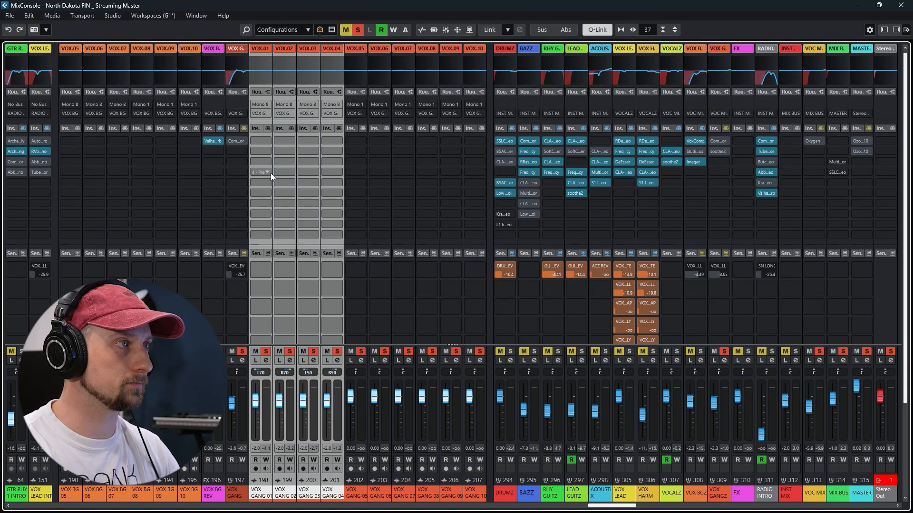
Check the channel settings of the individual VOX GANG tracks, including VOX GANG 04, for inserts and EQ
left_click(266, 360)
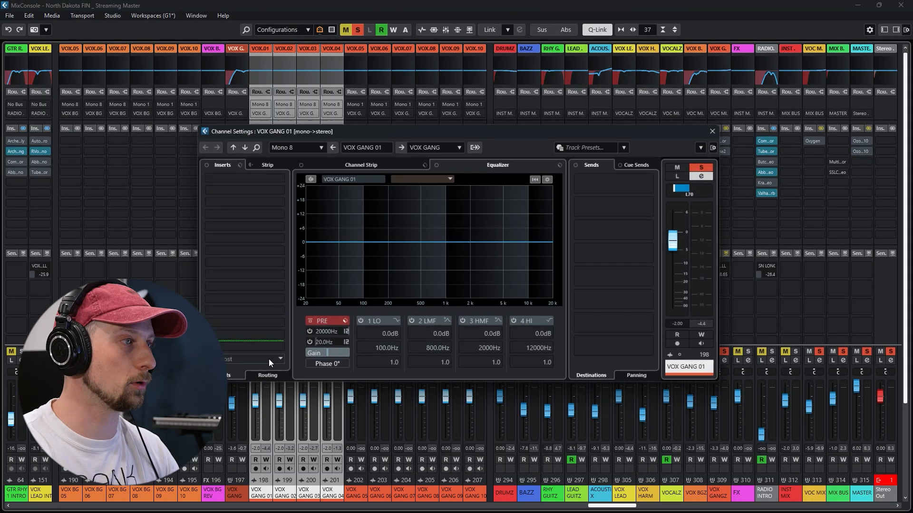
left_click(240, 145)
left_click(717, 128)
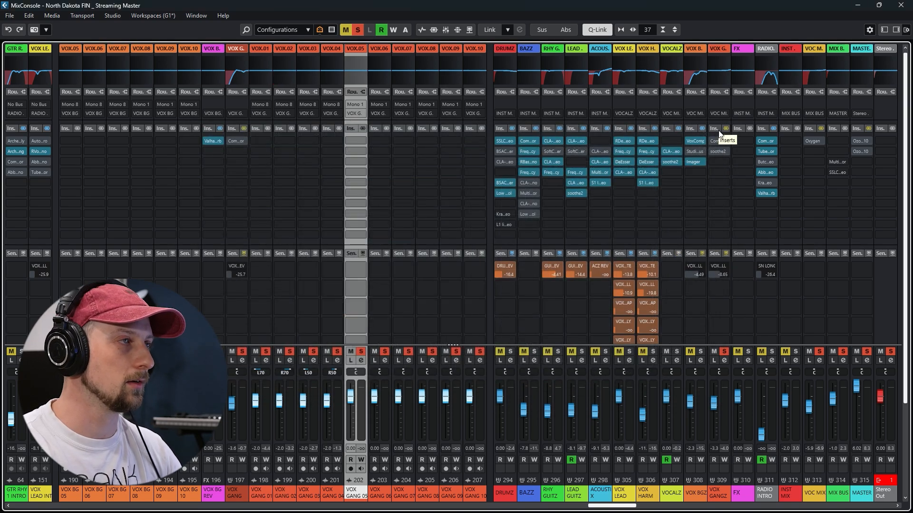
Lower the VOX GANG group's level during playback, and activate its inserts to examine the Compressor with the Backing Vocals 3 preset
key("space")
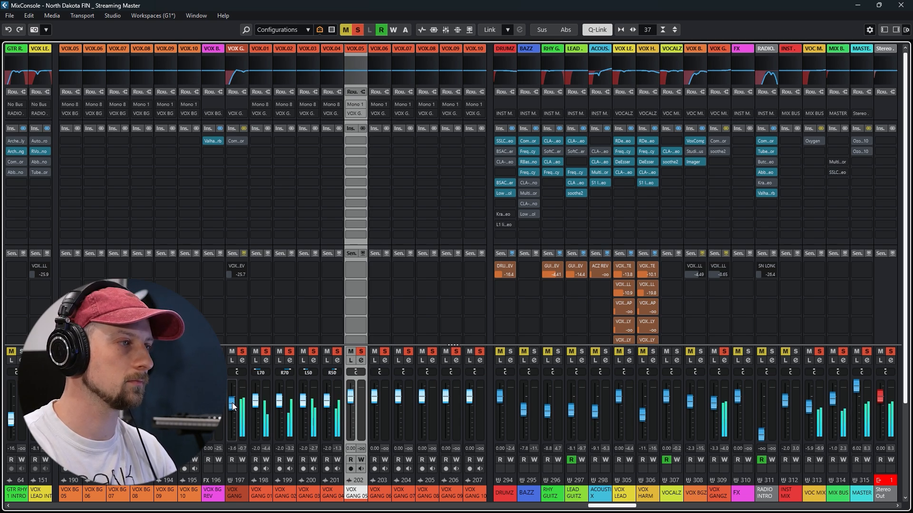
left_click_drag(233, 407, 233, 417)
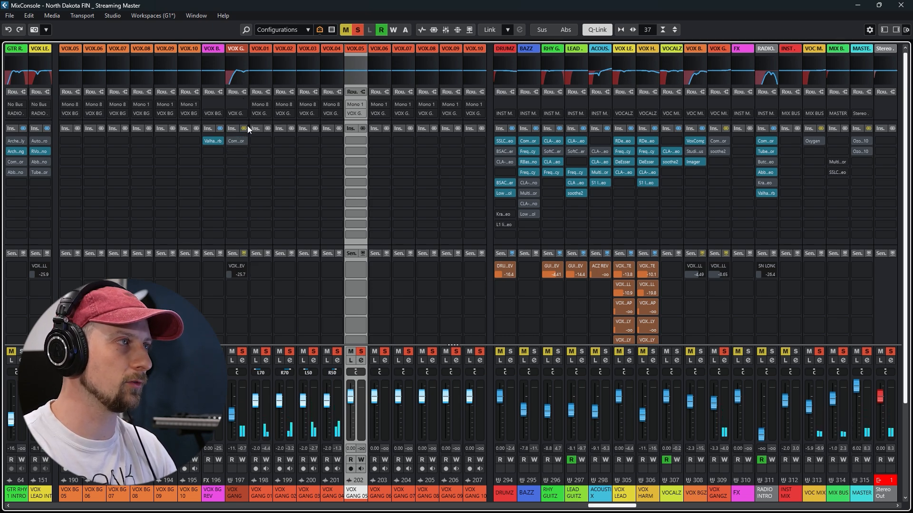
left_click(245, 128)
left_click(236, 141)
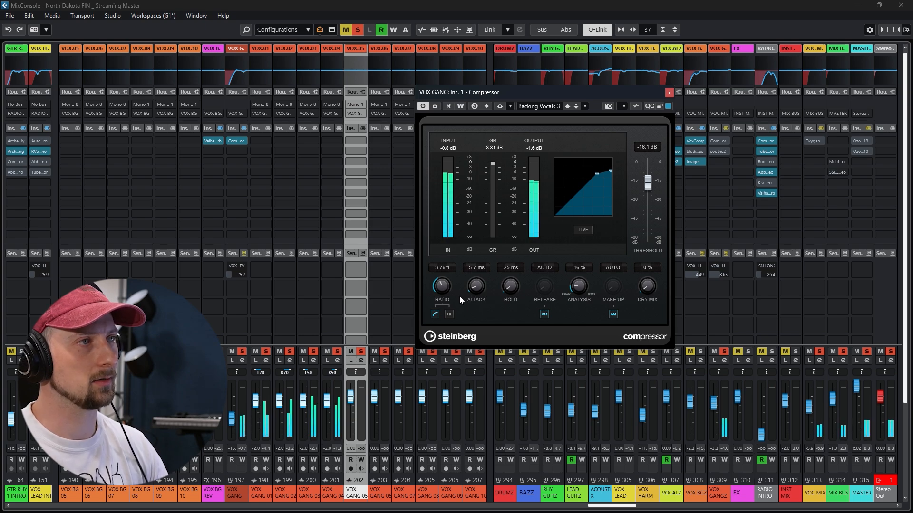
left_click(670, 93)
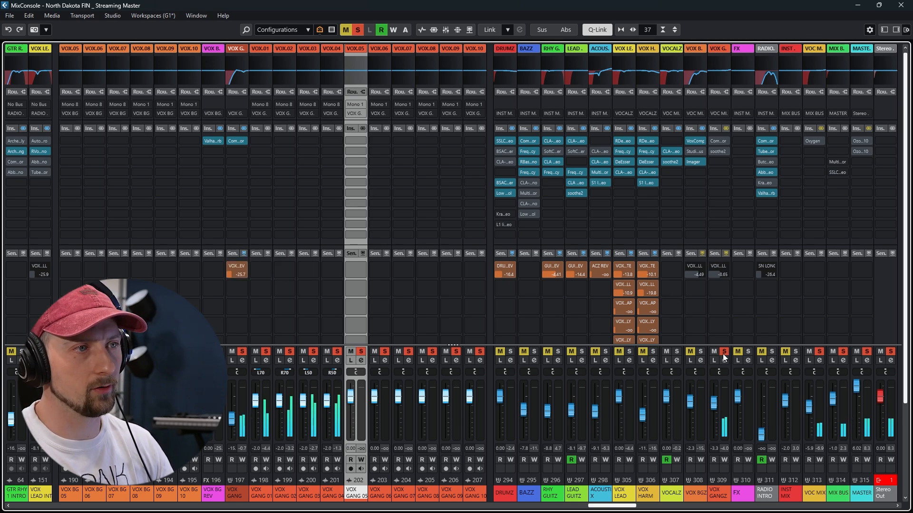
Activate the inserts on the VOX GANGZ group and examine its Compressor settings during playback
left_click(726, 128)
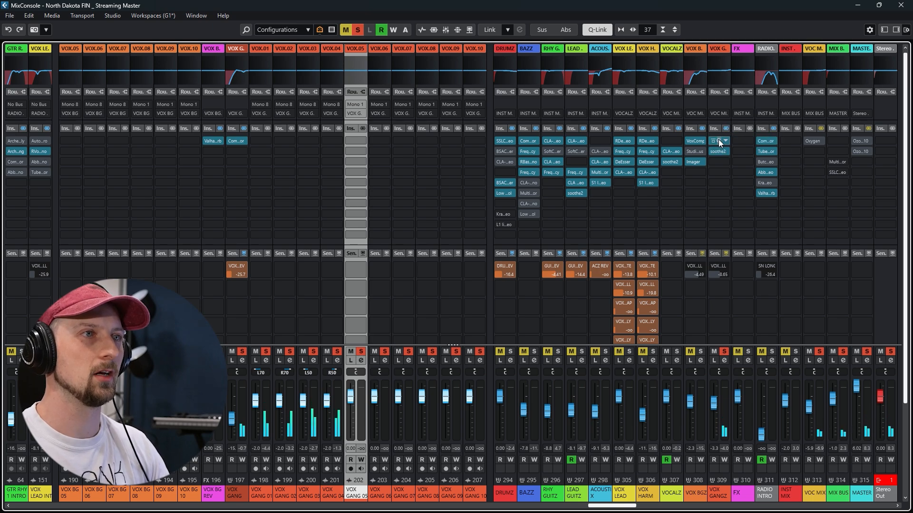
left_click(718, 141)
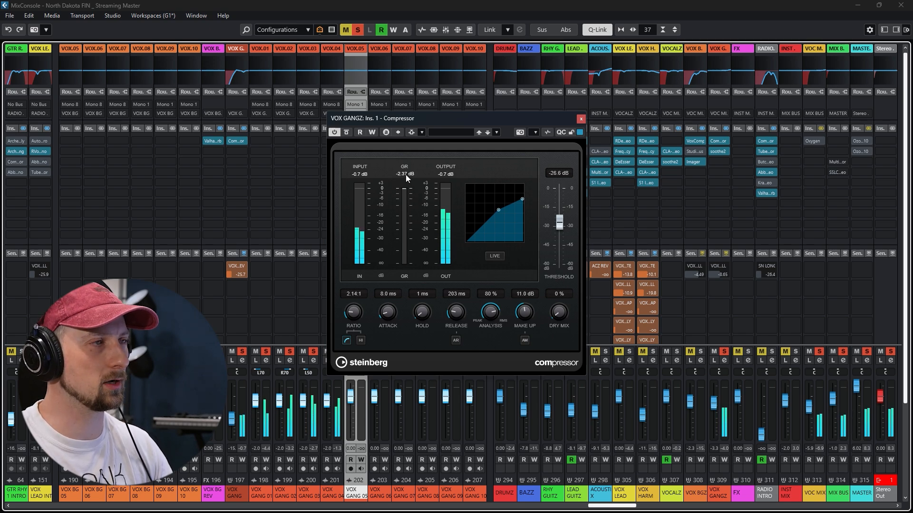
left_click(581, 118)
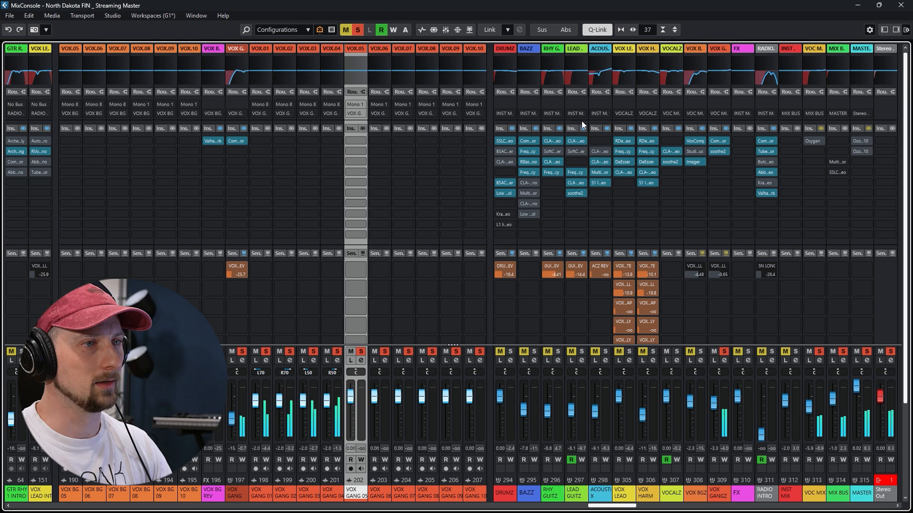
Examine soothe2 on VOX GANGZ, and bypass and re-enable it to compare the sound
left_click(719, 152)
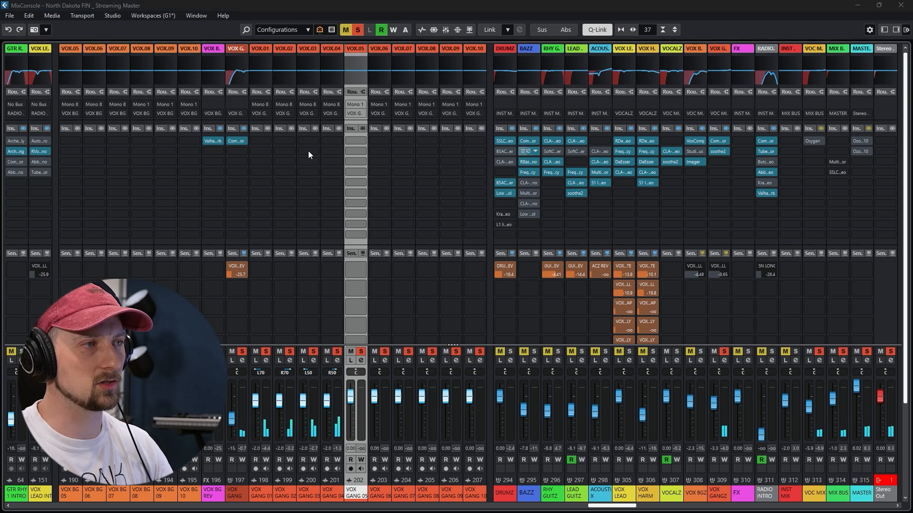
left_click_drag(0, 124, 555, 84)
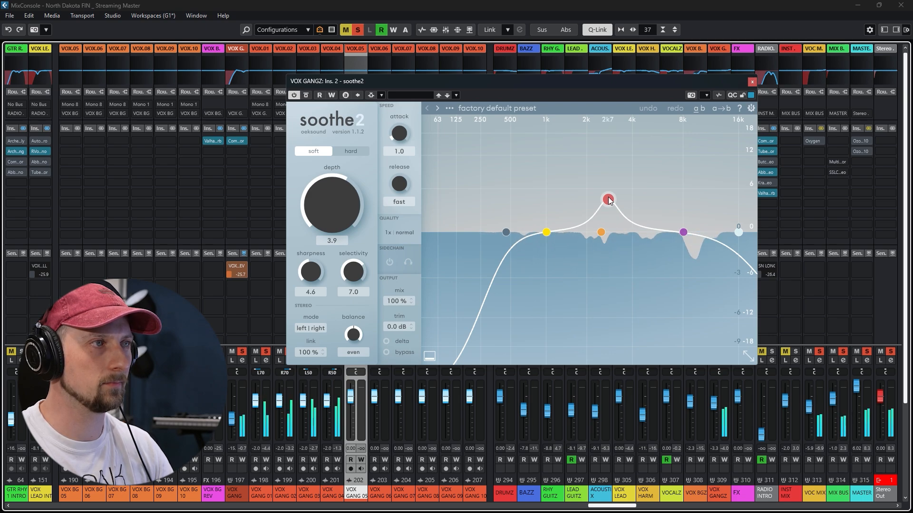
left_click(307, 95)
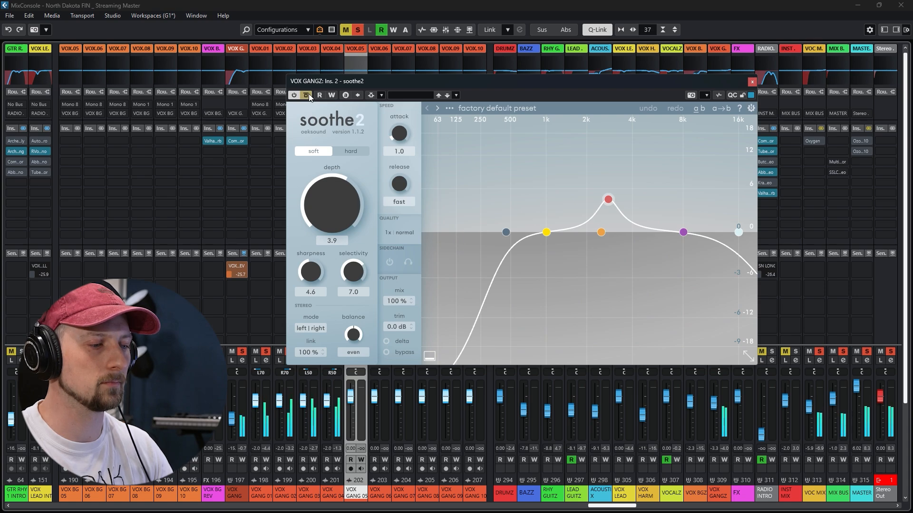
left_click(308, 94)
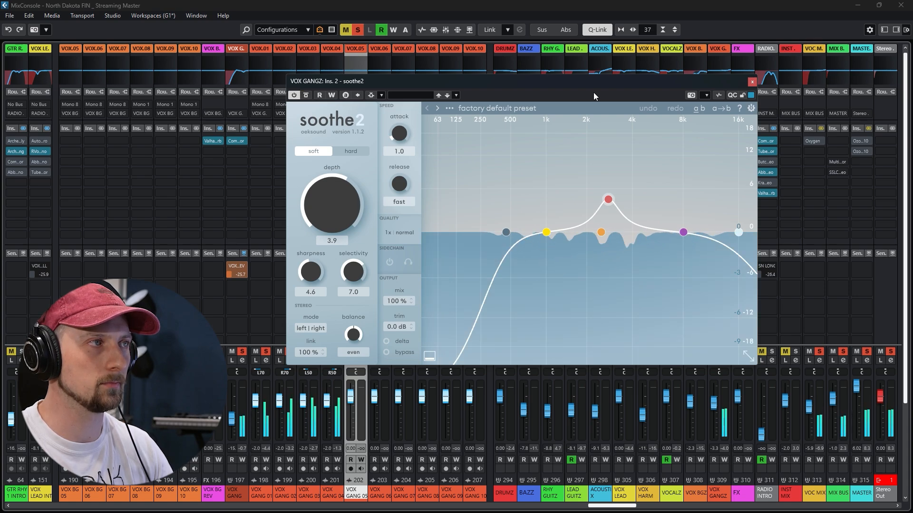
Activate the sends on the VOX GANGZ group and play back the Chorus Out vocals while watching the mixer
left_click(751, 81)
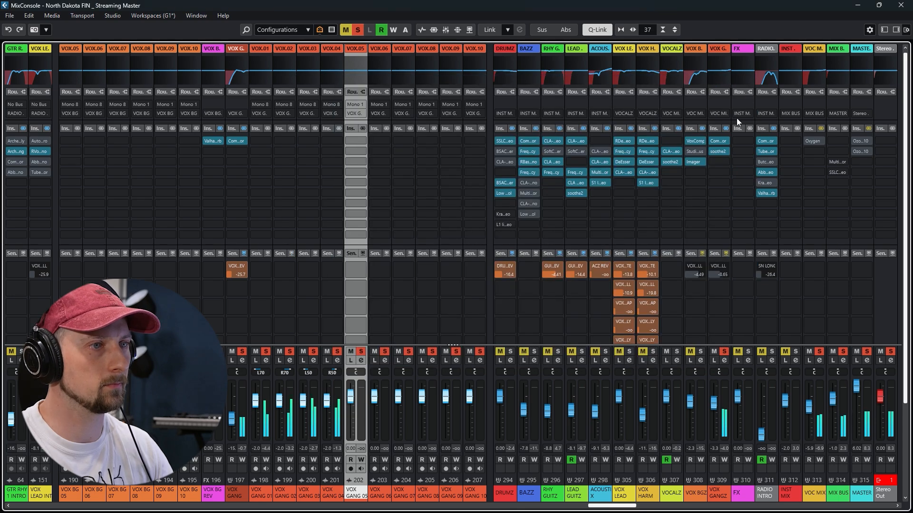
left_click(726, 254)
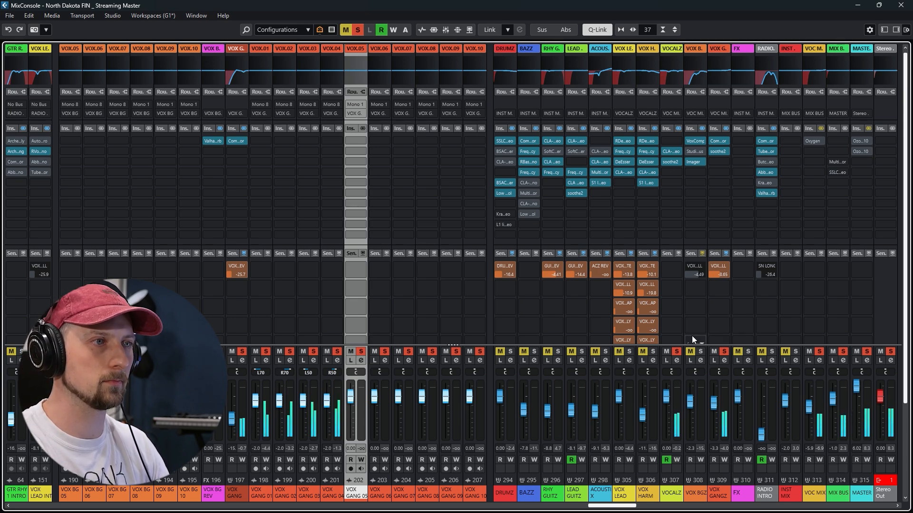
left_click(820, 351)
left_click(820, 351)
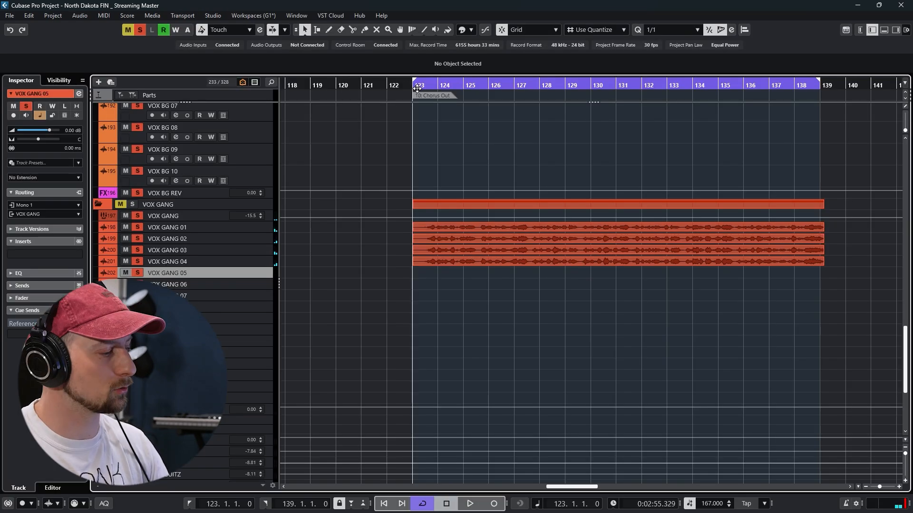
key("space")
key("F3")
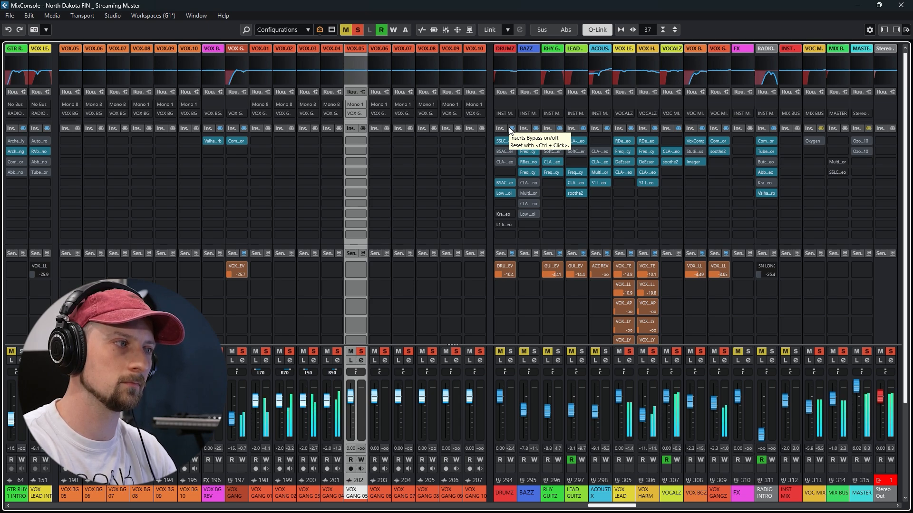
Play the song's intro in the mixer and examine the Archetype Cory Wong amp settings on GTR RHY 1 INTRO
left_click_drag(625, 506, 536, 509)
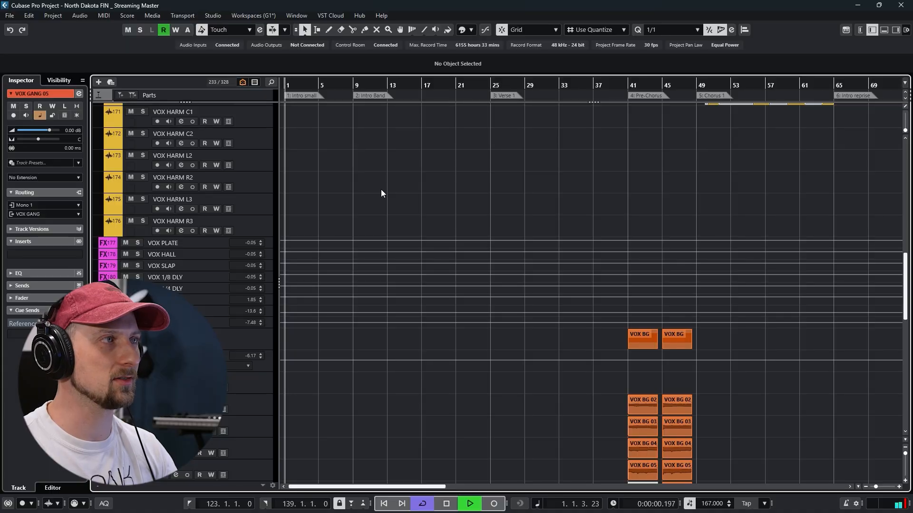
key("F3")
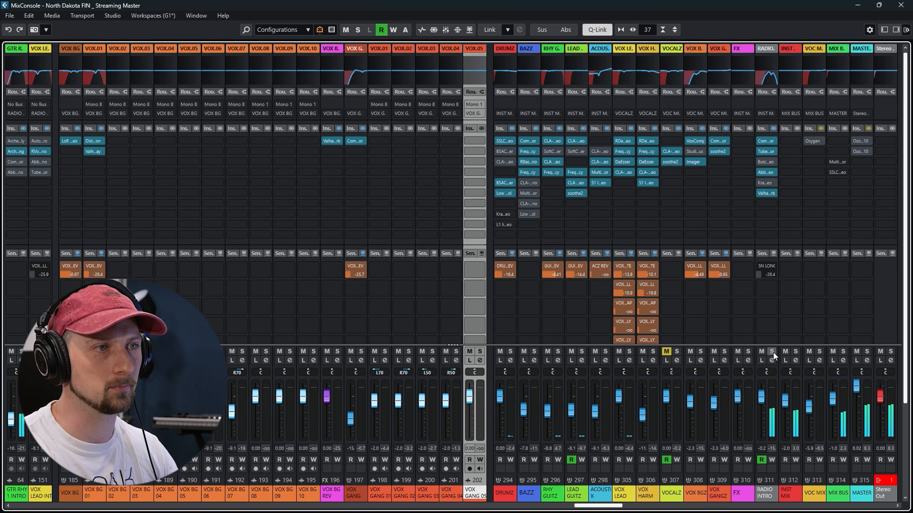
left_click_drag(606, 506, 601, 507)
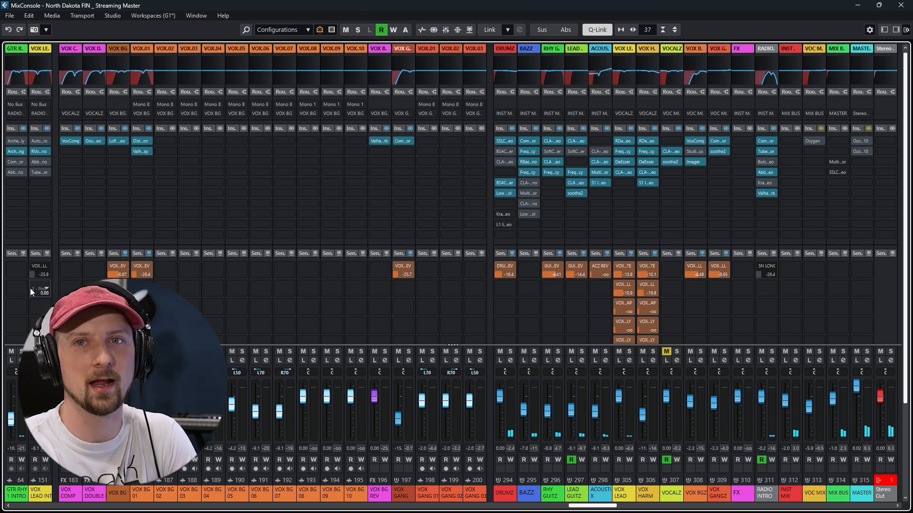
left_click(24, 150)
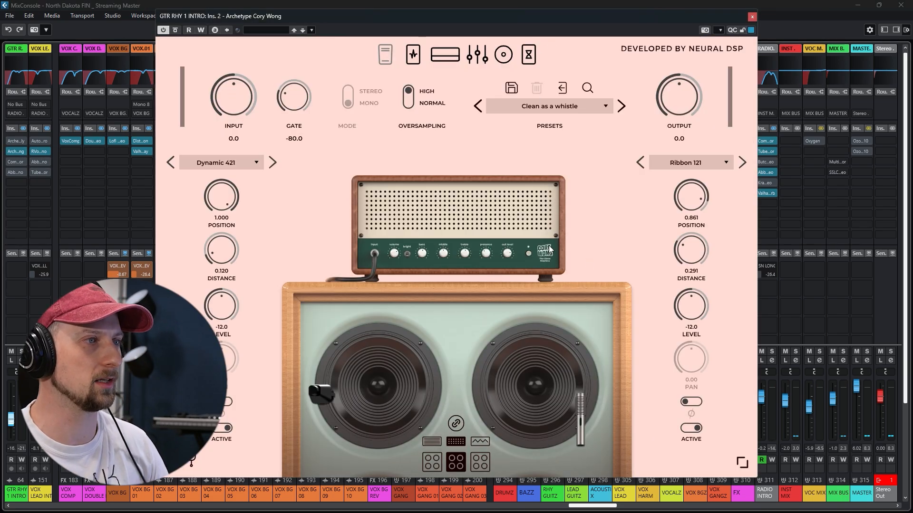
left_click(751, 16)
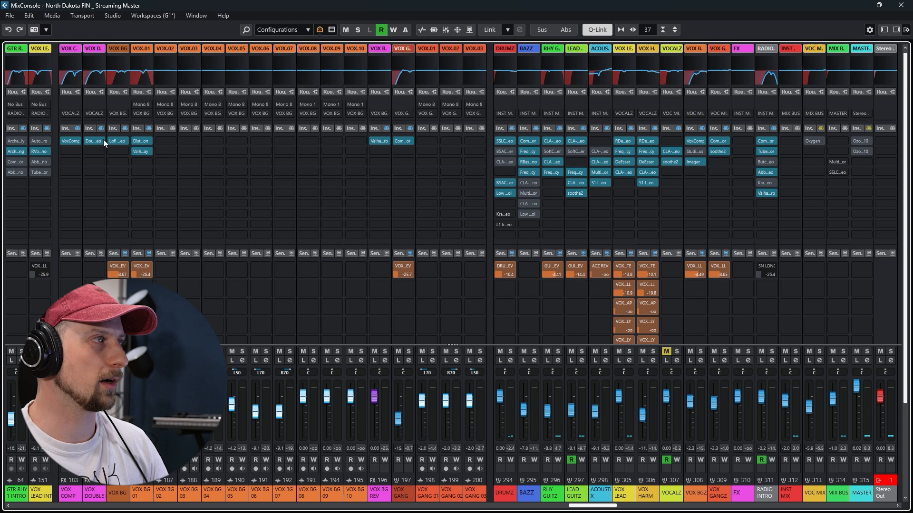
Examine the RVox Mono settings on VOX LEAD INTRO during playback, and compare the channel with its inserts bypassed and active
left_click(39, 150)
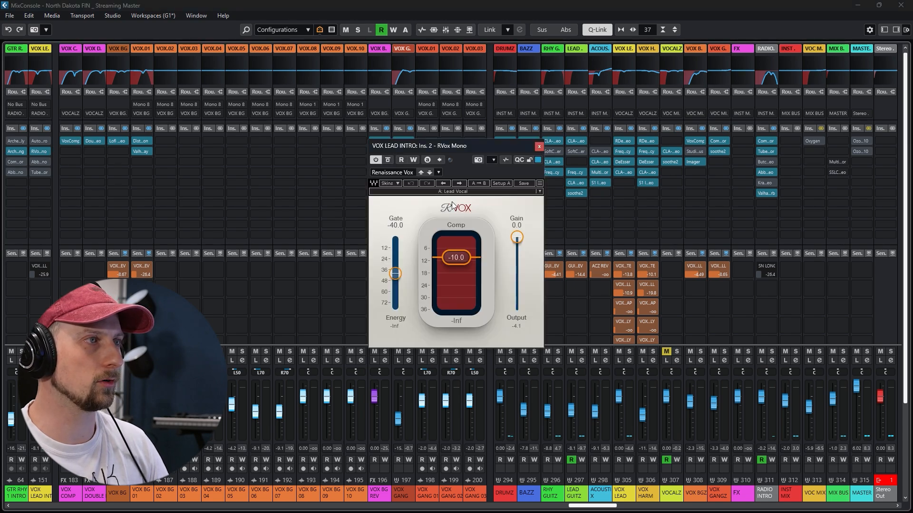
key("space")
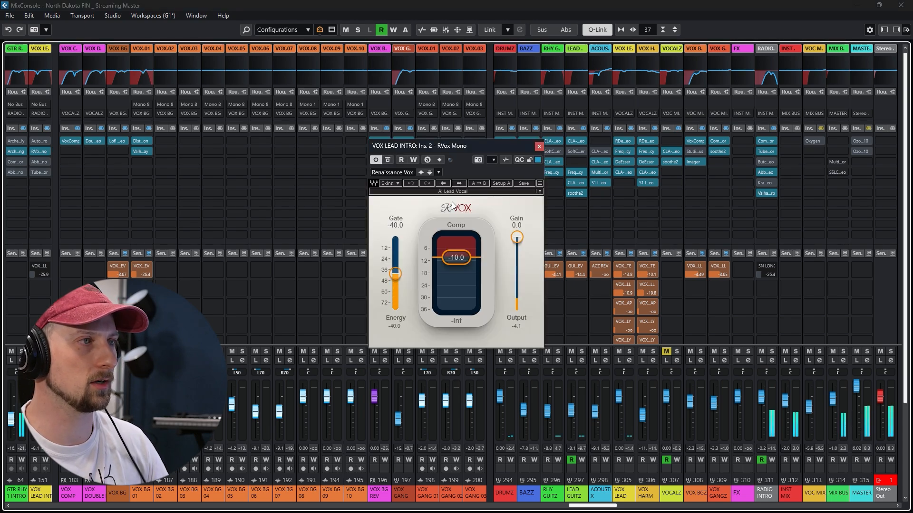
left_click(538, 146)
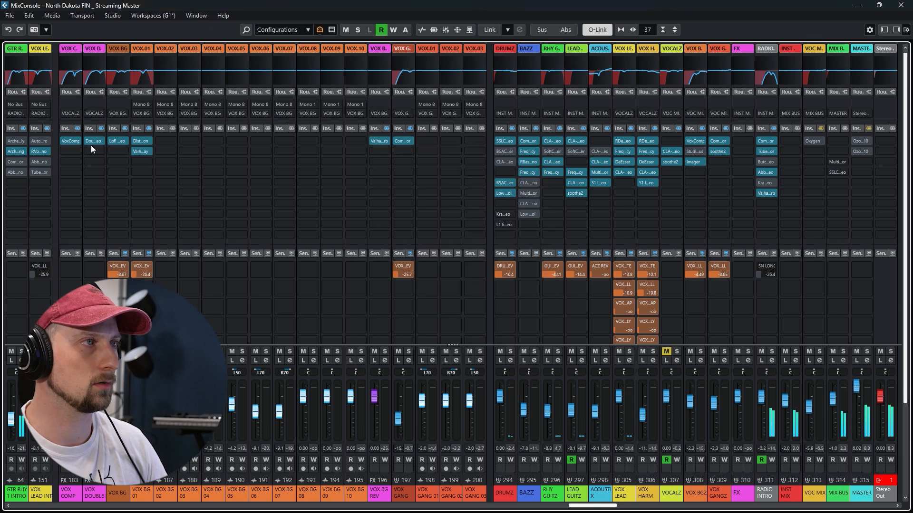
left_click(48, 128)
Compare RADIO INTRO with its inserts bypassed, and bypass and re-enable its Abbey Road J37 Tape during playback
left_click(773, 128)
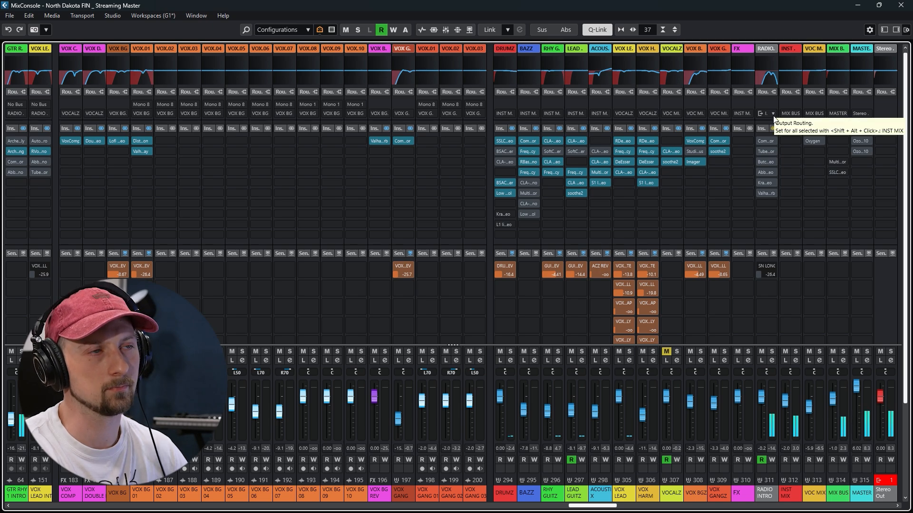
left_click(767, 150)
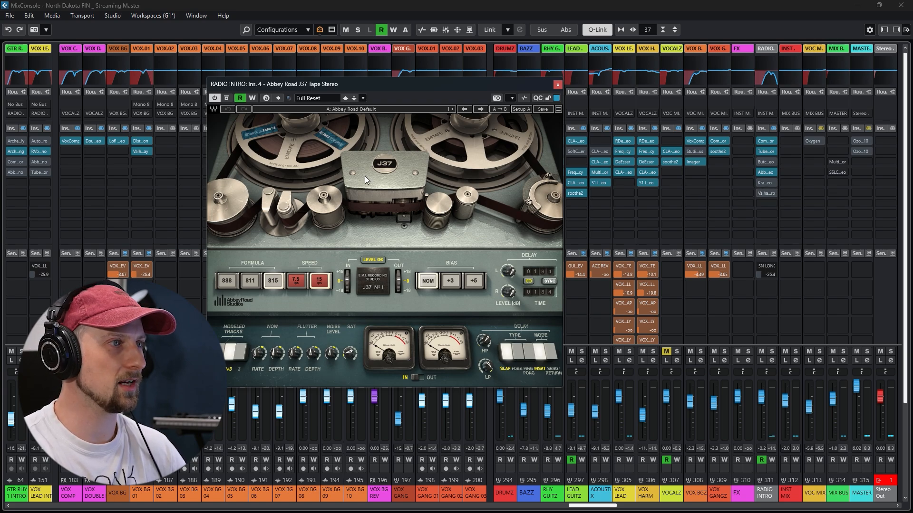
key("space")
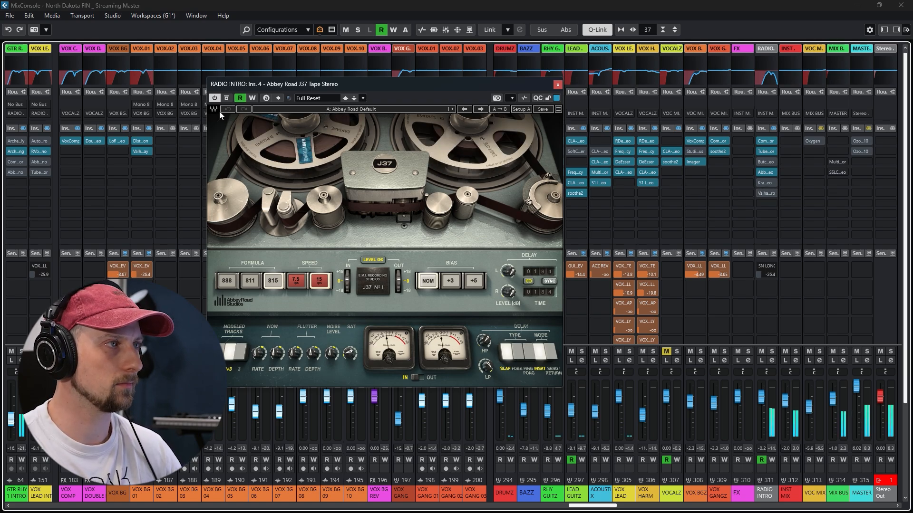
left_click(226, 98)
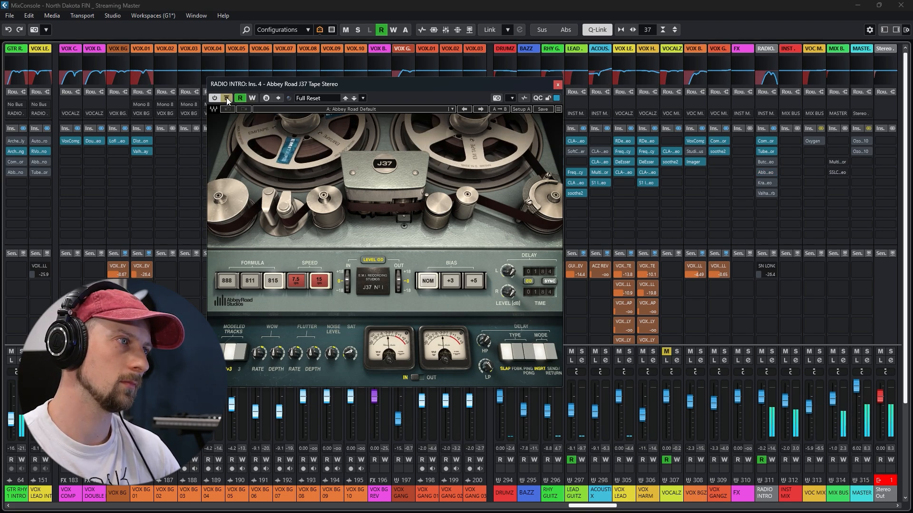
left_click(226, 98)
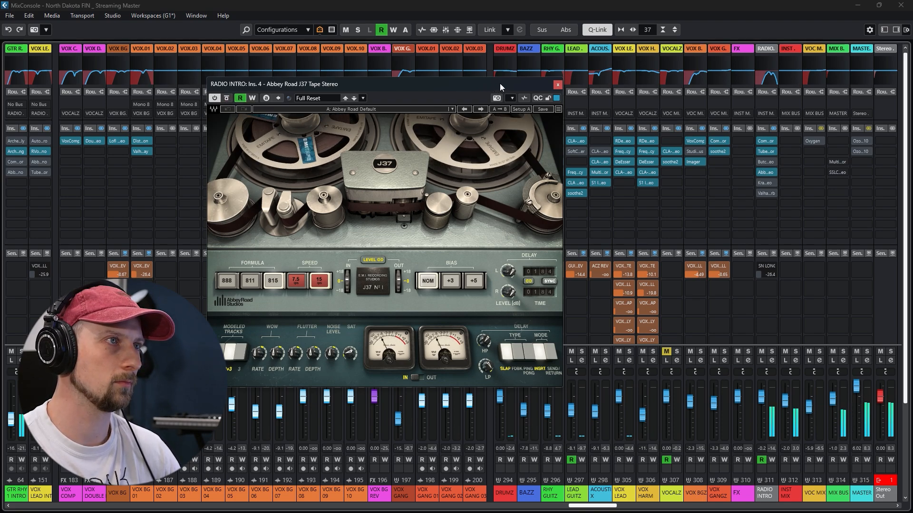
left_click(558, 85)
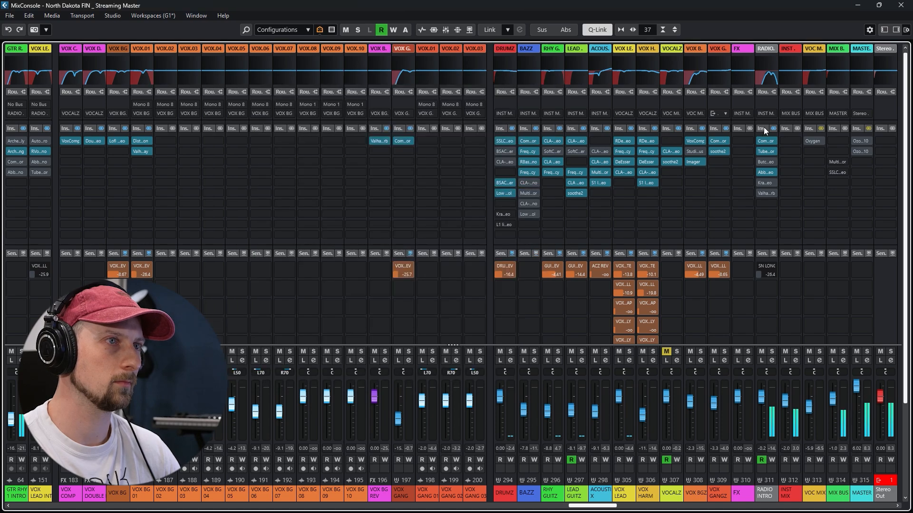
Examine the ValhallaVintageVerb reverb settings on the RADIO INTRO group
left_click(765, 193)
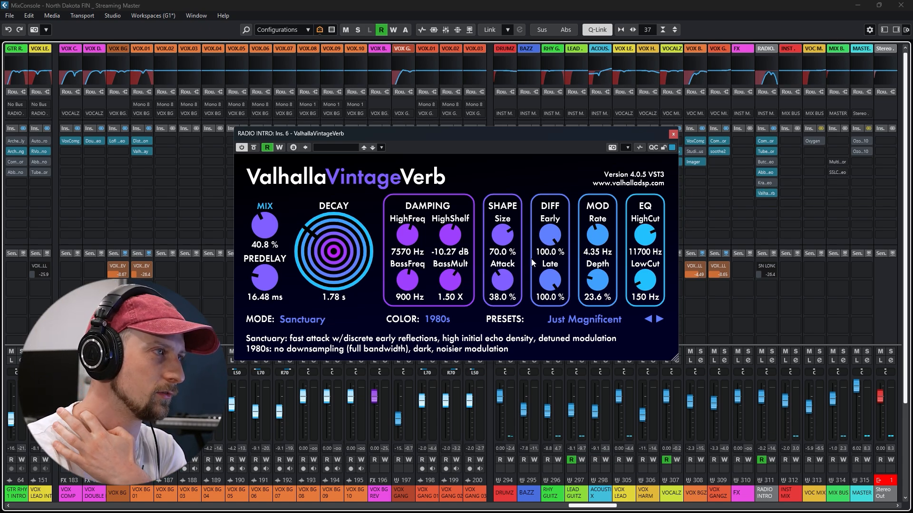
left_click(673, 135)
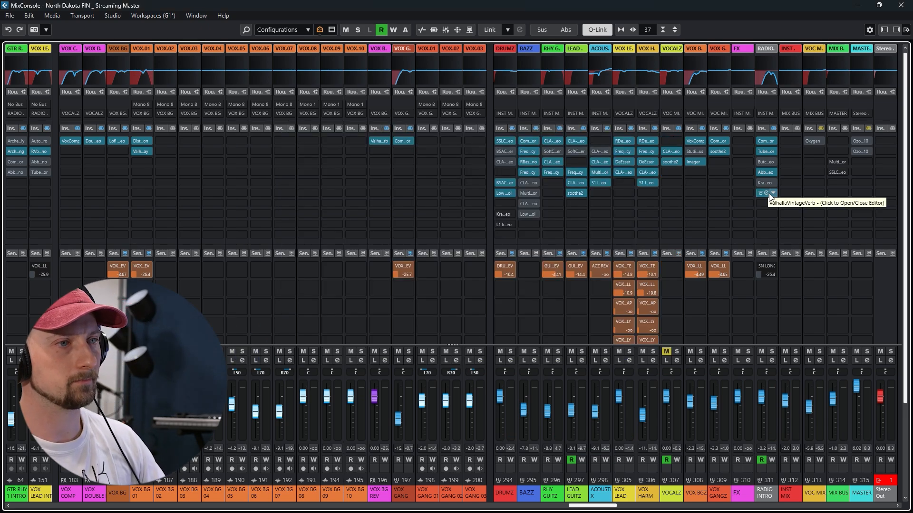
Play the song and activate the inserts on the VOC MIX bus to bring in its Oxygen plug-in
key("space")
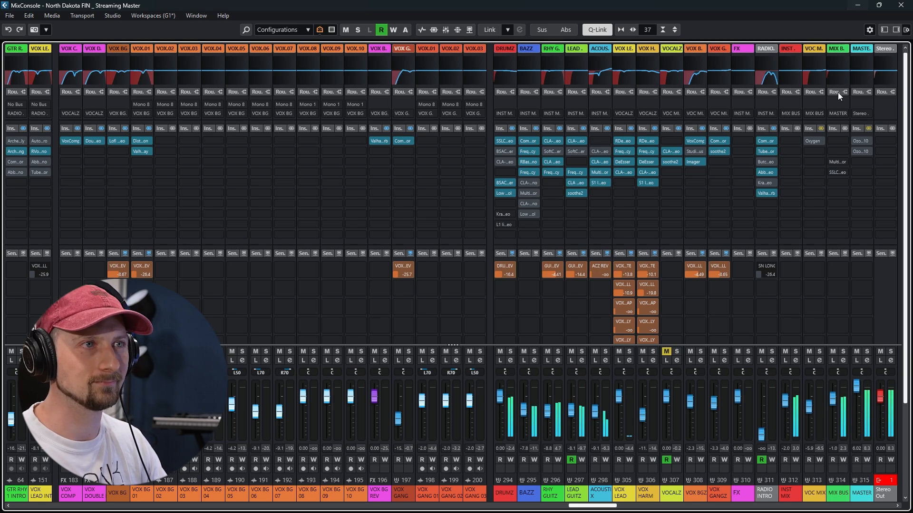
left_click(821, 127)
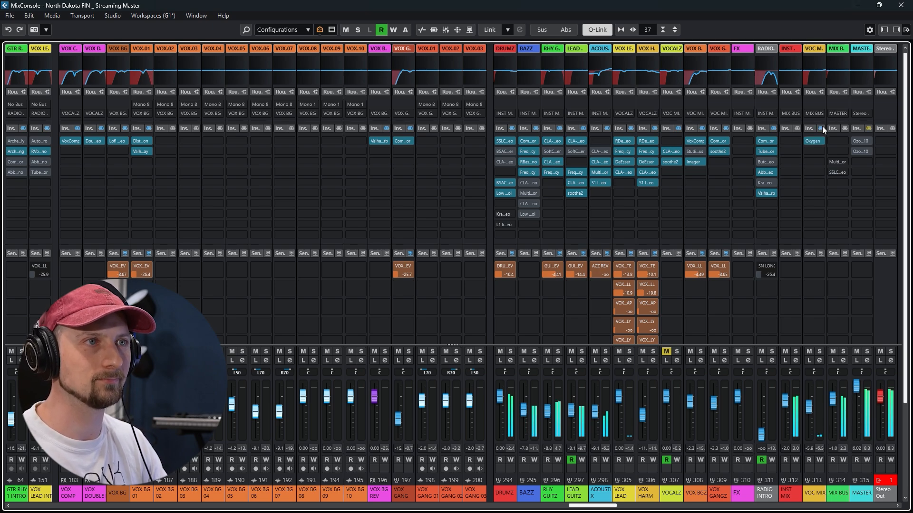